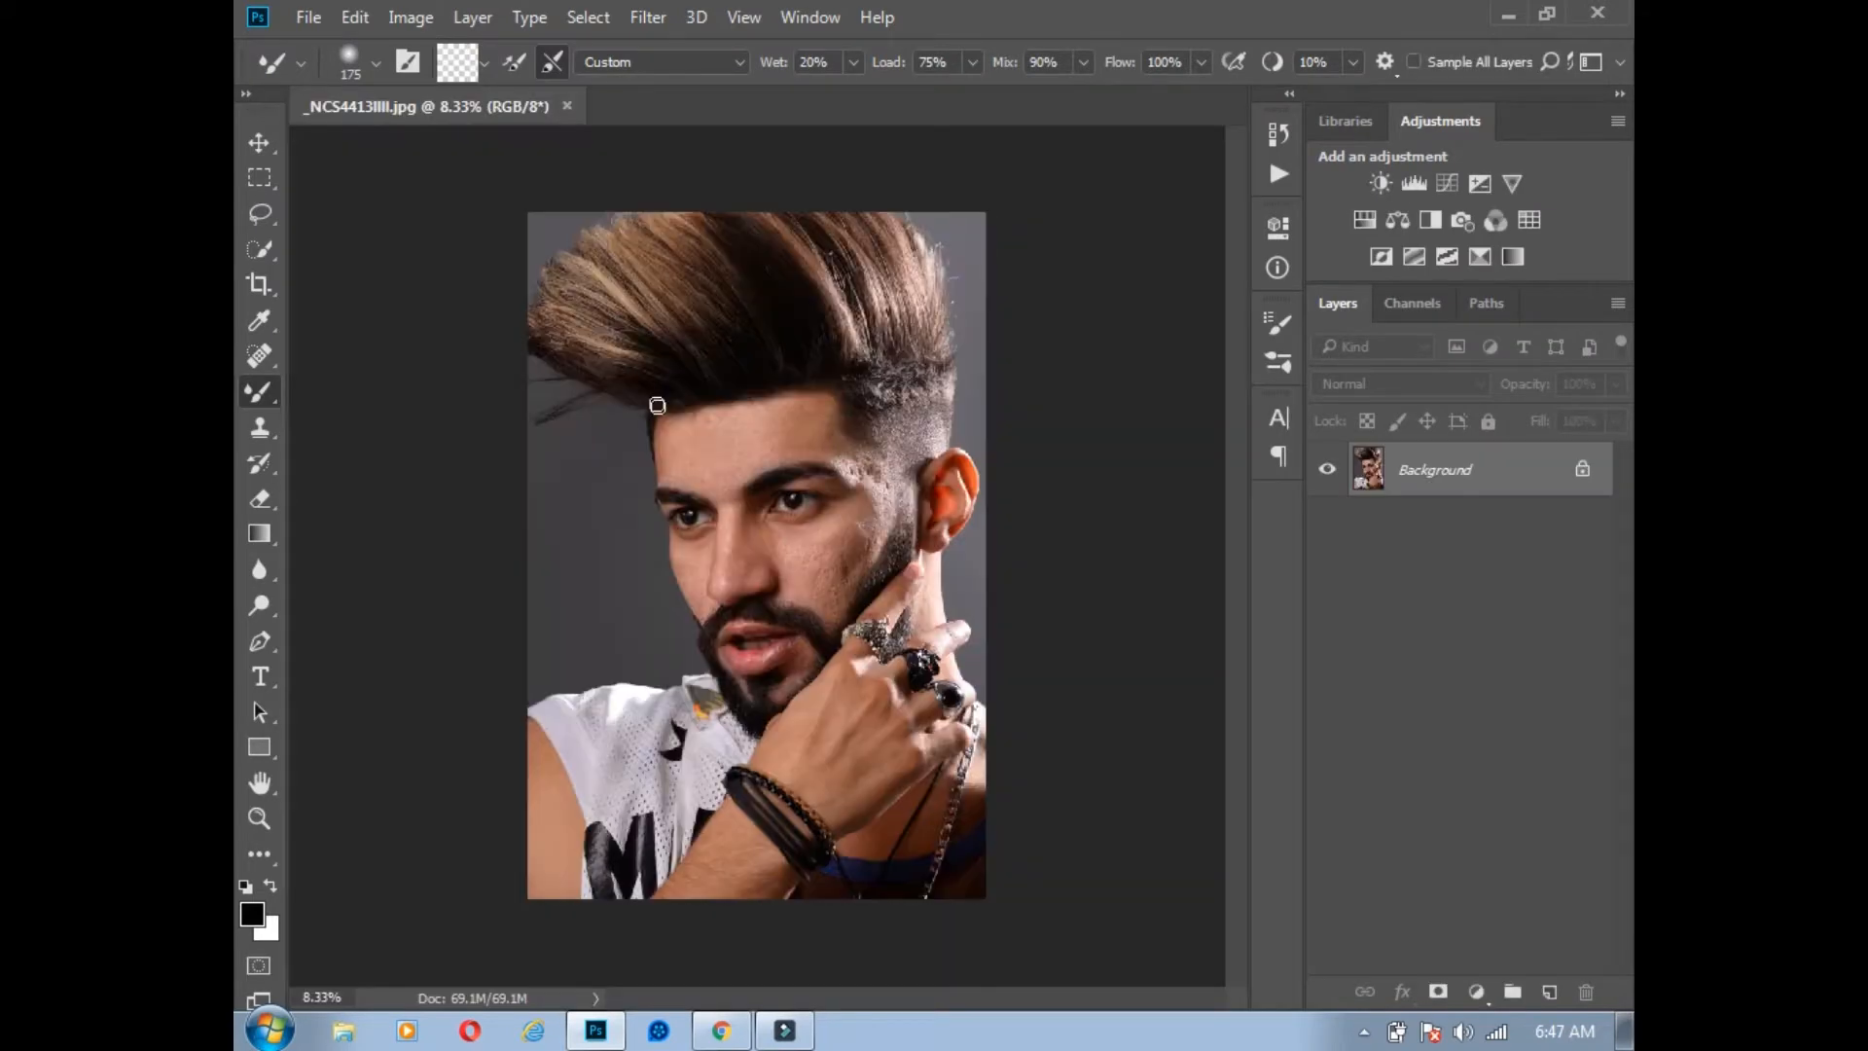
Step: Run the saadbbcstudio action from the high end retouching set and remove Group 1 while keeping its layers
key("ctrl+equal")
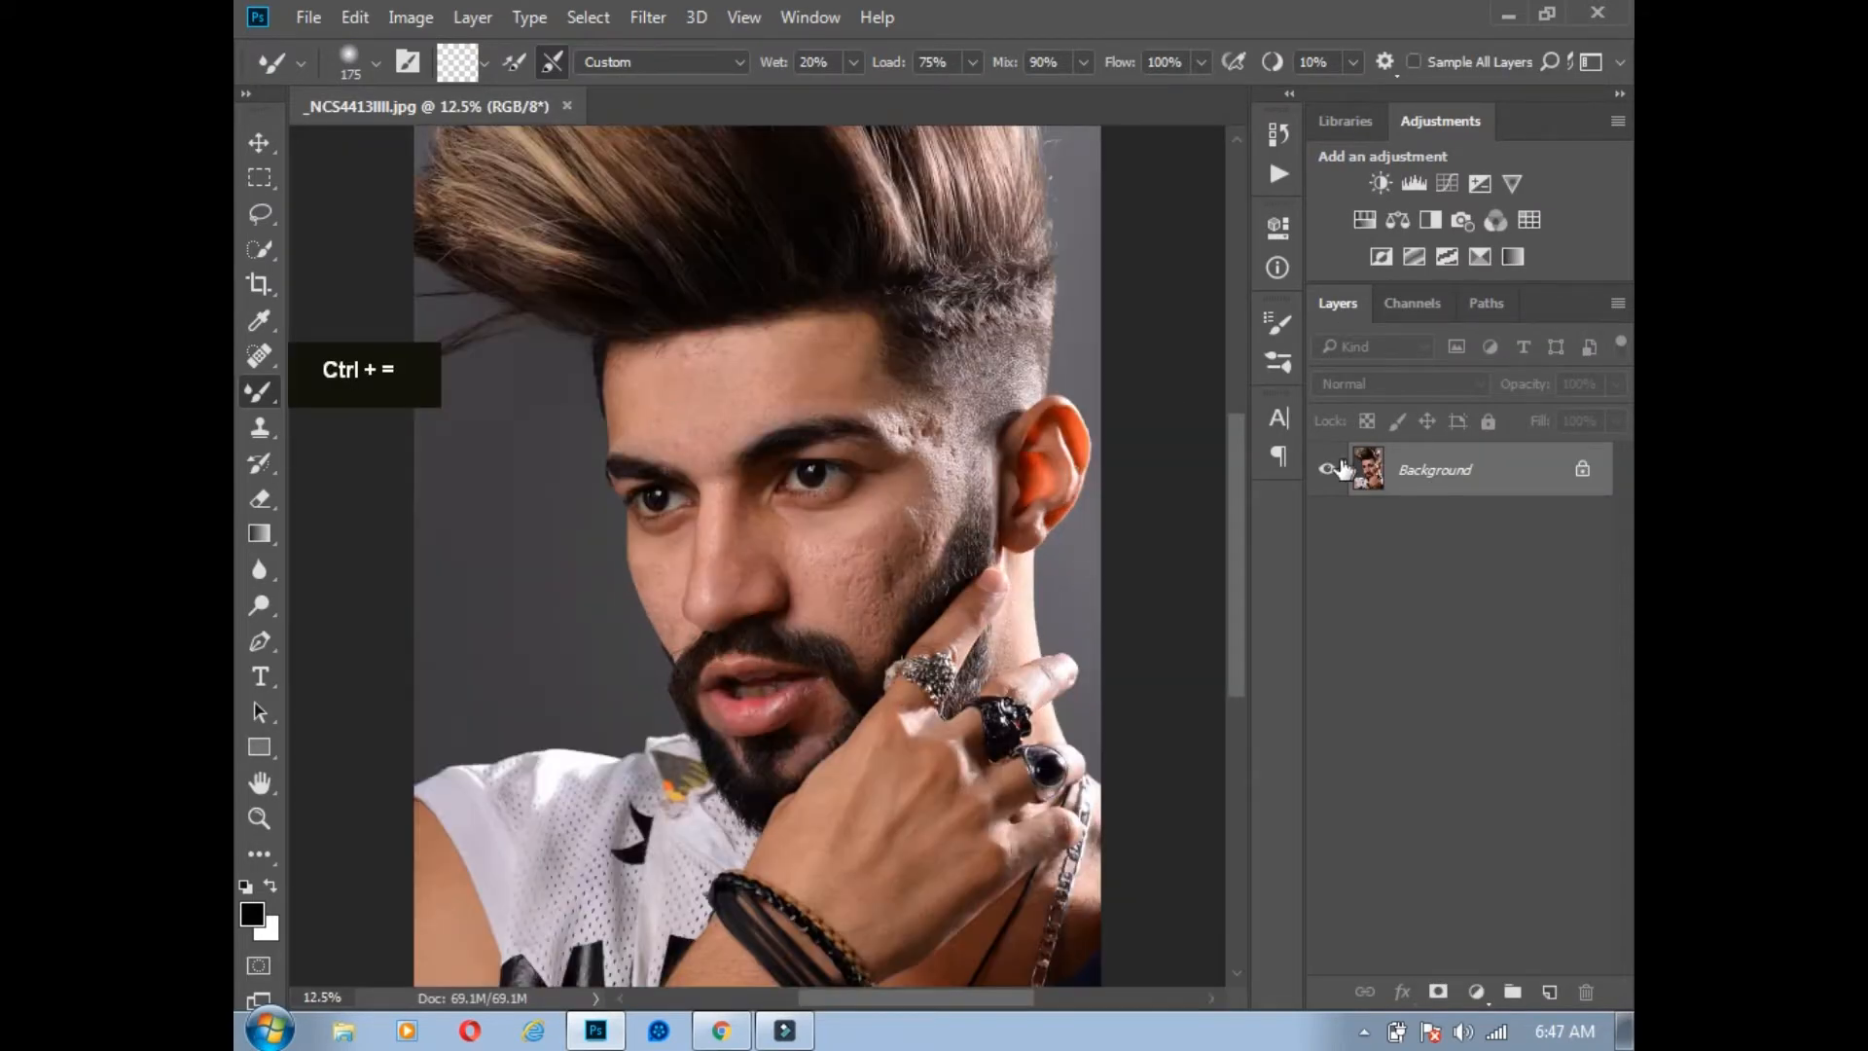
left_click(1276, 180)
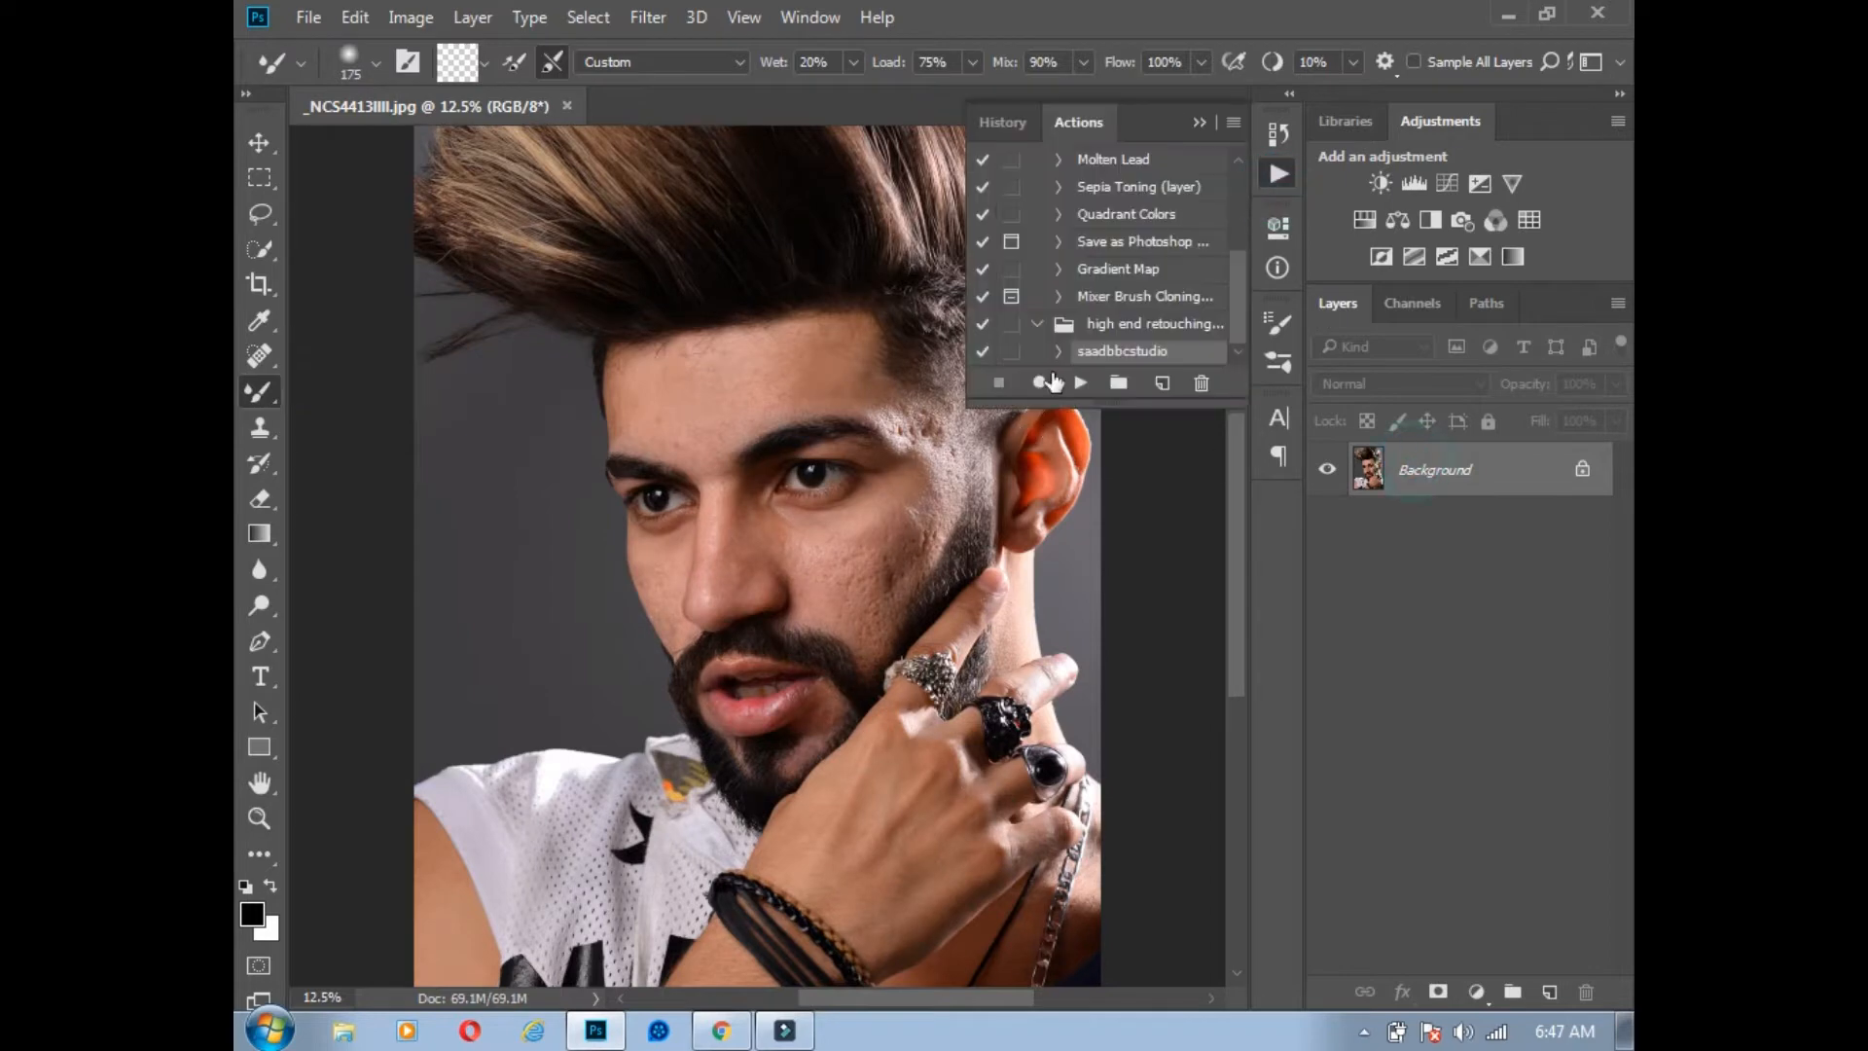
left_click(1076, 384)
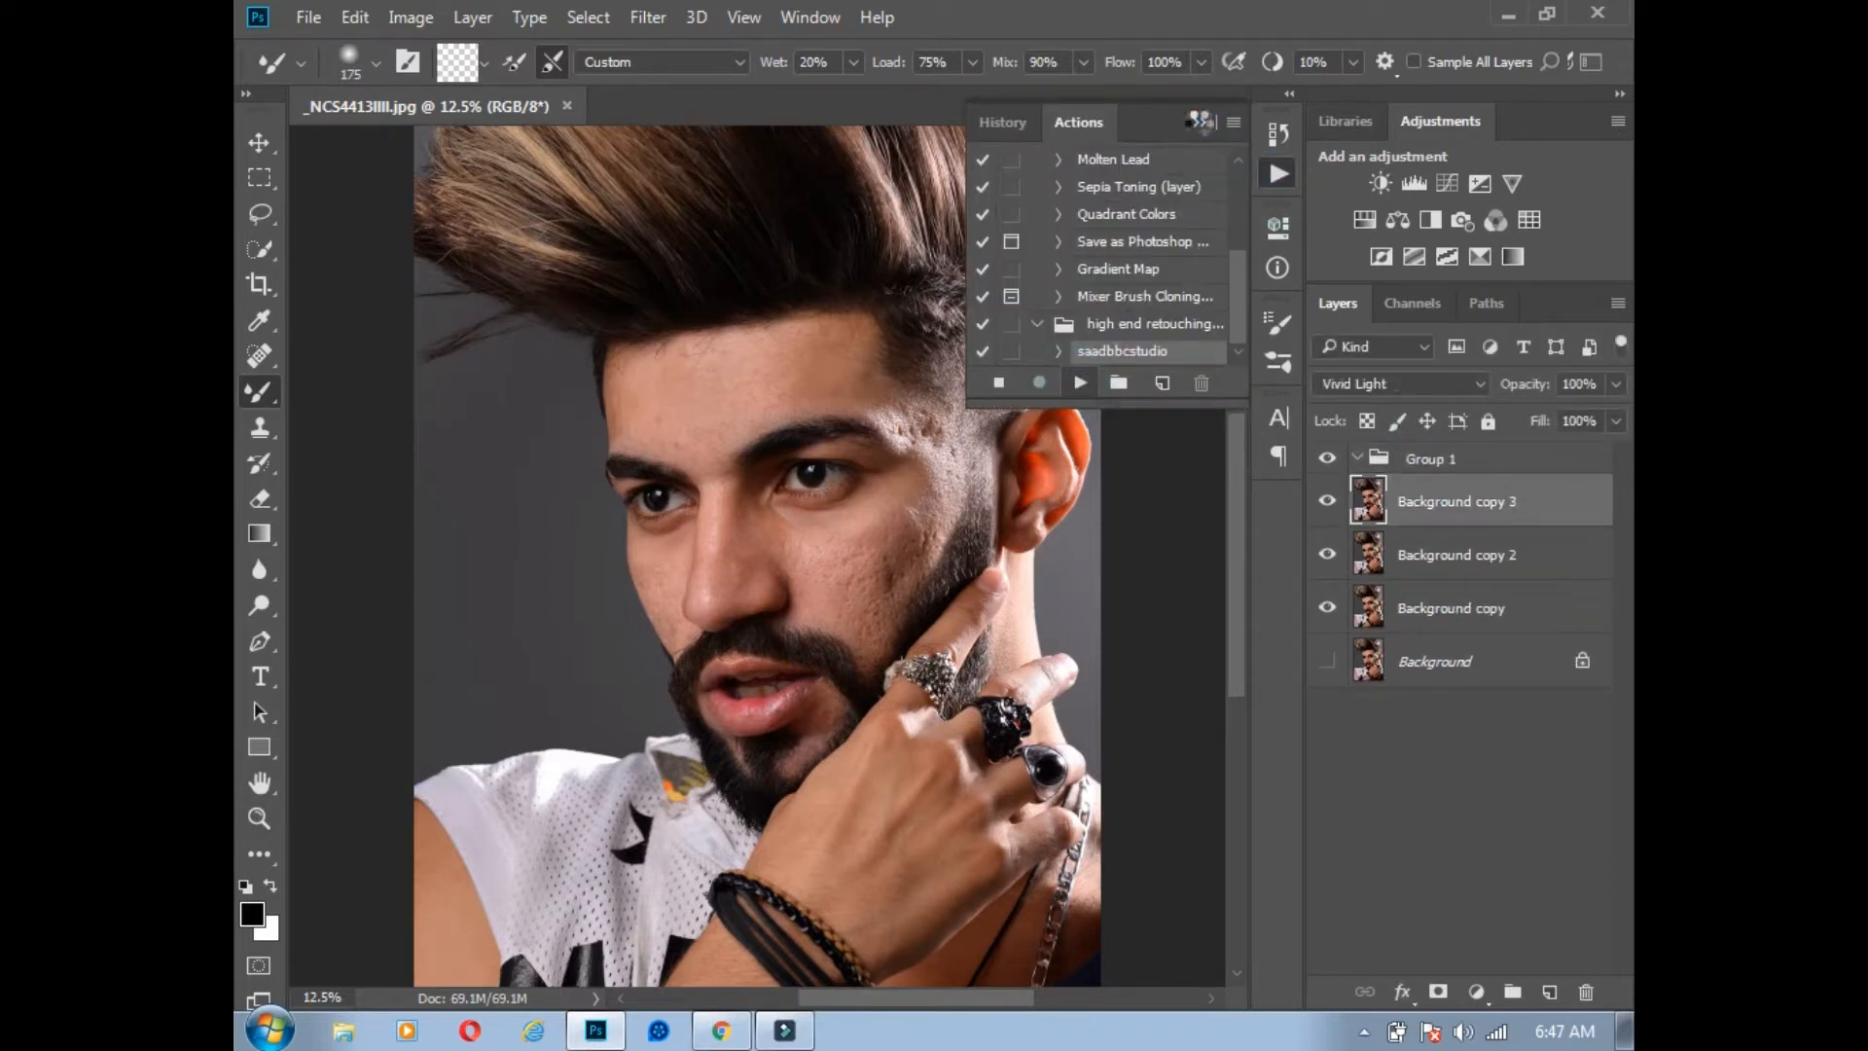
left_click(1204, 123)
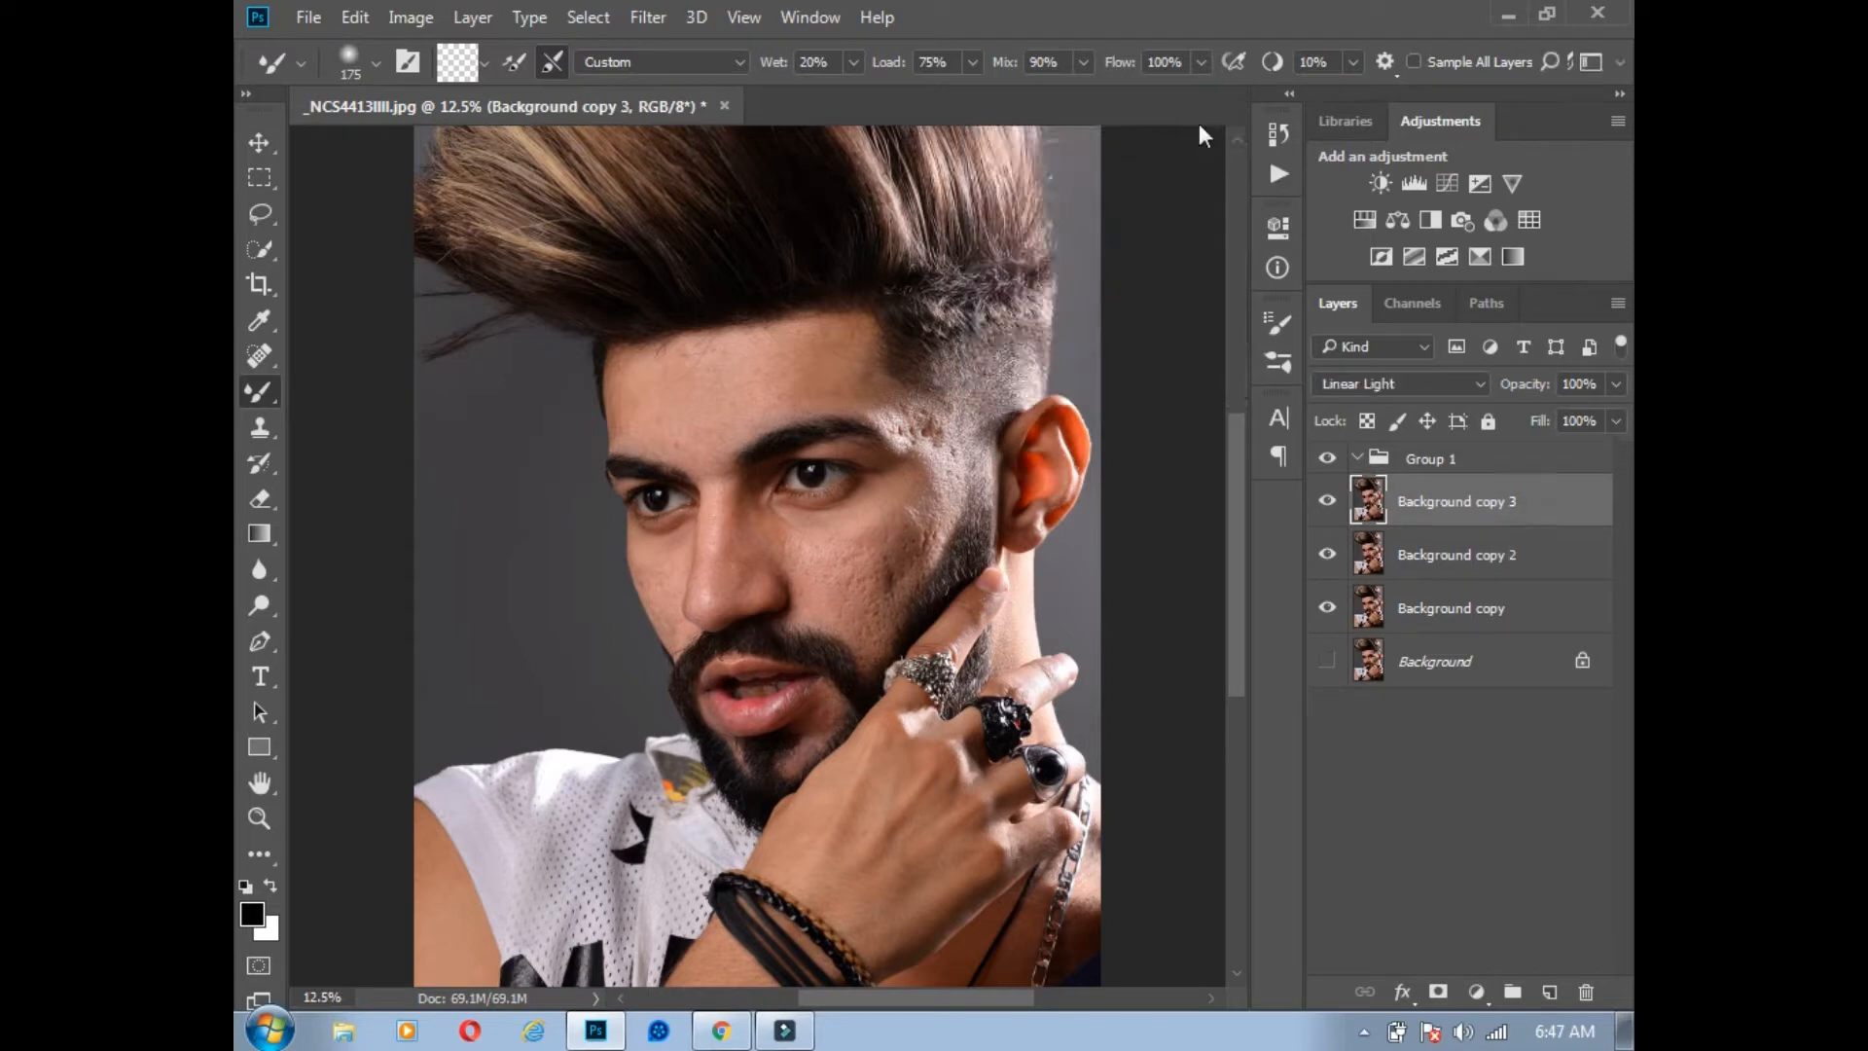
left_click(1378, 460)
left_click(1585, 993)
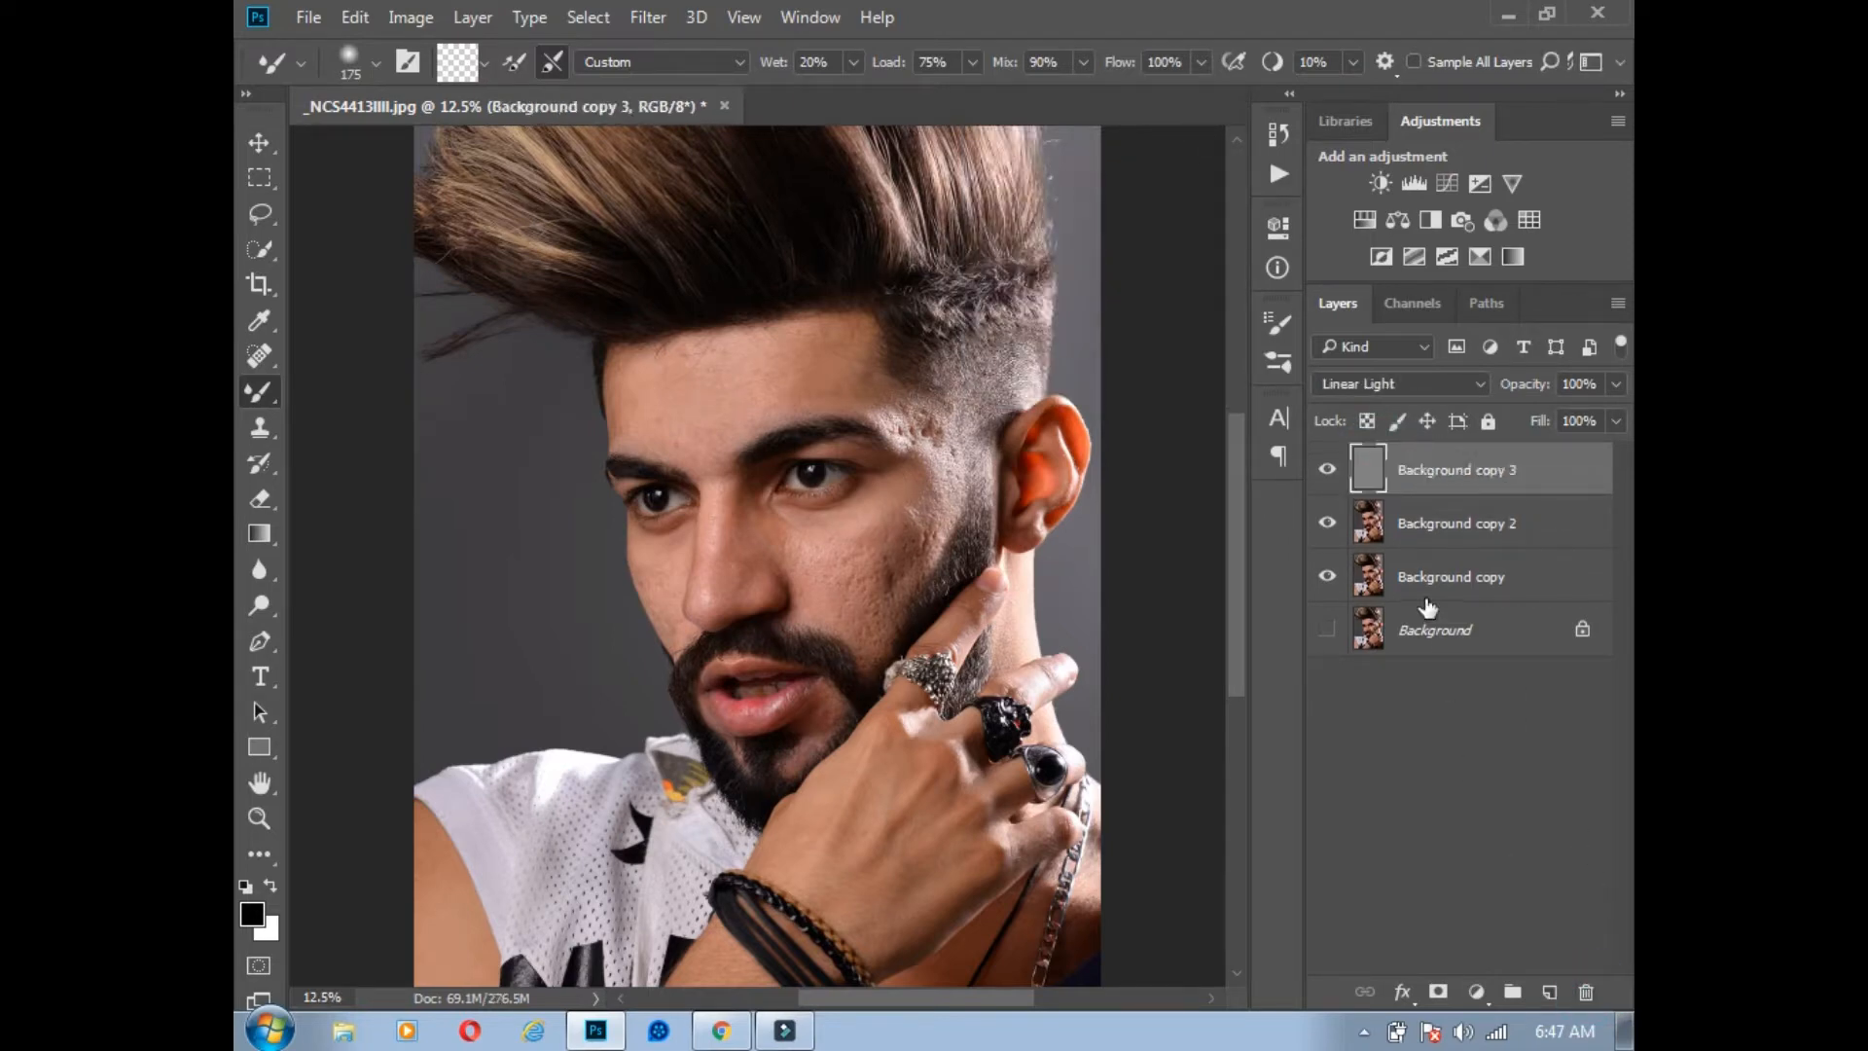
Step: Merge Background copy, Background copy 2 and Background copy 3 into one layer and make the Background layer visible
right_click(1386, 472)
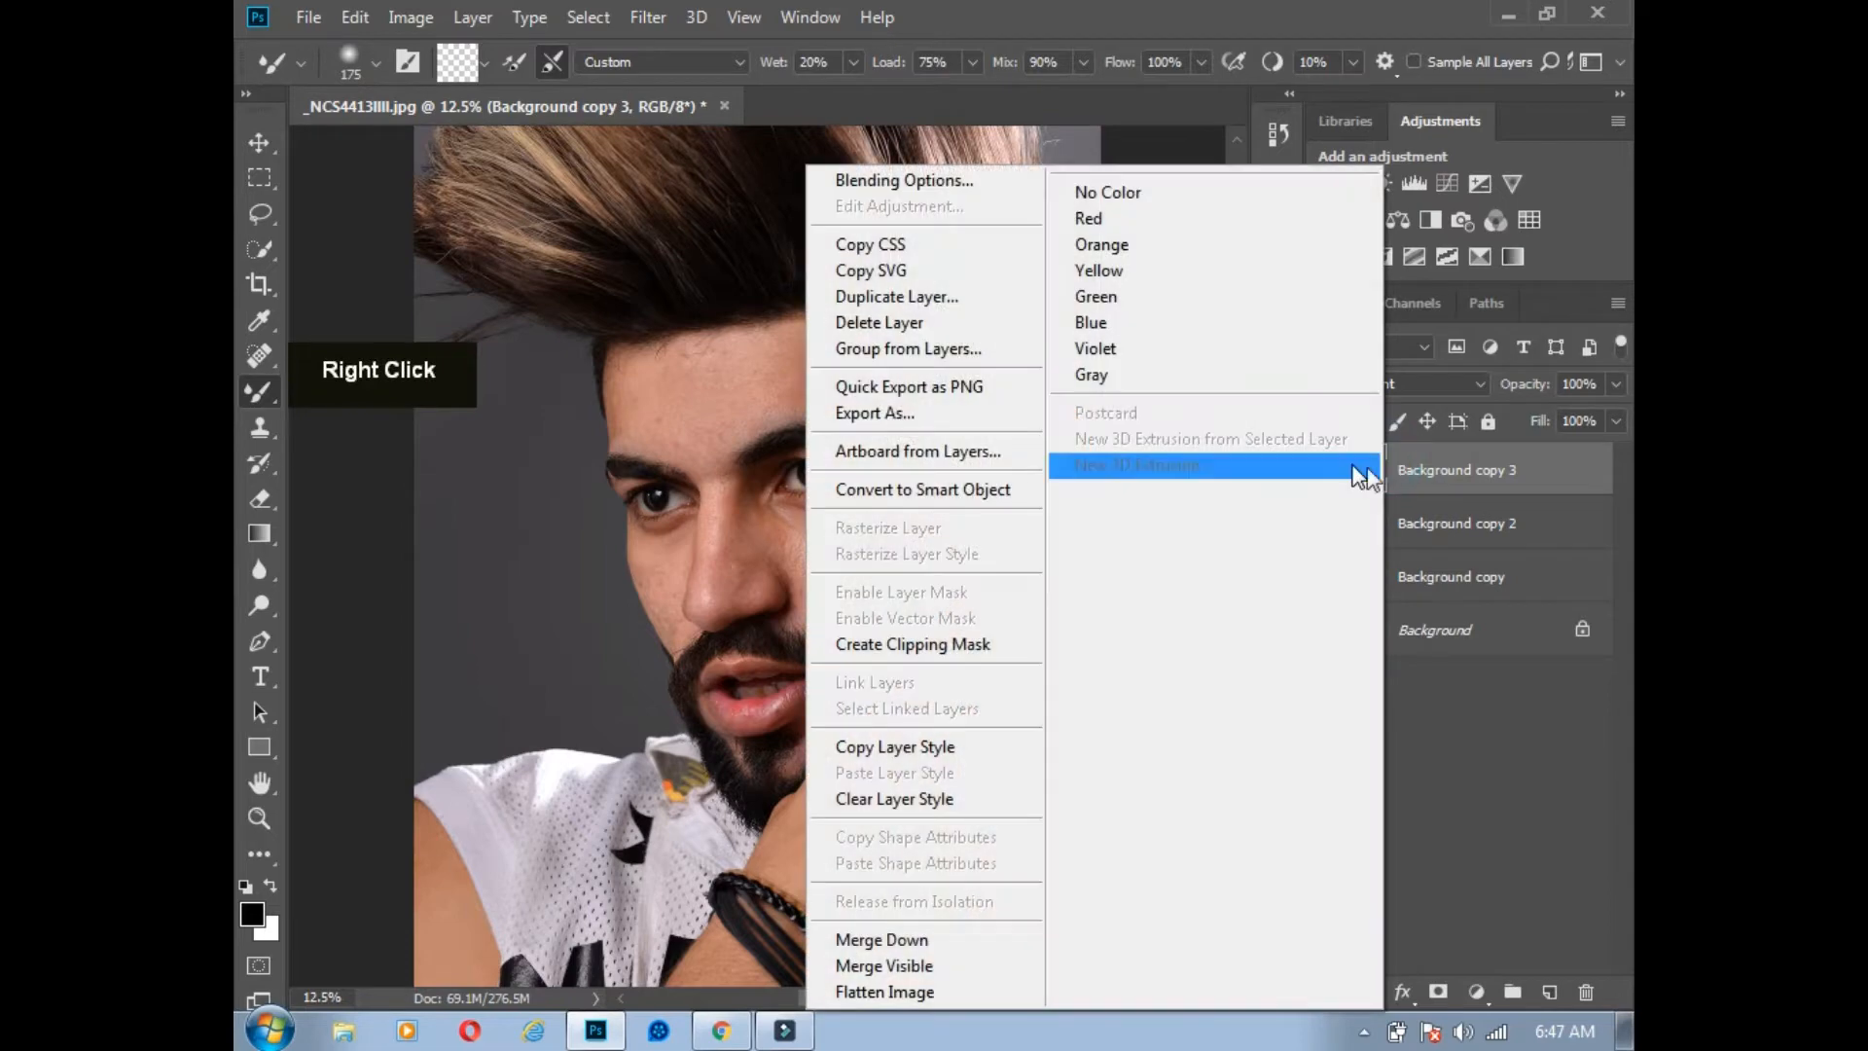
left_click(1478, 486)
left_click(1481, 526, "shift")
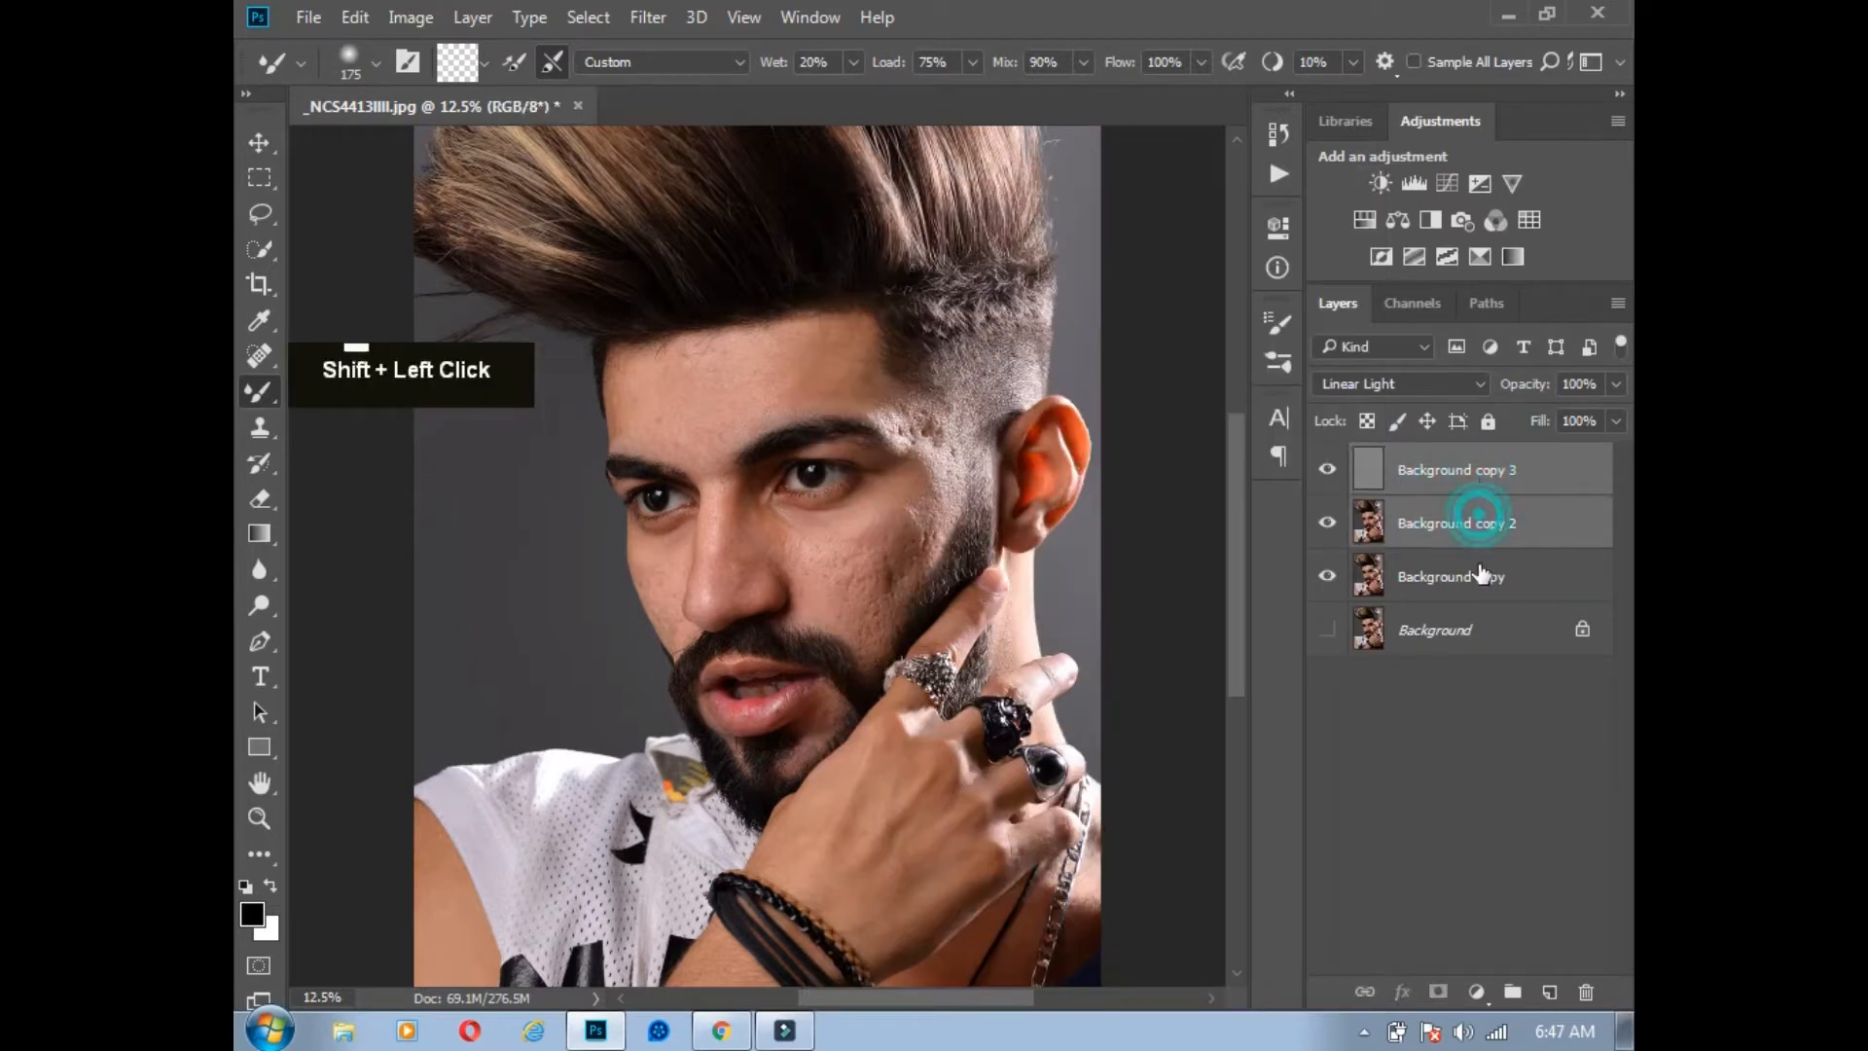
left_click(1482, 576, "shift")
right_click(1456, 474)
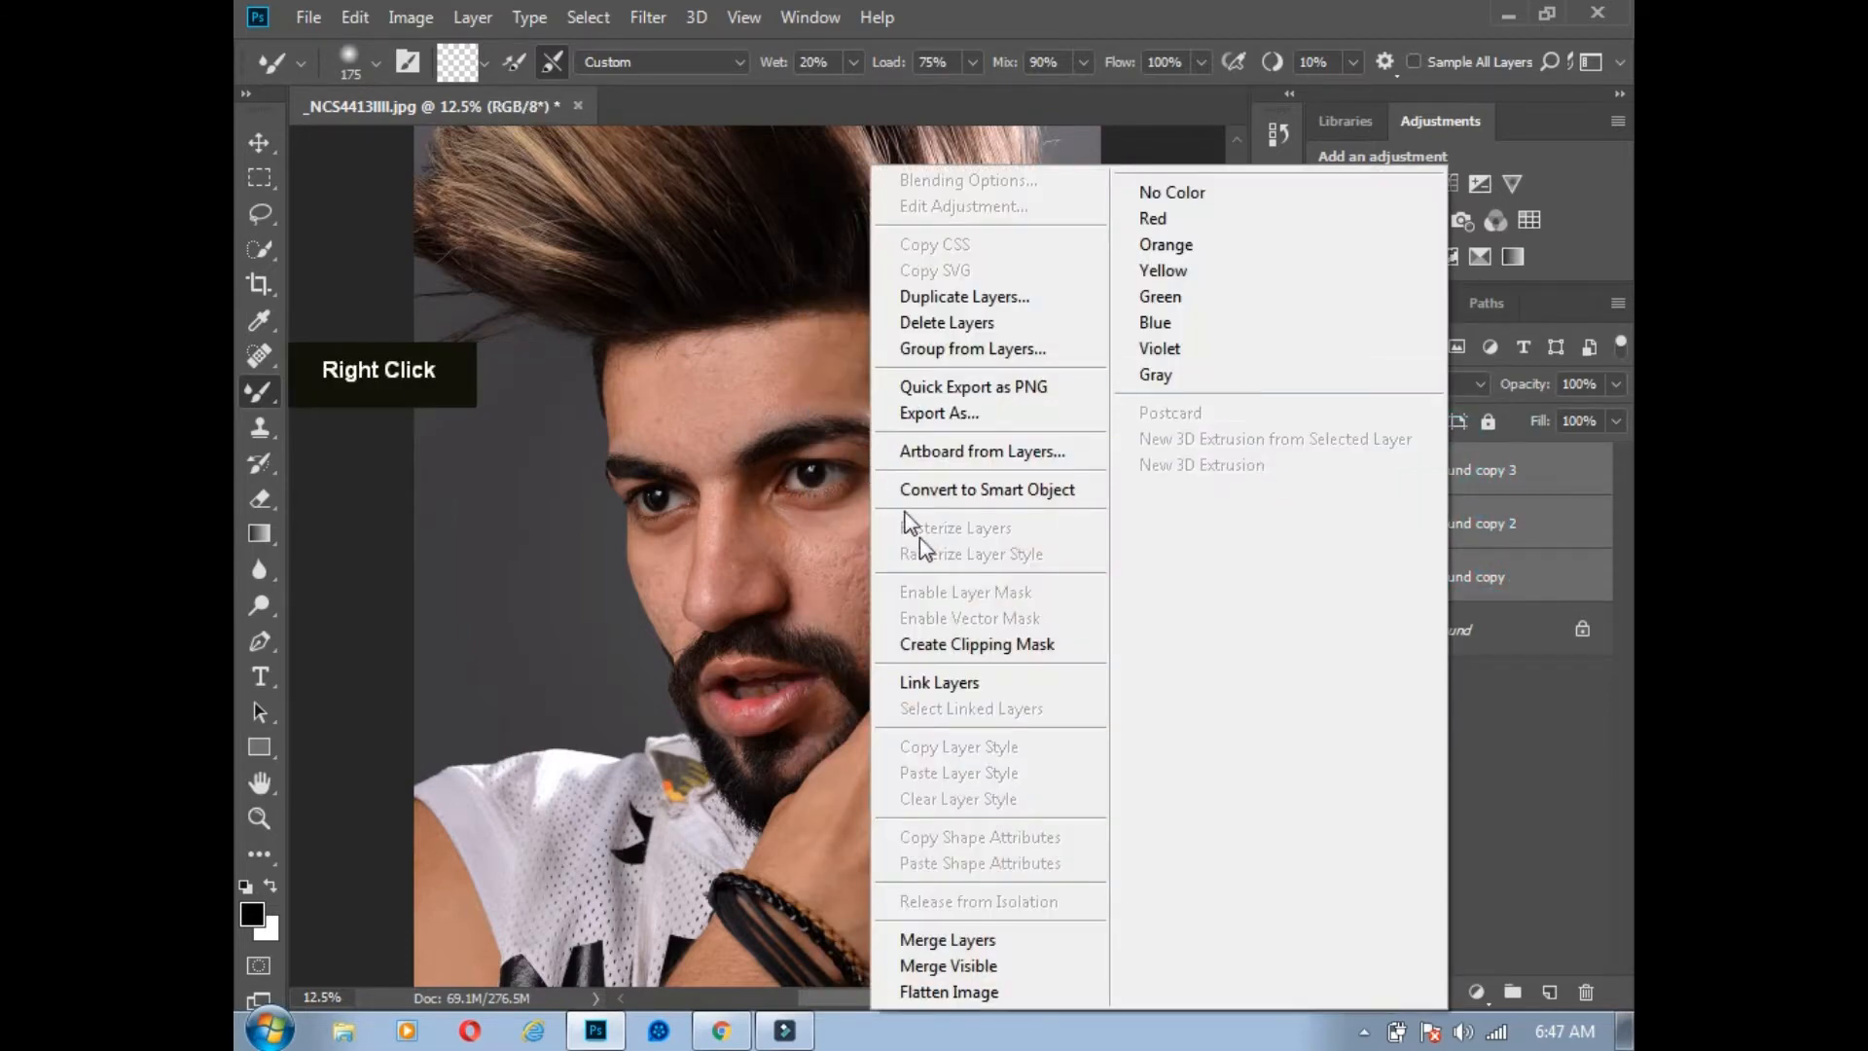
left_click(983, 940)
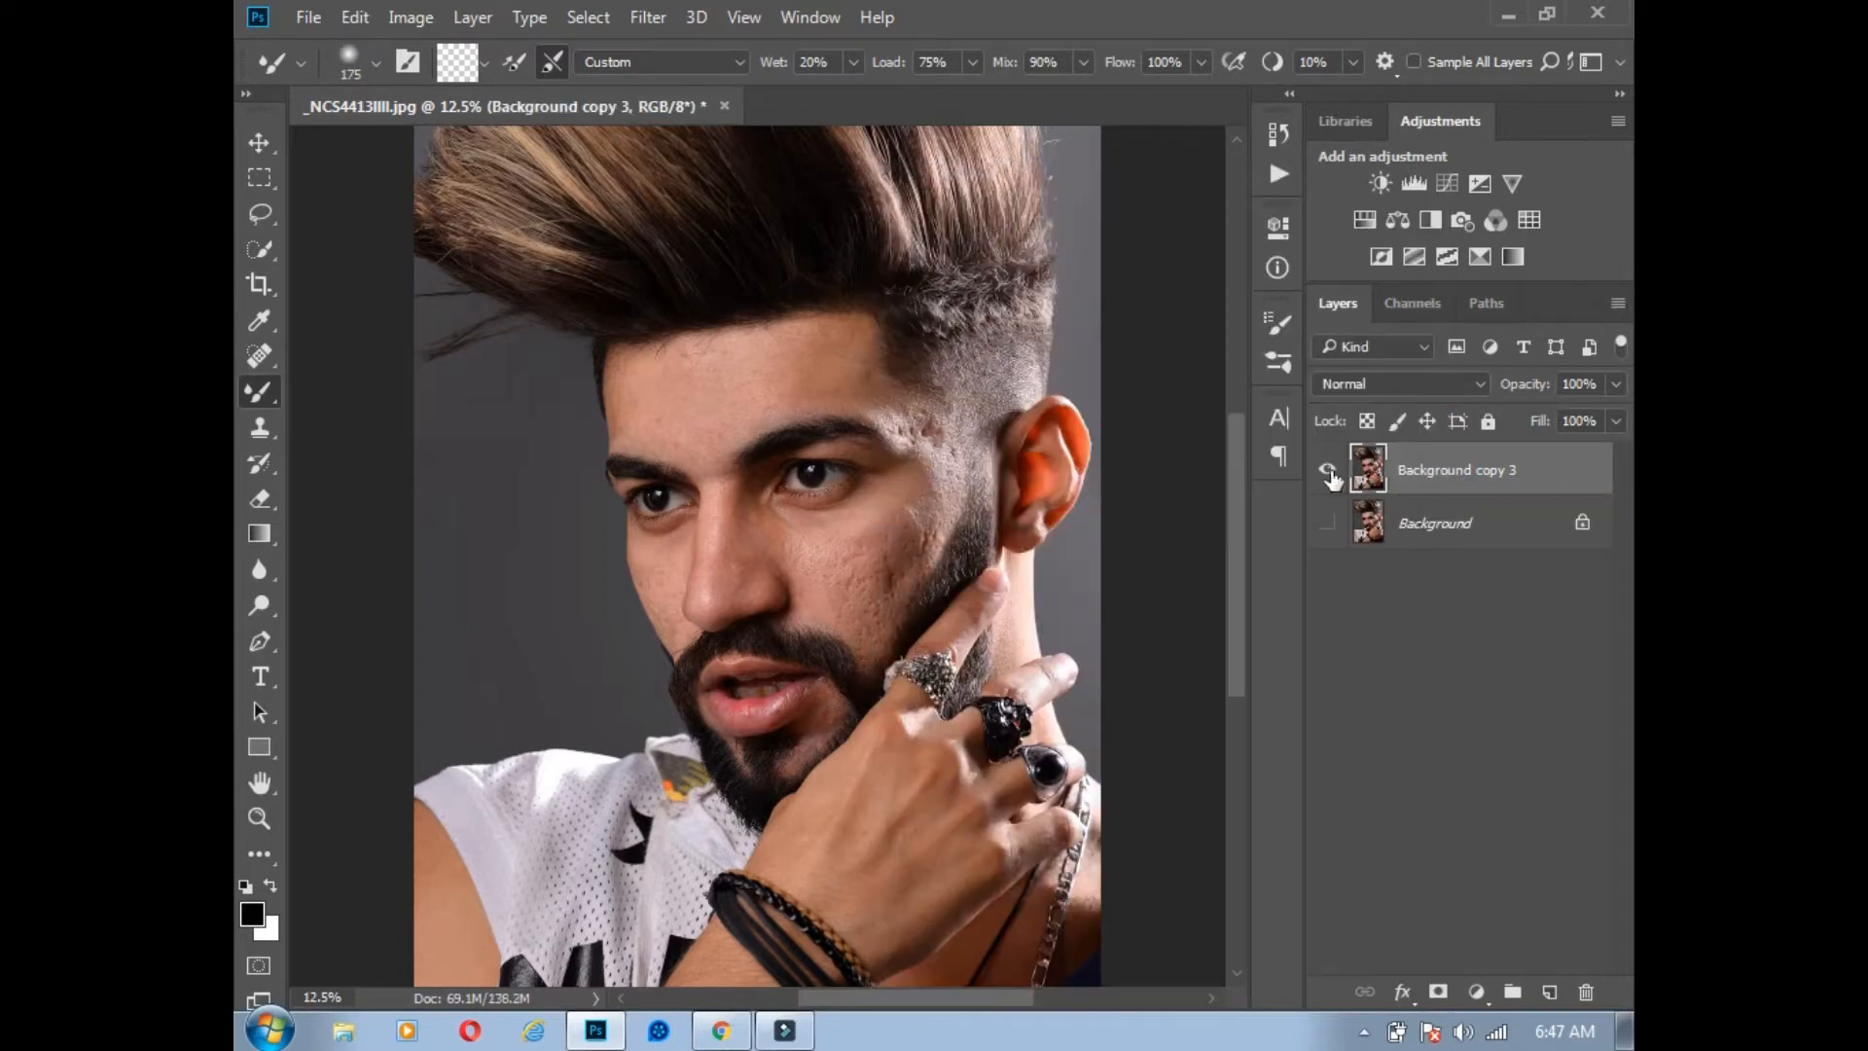
left_click(1325, 520)
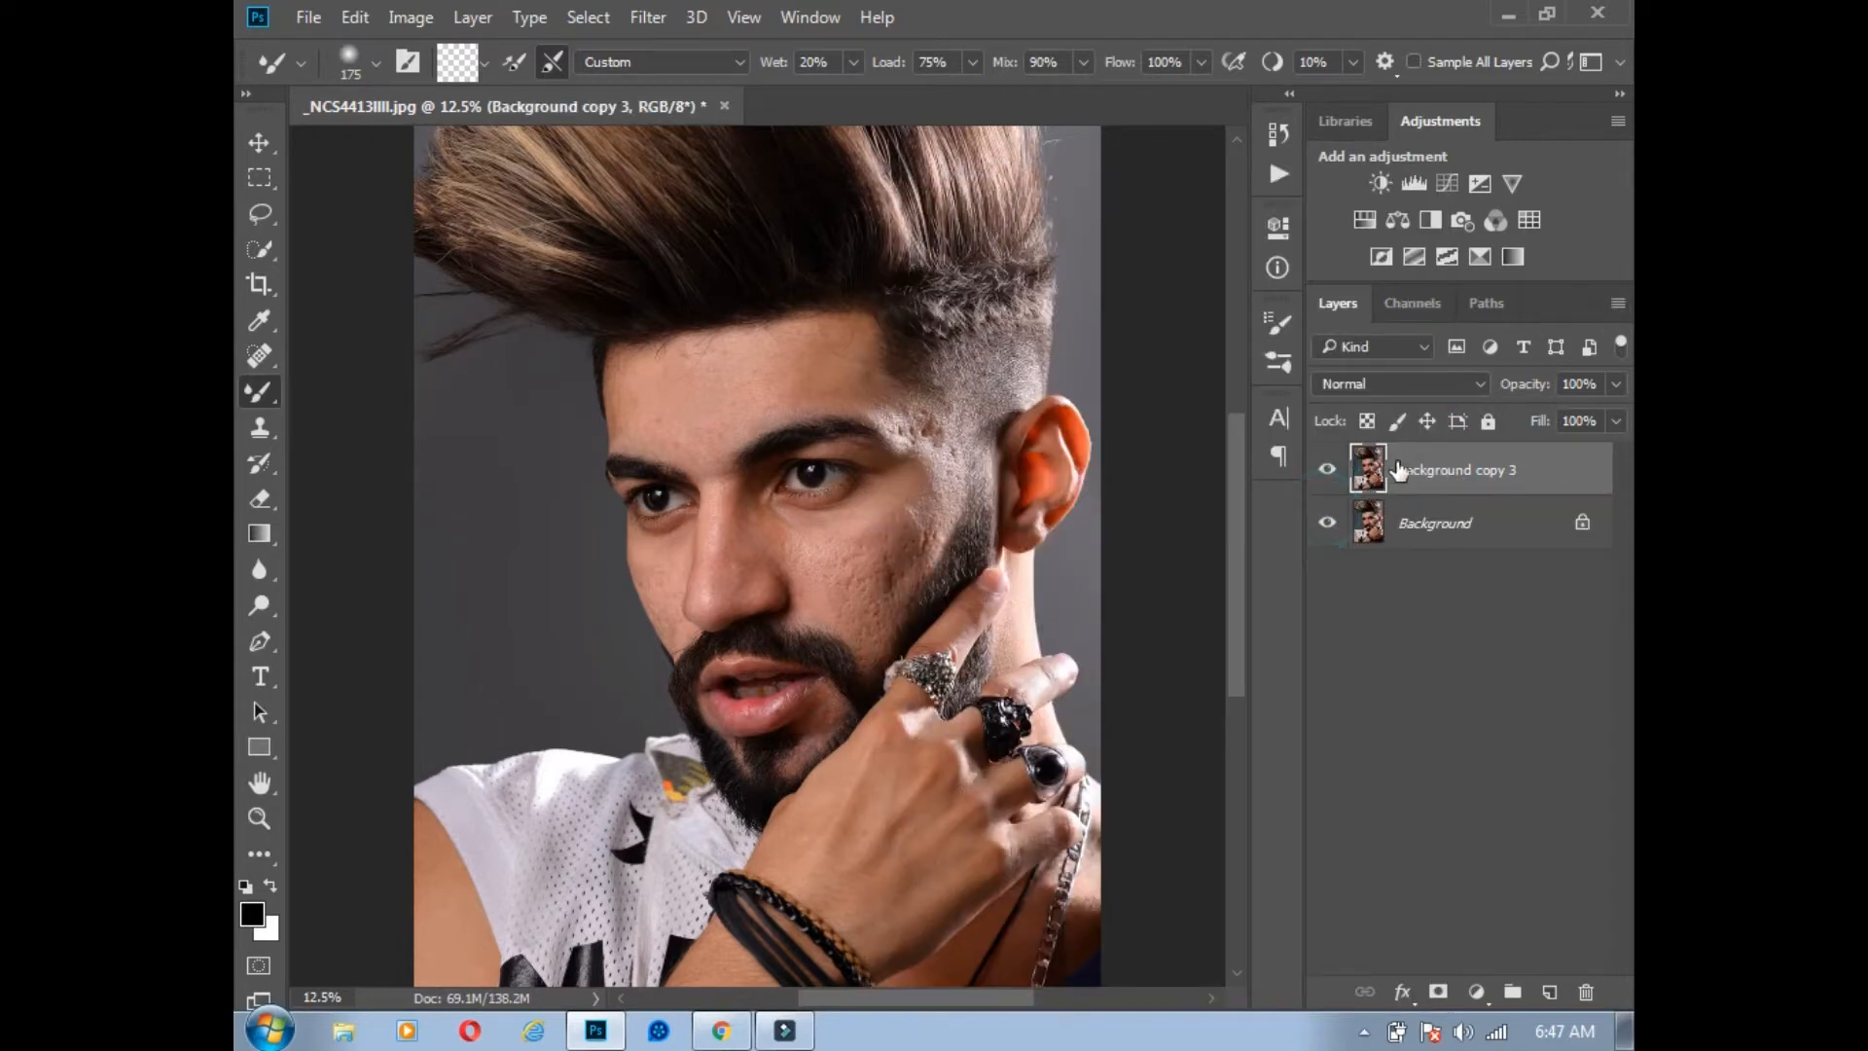
Step: Smooth the skin across the forehead with the Mixer Brush at size 400
left_click(260, 393)
key("ctrl+equal")
left_click_drag(723, 450, 746, 514)
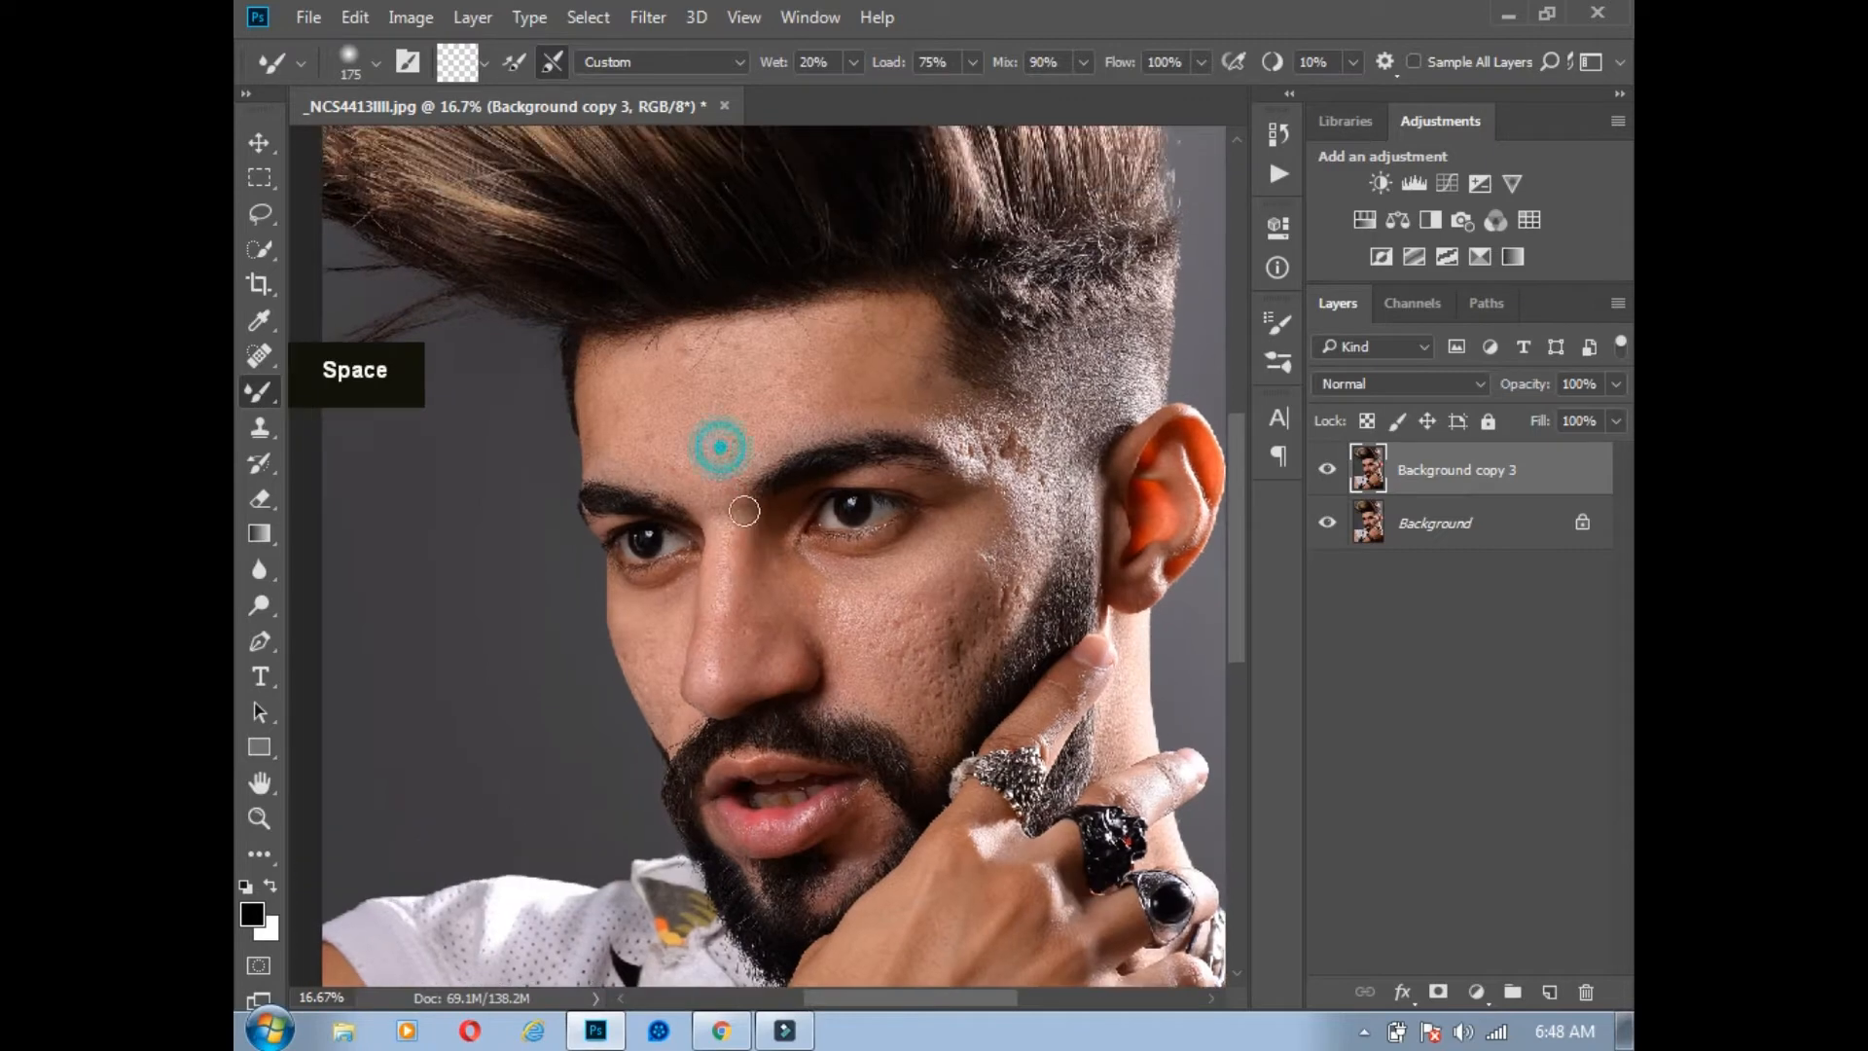
key("bracketright")
key("ctrl+equal")
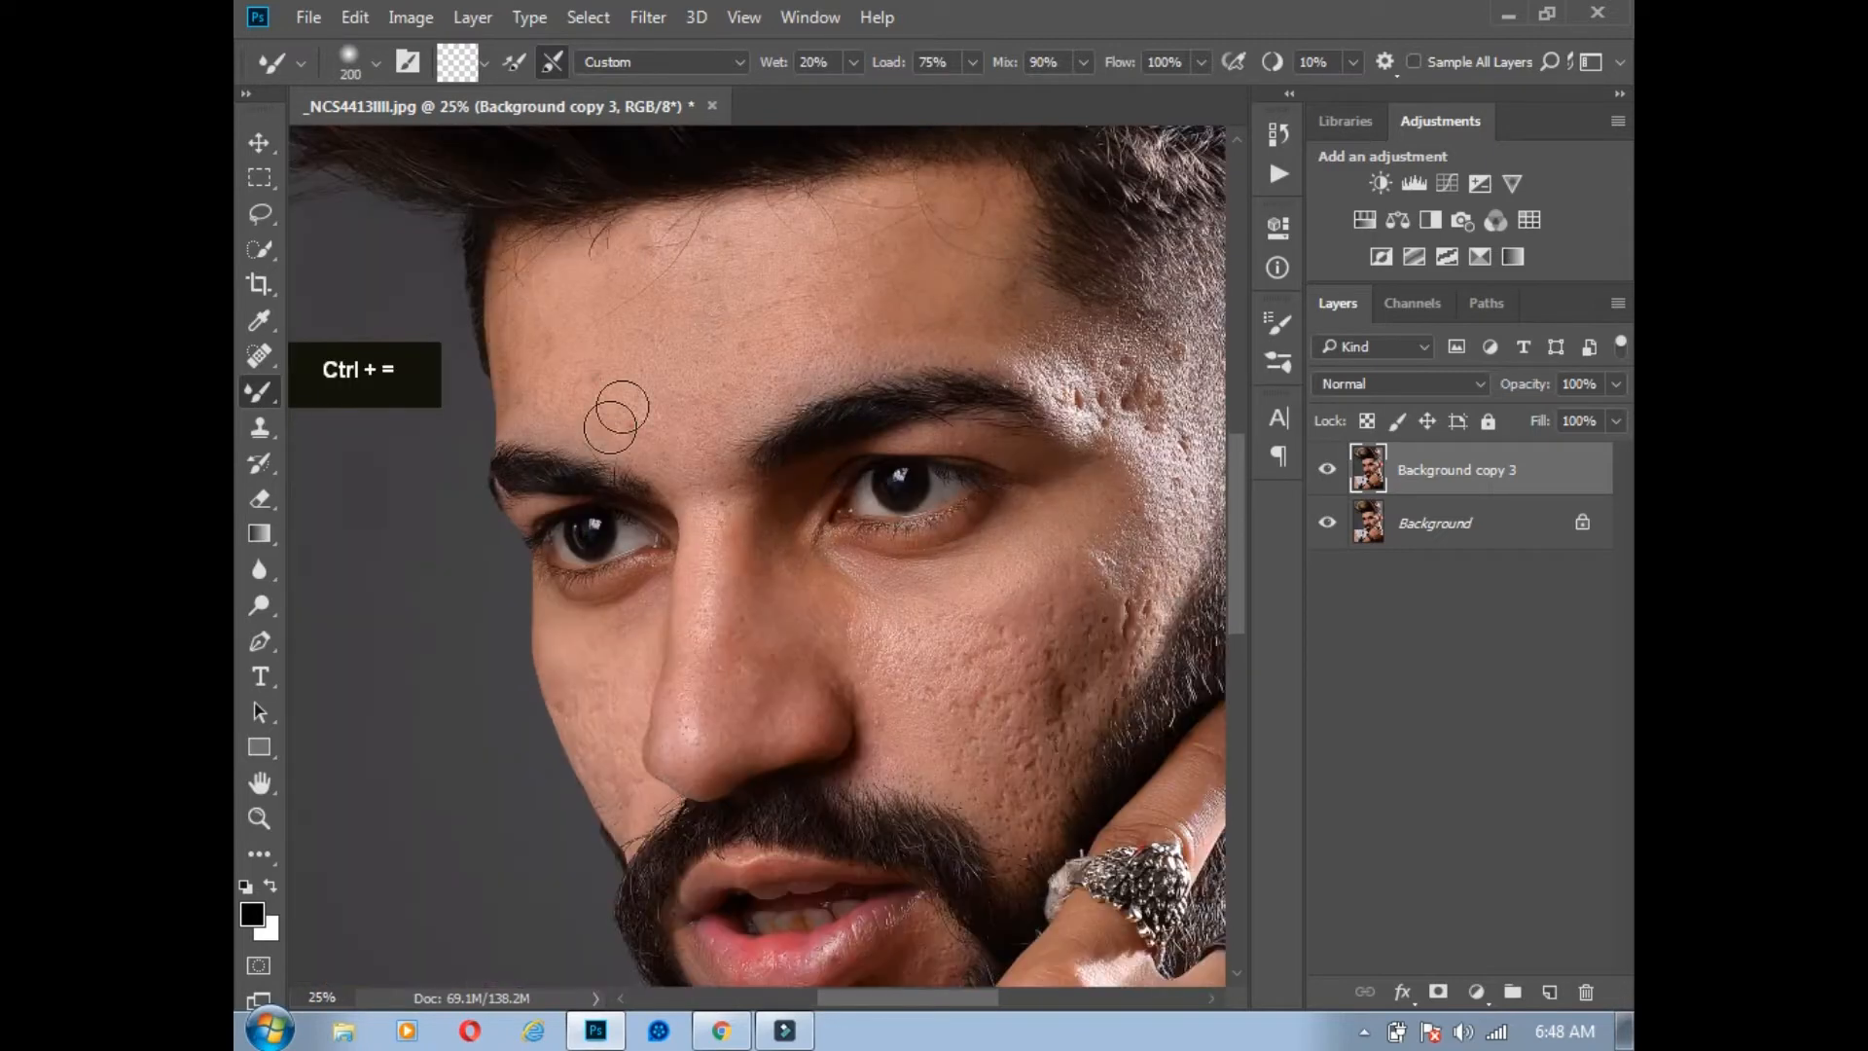
left_click_drag(571, 387, 594, 336)
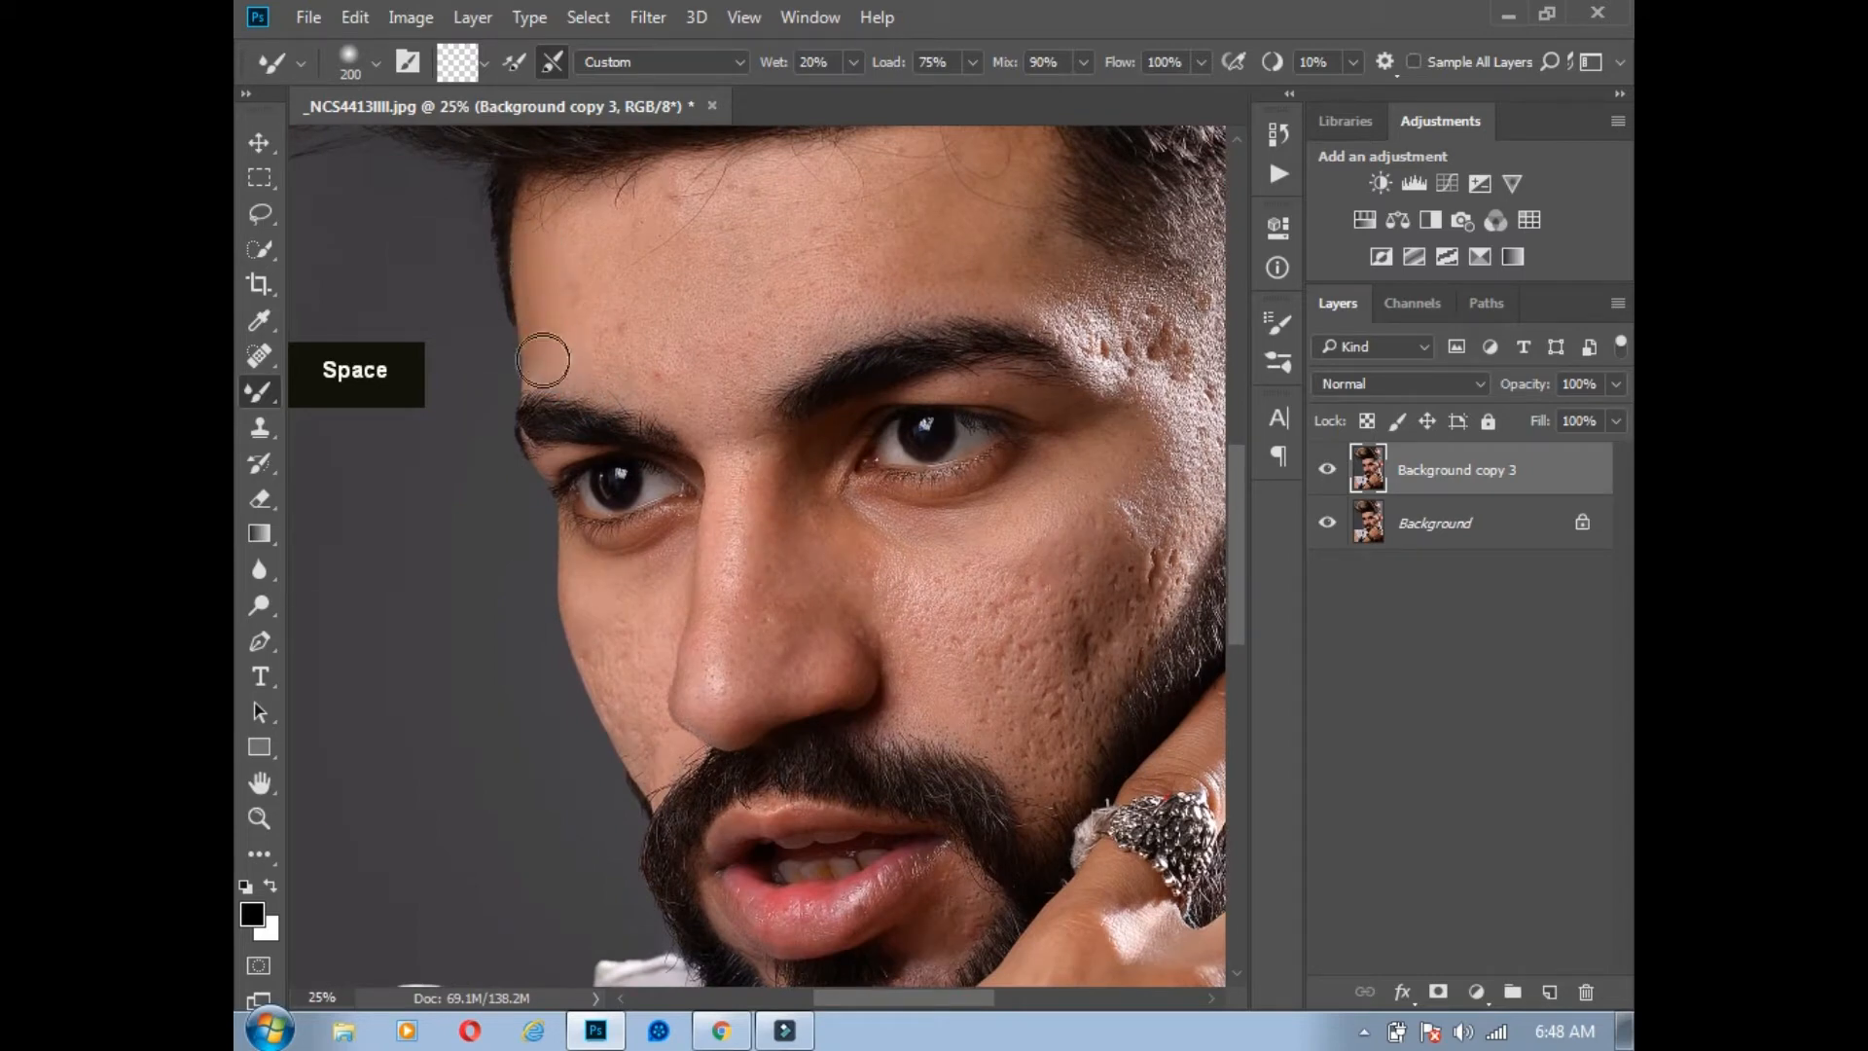
key("bracketright")
key("bracketright")
key("bracketright")
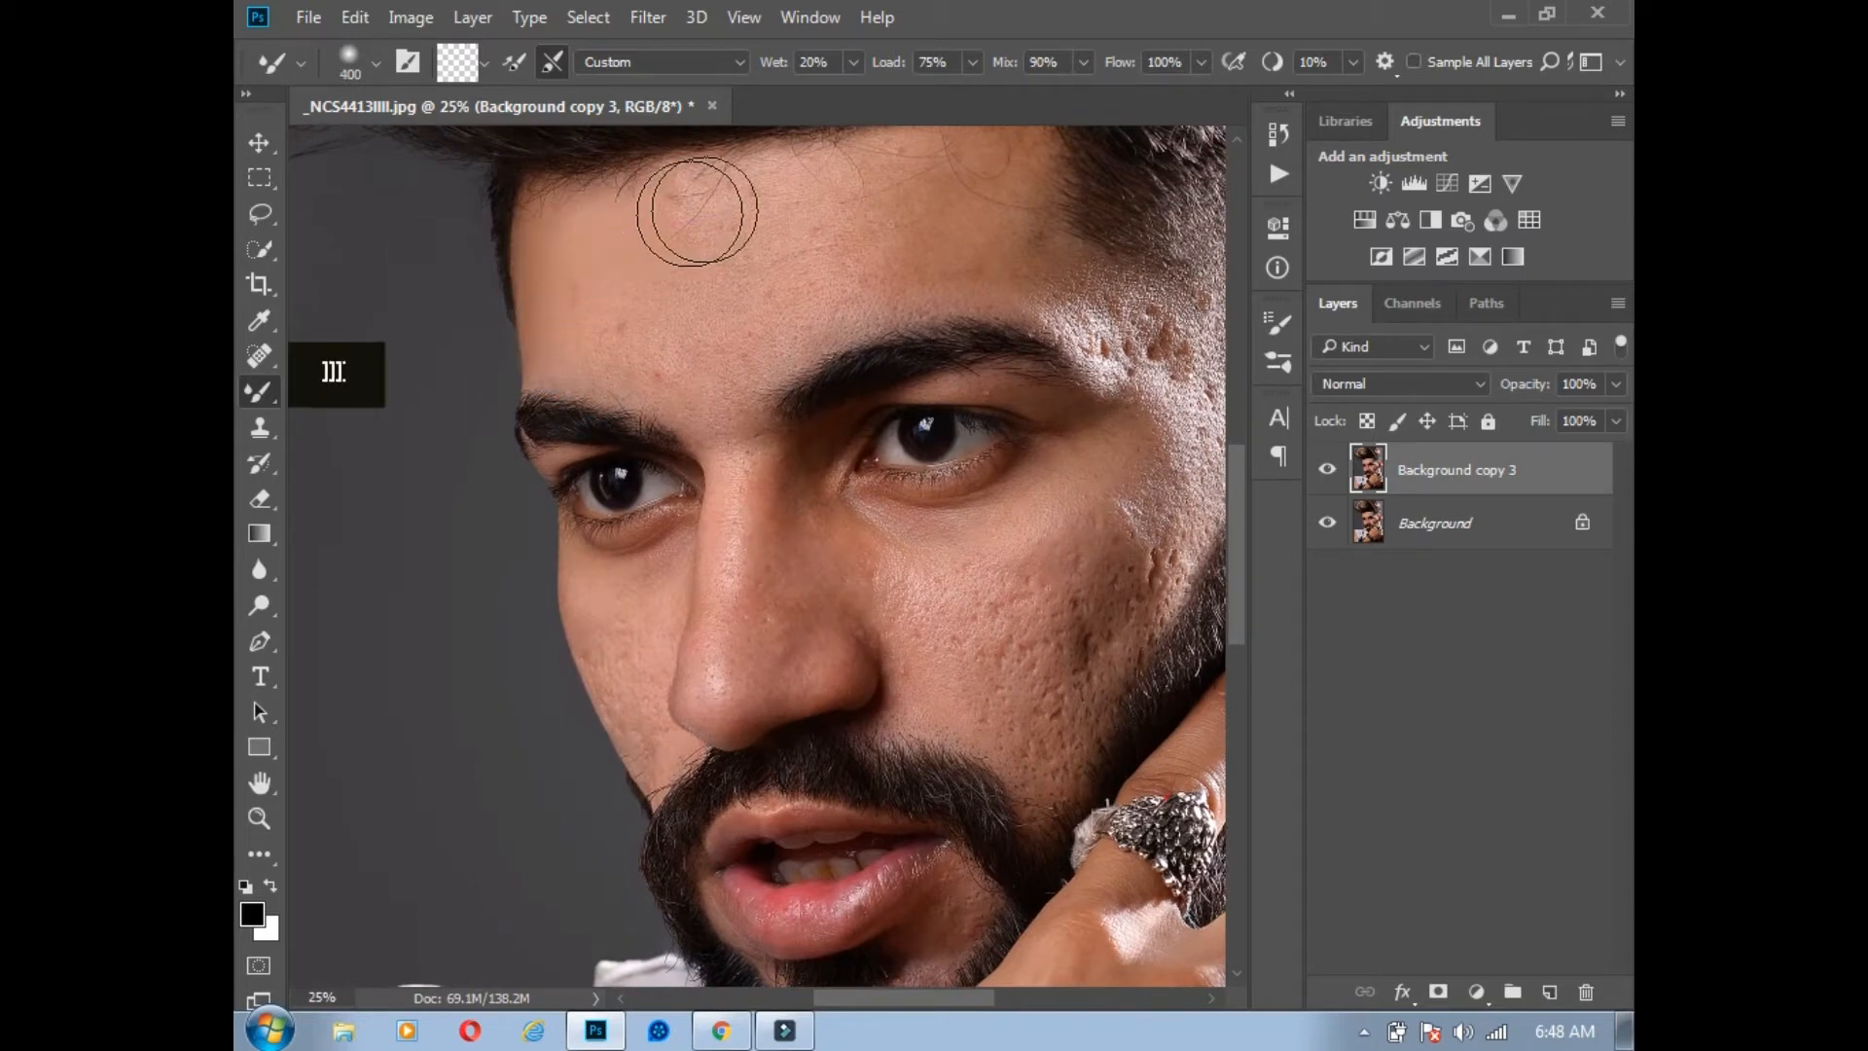
scroll(695, 361, "up", 1)
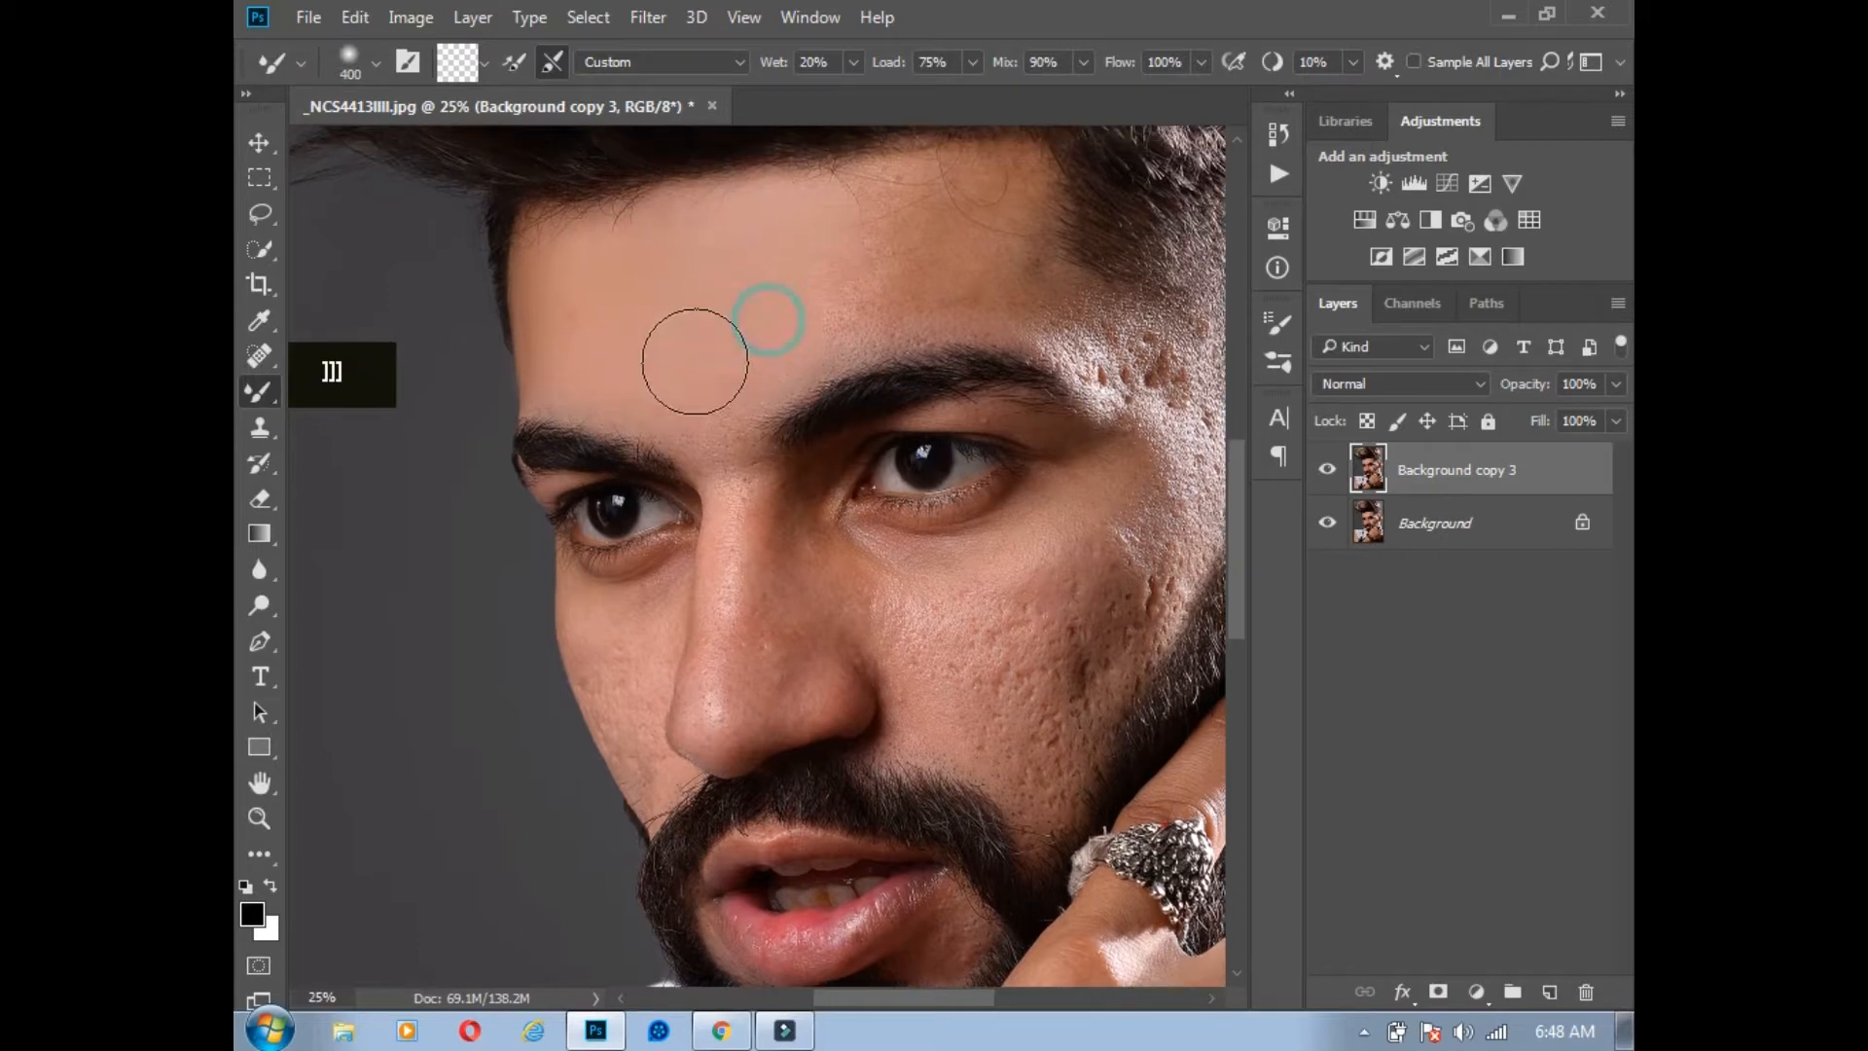
mouse_move(874, 224)
left_mouse_down()
mouse_move(856, 307)
mouse_move(1012, 280)
mouse_move(971, 273)
mouse_move(960, 202)
mouse_move(896, 201)
mouse_move(1005, 201)
mouse_move(942, 292)
left_mouse_up()
double_click(834, 326)
Step: Blend the forehead skin along the hairline, above the eyebrows and between them with the Mixer Brush at size 175
key("ctrl+plus")
key("space")
left_click_drag(813, 388, 796, 551)
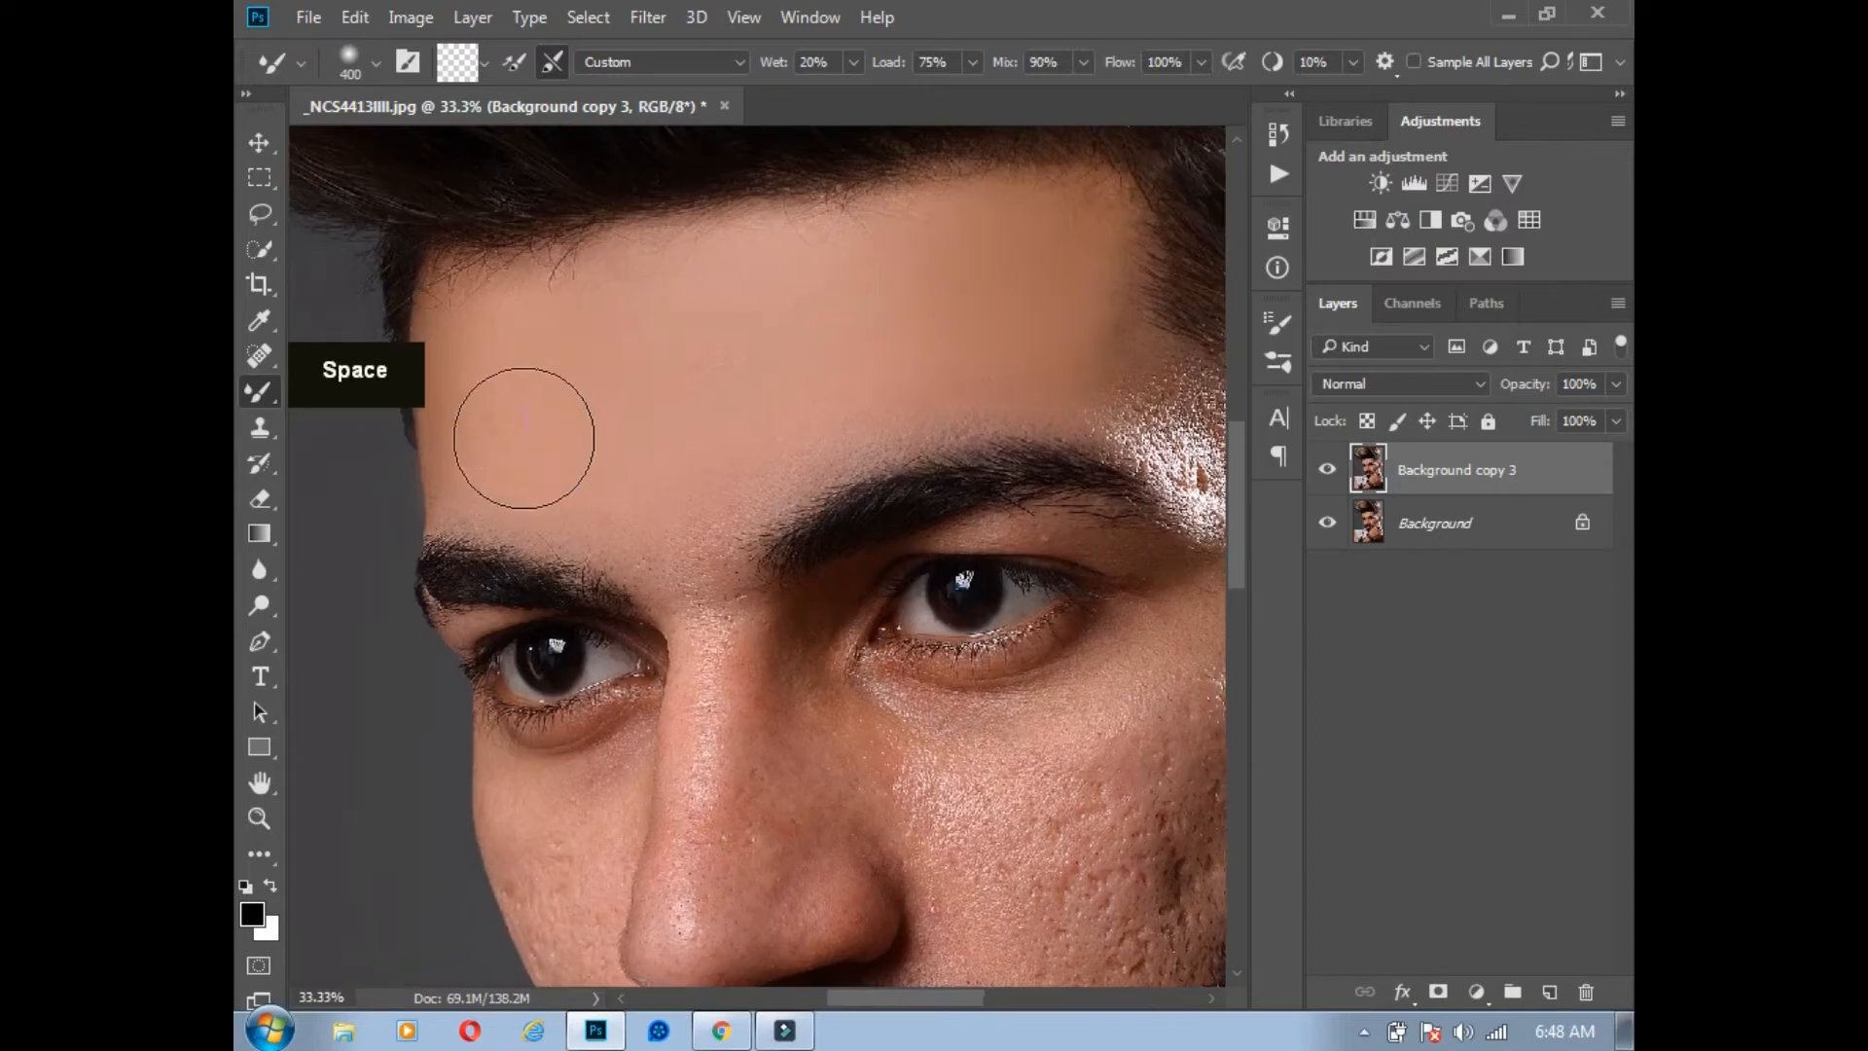
key("bracketleft")
key("bracketleft")
key("bracketleft")
key("bracketleft")
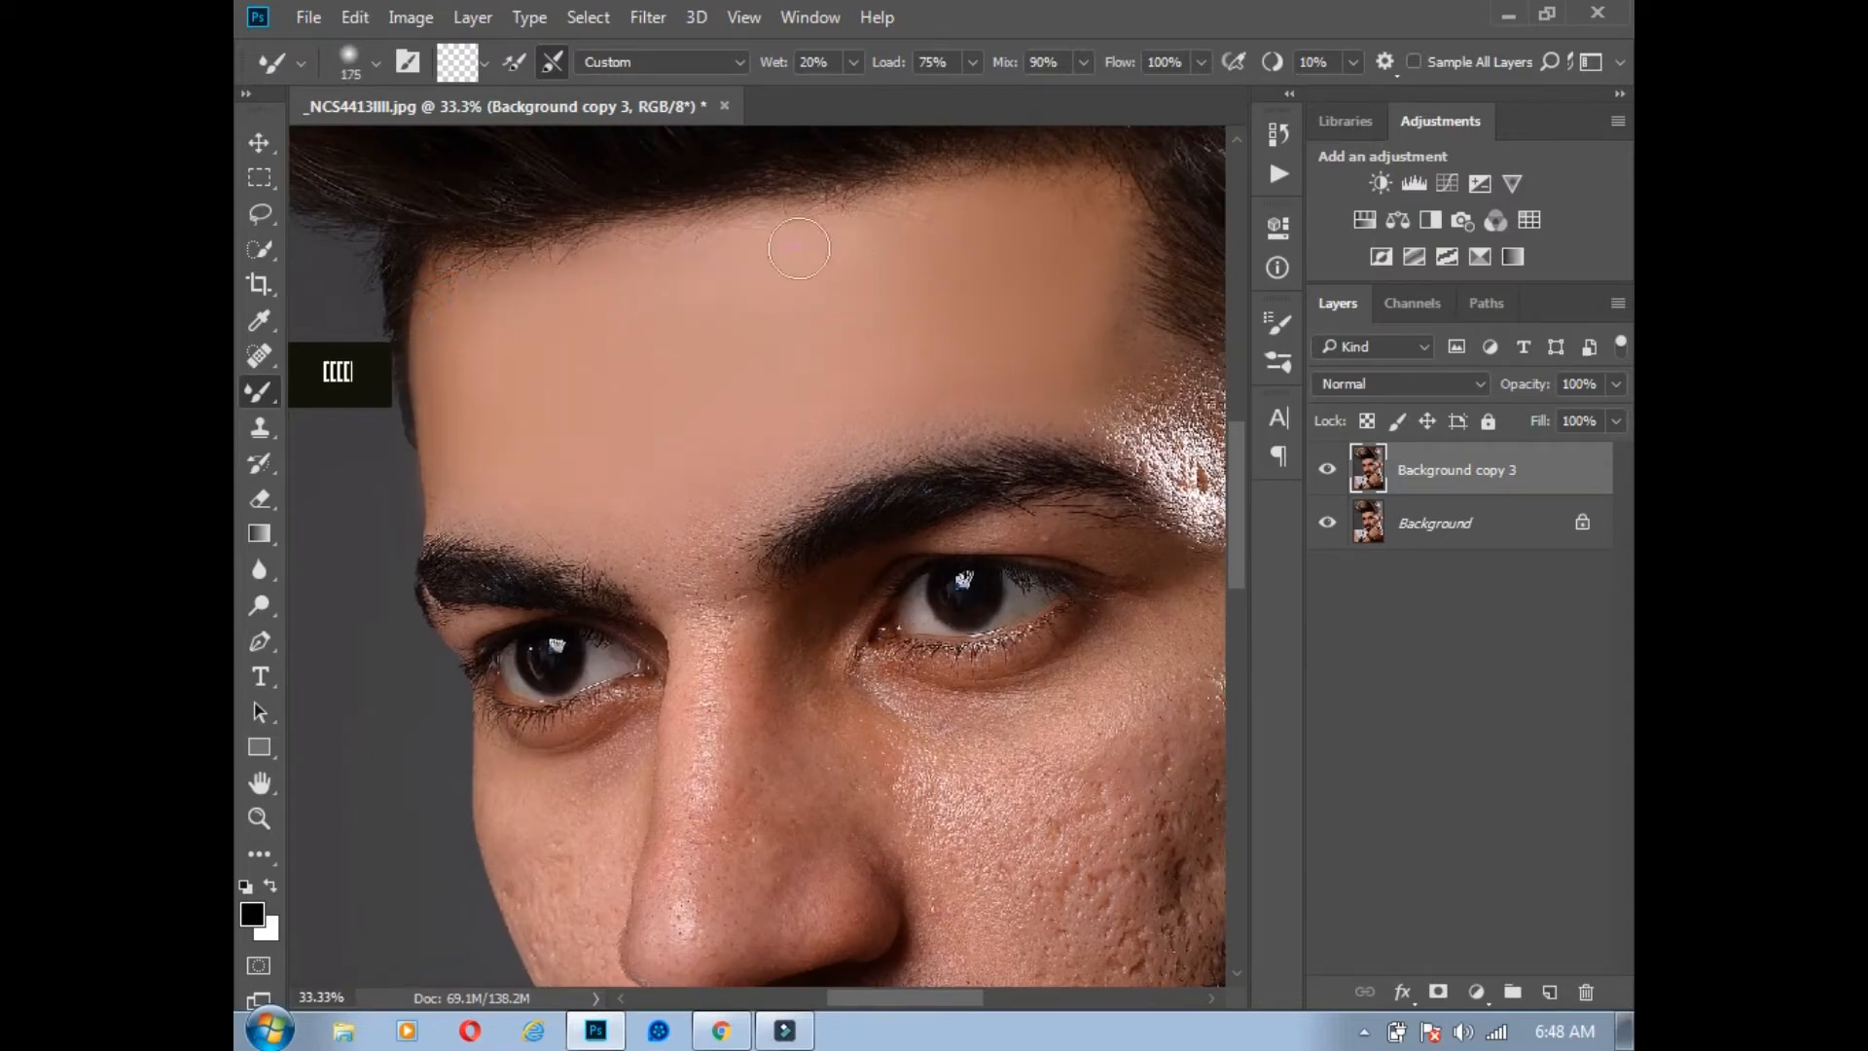
mouse_move(1087, 232)
left_mouse_down()
mouse_move(1100, 358)
mouse_move(1079, 407)
mouse_move(818, 462)
mouse_move(636, 528)
mouse_move(463, 501)
mouse_move(448, 441)
left_mouse_up()
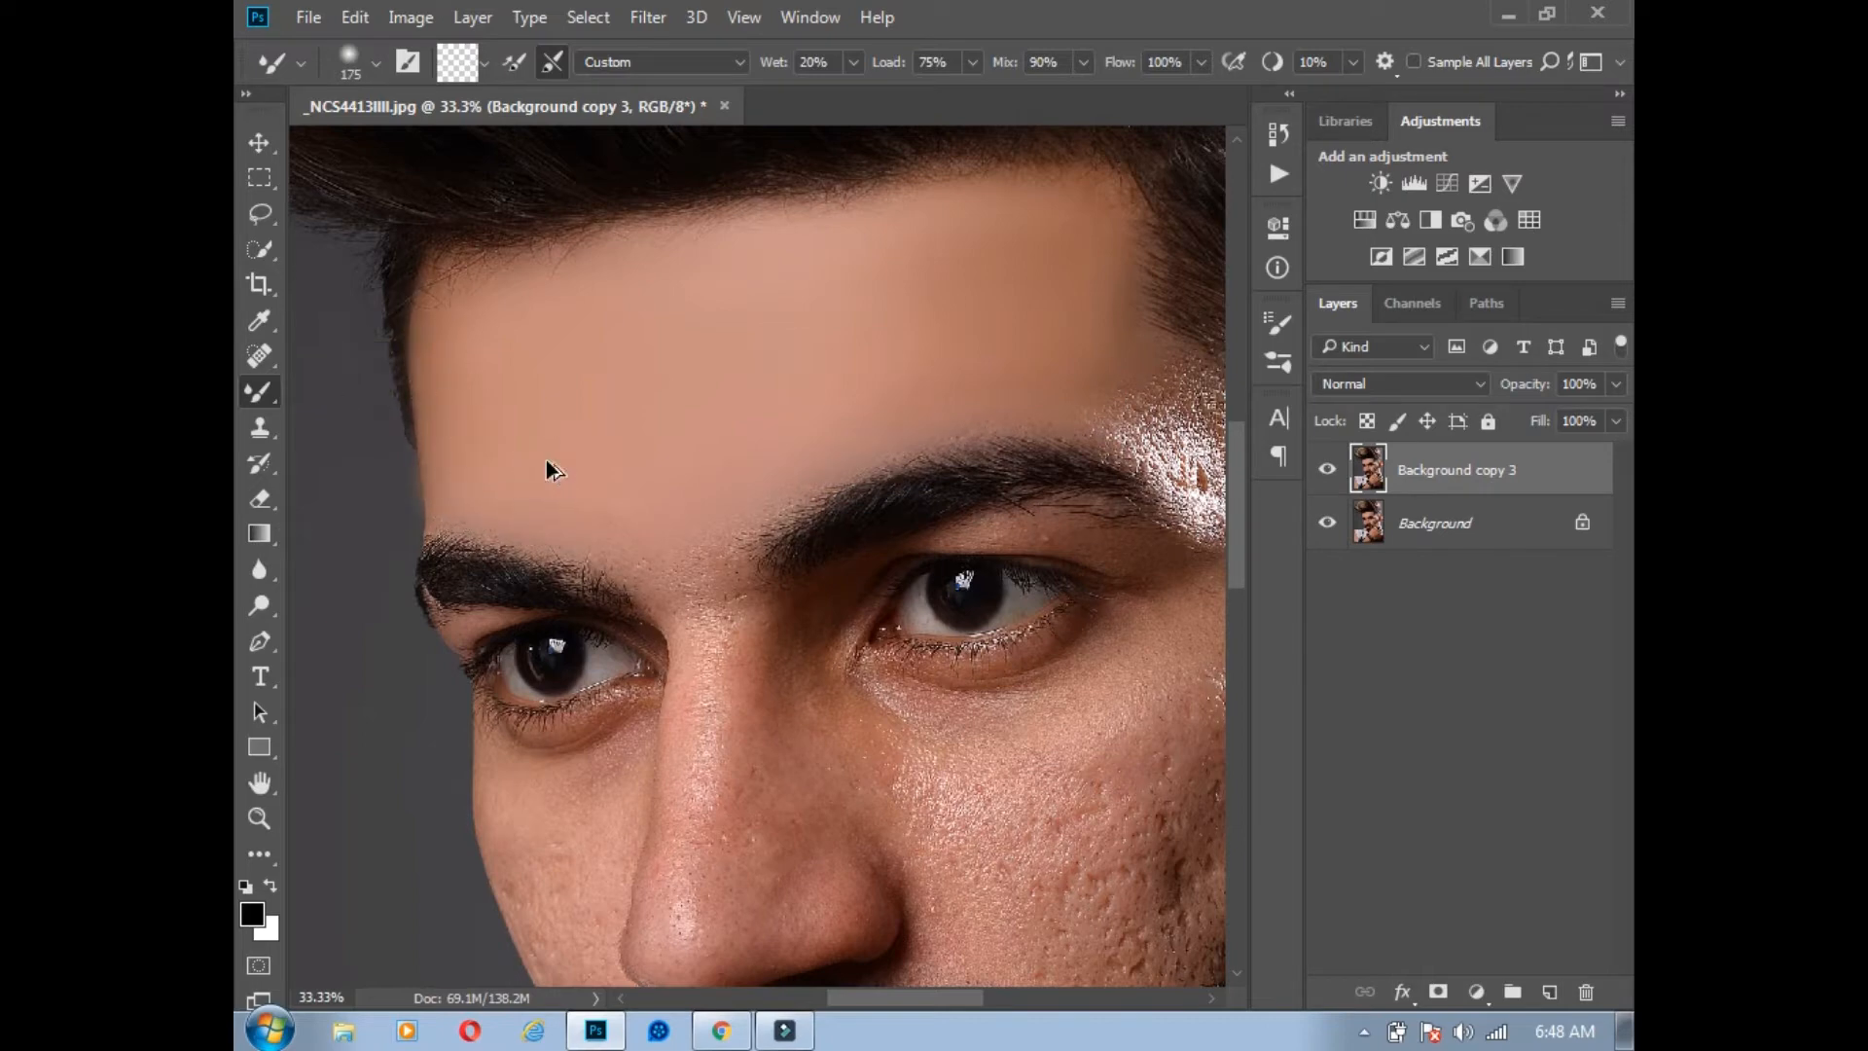
left_click_drag(696, 329, 557, 168)
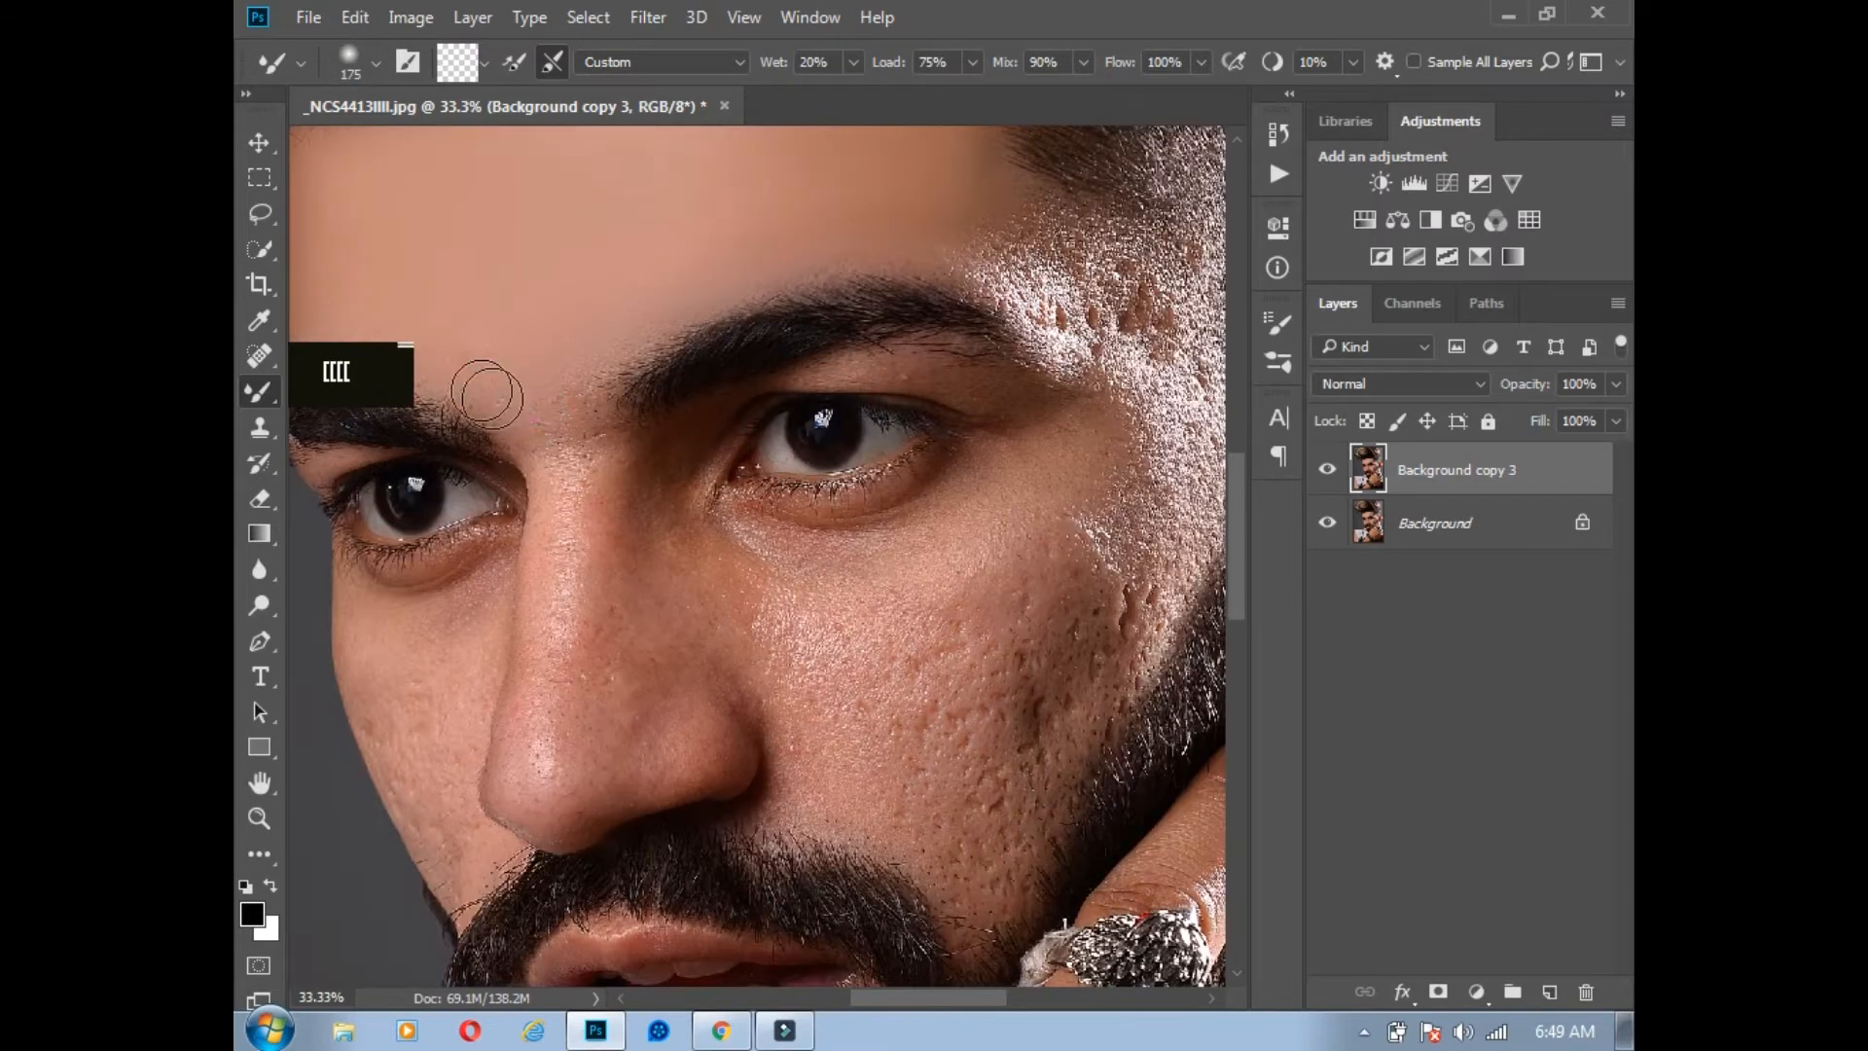
mouse_move(492, 398)
left_mouse_down()
mouse_move(568, 432)
mouse_move(567, 370)
mouse_move(618, 347)
left_mouse_up()
Step: Blend the shiny, pitted temple skin beside the outer eyebrow with the Mixer Brush at size 250
mouse_move(558, 480)
left_mouse_down()
mouse_move(484, 451)
mouse_move(452, 655)
mouse_move(420, 635)
left_mouse_up()
key("]")
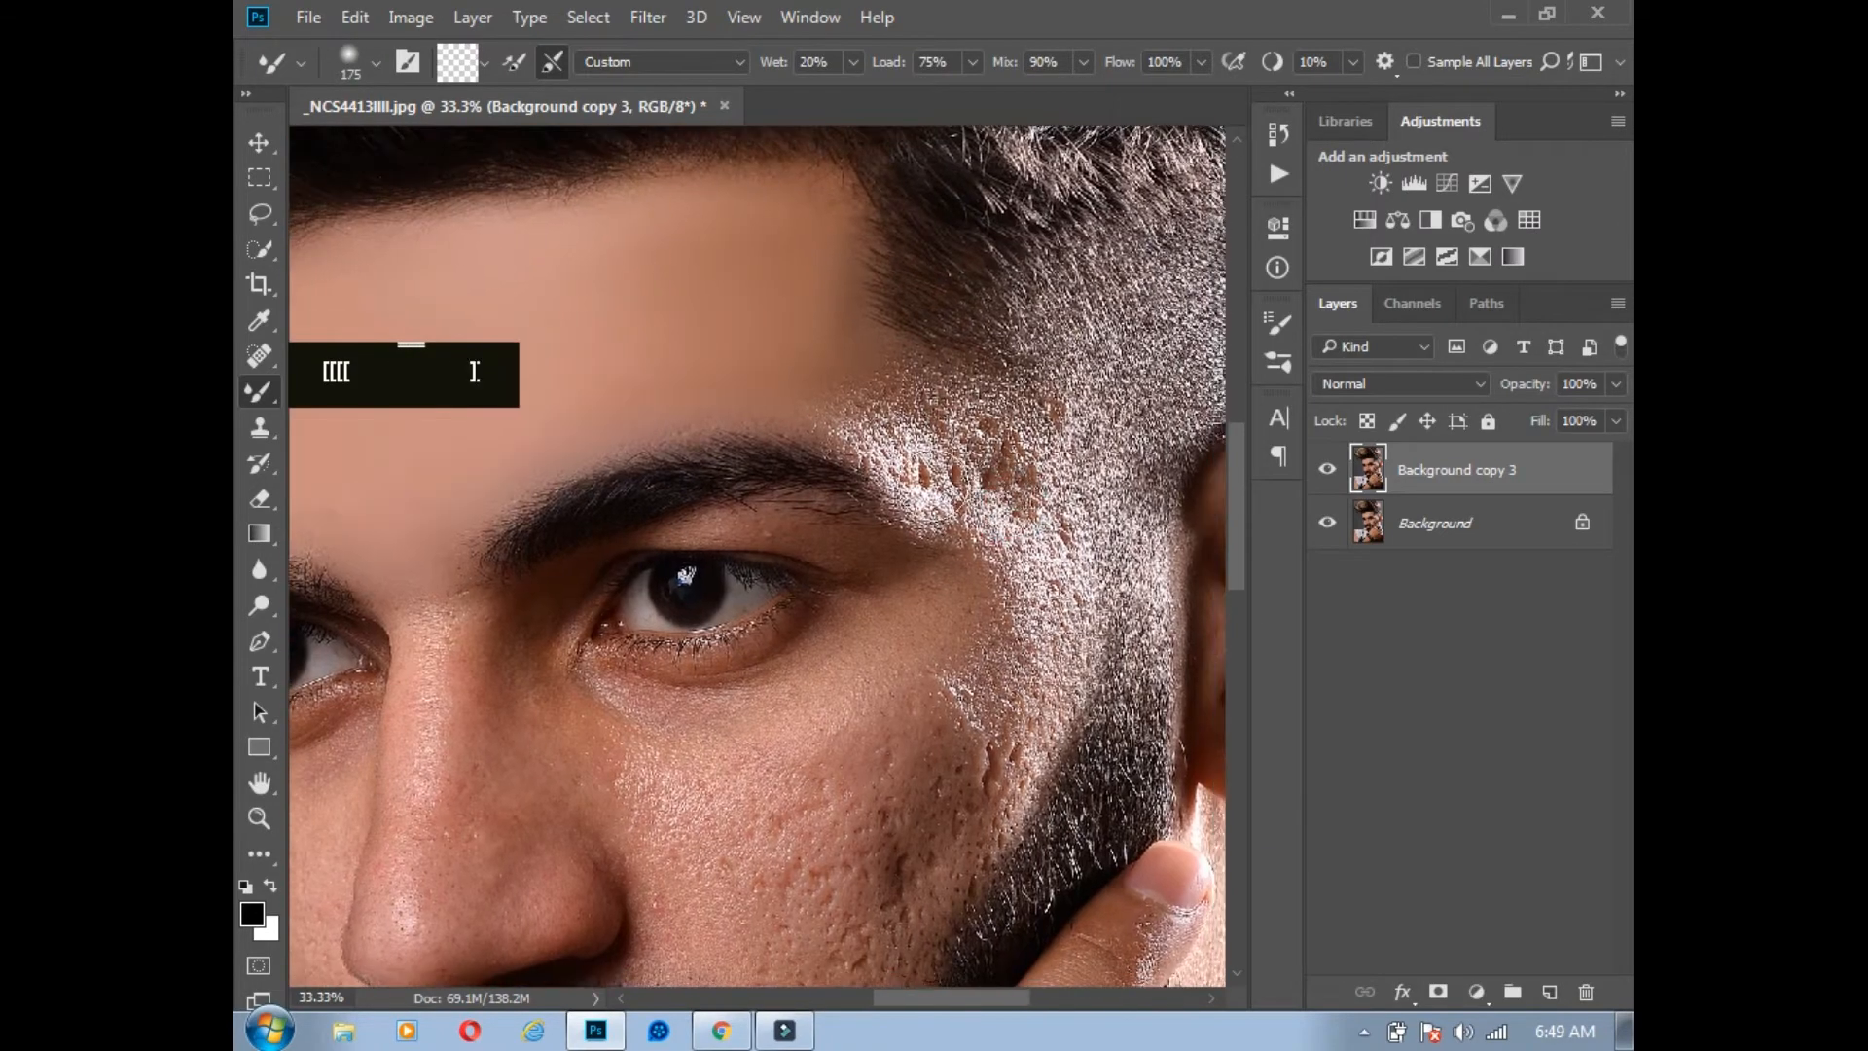
key("]")
left_click_drag(932, 471, 884, 435)
mouse_move(1006, 461)
left_mouse_down()
mouse_move(1010, 542)
mouse_move(1026, 516)
mouse_move(957, 455)
left_mouse_up()
Step: Smooth the pitted cheek between the eye, nose and beard with the Mixer Brush at size 400
left_click_drag(1036, 590, 1033, 505)
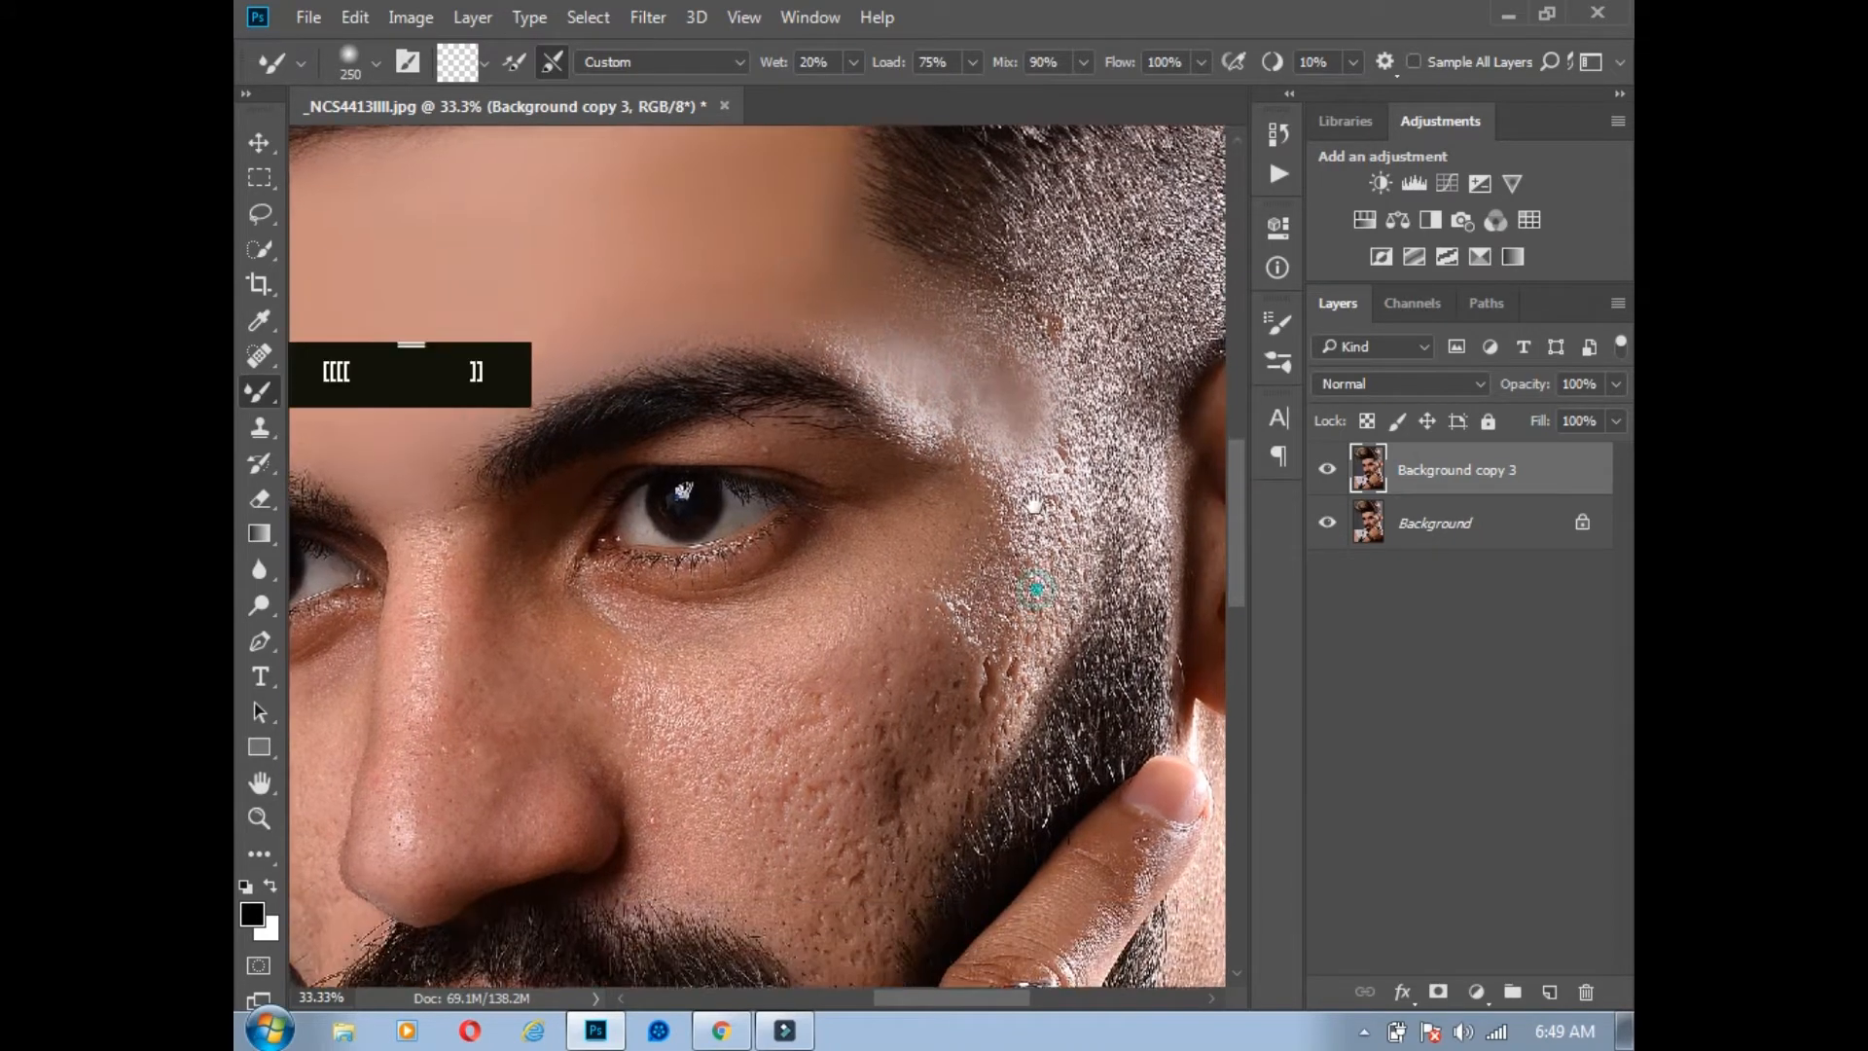
key("]")
key("]")
left_click_drag(959, 584, 946, 449)
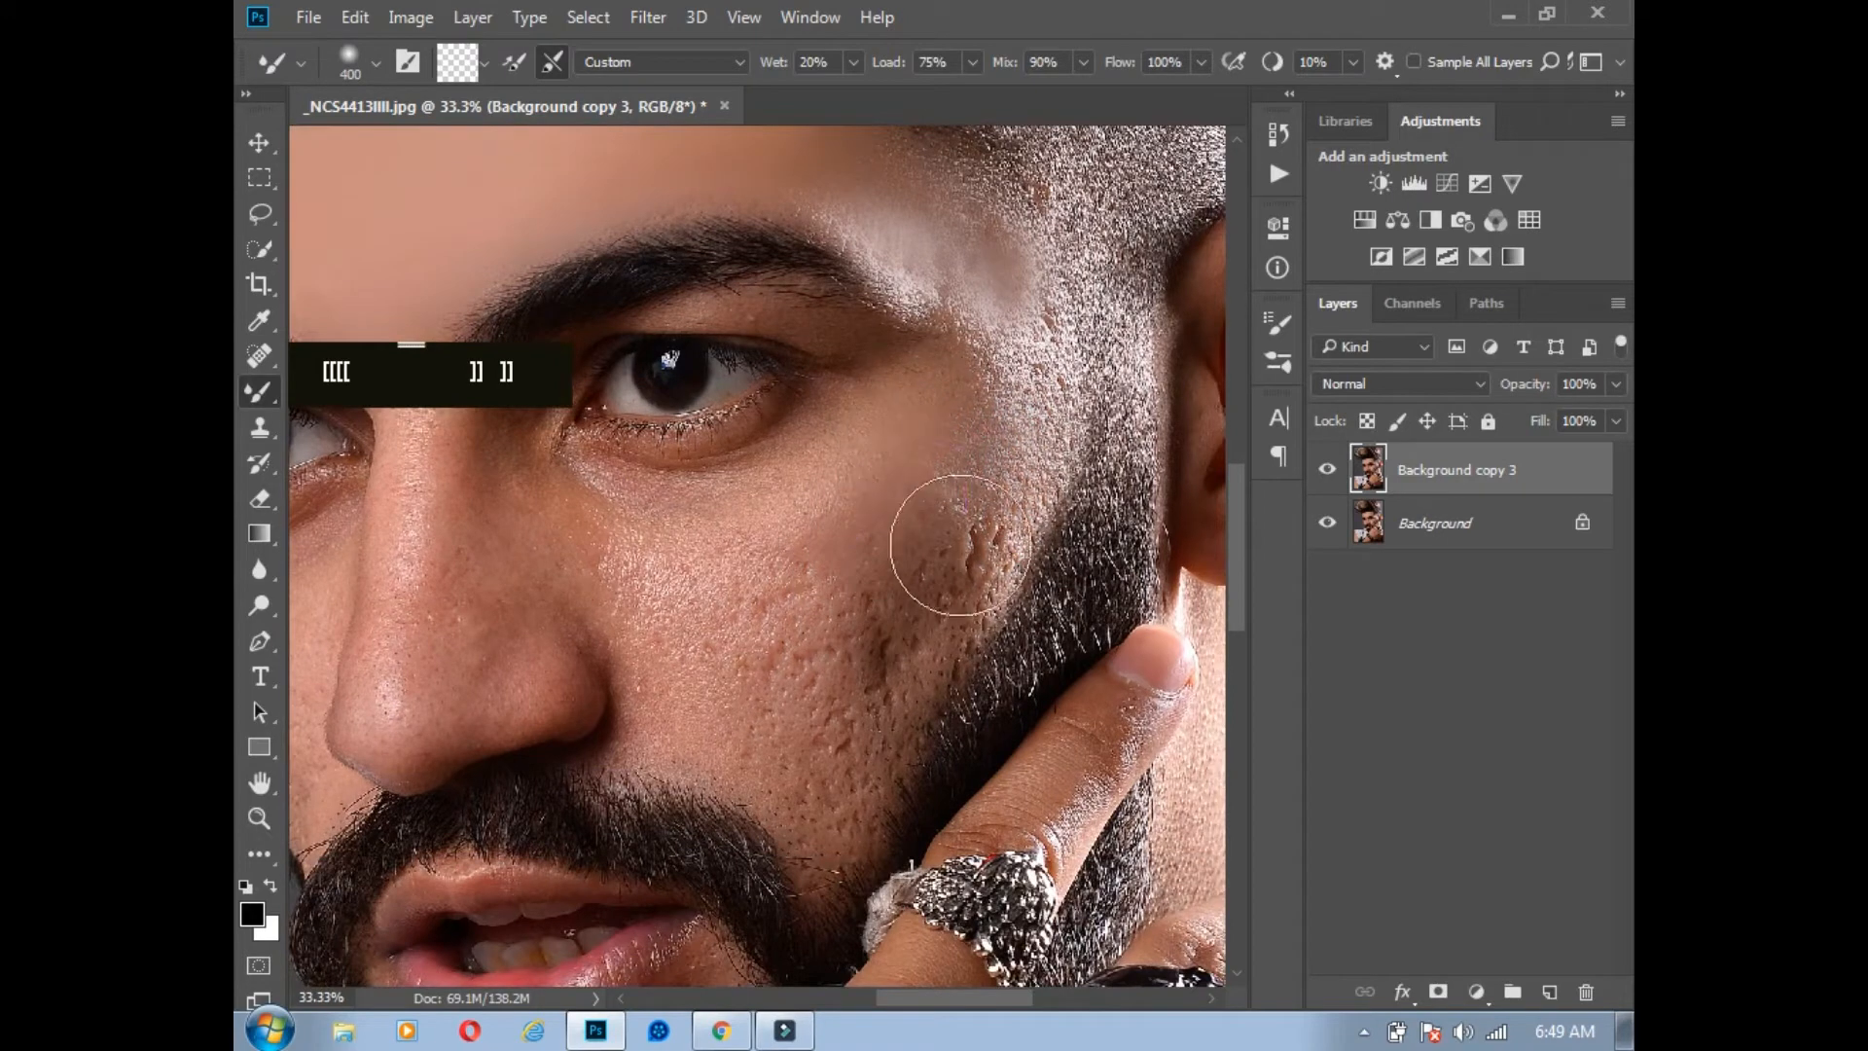
mouse_move(817, 546)
left_mouse_down()
mouse_move(780, 570)
mouse_move(864, 498)
left_mouse_up()
left_click_drag(775, 603, 790, 588)
mouse_move(692, 596)
left_mouse_down()
mouse_move(724, 635)
mouse_move(617, 543)
left_mouse_up()
left_click_drag(738, 704, 704, 680)
Step: Smooth the remaining scars on the lower cheek beside the beard with the Mixer Brush at size 400
key("[")
key("[")
key("[")
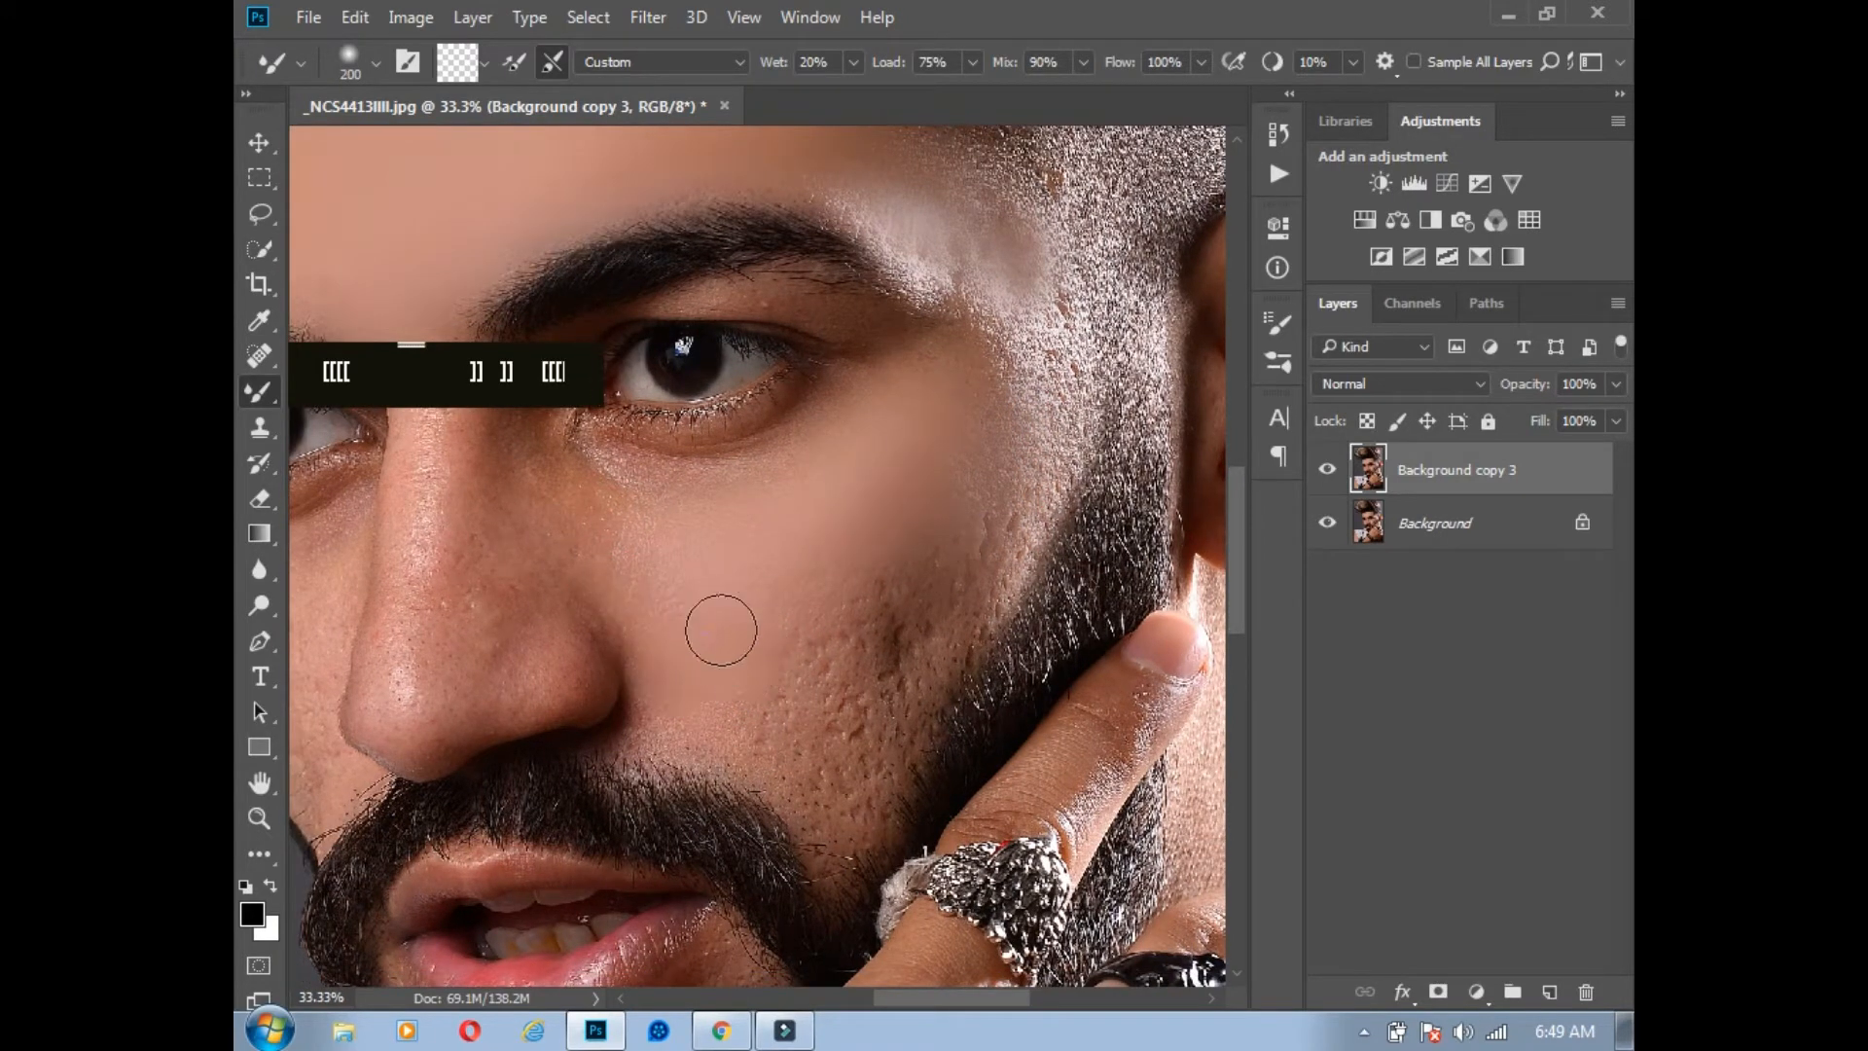
key("ctrl+minus")
key("ctrl+minus")
key("]")
key("]")
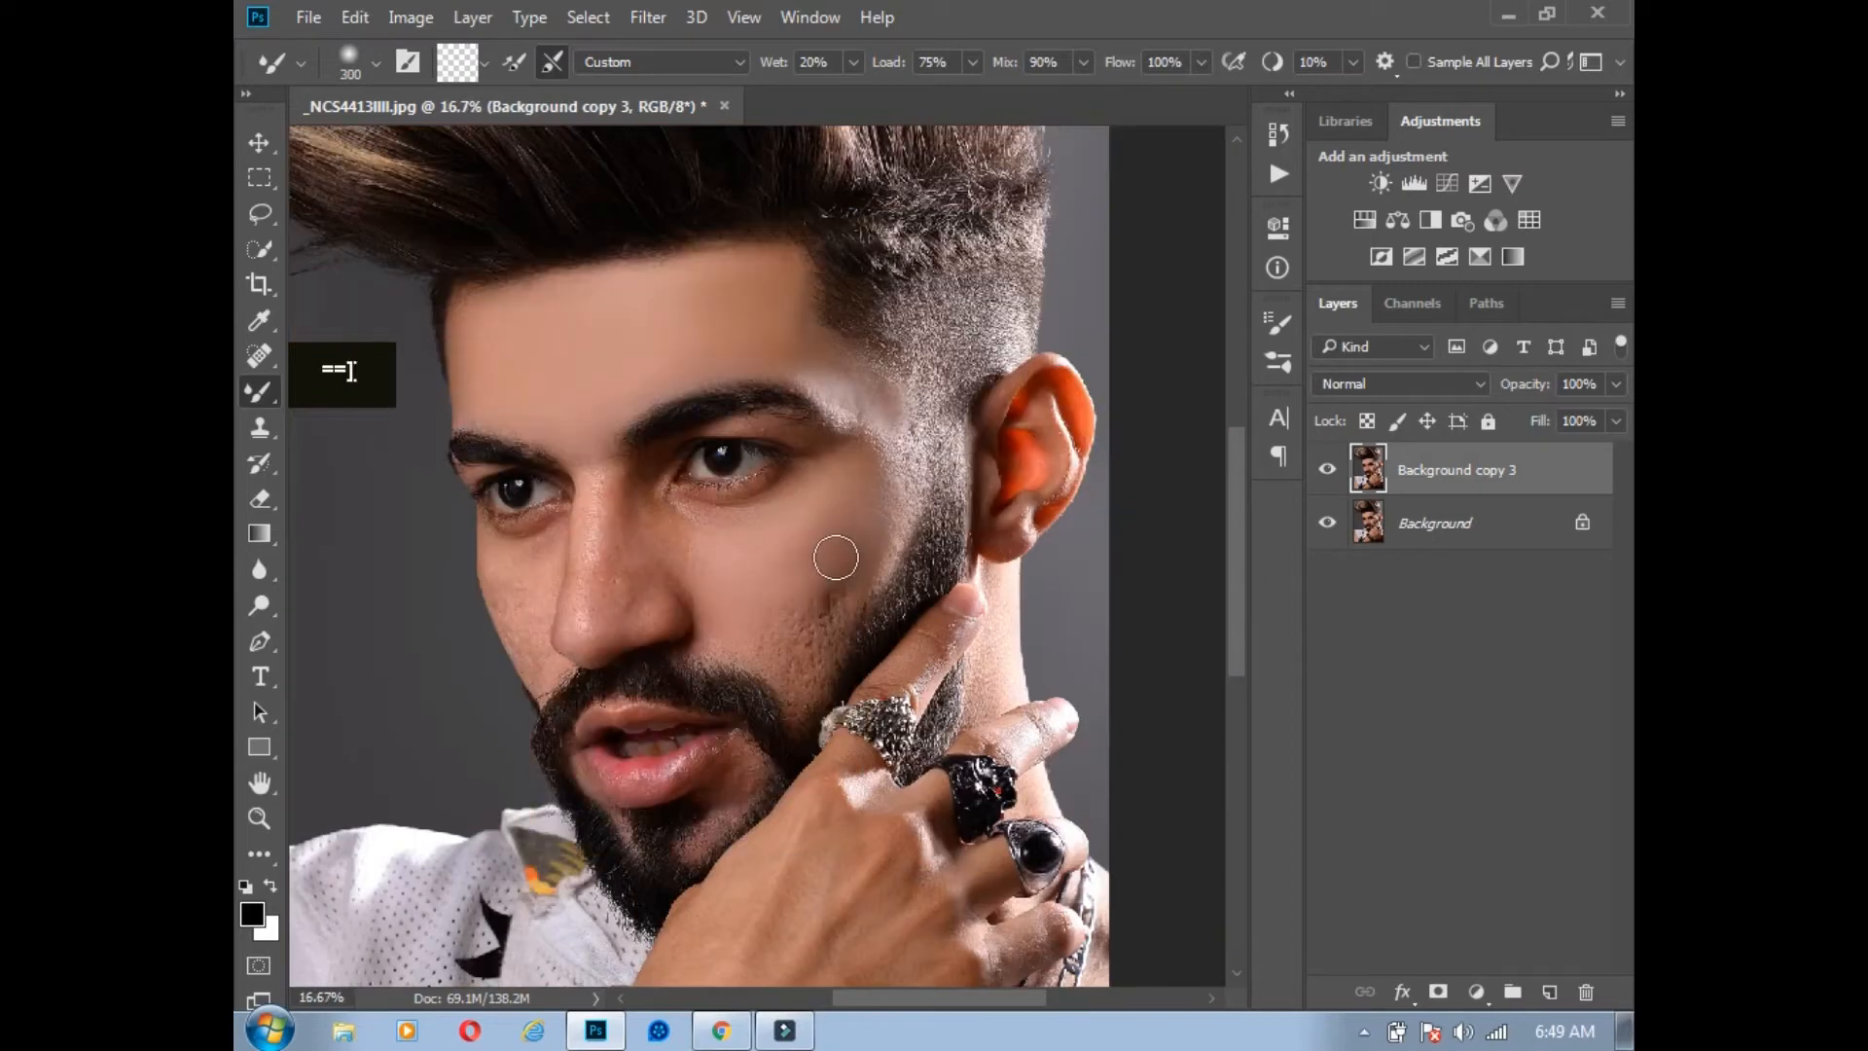
key("]")
mouse_move(813, 585)
left_mouse_down()
mouse_move(884, 510)
mouse_move(892, 436)
mouse_move(855, 409)
mouse_move(853, 427)
mouse_move(810, 378)
mouse_move(831, 357)
mouse_move(890, 445)
mouse_move(903, 509)
mouse_move(910, 468)
mouse_move(859, 578)
mouse_move(815, 576)
mouse_move(826, 606)
mouse_move(832, 566)
mouse_move(808, 617)
left_mouse_up()
Step: Clean up the narrow skin area between the mustache and the beard with the Mixer Brush at size 250
key("[")
key("[")
key("[")
key("]")
key("]")
key("]")
key("]")
key("[")
key("[")
key("[")
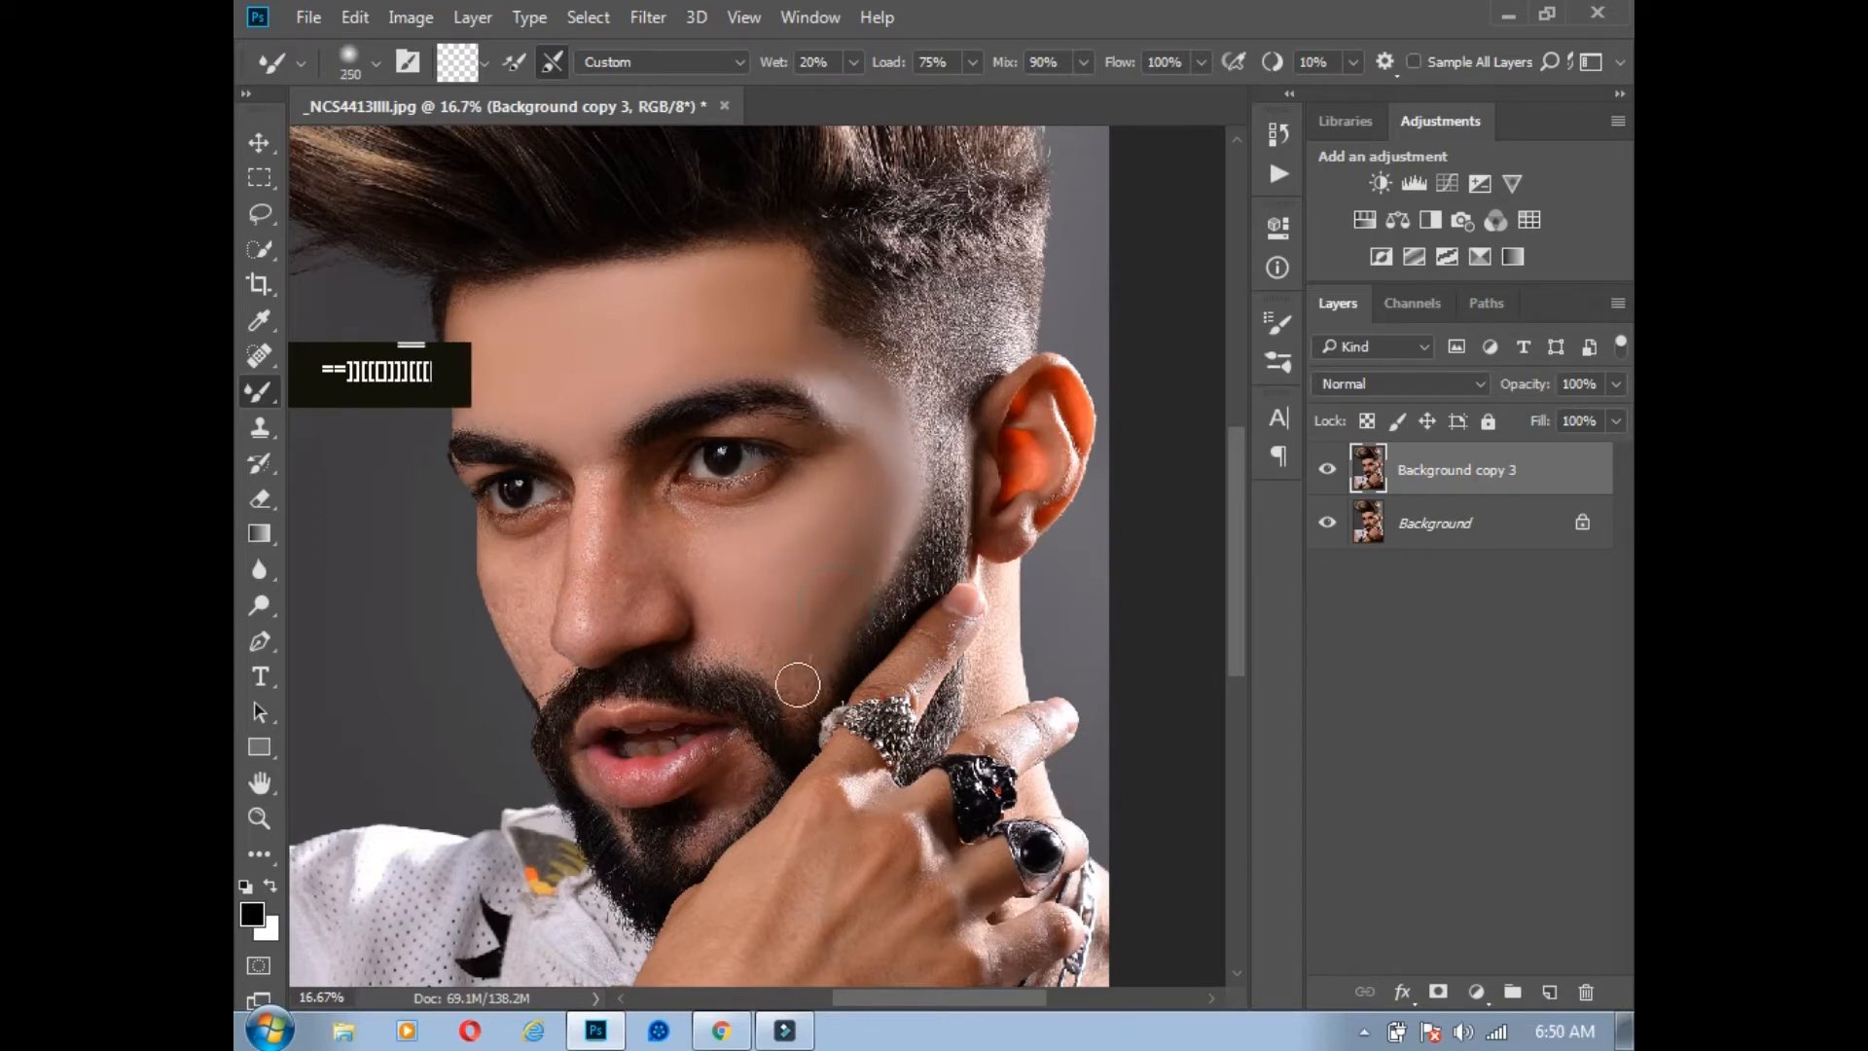
mouse_move(800, 681)
left_mouse_down()
mouse_move(836, 602)
mouse_move(773, 656)
mouse_move(723, 643)
mouse_move(794, 685)
left_mouse_up()
Step: Even out the middle of the near cheek with the Mixer Brush at size 500
key("]")
key("]")
key("]")
left_click_drag(747, 593, 801, 544)
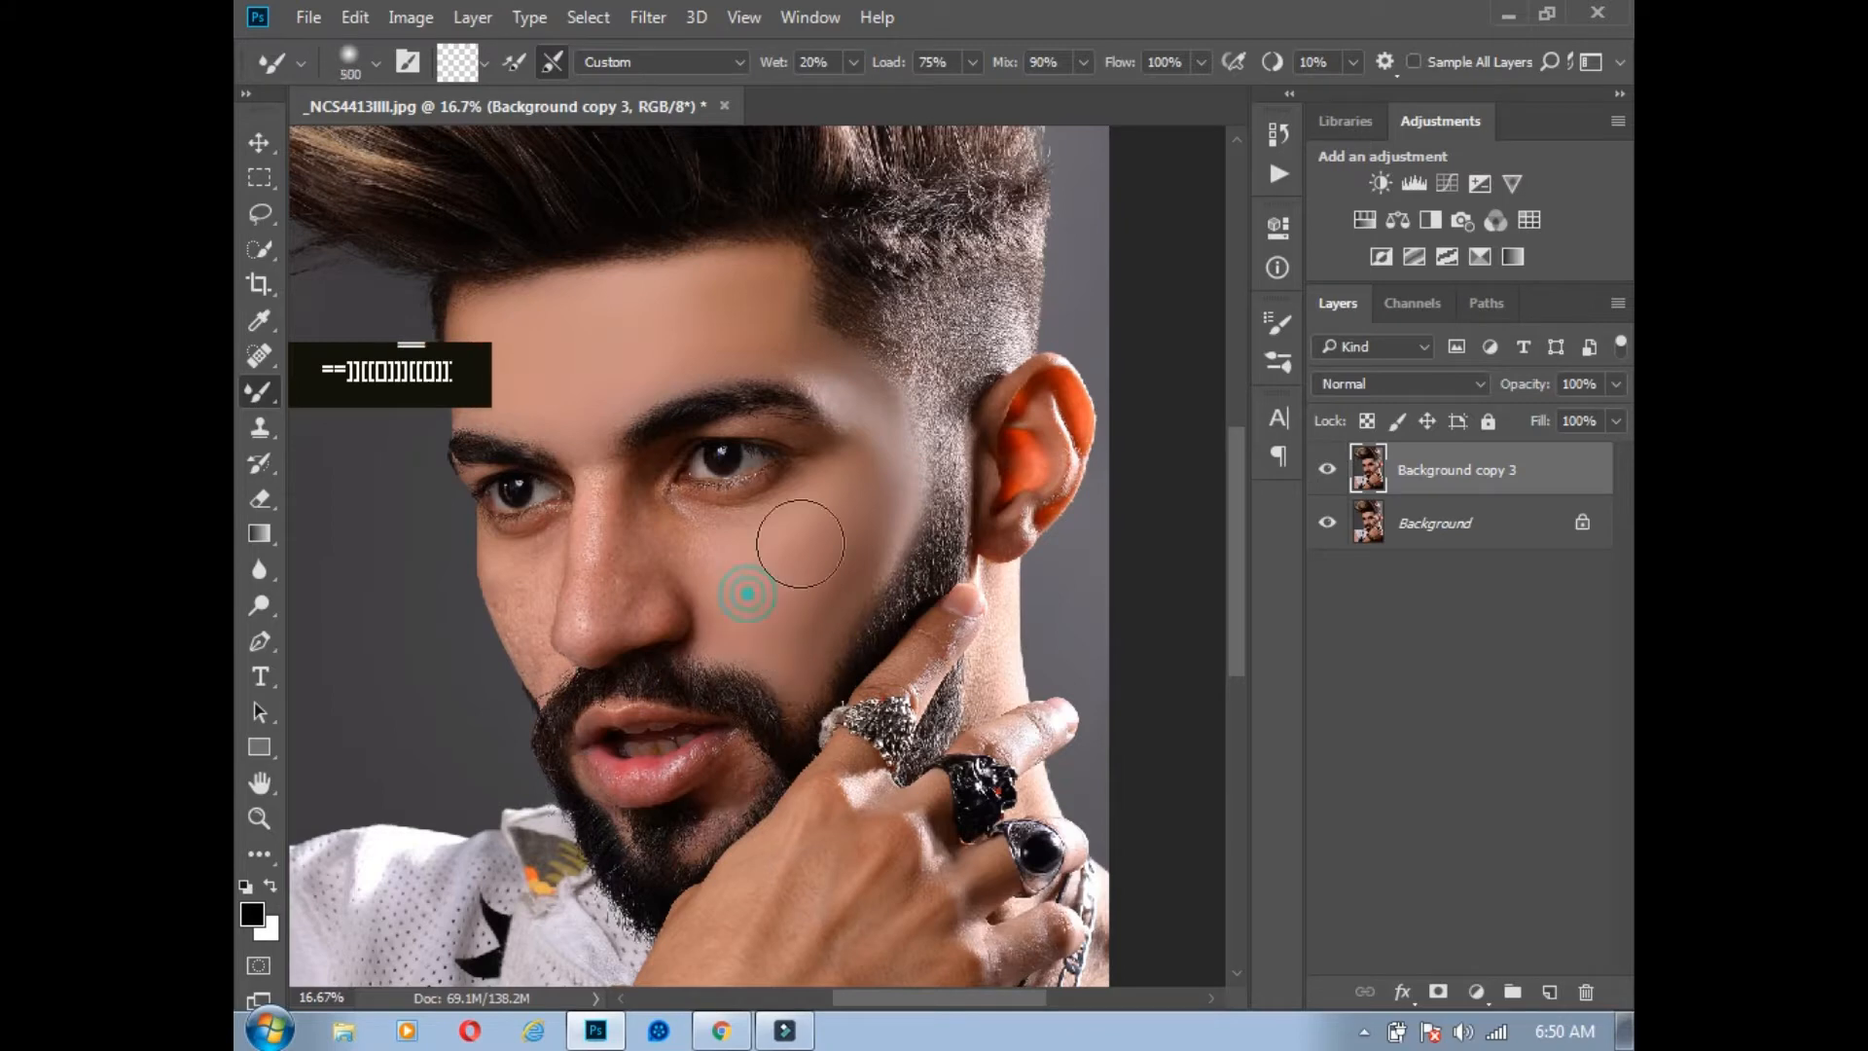
Step: Smooth the skin beside the nose and under the near eye, reducing the Mixer Brush to size 150
key("[")
key("[")
key("[")
left_click(684, 549)
key("[")
key("[")
key("[")
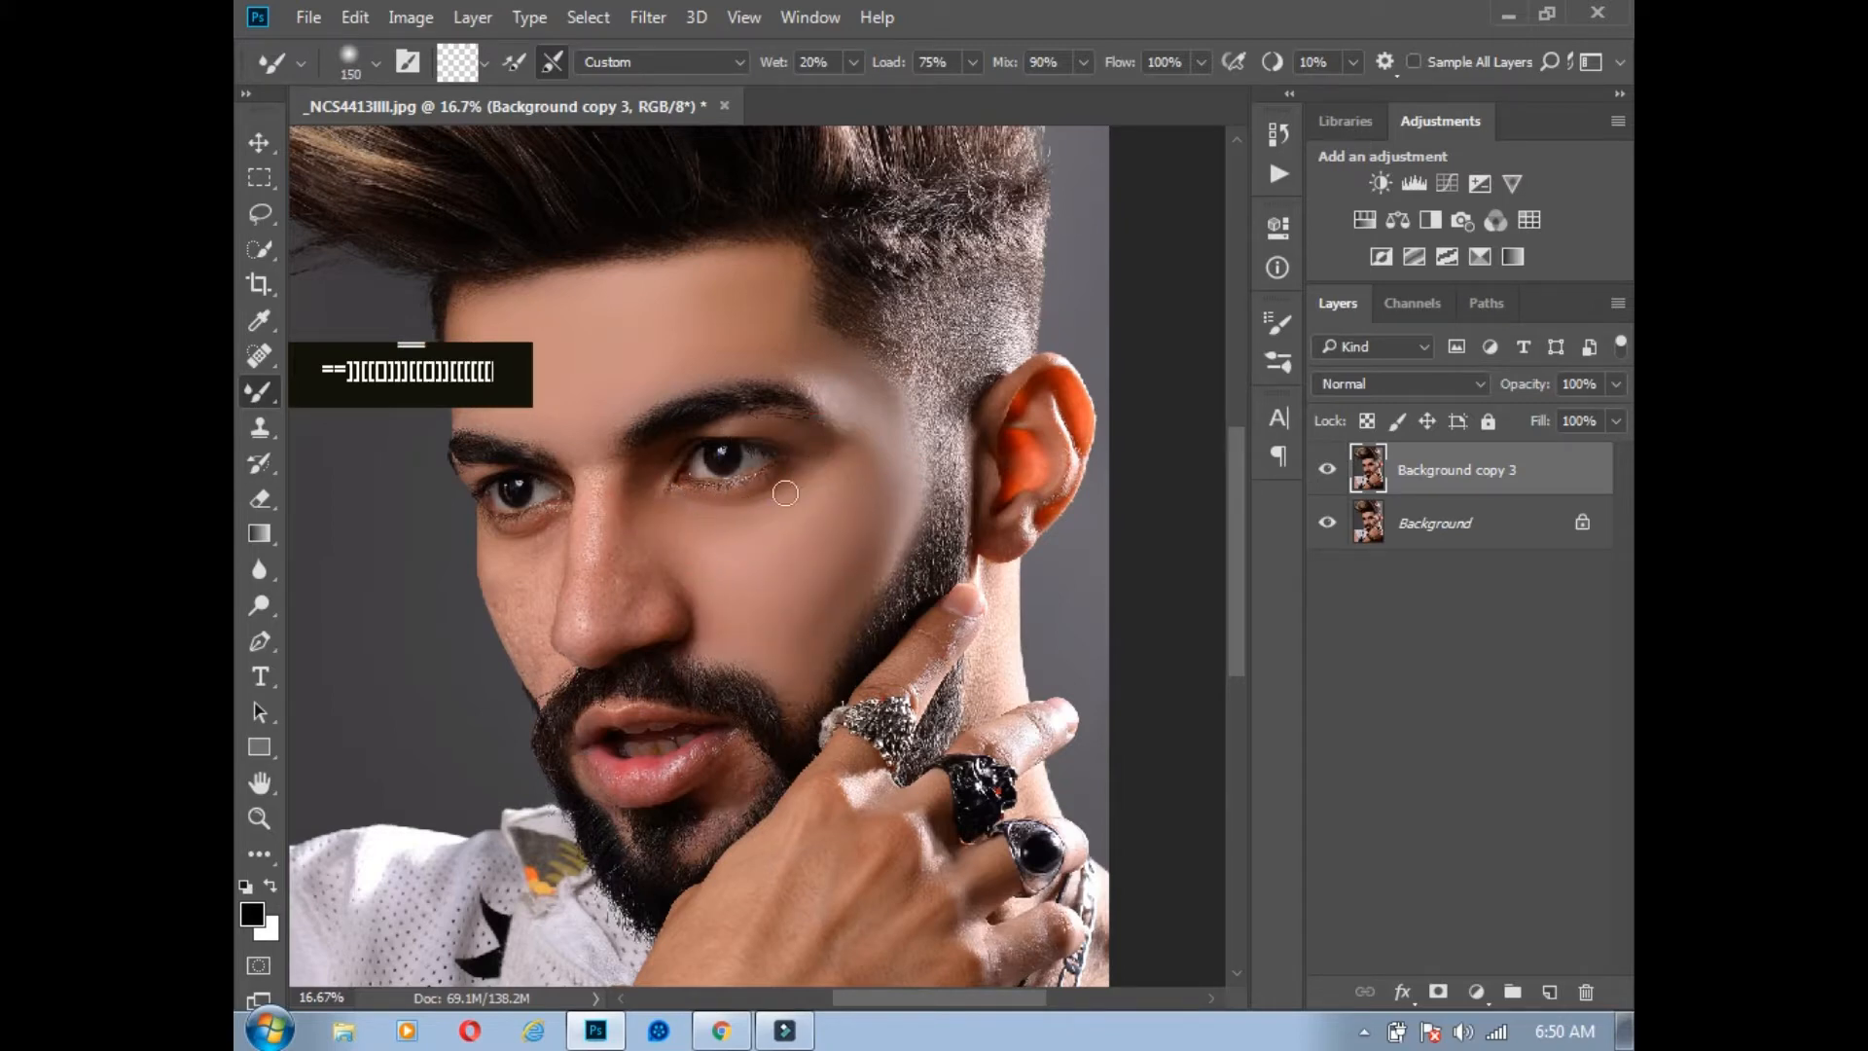
left_click(785, 493)
Step: Smooth the bridge, side and tip of the nose with the Mixer Brush at size 200
key("bracketright")
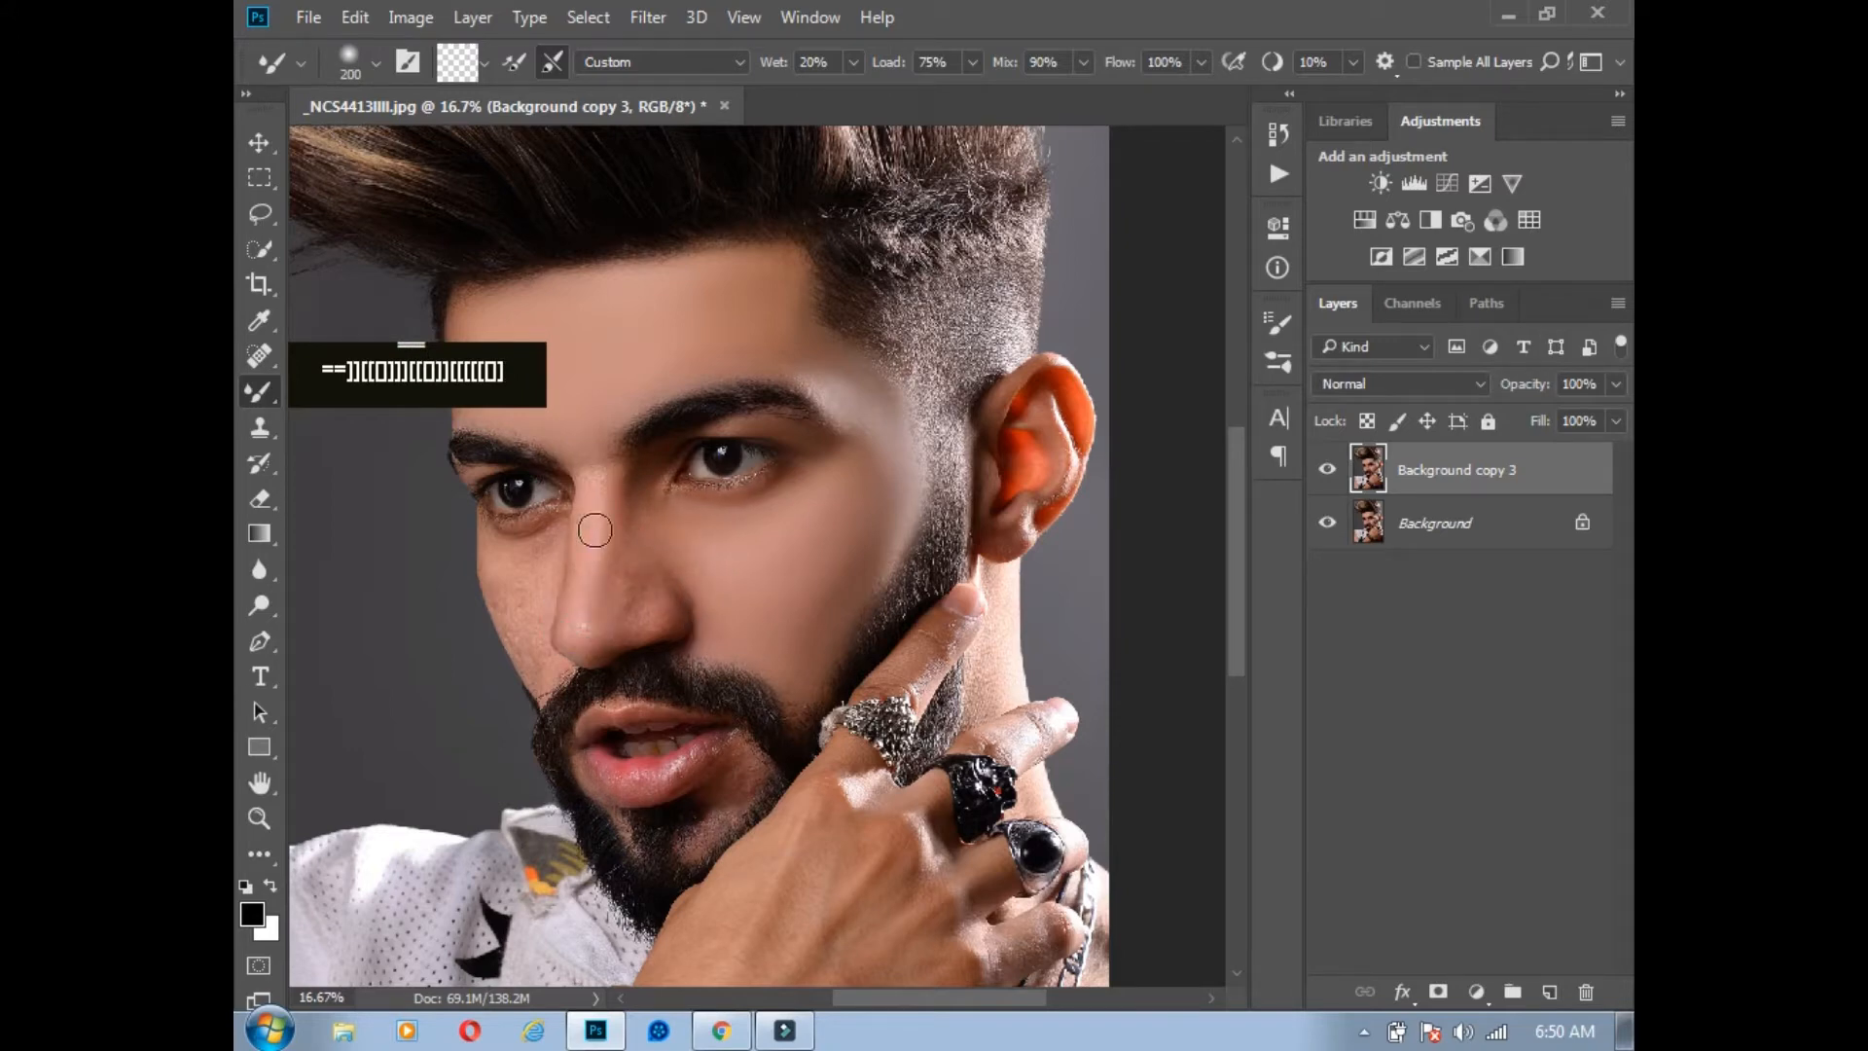
left_click_drag(606, 608, 632, 569)
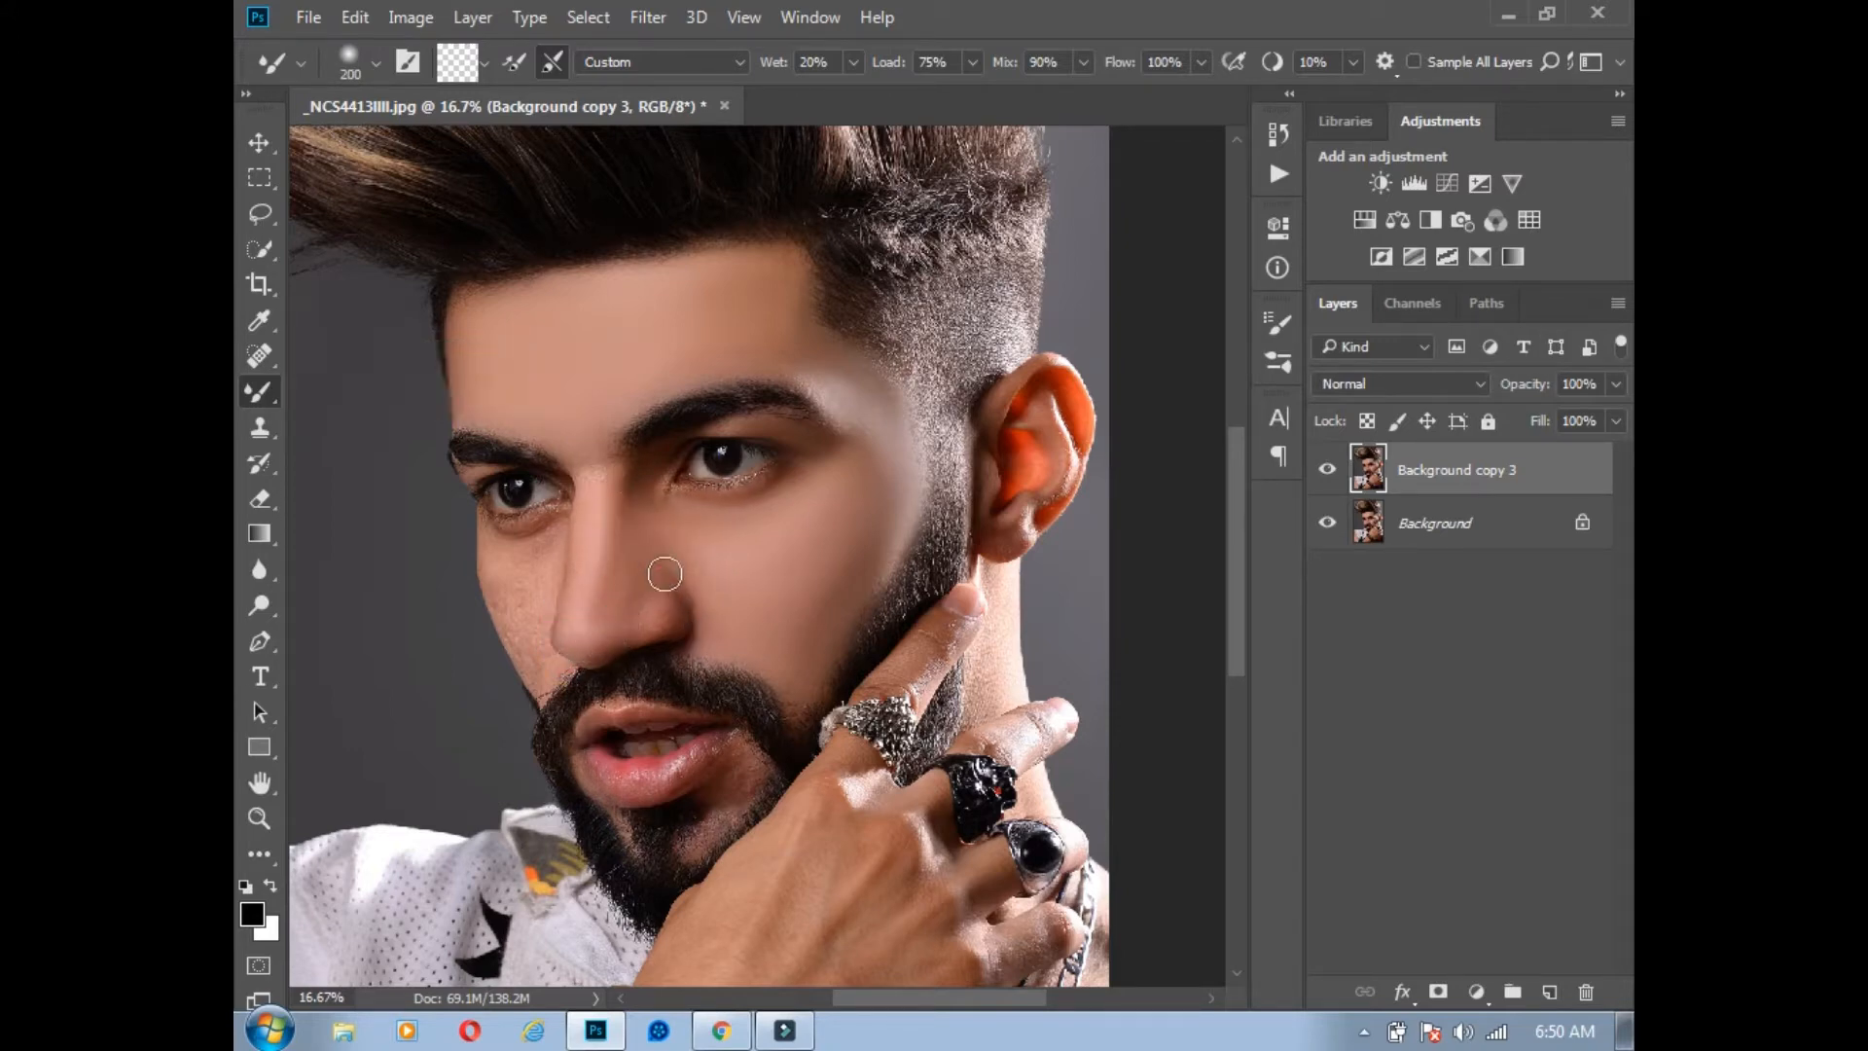
double_click(573, 617)
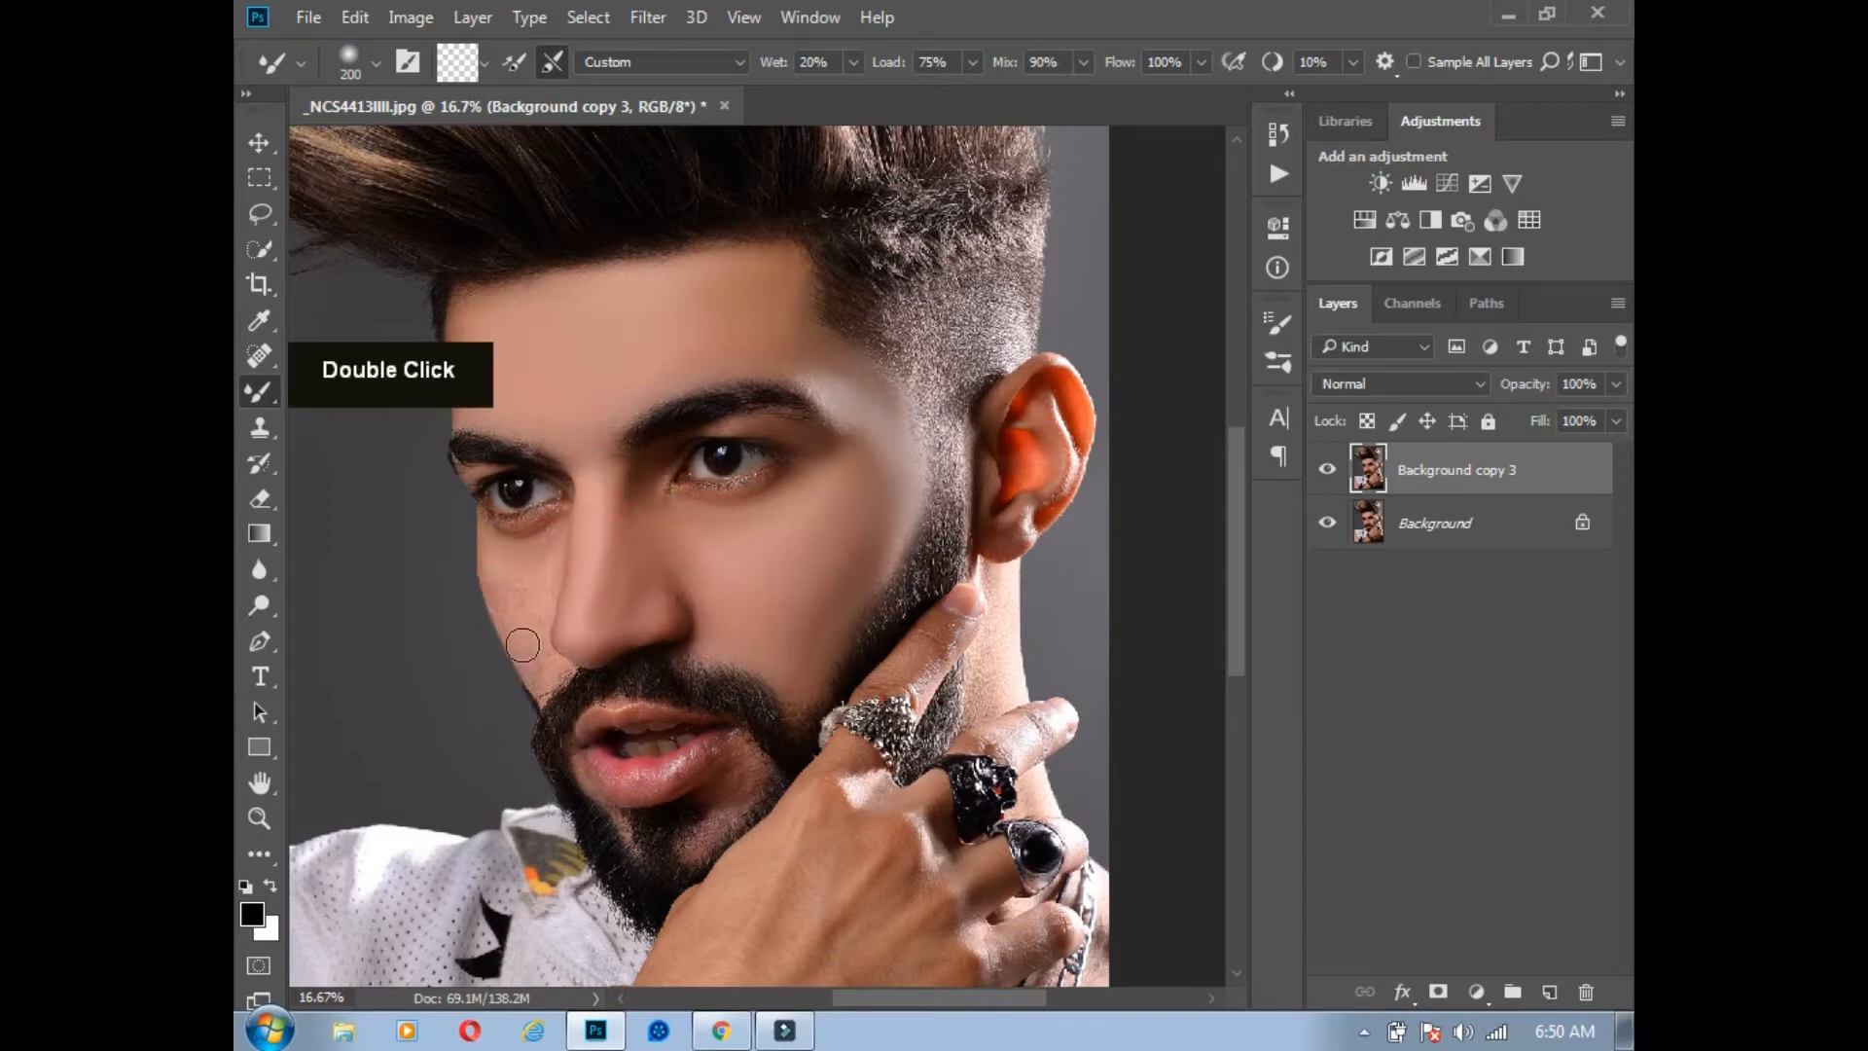
Step: Smooth the far cheek, from below the eye down to the mustache, with the size 200 Mixer Brush
left_click_drag(544, 547, 540, 533)
key("ctrl+plus")
left_click_drag(399, 622, 717, 476)
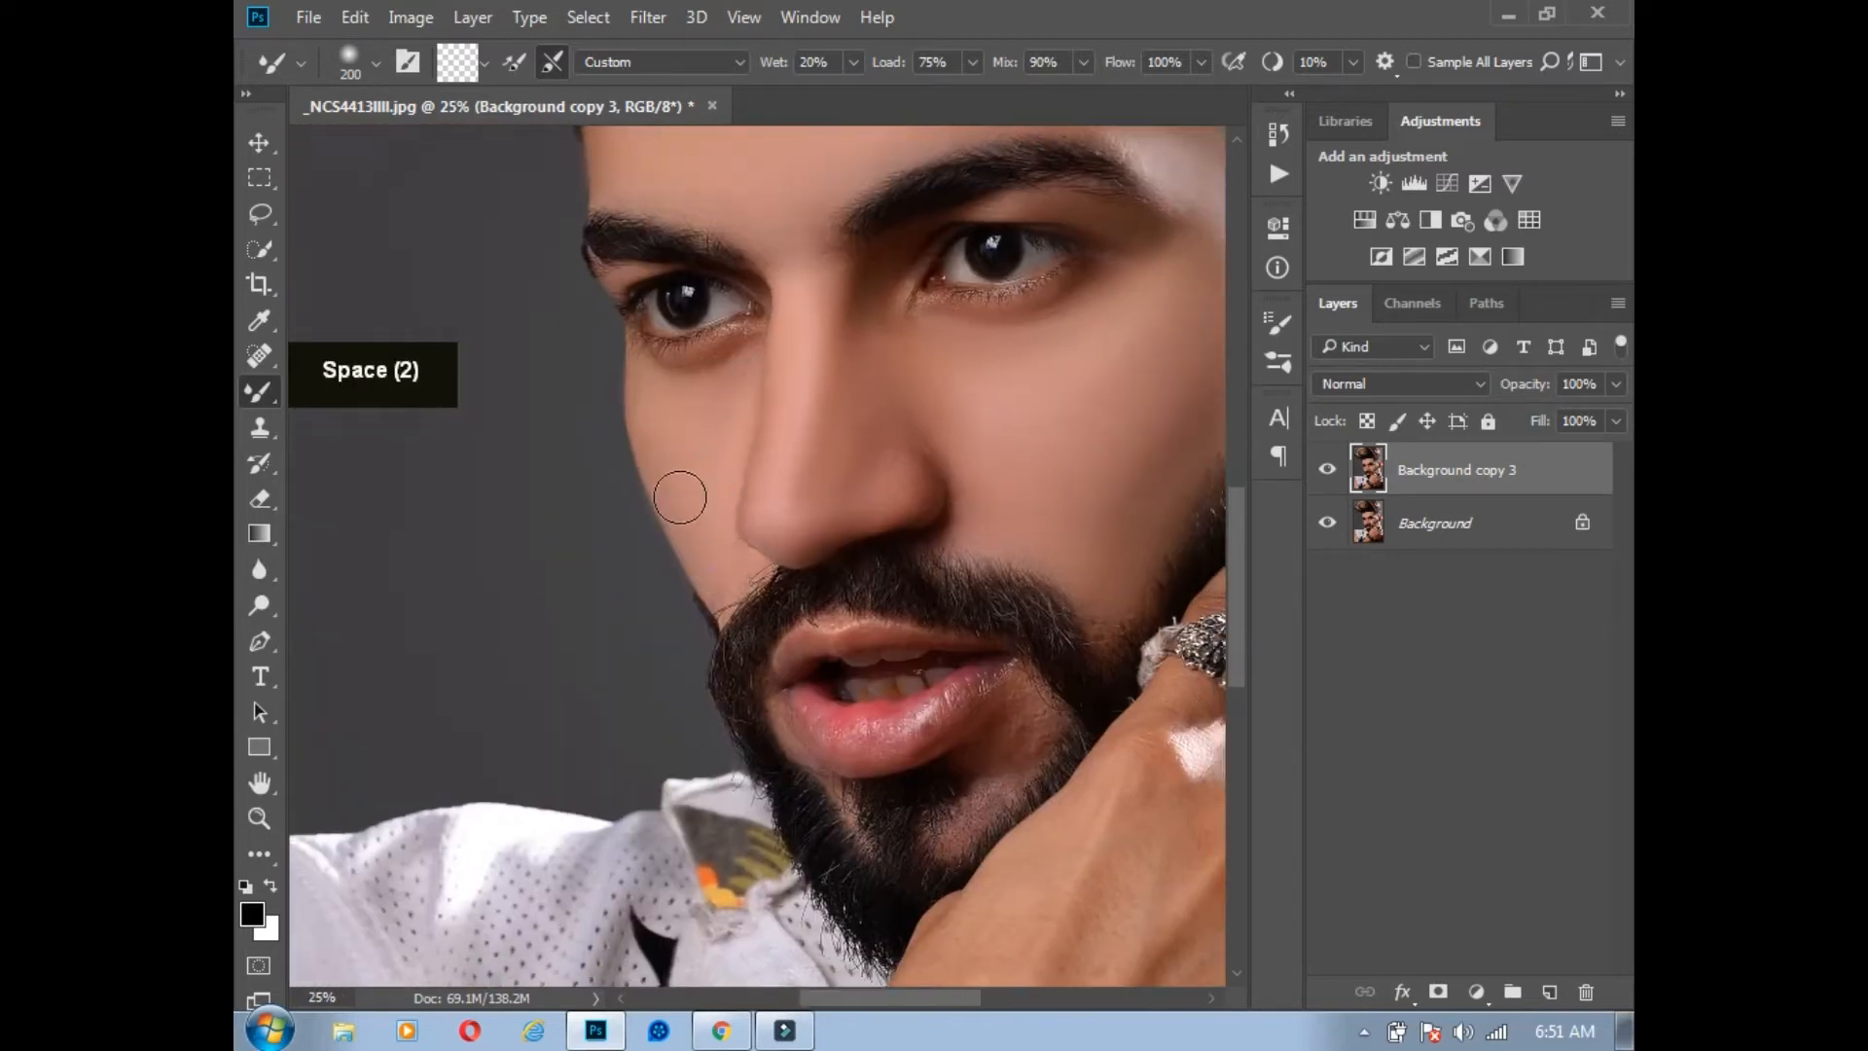
left_click_drag(914, 599, 729, 580)
Step: Smooth the neck below the ear and the back of the hand, using Mixer Brush size 250 on the hand
left_click_drag(1168, 601, 715, 479)
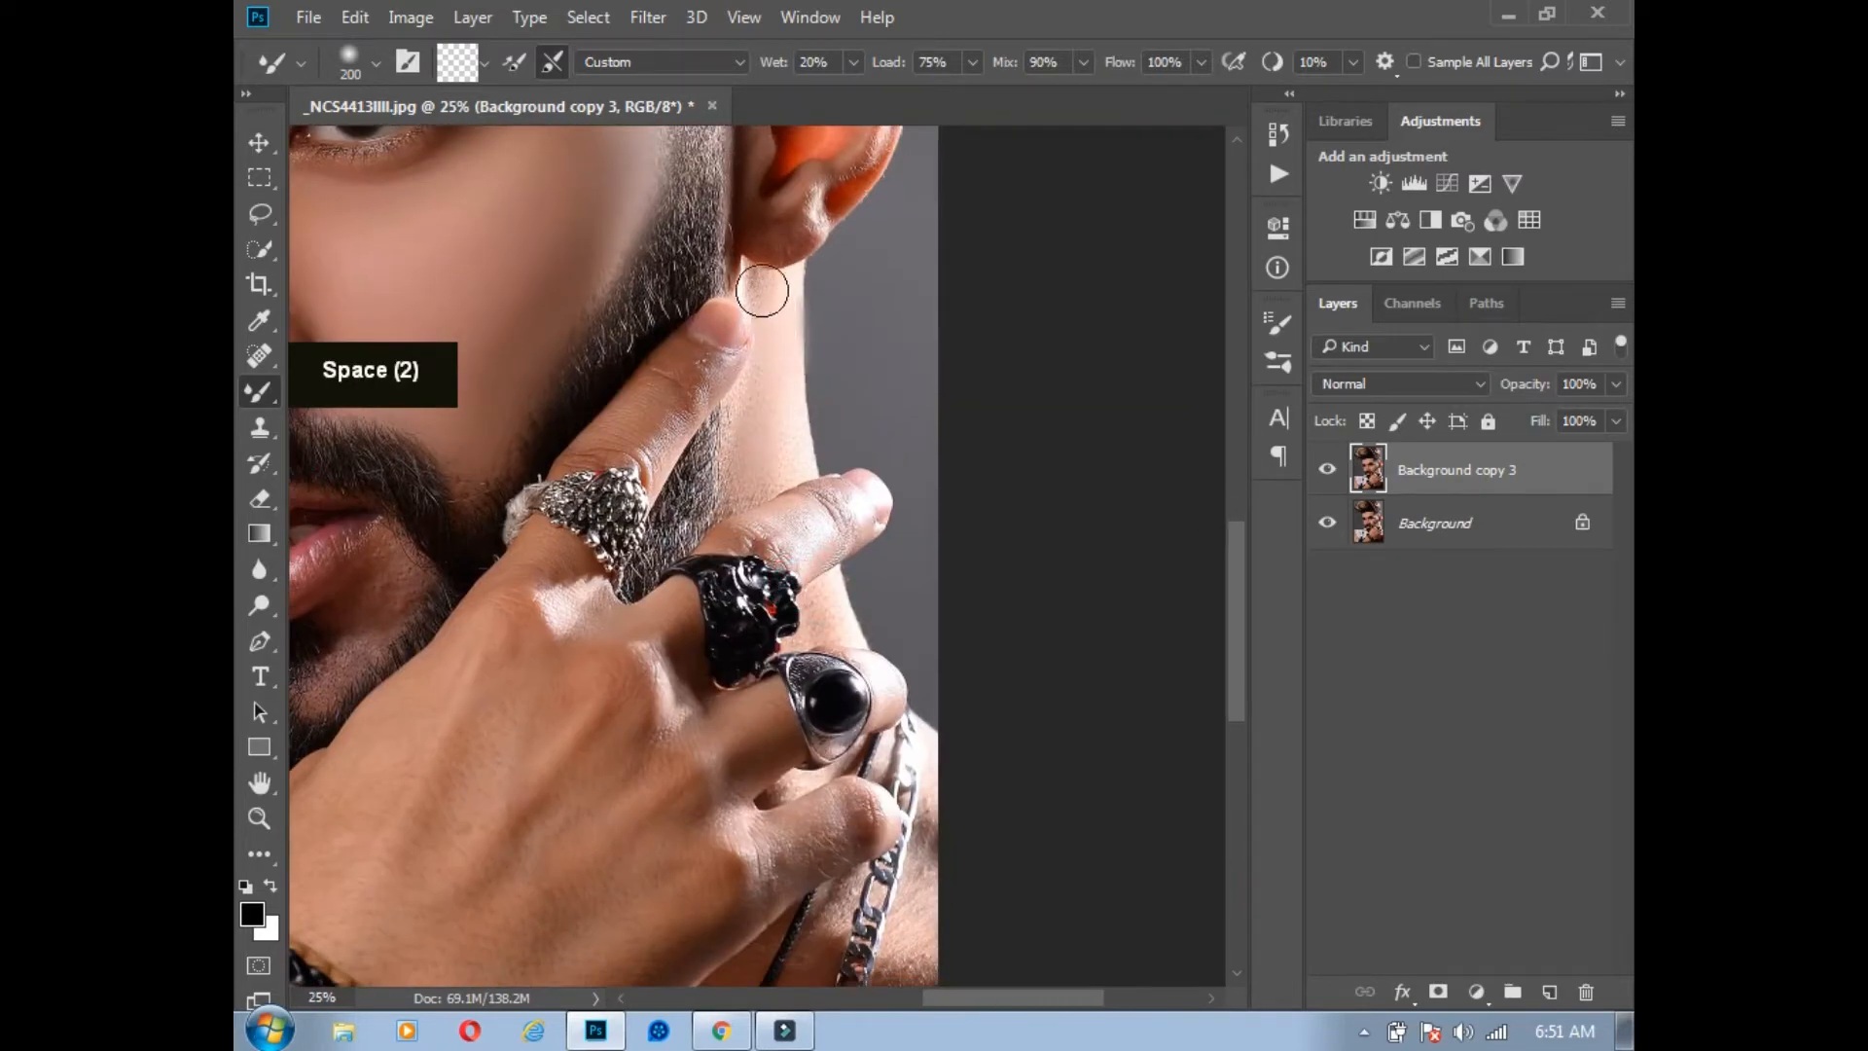
left_click_drag(837, 602, 742, 432)
mouse_move(319, 624)
left_mouse_down()
mouse_move(638, 399)
mouse_move(659, 438)
left_mouse_up()
key("bracketright")
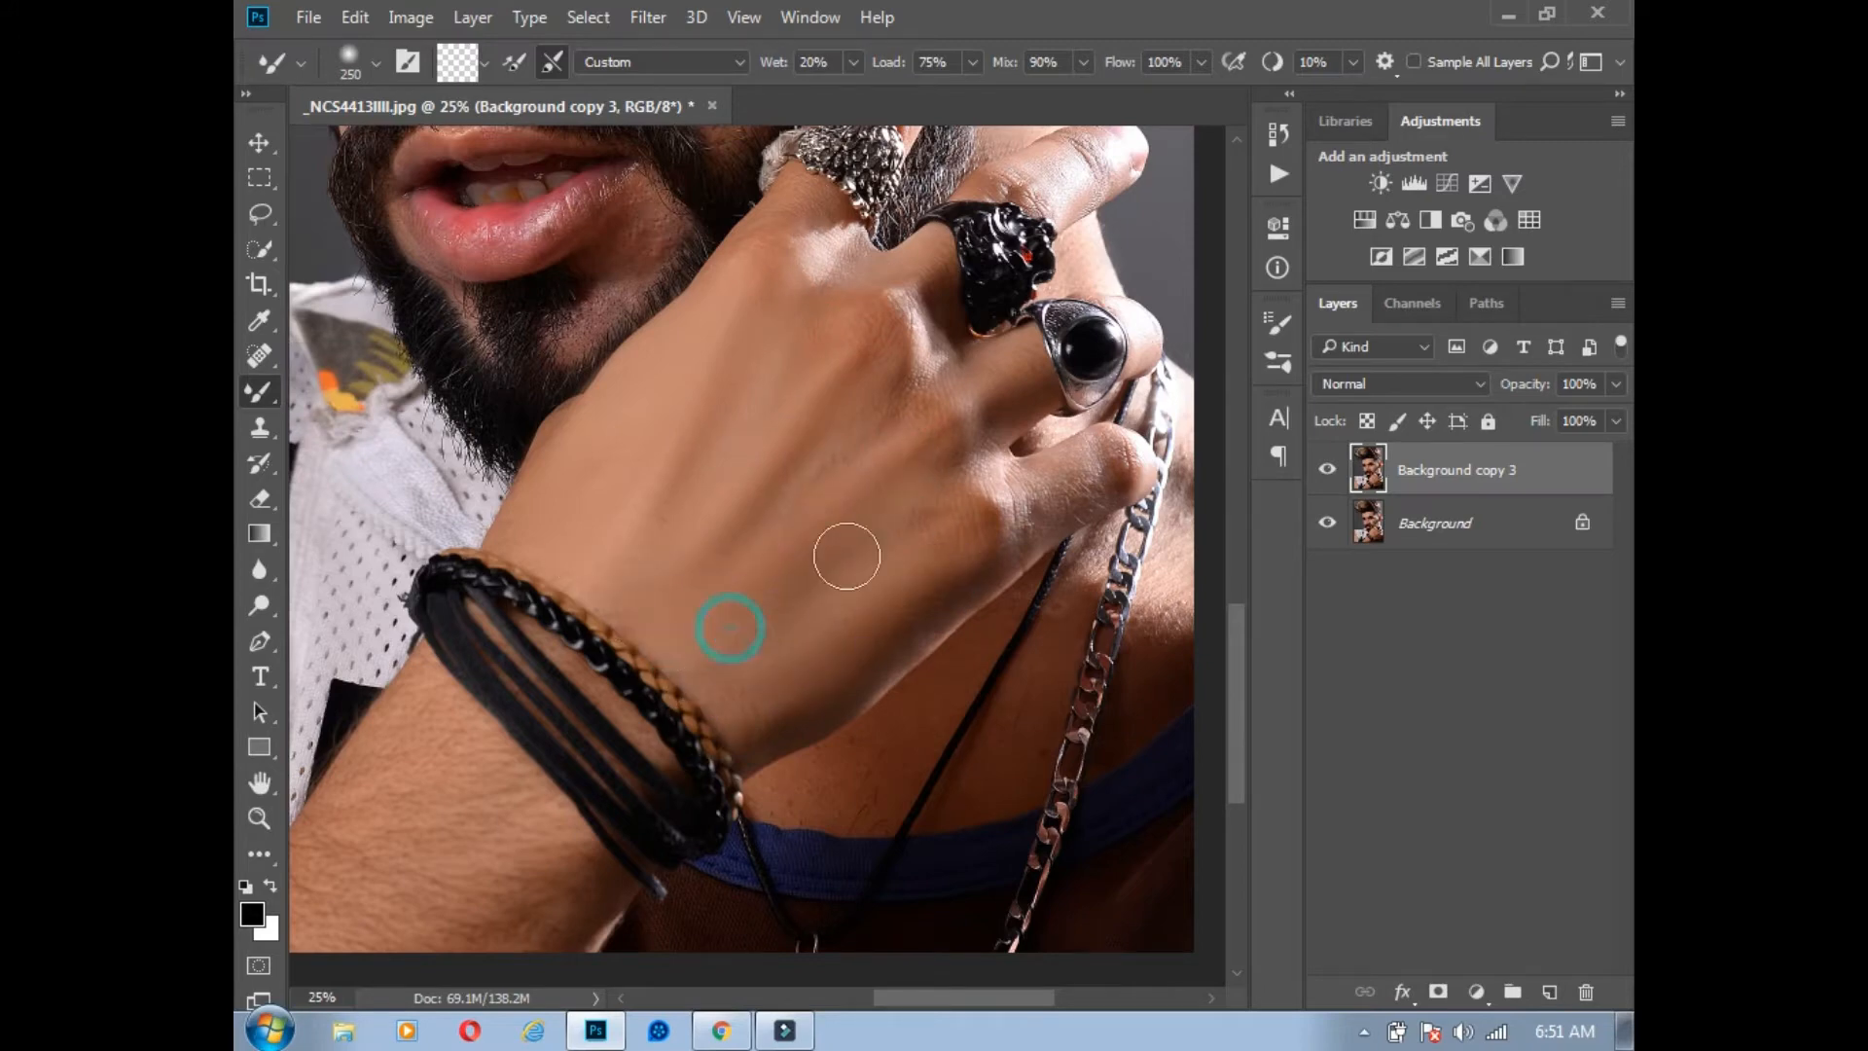
Step: Smooth the forearm skin beside the bracelet and the chest skin around the necklaces with the size 250 Mixer Brush
key("space")
mouse_move(419, 729)
left_mouse_down()
mouse_move(711, 301)
mouse_move(609, 558)
mouse_move(814, 409)
mouse_move(607, 431)
mouse_move(600, 457)
mouse_move(677, 350)
mouse_move(800, 461)
mouse_move(759, 319)
left_mouse_up()
key("space")
mouse_move(786, 461)
left_mouse_down()
mouse_move(255, 871)
mouse_move(708, 505)
left_mouse_up()
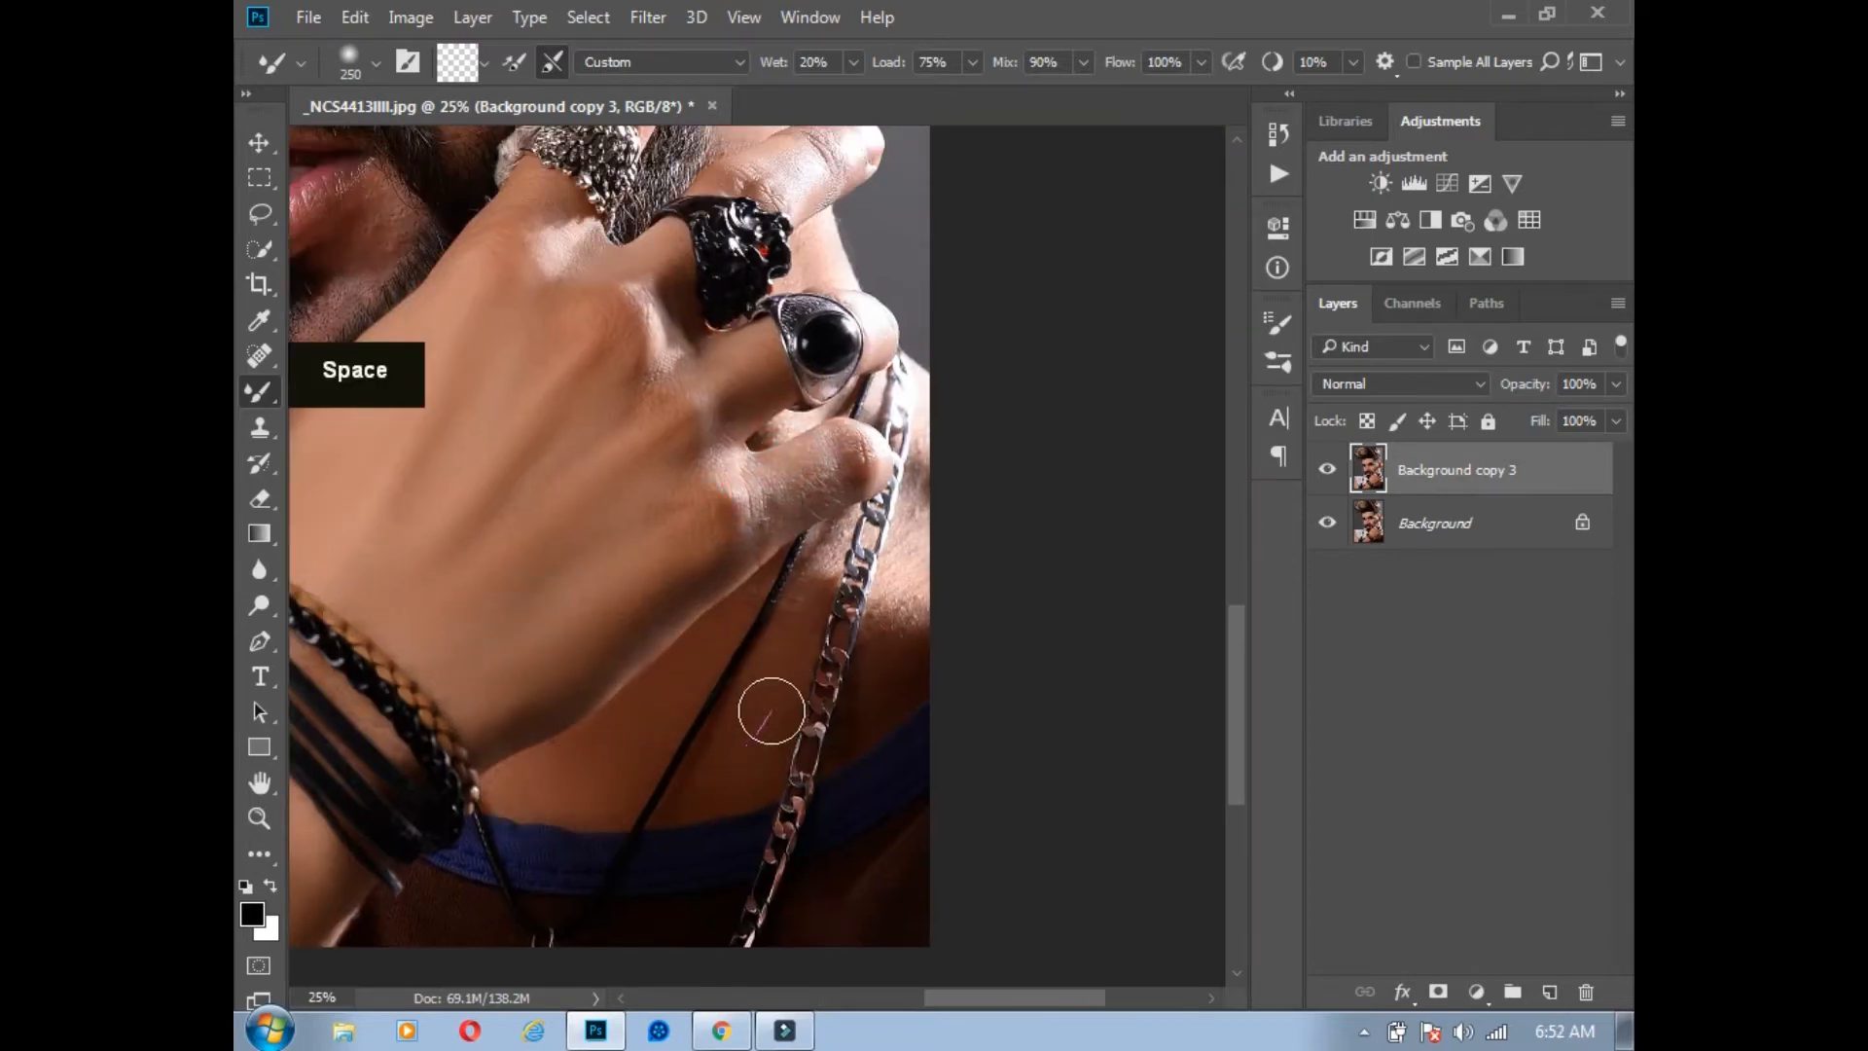
mouse_move(832, 571)
left_mouse_down()
mouse_move(535, 682)
mouse_move(608, 622)
left_mouse_up()
Step: Smooth the near cheek between the nose and the beard with the Mixer Brush enlarged to size 400
mouse_move(342, 255)
left_mouse_down()
mouse_move(492, 617)
mouse_move(644, 835)
left_mouse_up()
left_click_drag(626, 688, 839, 646)
key("bracketright")
key("bracketright")
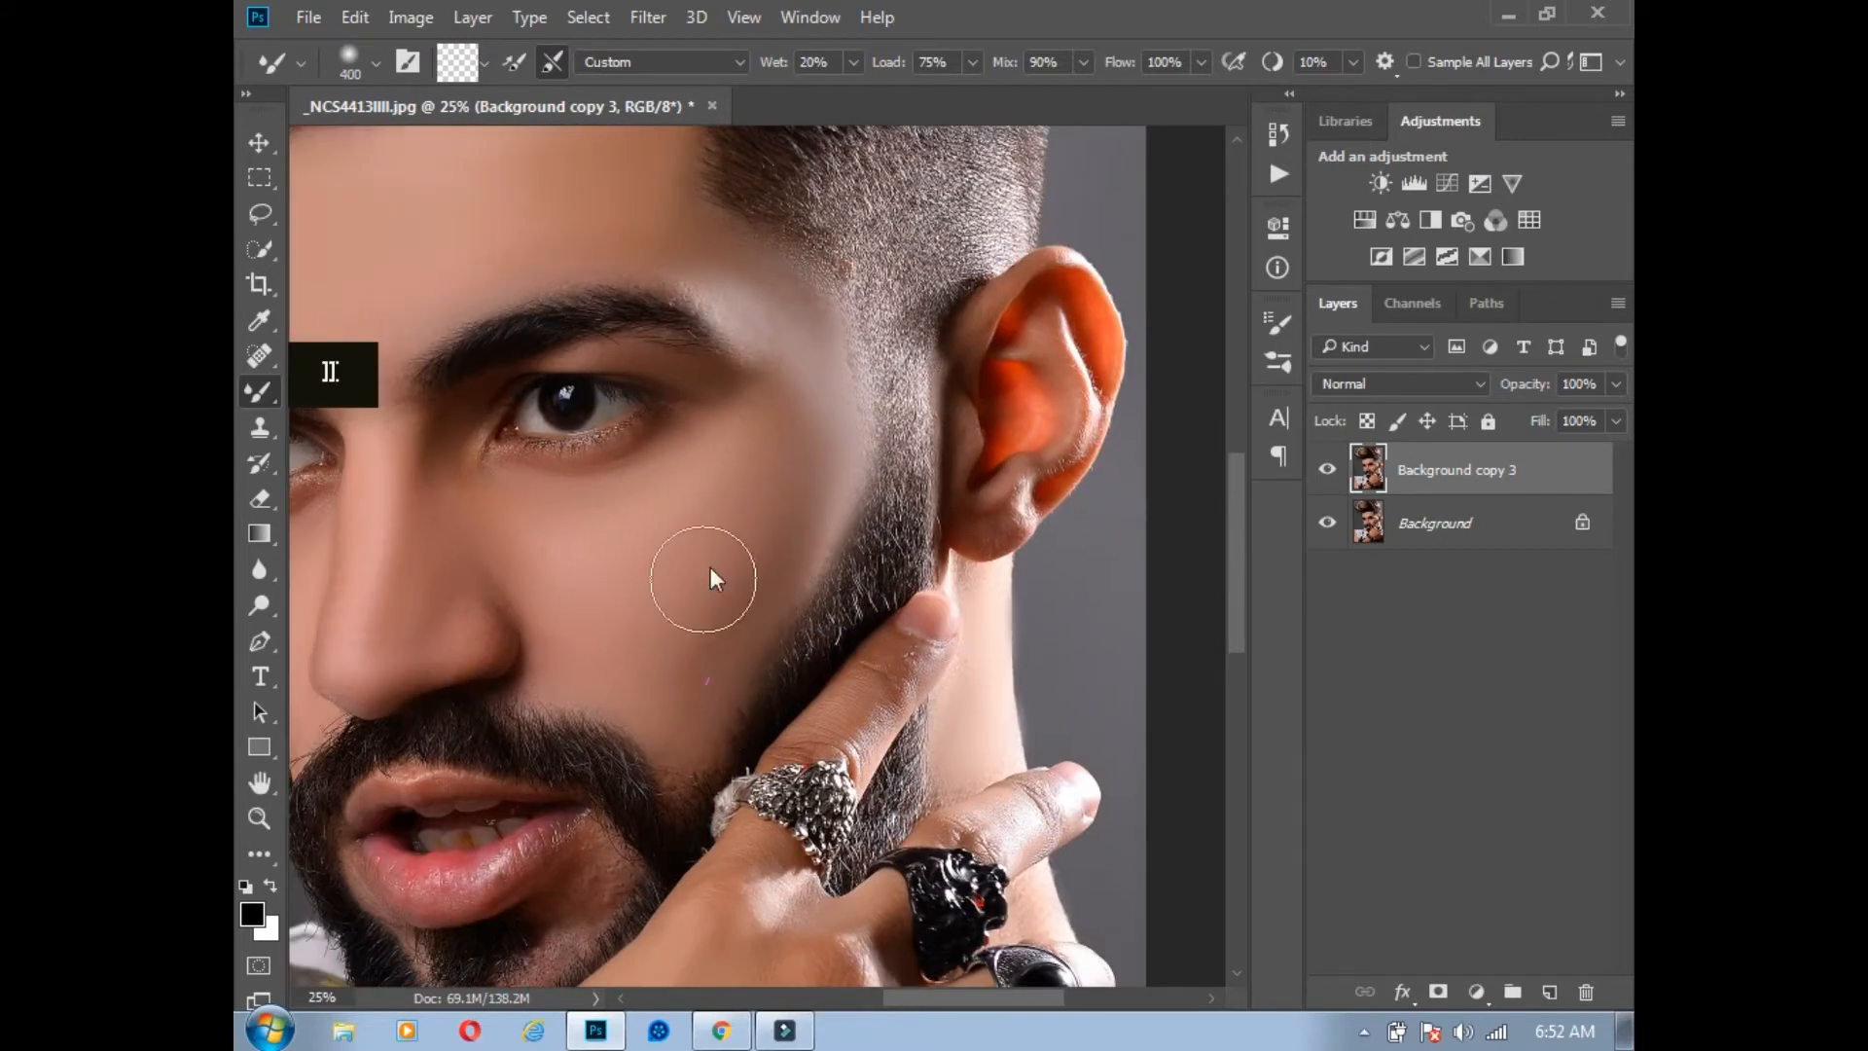
mouse_move(596, 584)
left_mouse_down()
mouse_move(664, 510)
mouse_move(788, 256)
left_mouse_up()
Step: Smooth the bare skin between the lower lip and the beard with the Mixer Brush at size 150
key("bracketleft")
key("bracketleft")
key("bracketleft")
key("bracketleft")
key("bracketleft")
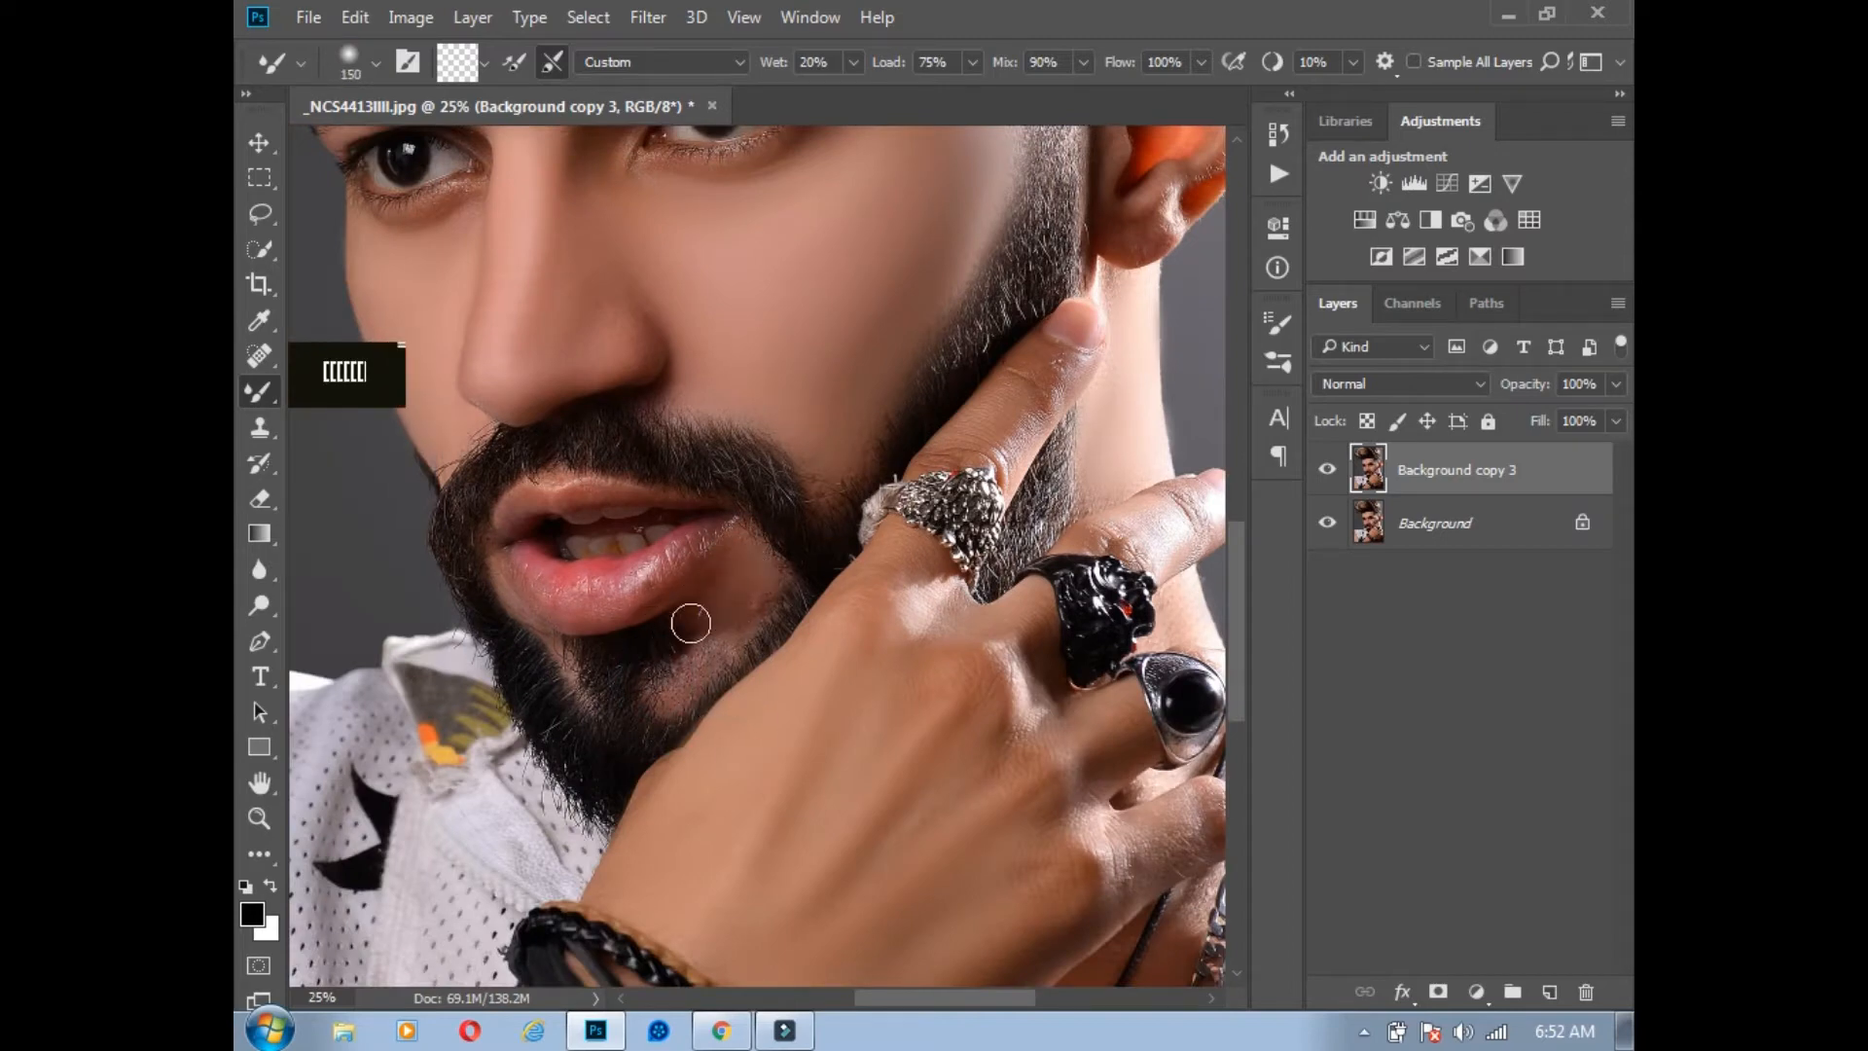
double_click(745, 569)
Step: Smooth the lower lip with the Mixer Brush reduced to size 100
key("bracketleft")
key("bracketleft")
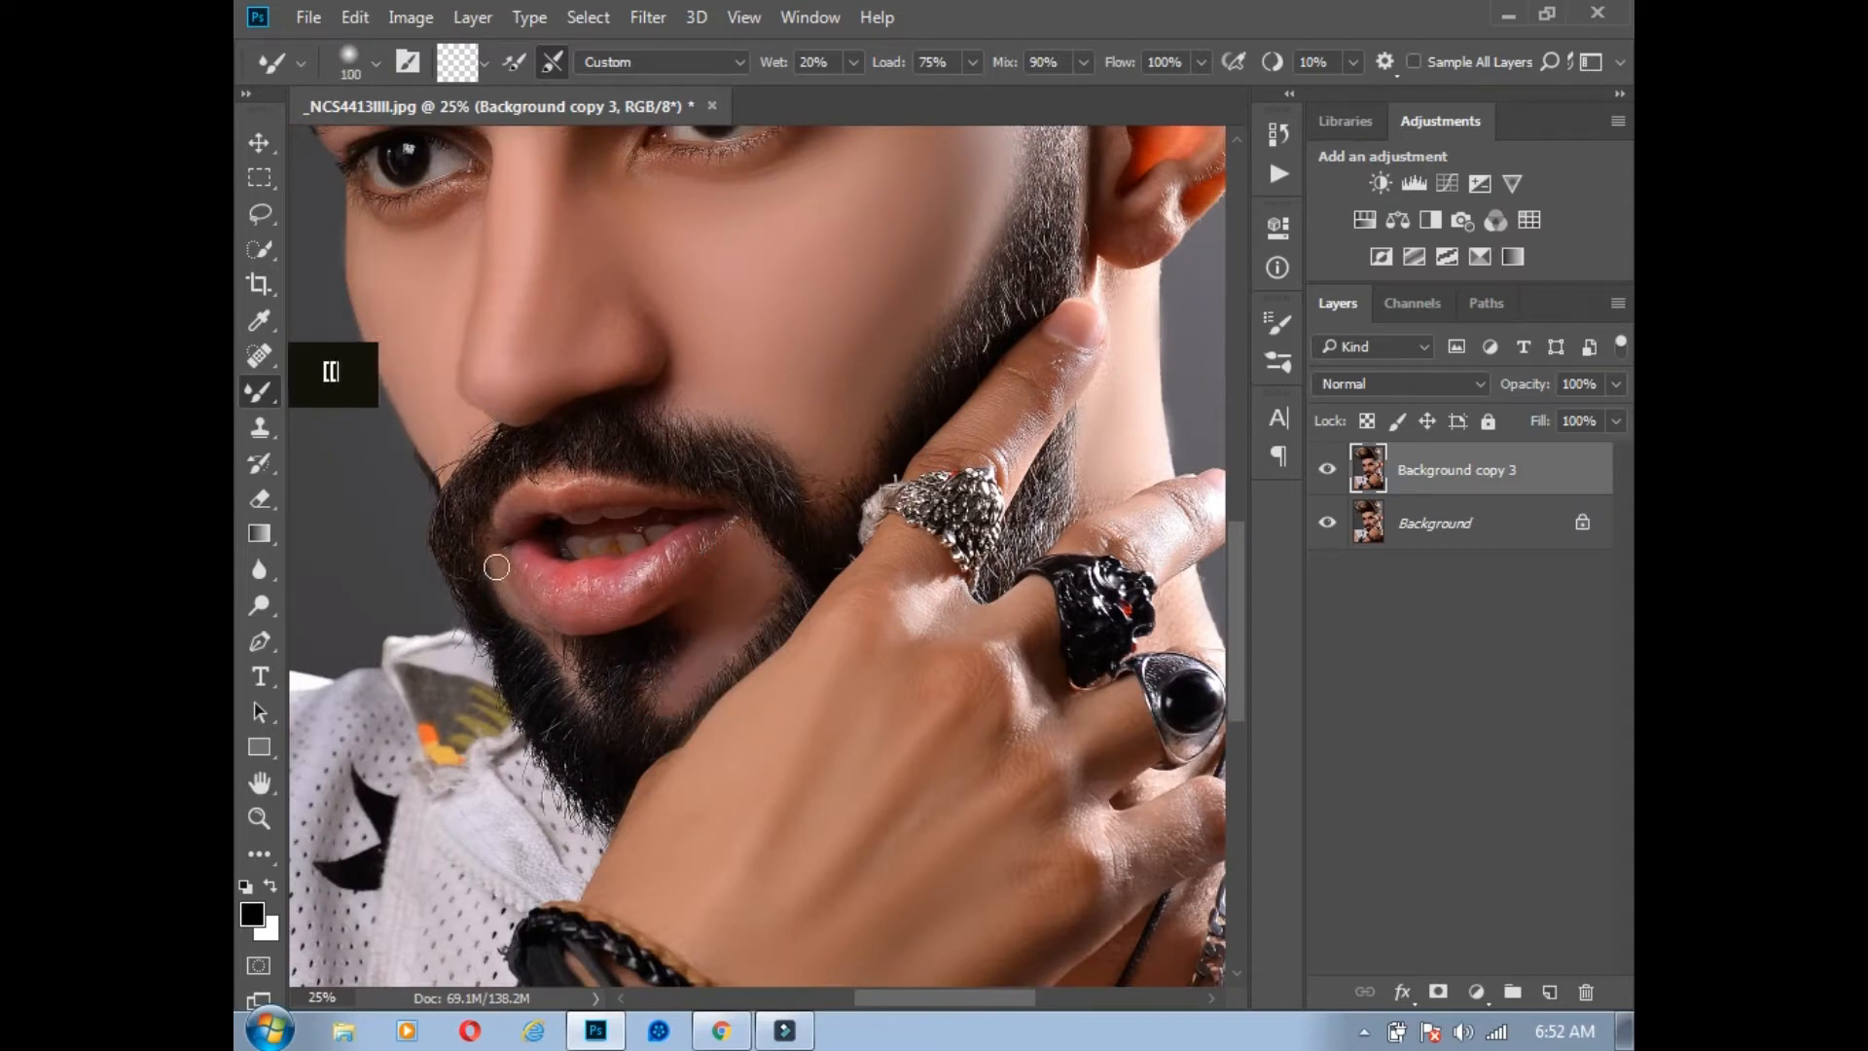
mouse_move(516, 569)
left_mouse_down()
mouse_move(655, 580)
mouse_move(669, 561)
left_mouse_up()
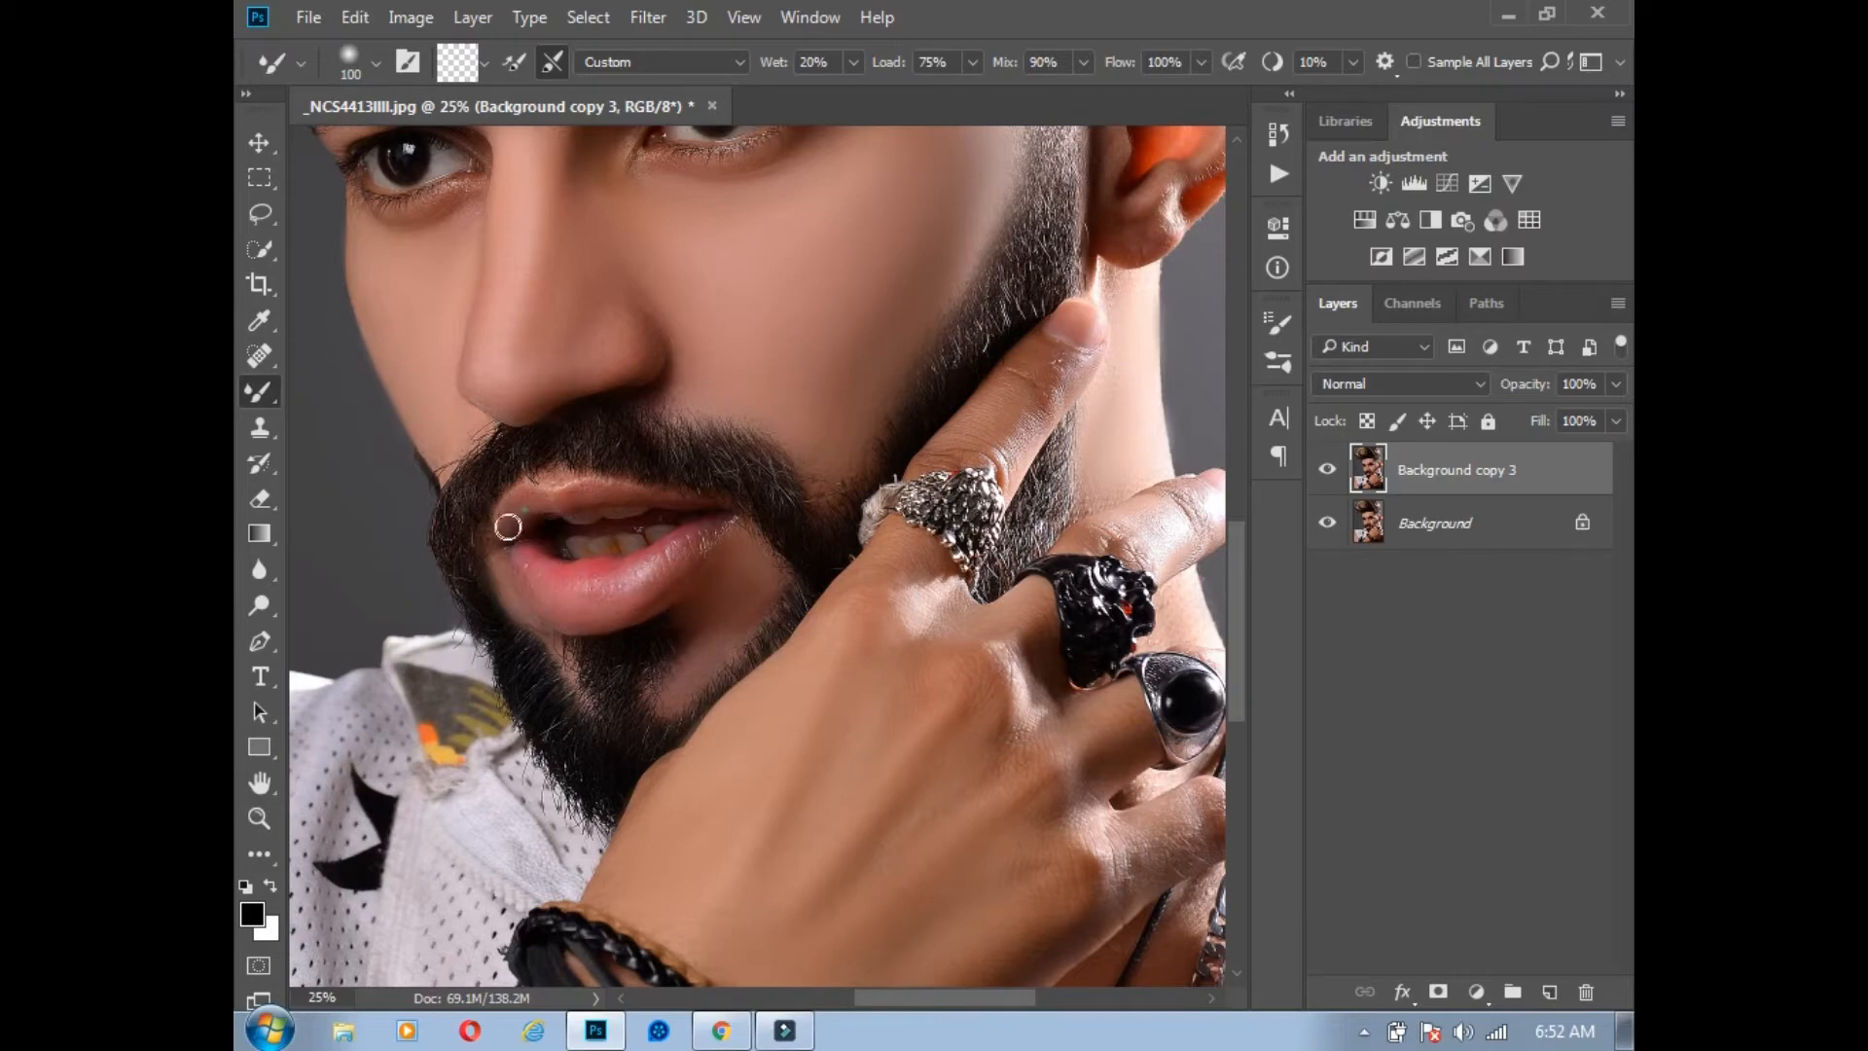
Step: Examine the smoothed skin around the mouth, nose and eyes up close, and the portrait as a whole at 12.5% zoom
key("space")
left_click_drag(821, 651, 821, 826)
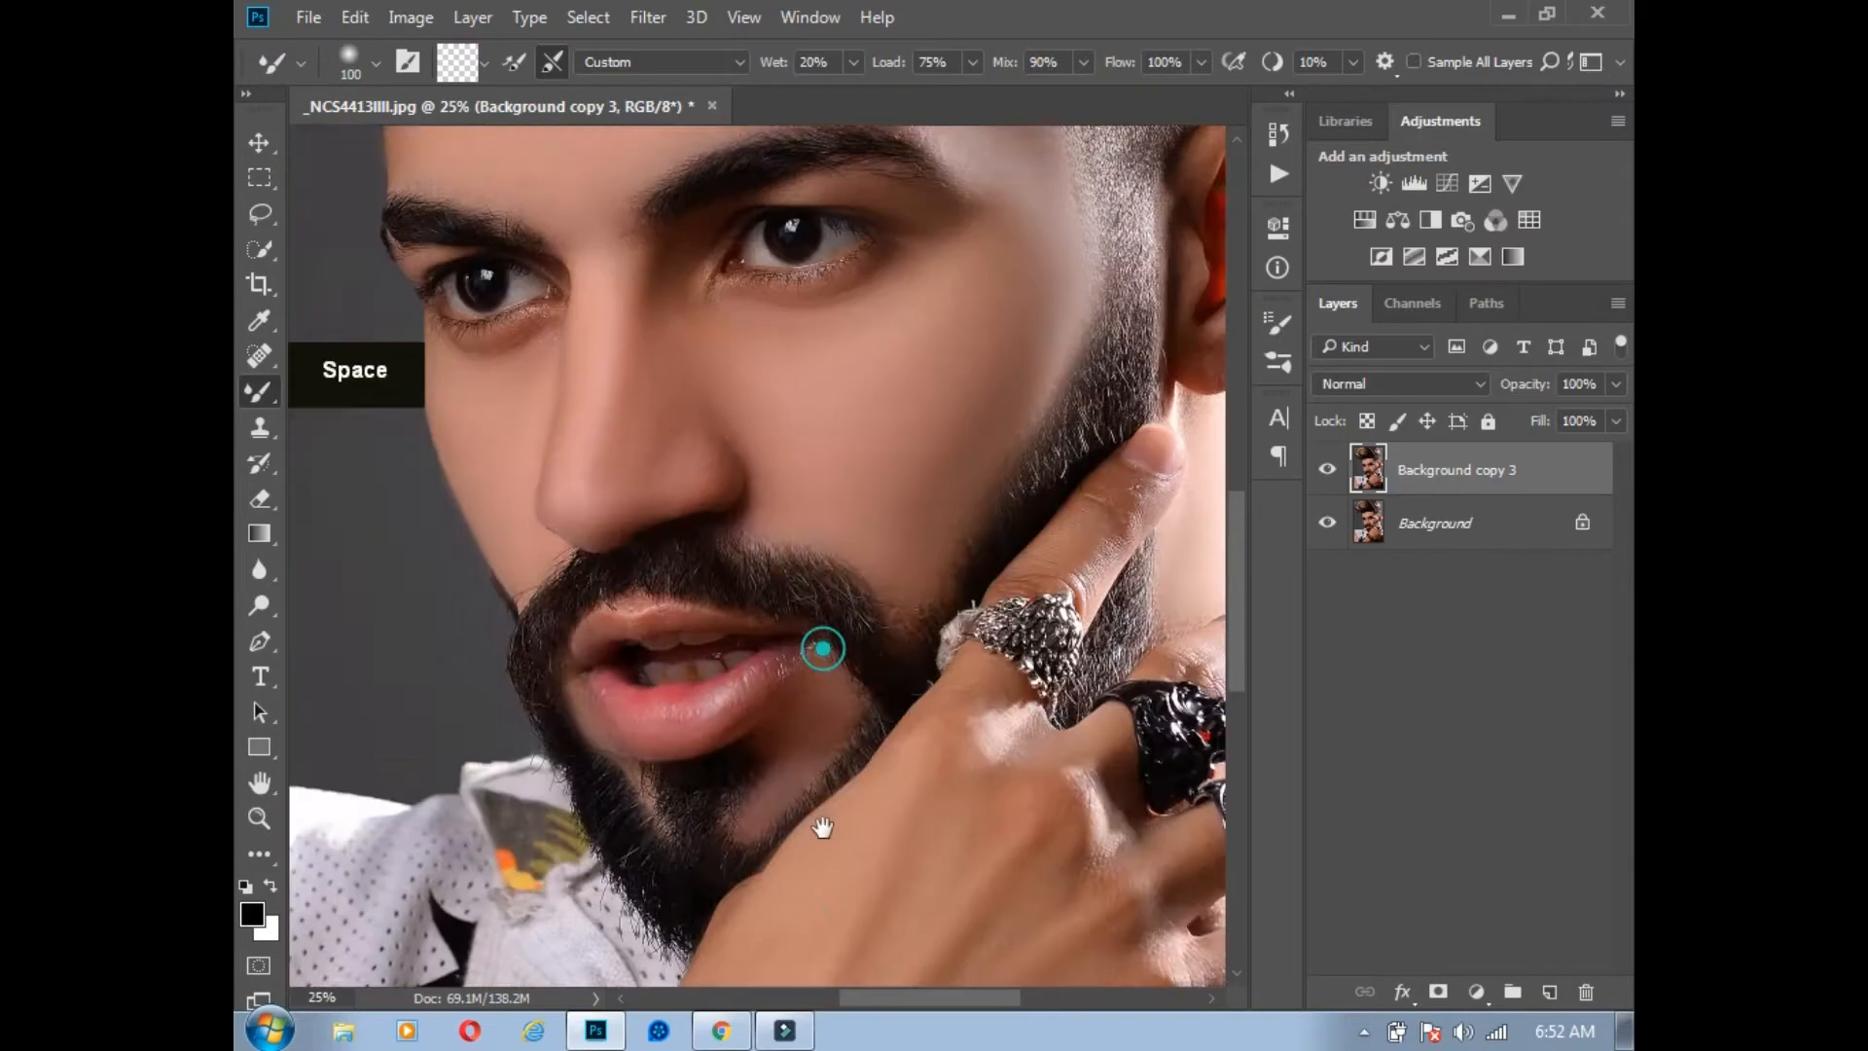
left_click_drag(870, 301, 880, 691)
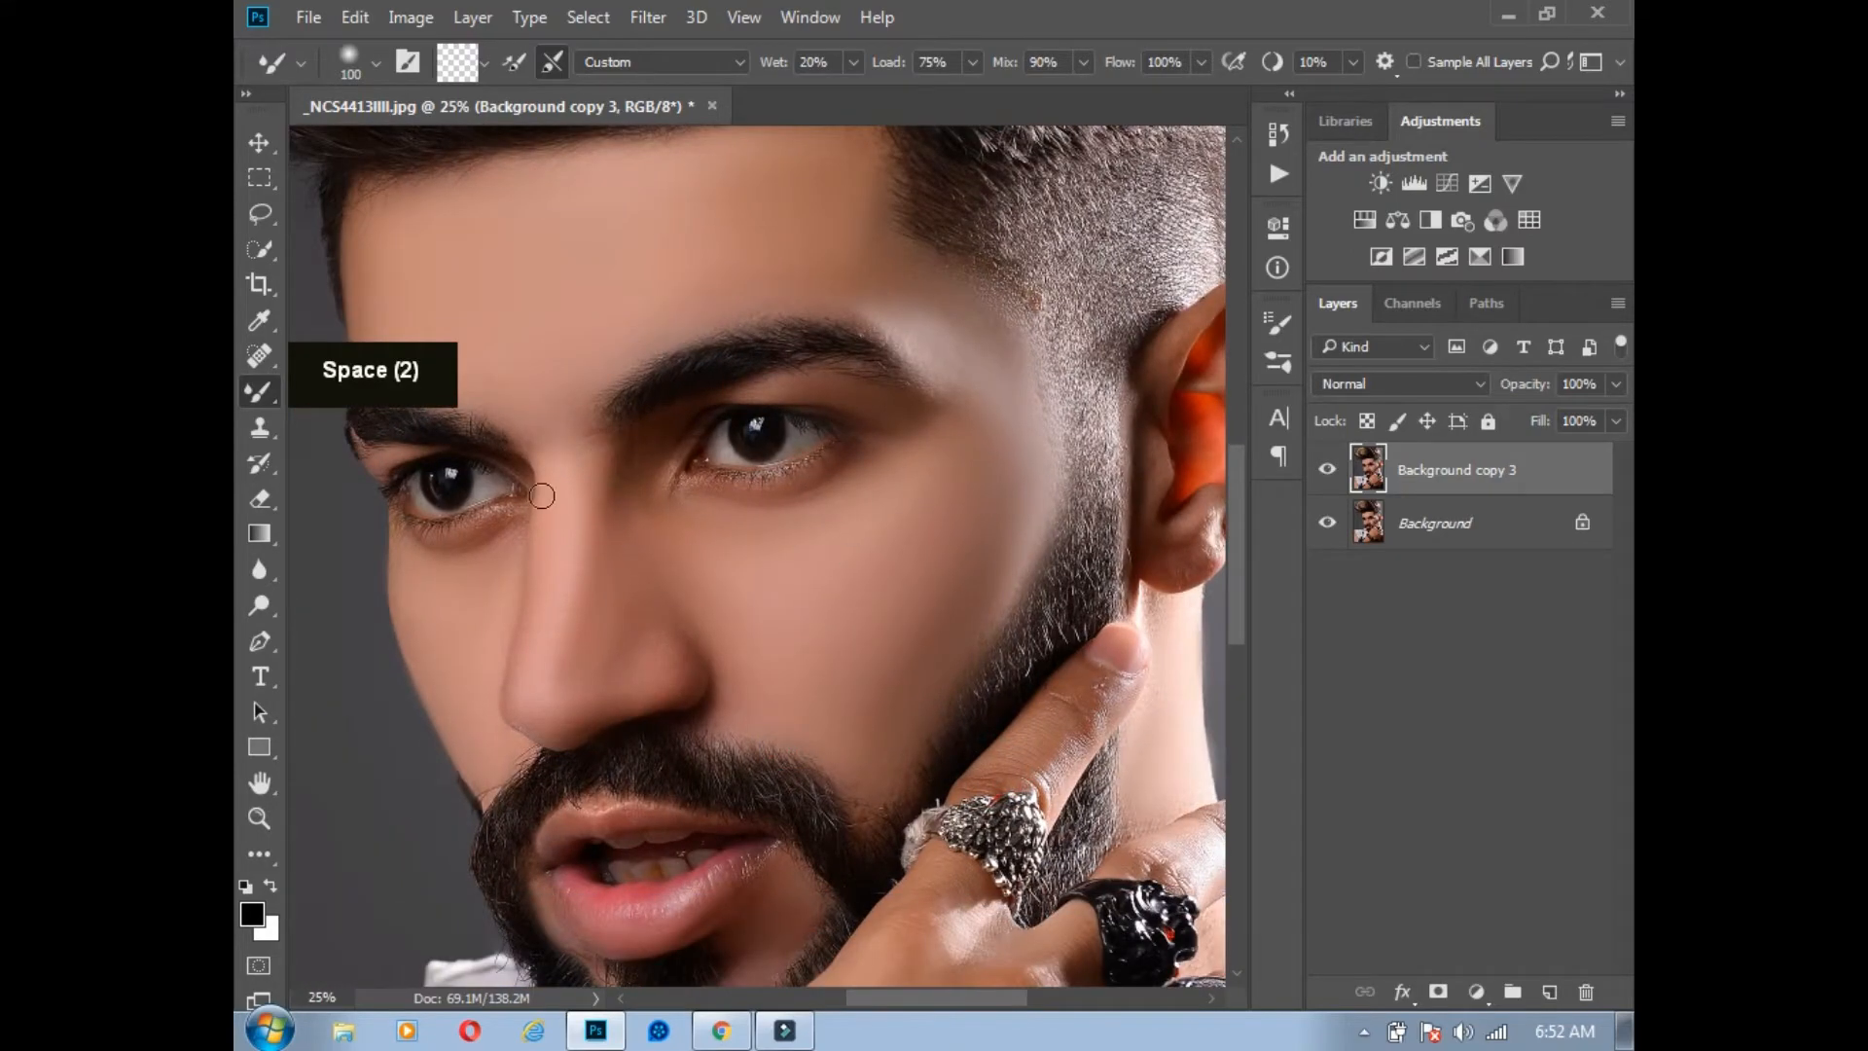
key("space")
left_click_drag(695, 600, 762, 717)
key("ctrl+minus")
key("ctrl+minus")
key("ctrl+minus")
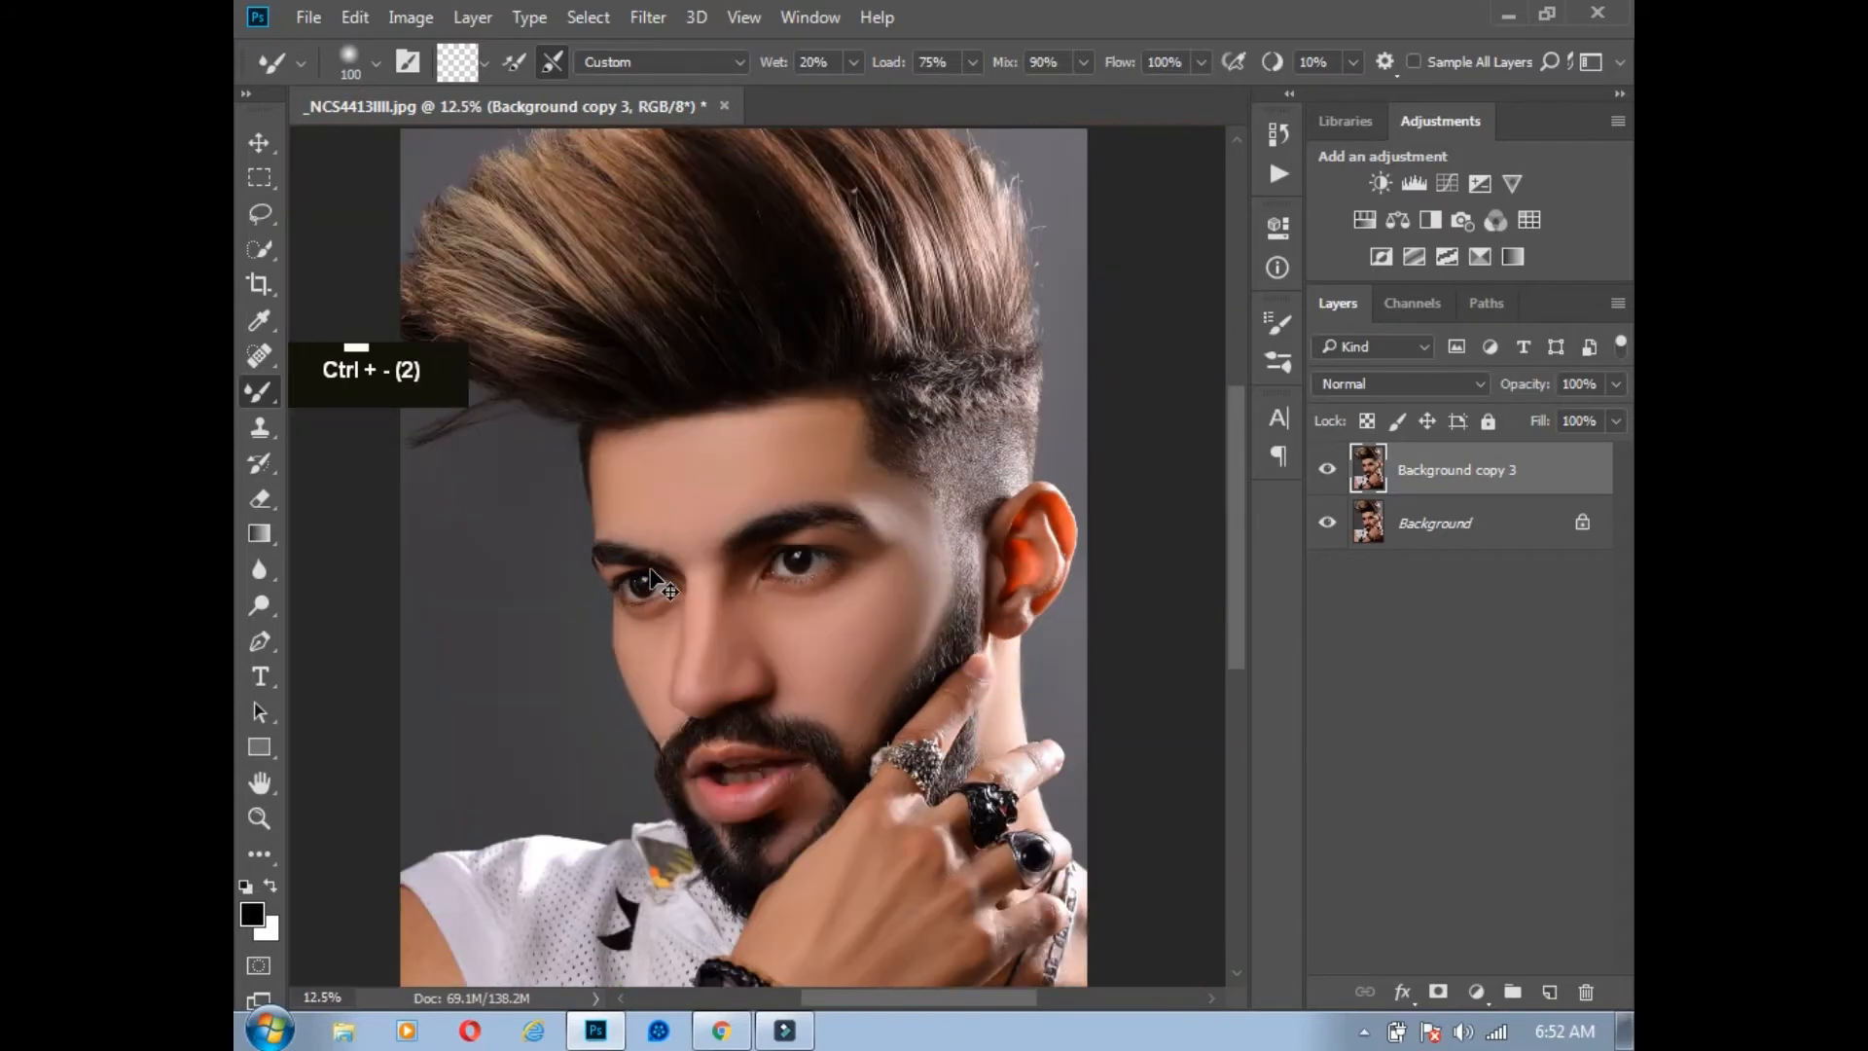
key("ctrl+equal")
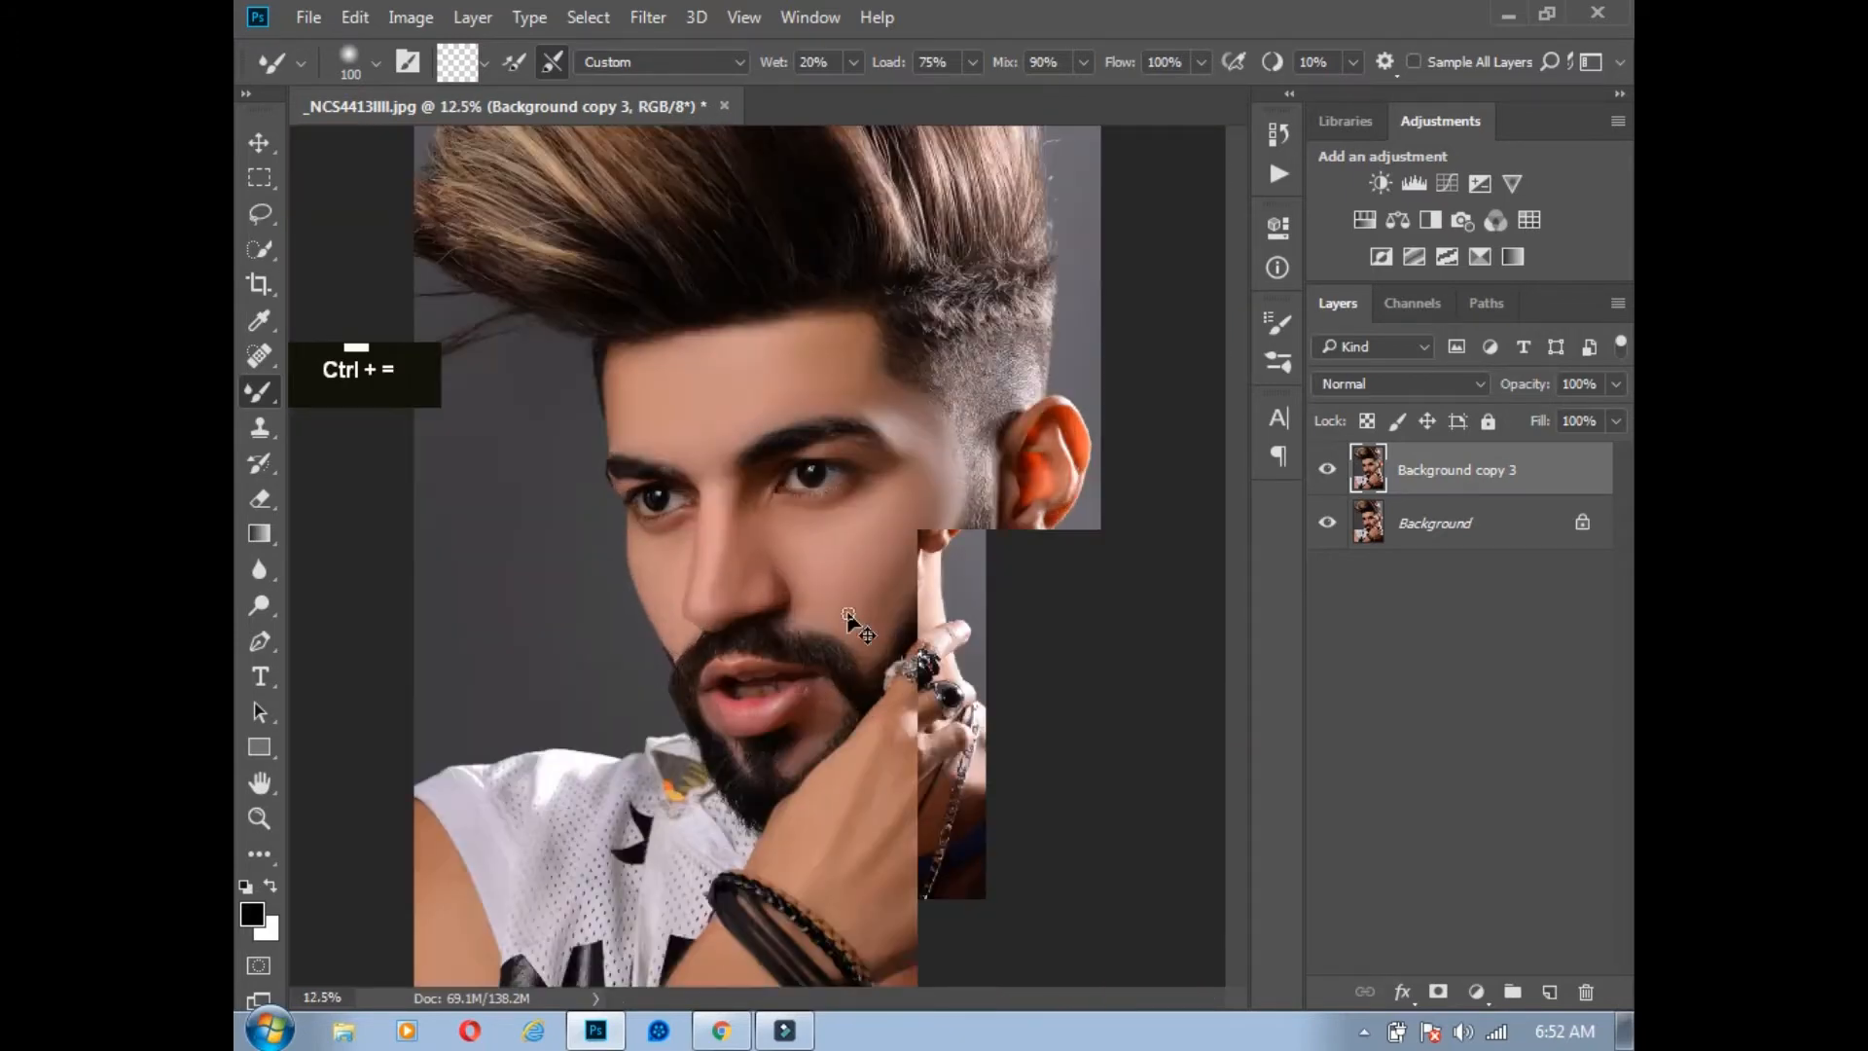
Step: Open the Camera Raw Filter on the retouched layer and set Highlights to -6, Shadows to +44, Whites to +14 and Blacks to -14
left_click(647, 17)
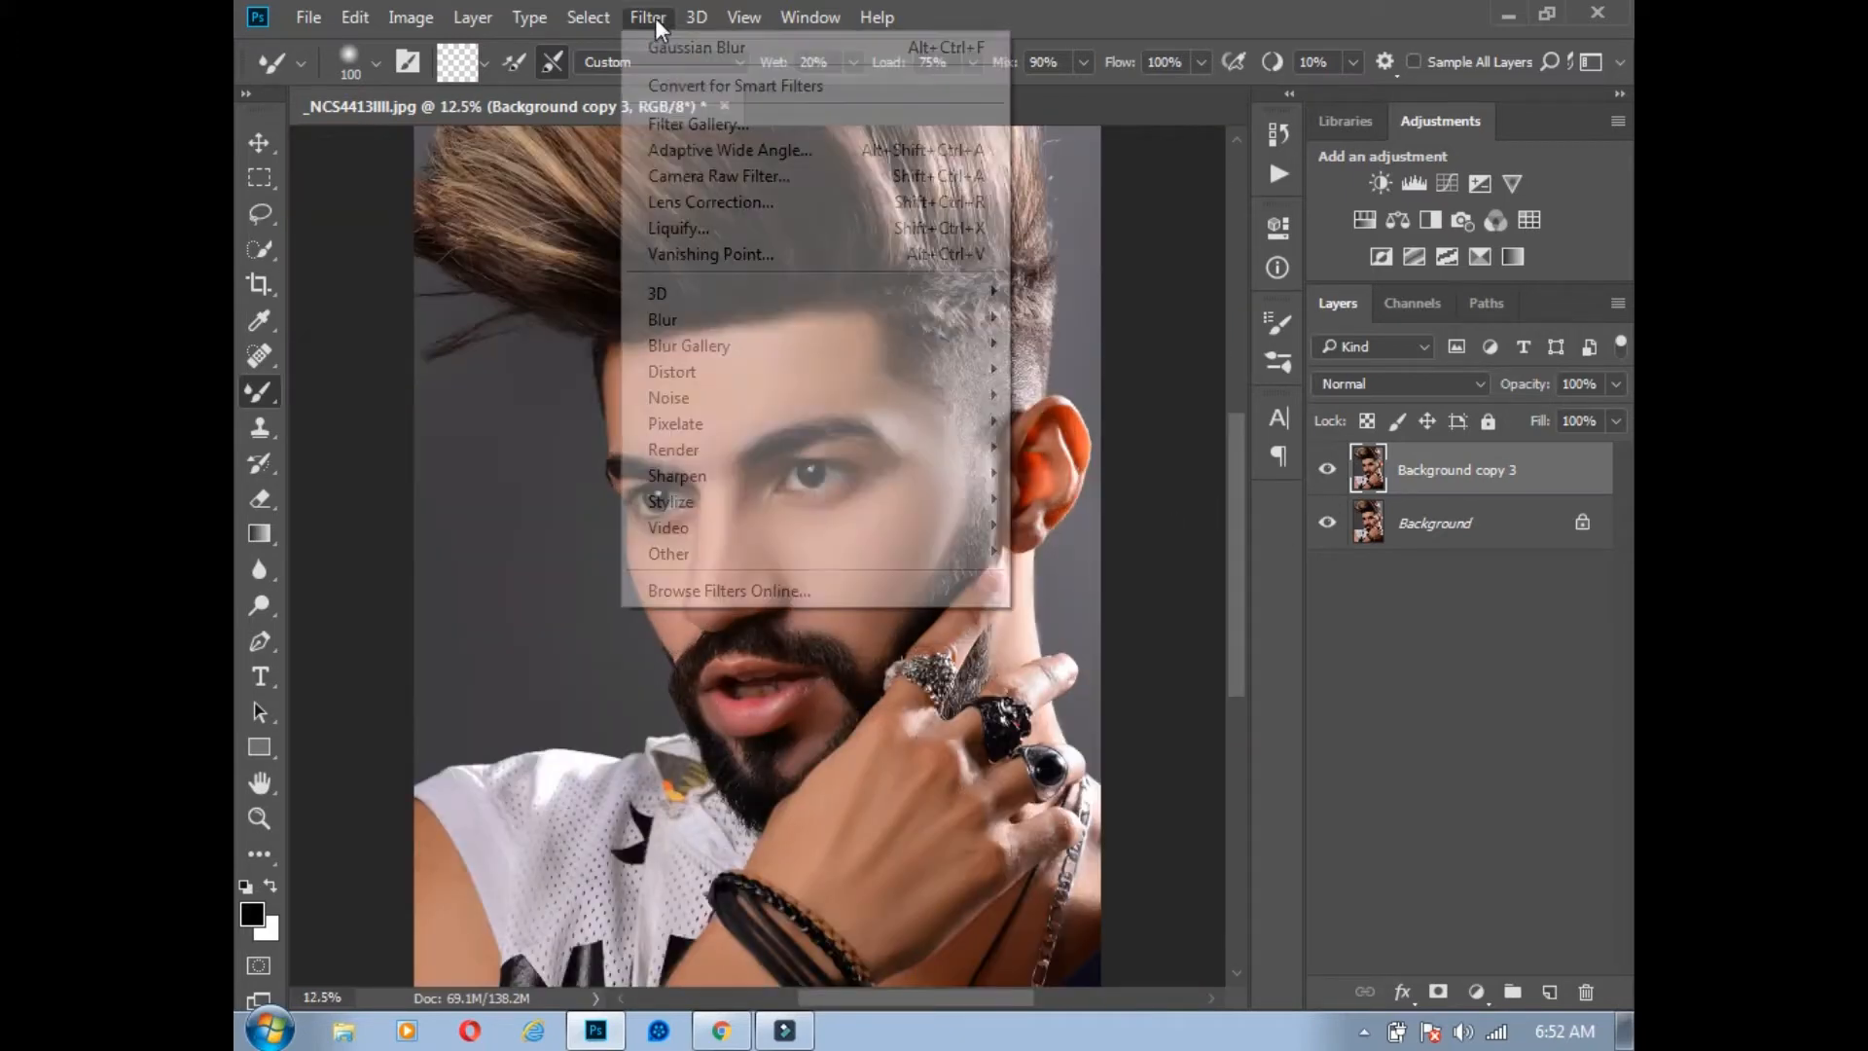
left_click(693, 175)
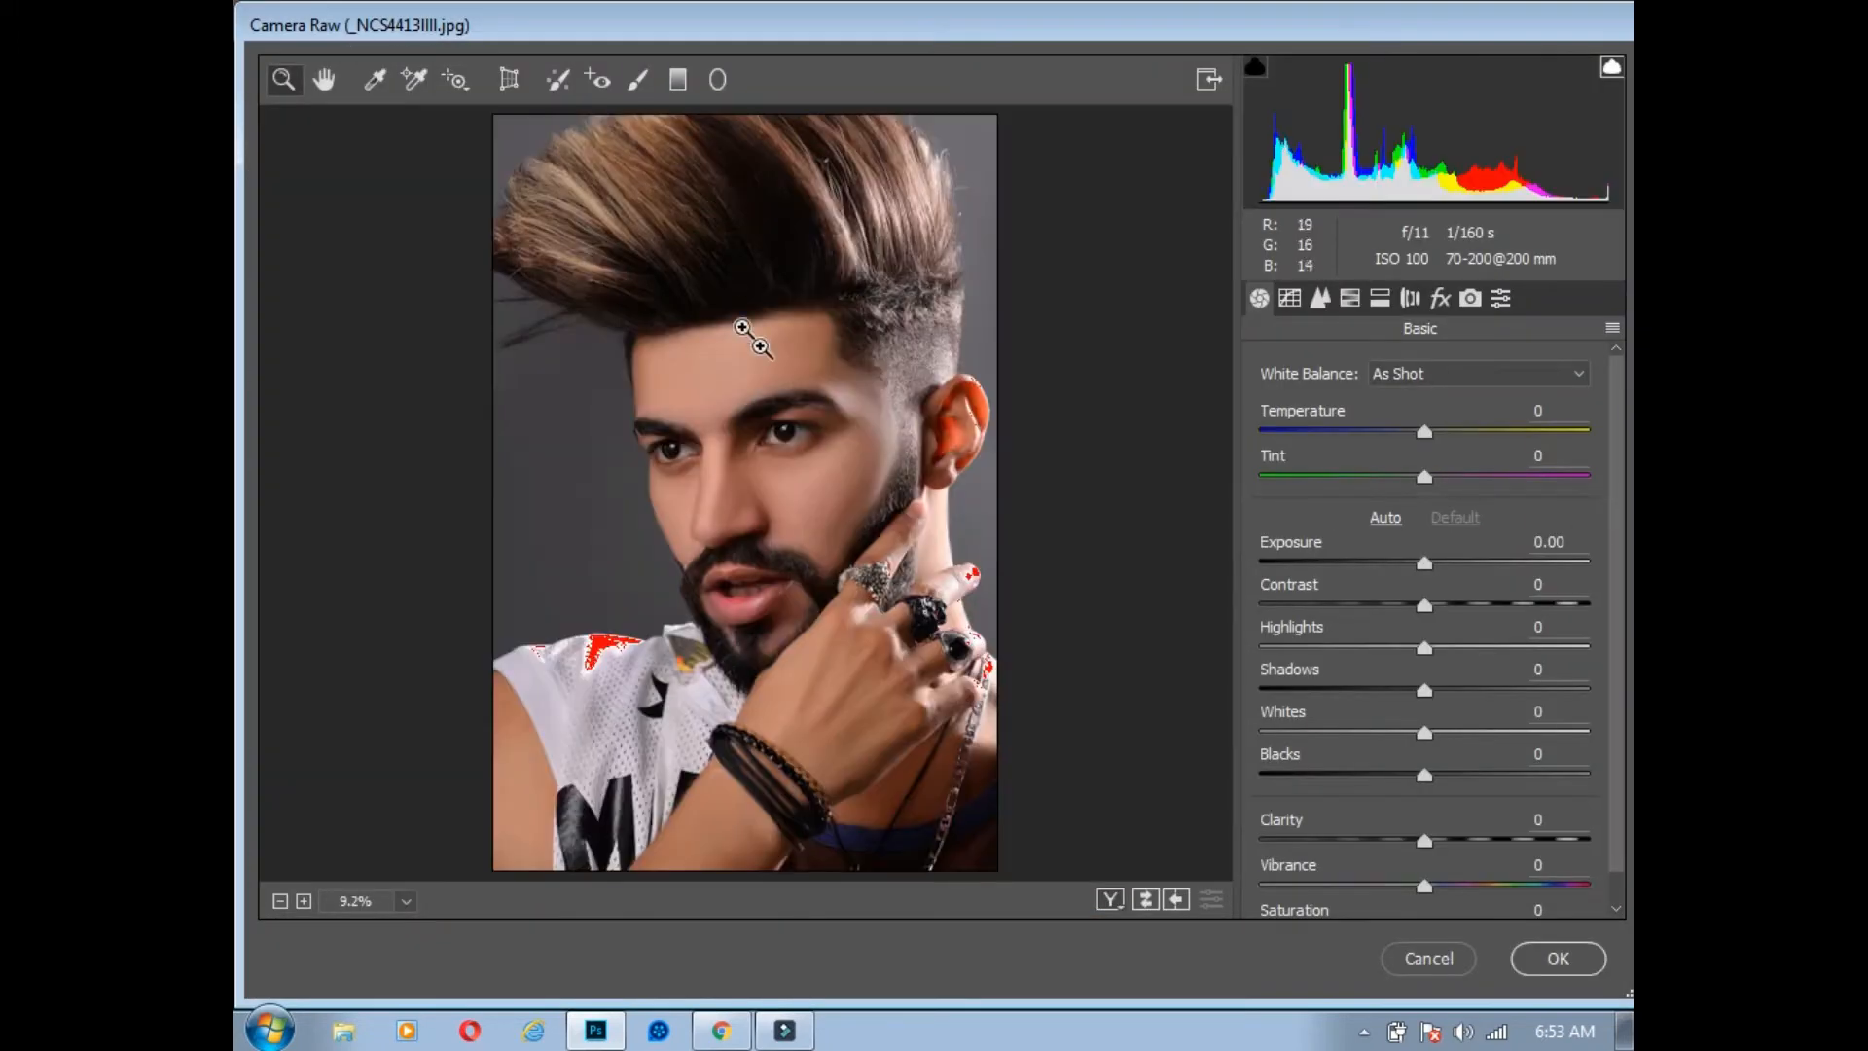
key("ctrl+equal")
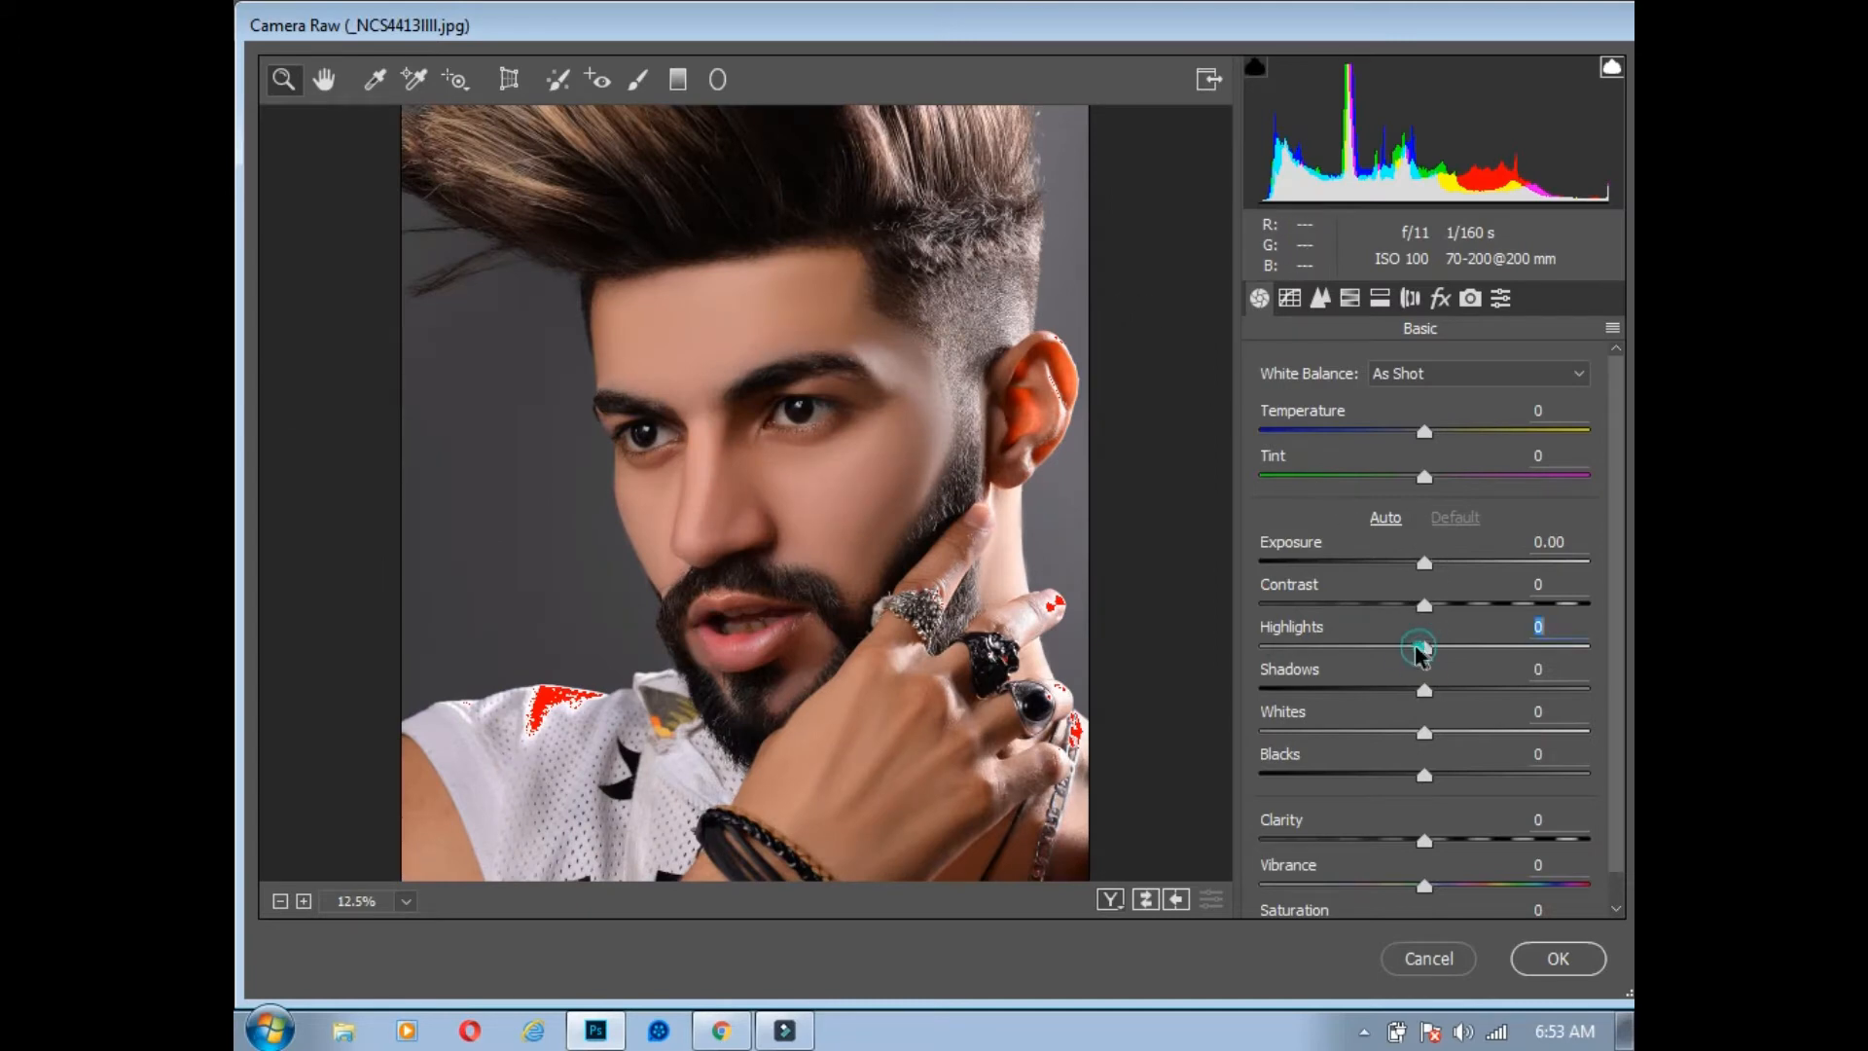
left_click_drag(1421, 650, 1410, 647)
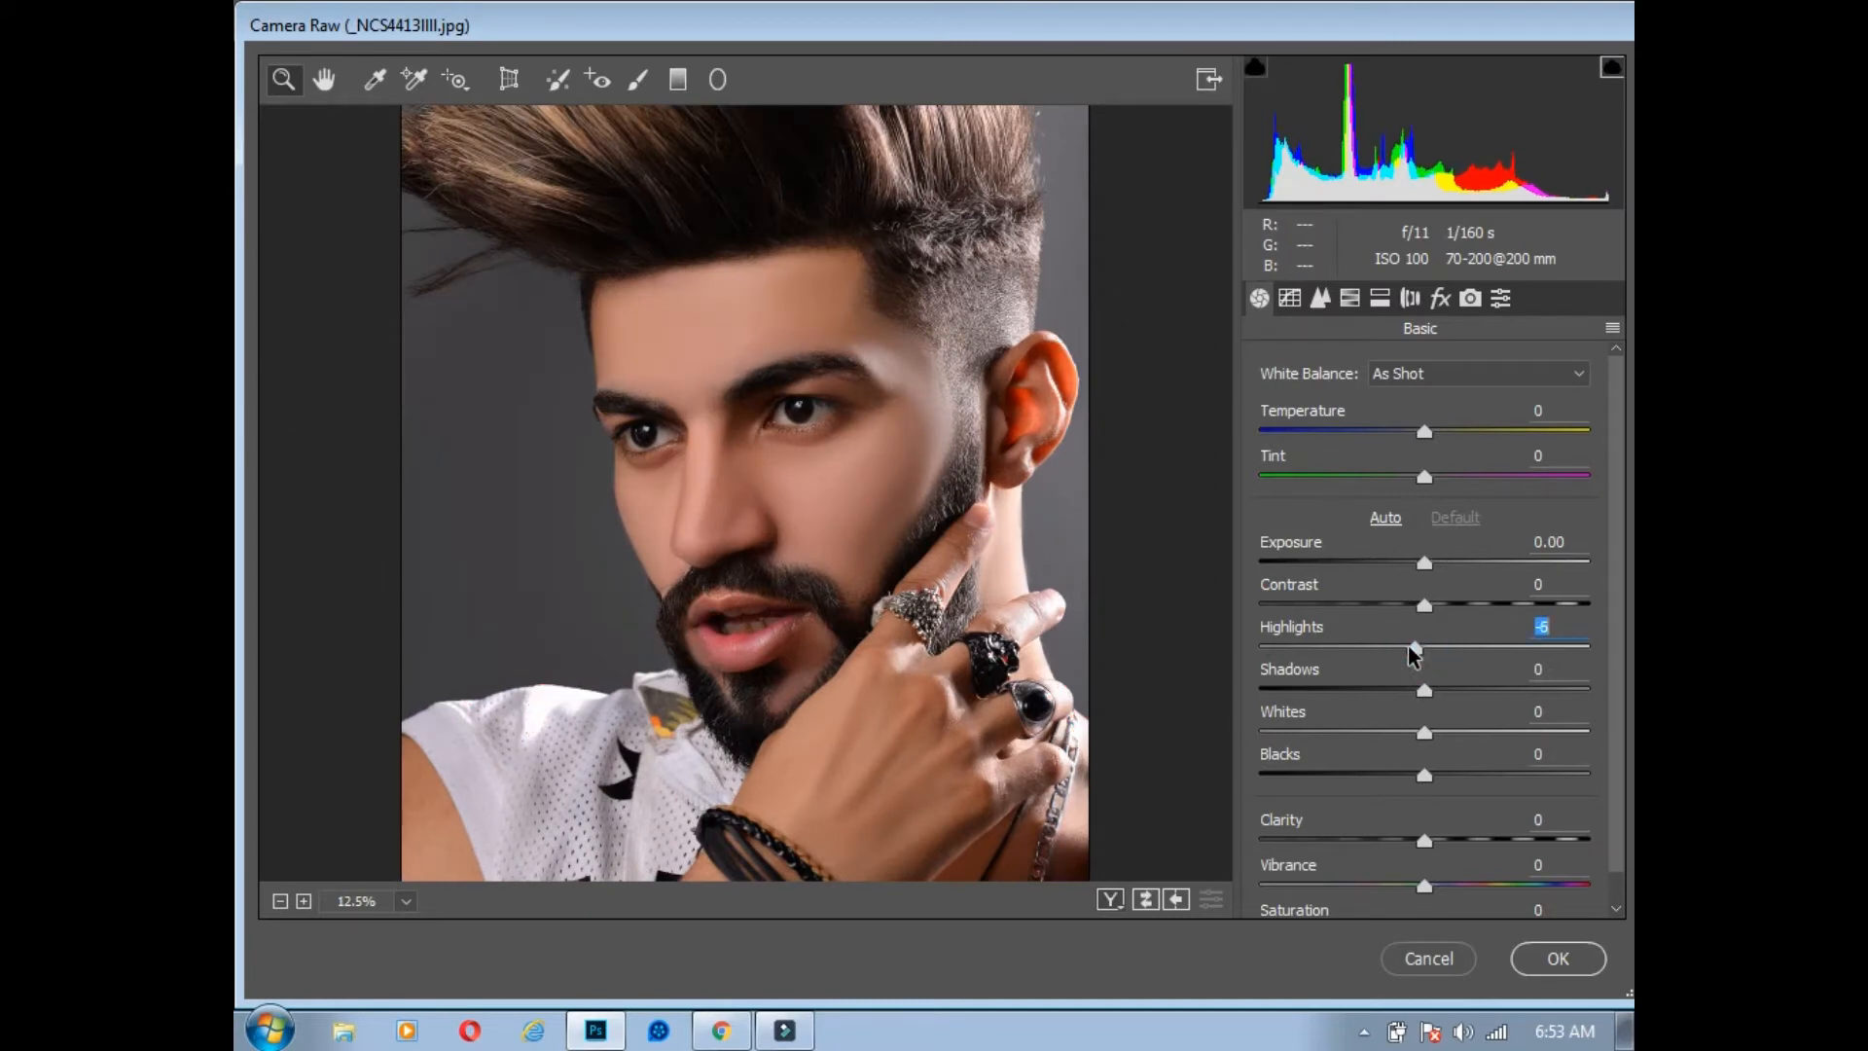
left_click(1497, 688)
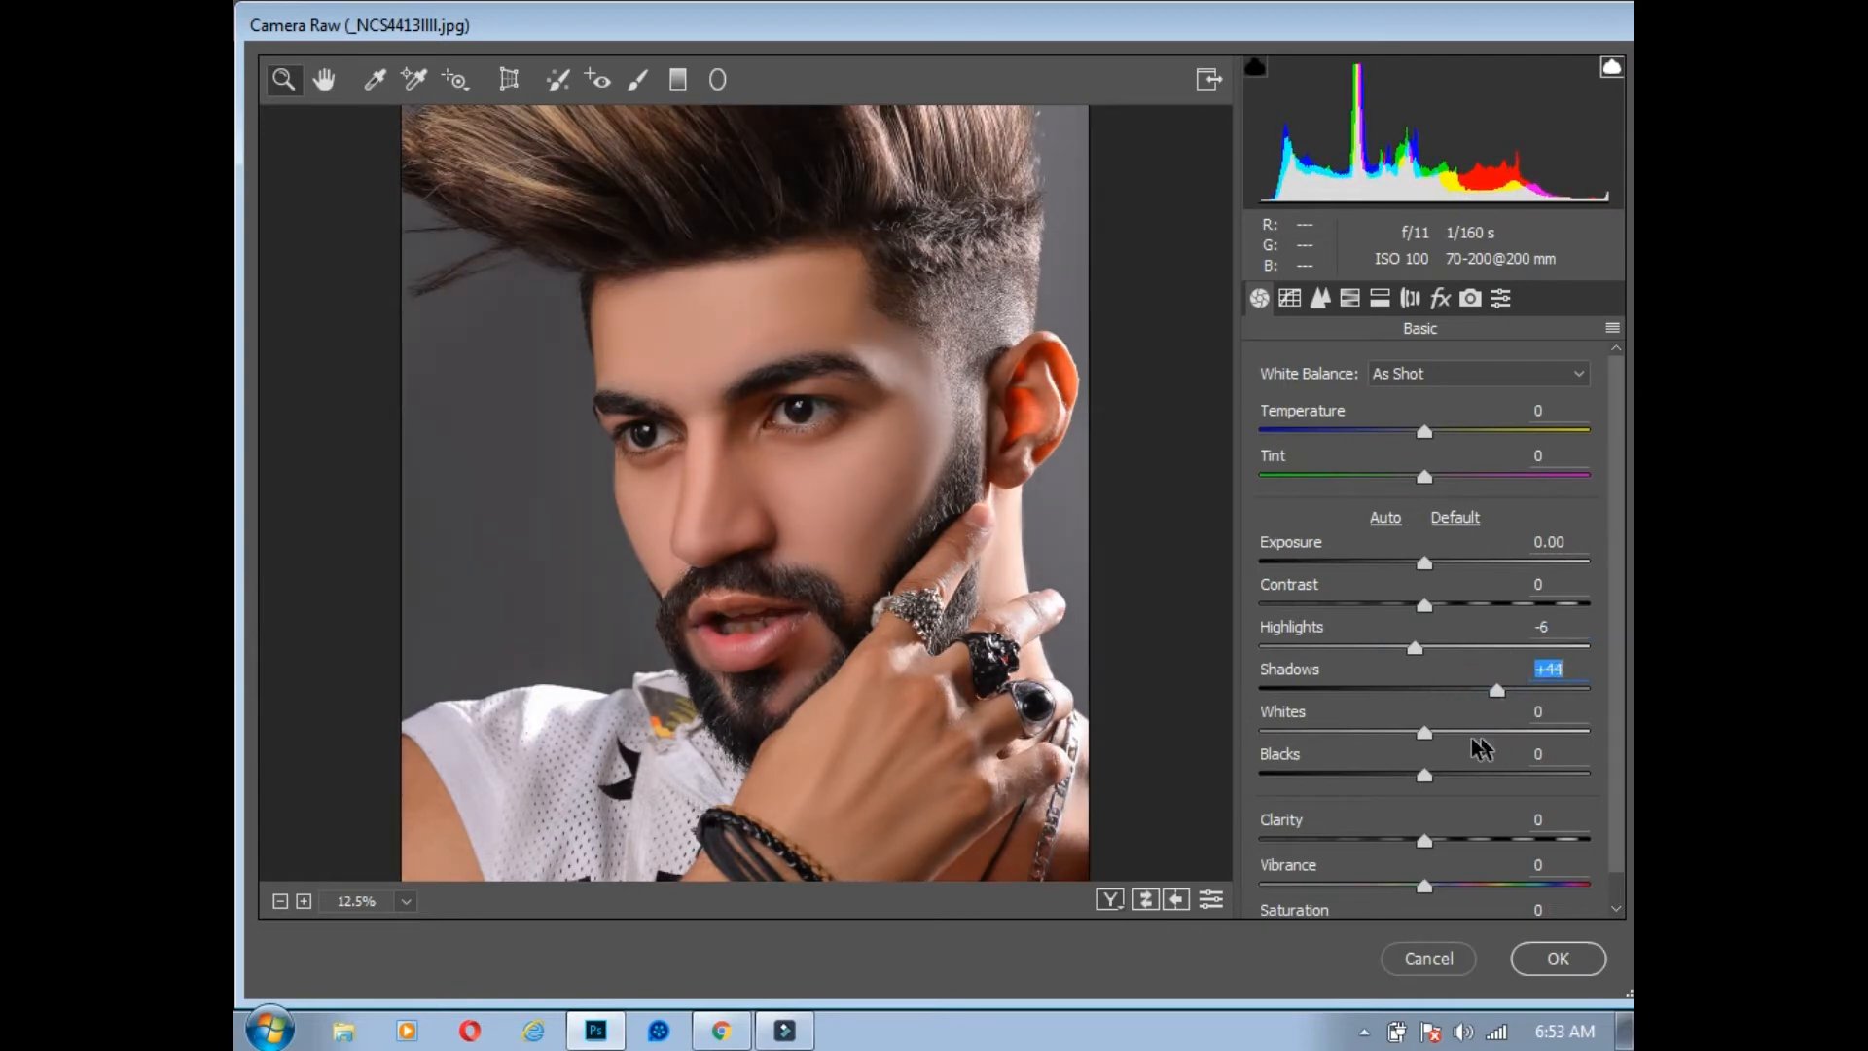
left_click_drag(1447, 735, 1449, 735)
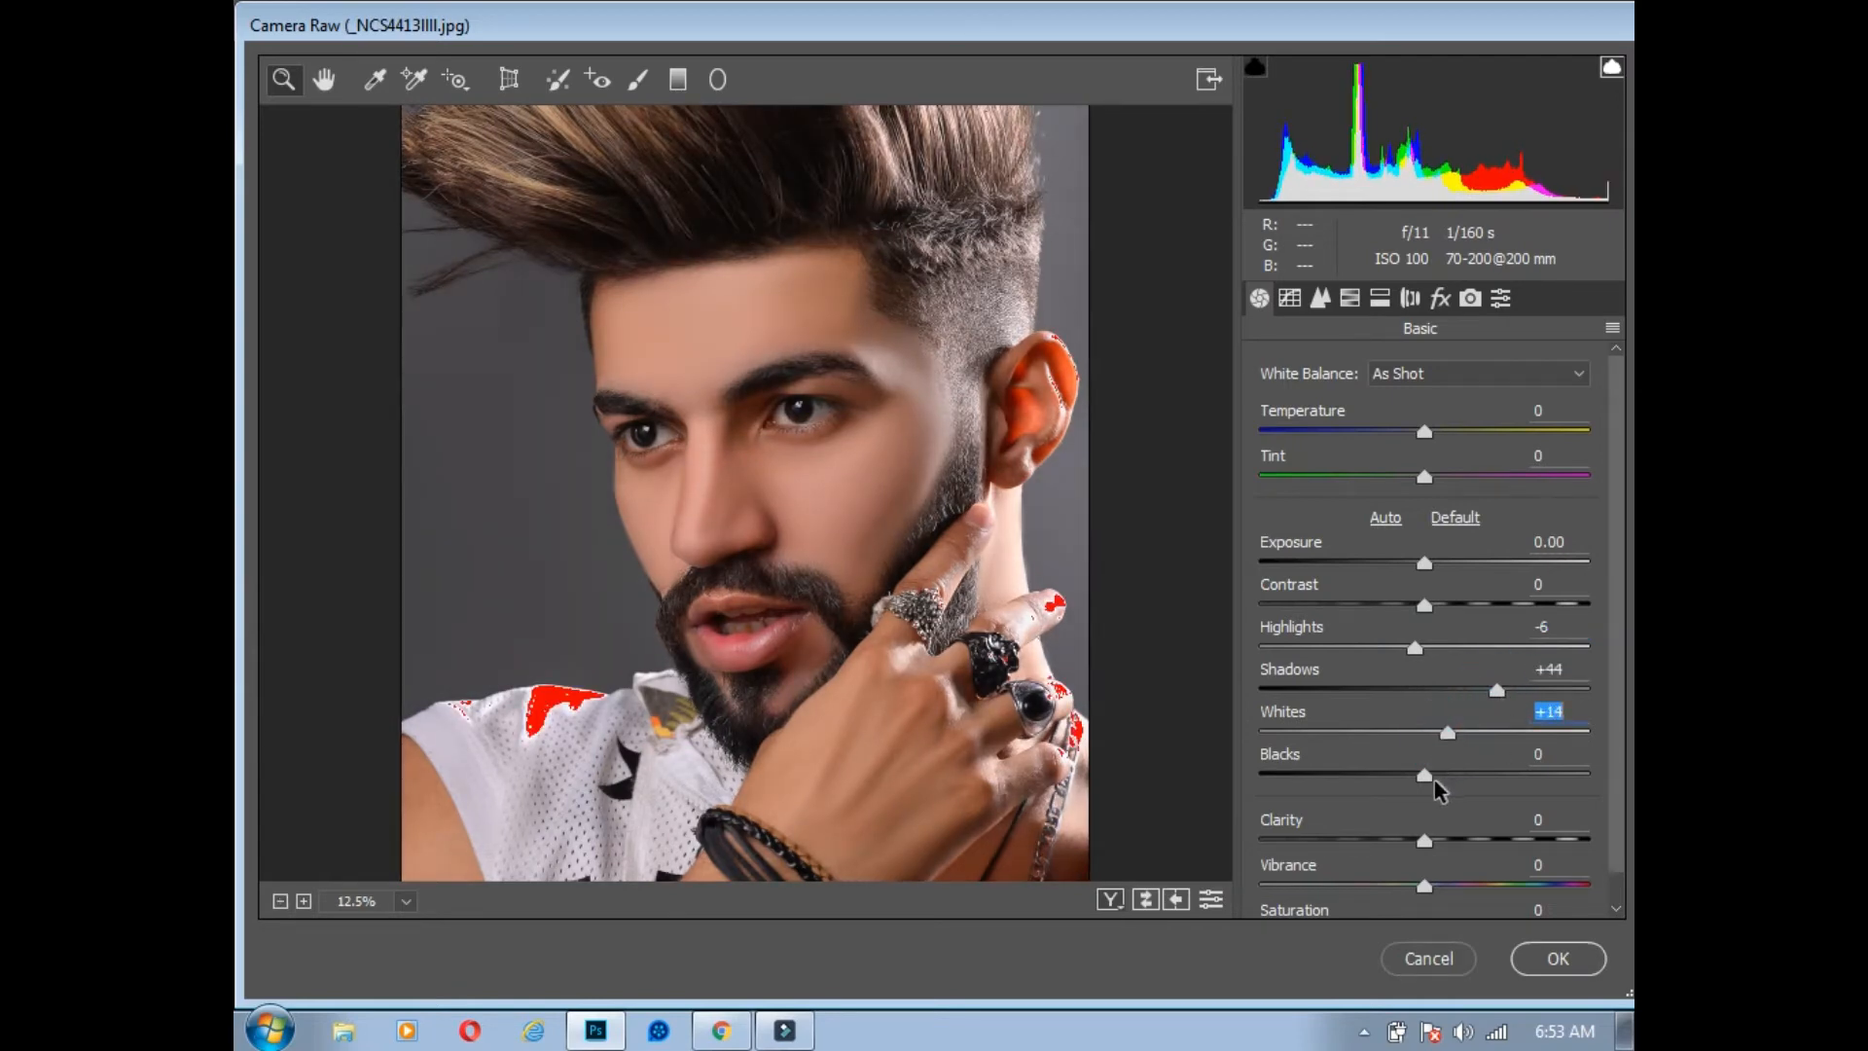
left_click(1401, 776)
Step: Set Clarity to +27 and Vibrance to +8 in the basic adjustments
left_click(1466, 841)
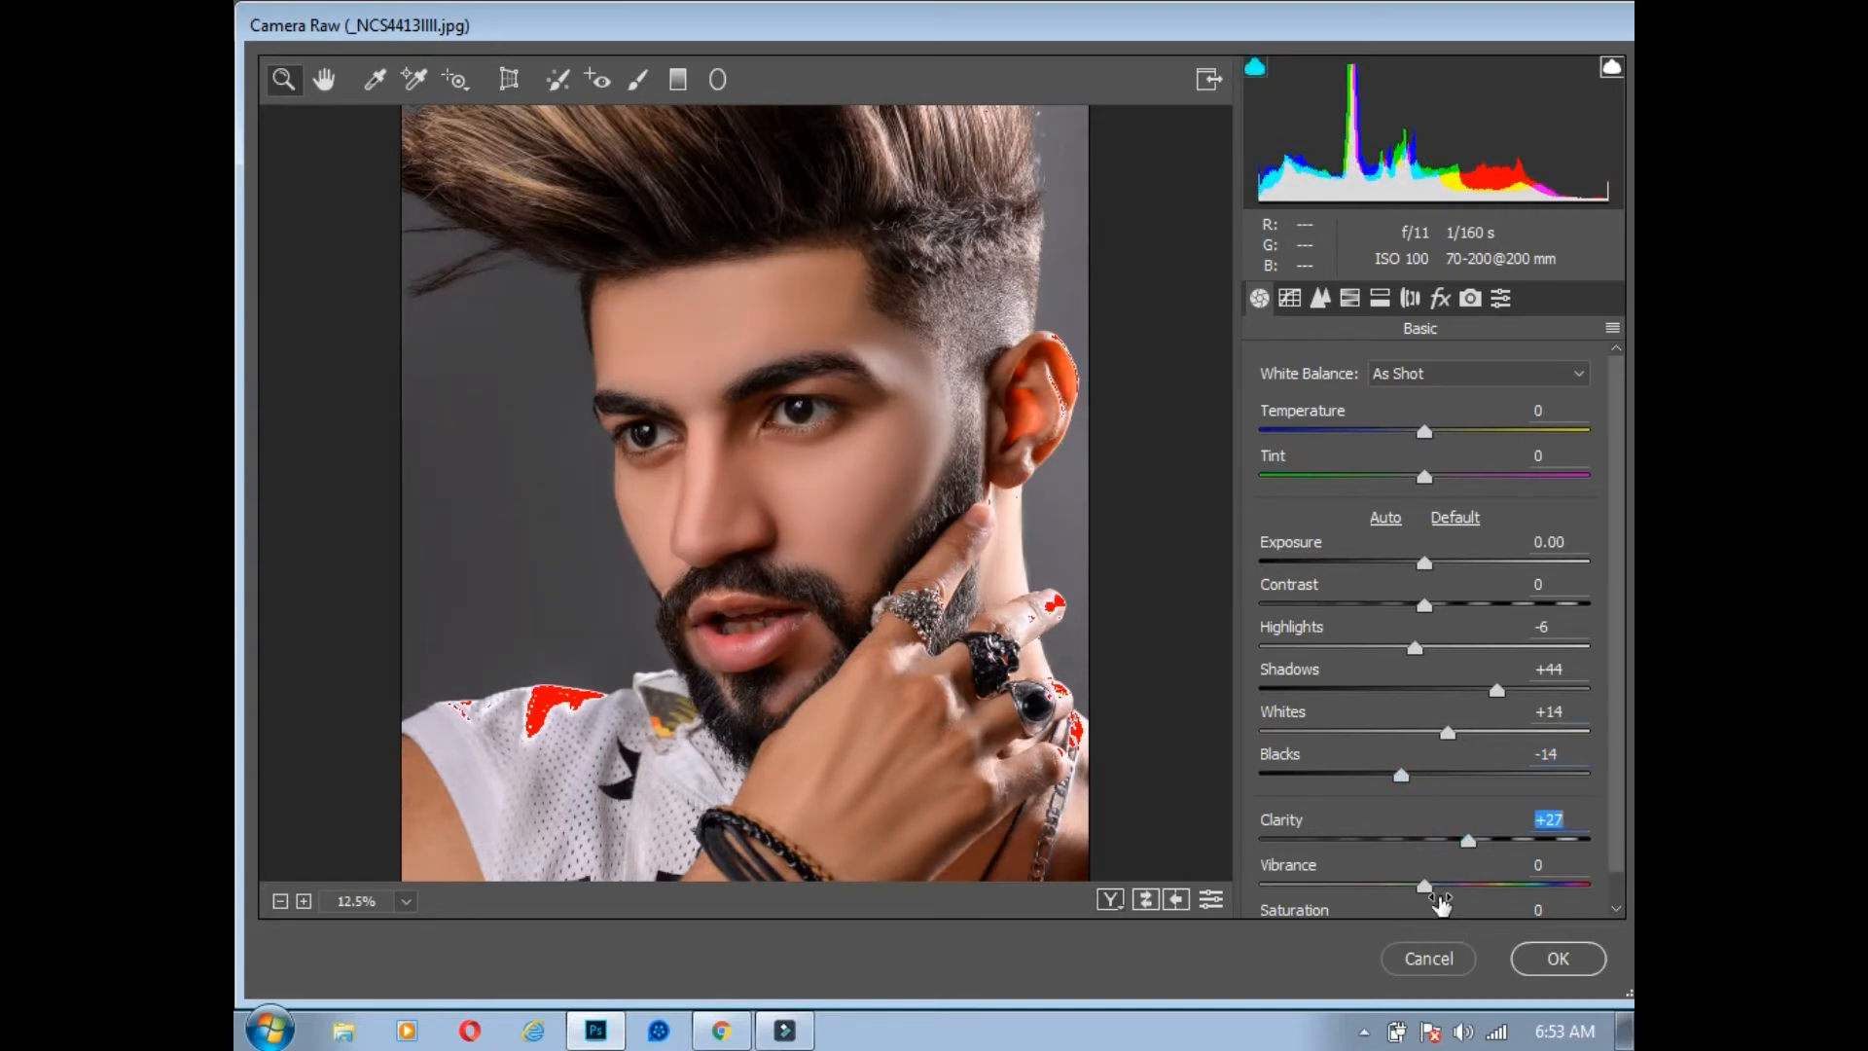
left_click(1433, 893)
left_click(1433, 893)
left_click(1438, 888)
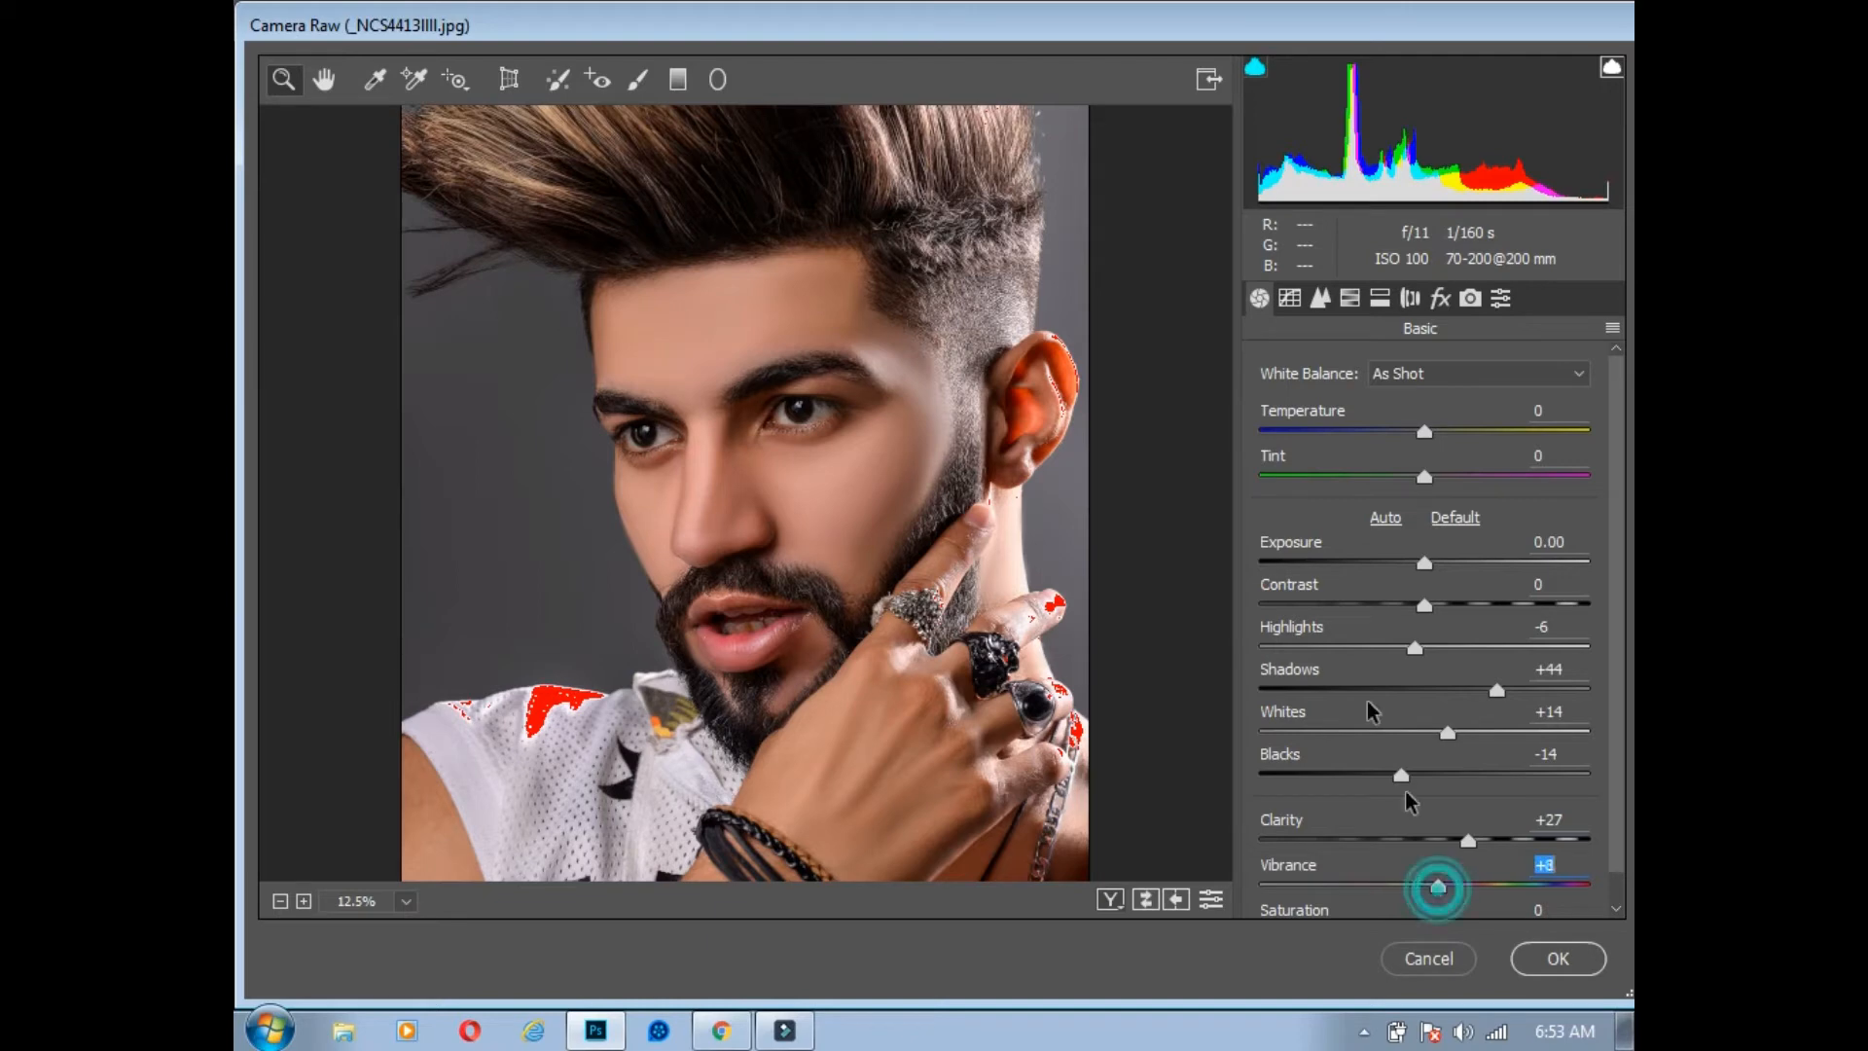
Step: Set the Luminance noise reduction to 28 and raise the parametric tone curve's Lights to +13
left_click(1318, 300)
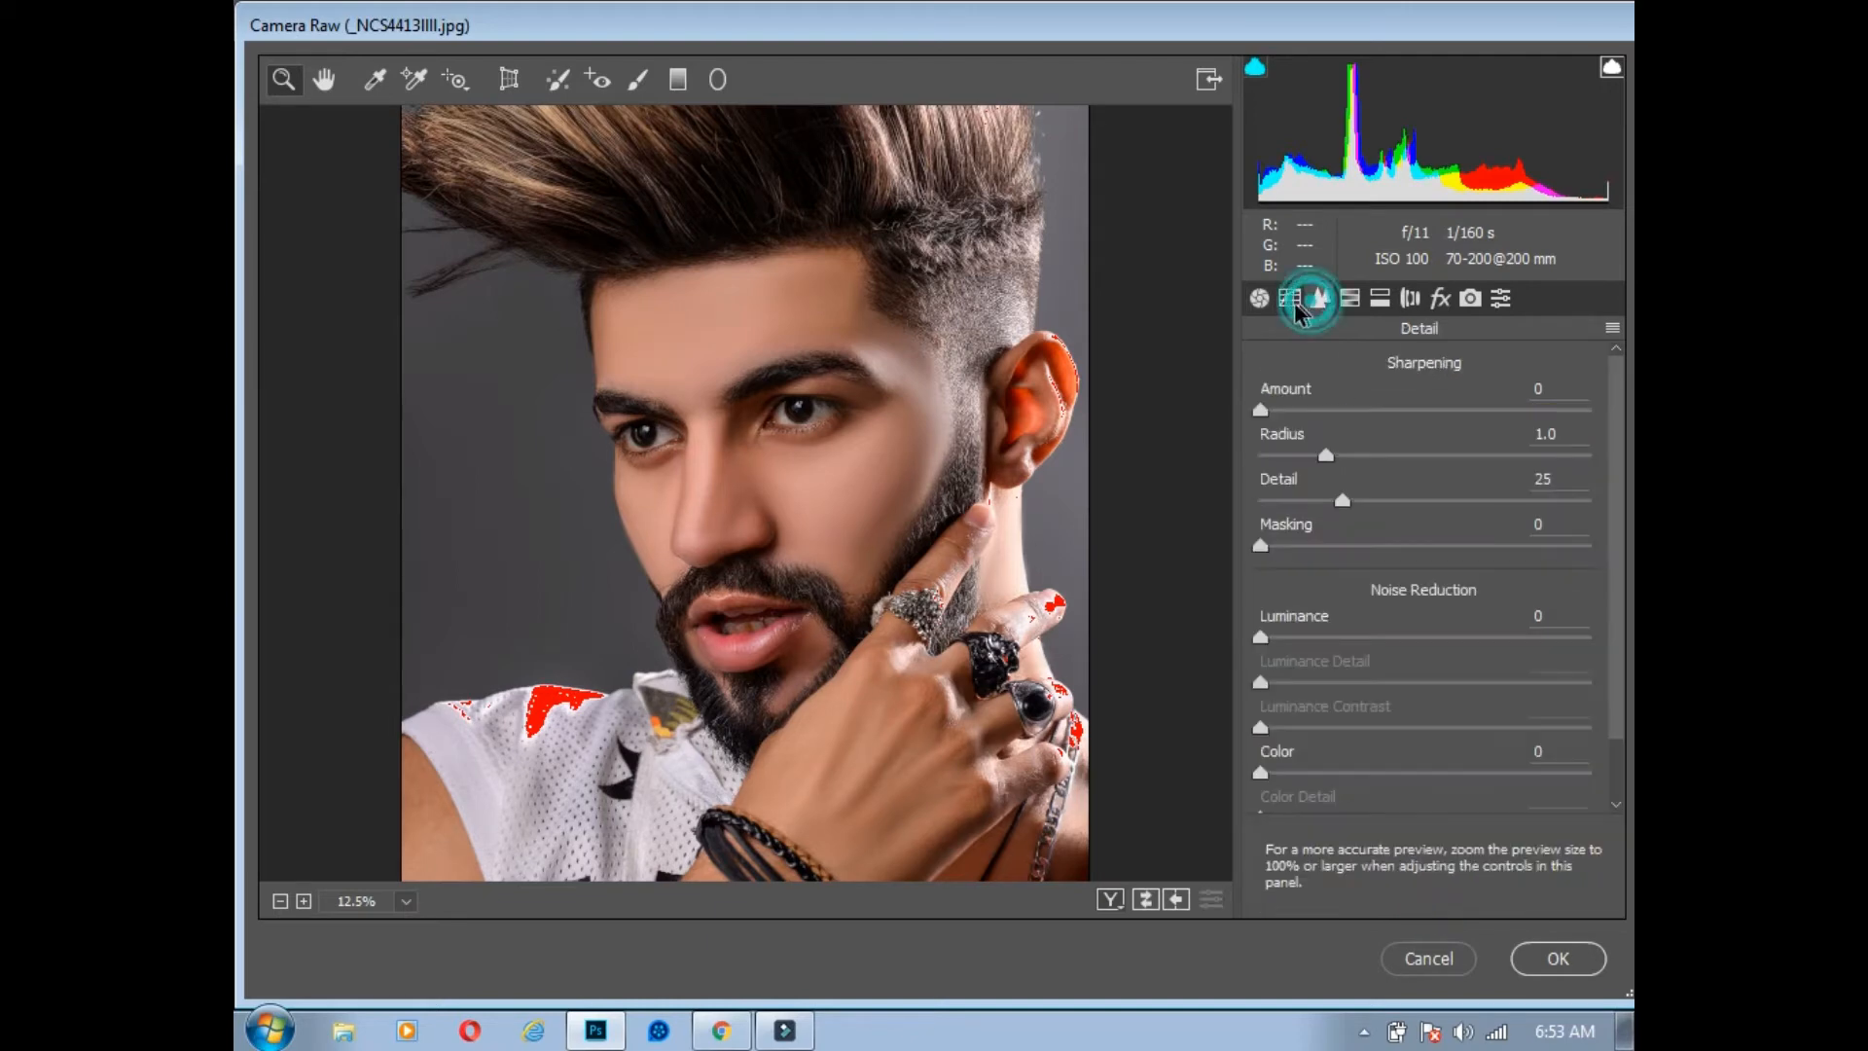
left_click(1351, 638)
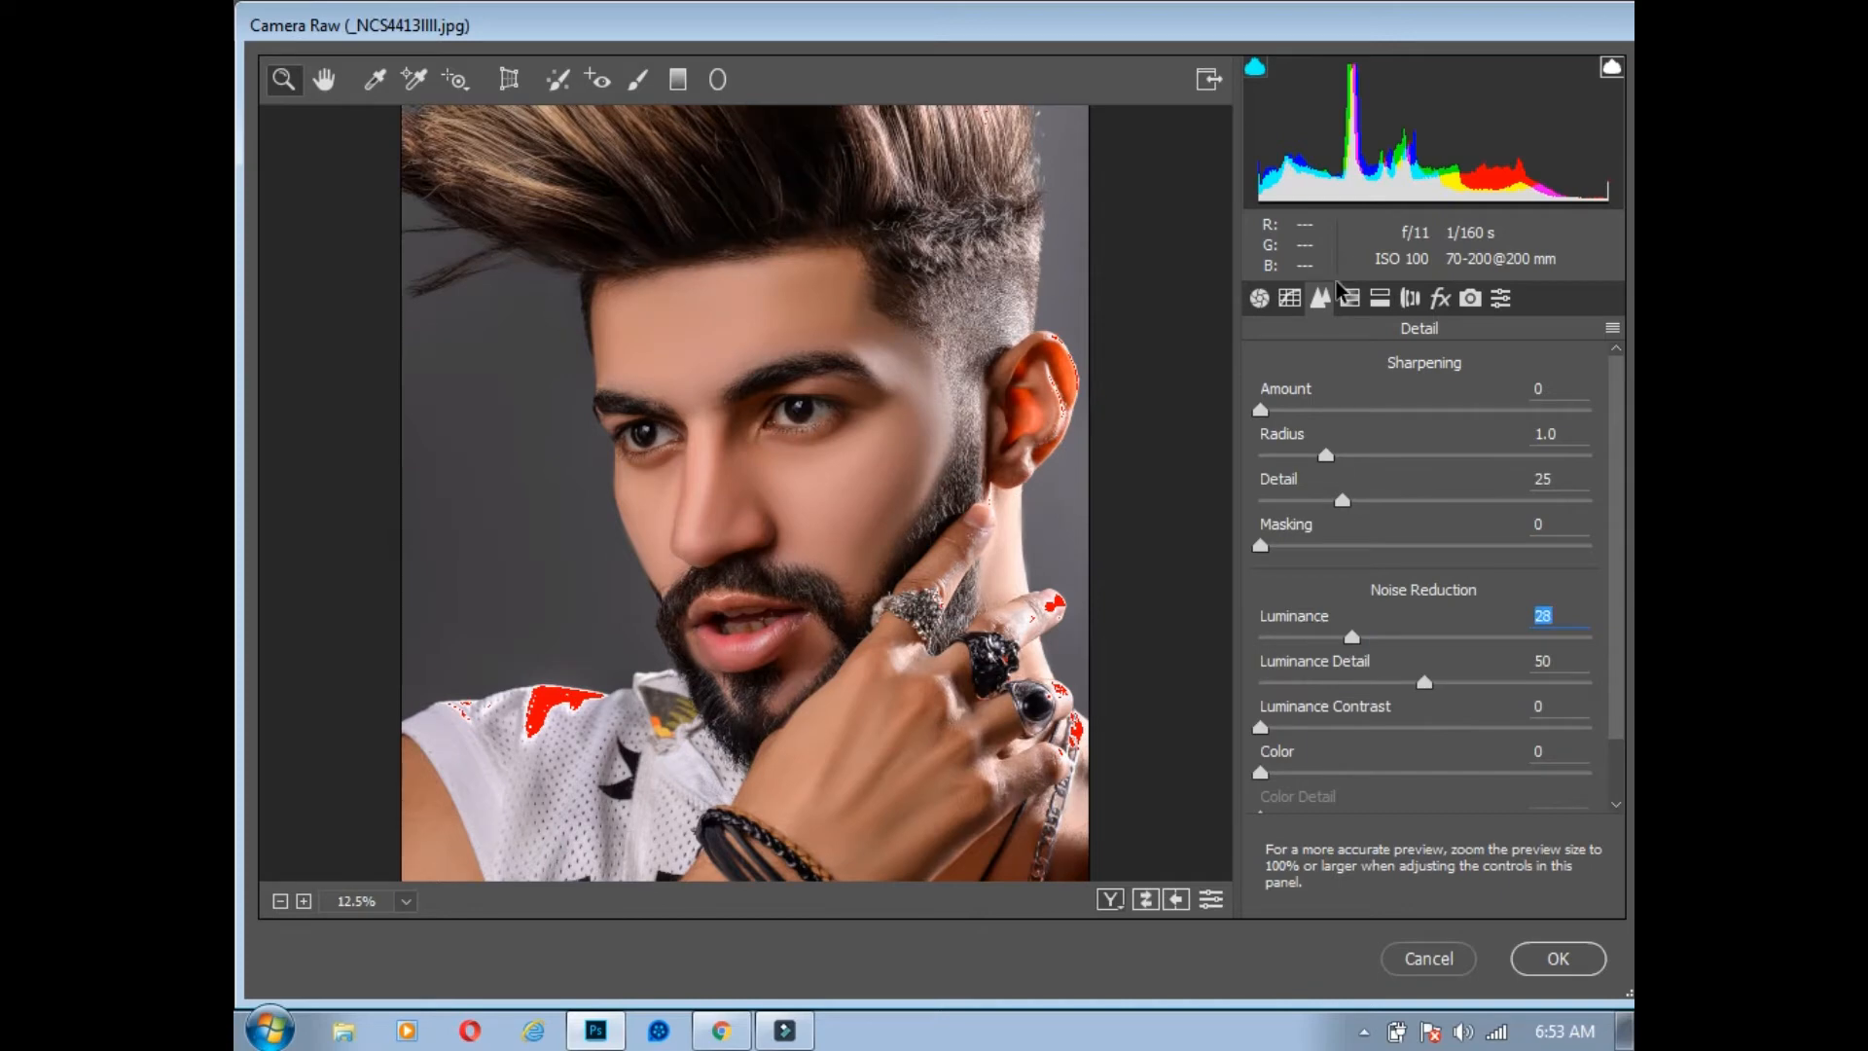
left_click(1294, 297)
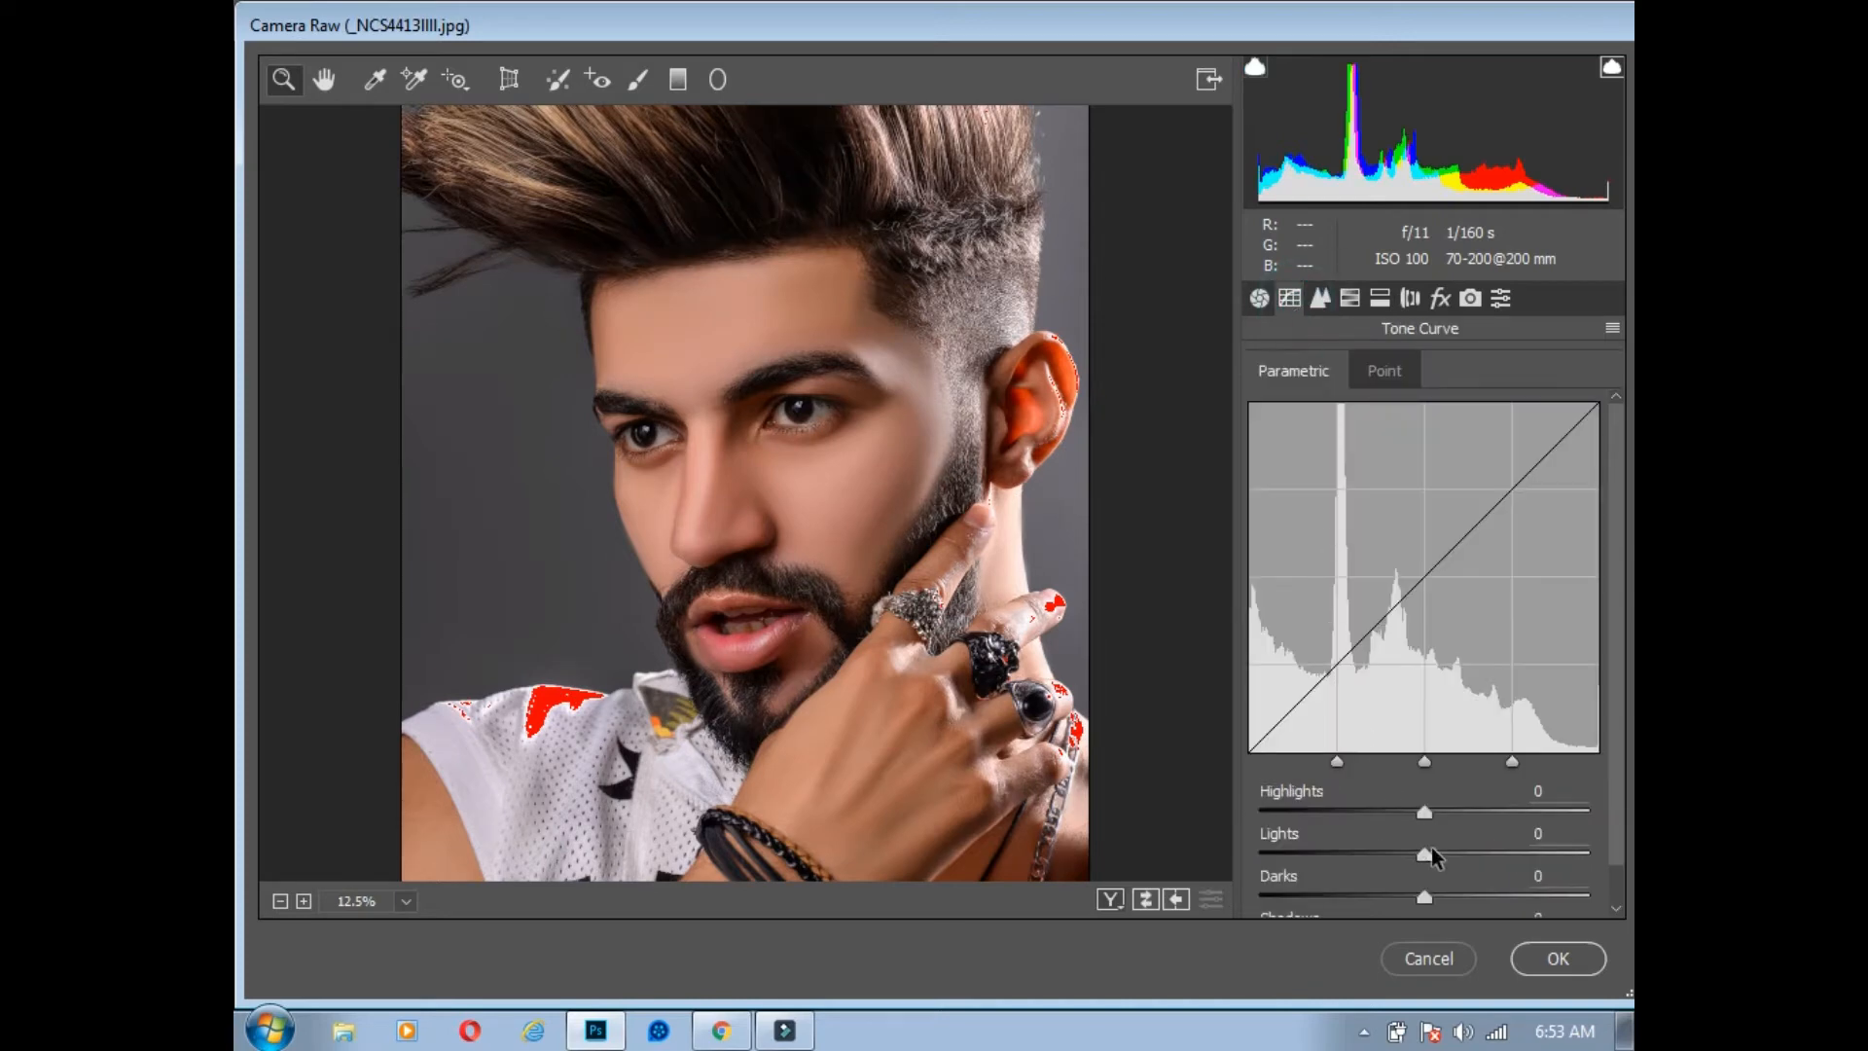
left_click(1445, 855)
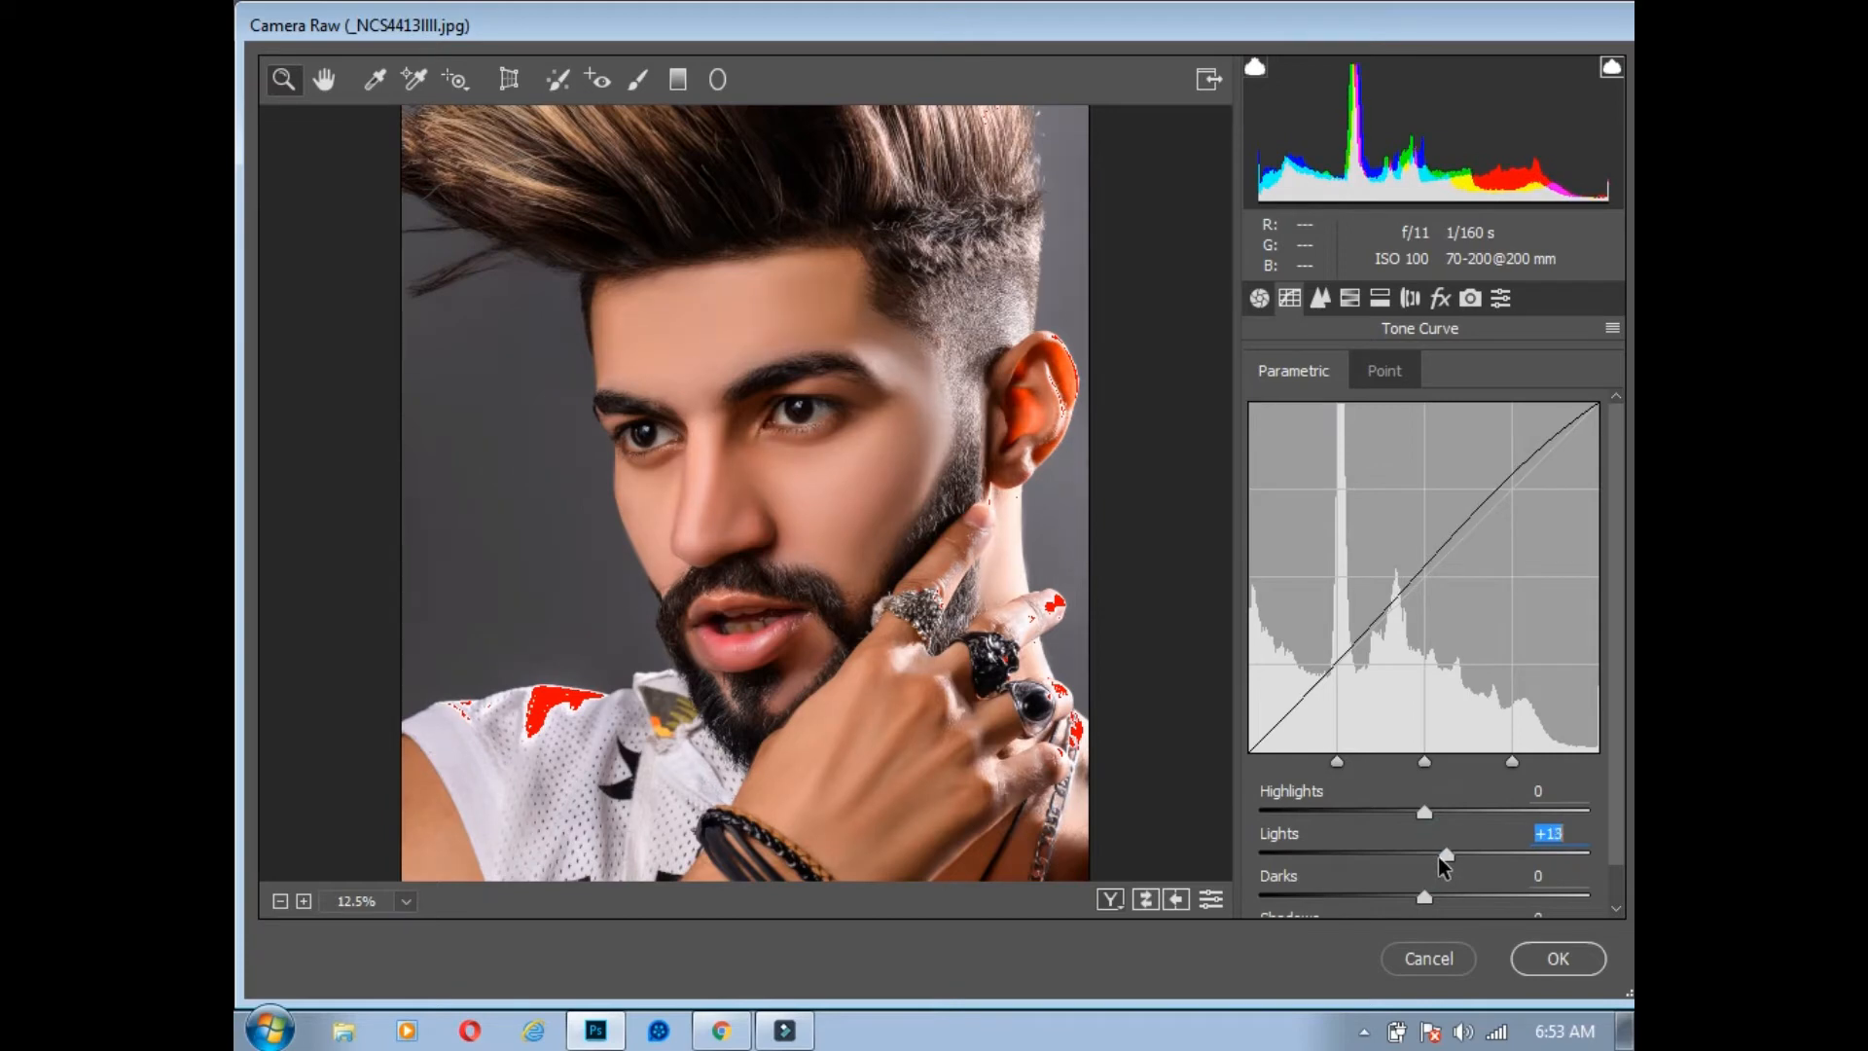
Step: Set the Oranges luminance to +16 and reduce the Oranges saturation to brighten the skin tones
left_click(1349, 297)
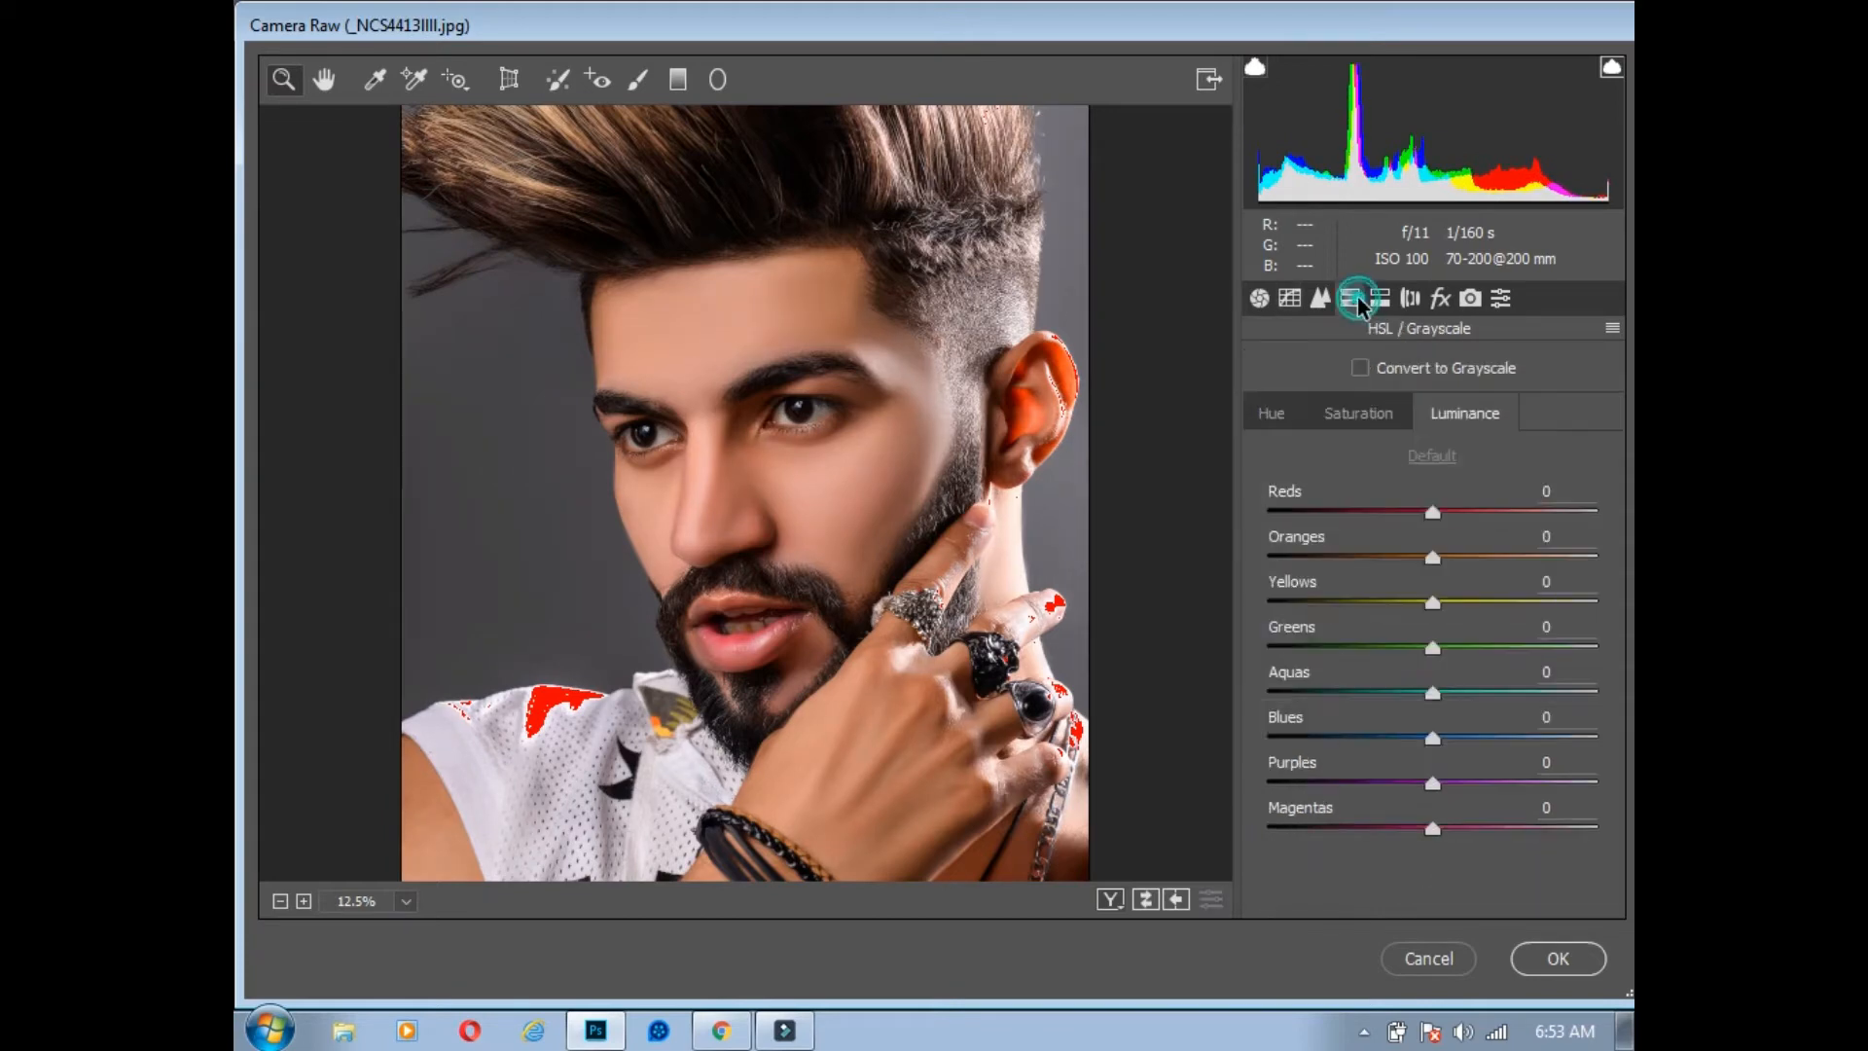
left_click(1458, 557)
left_click(1360, 422)
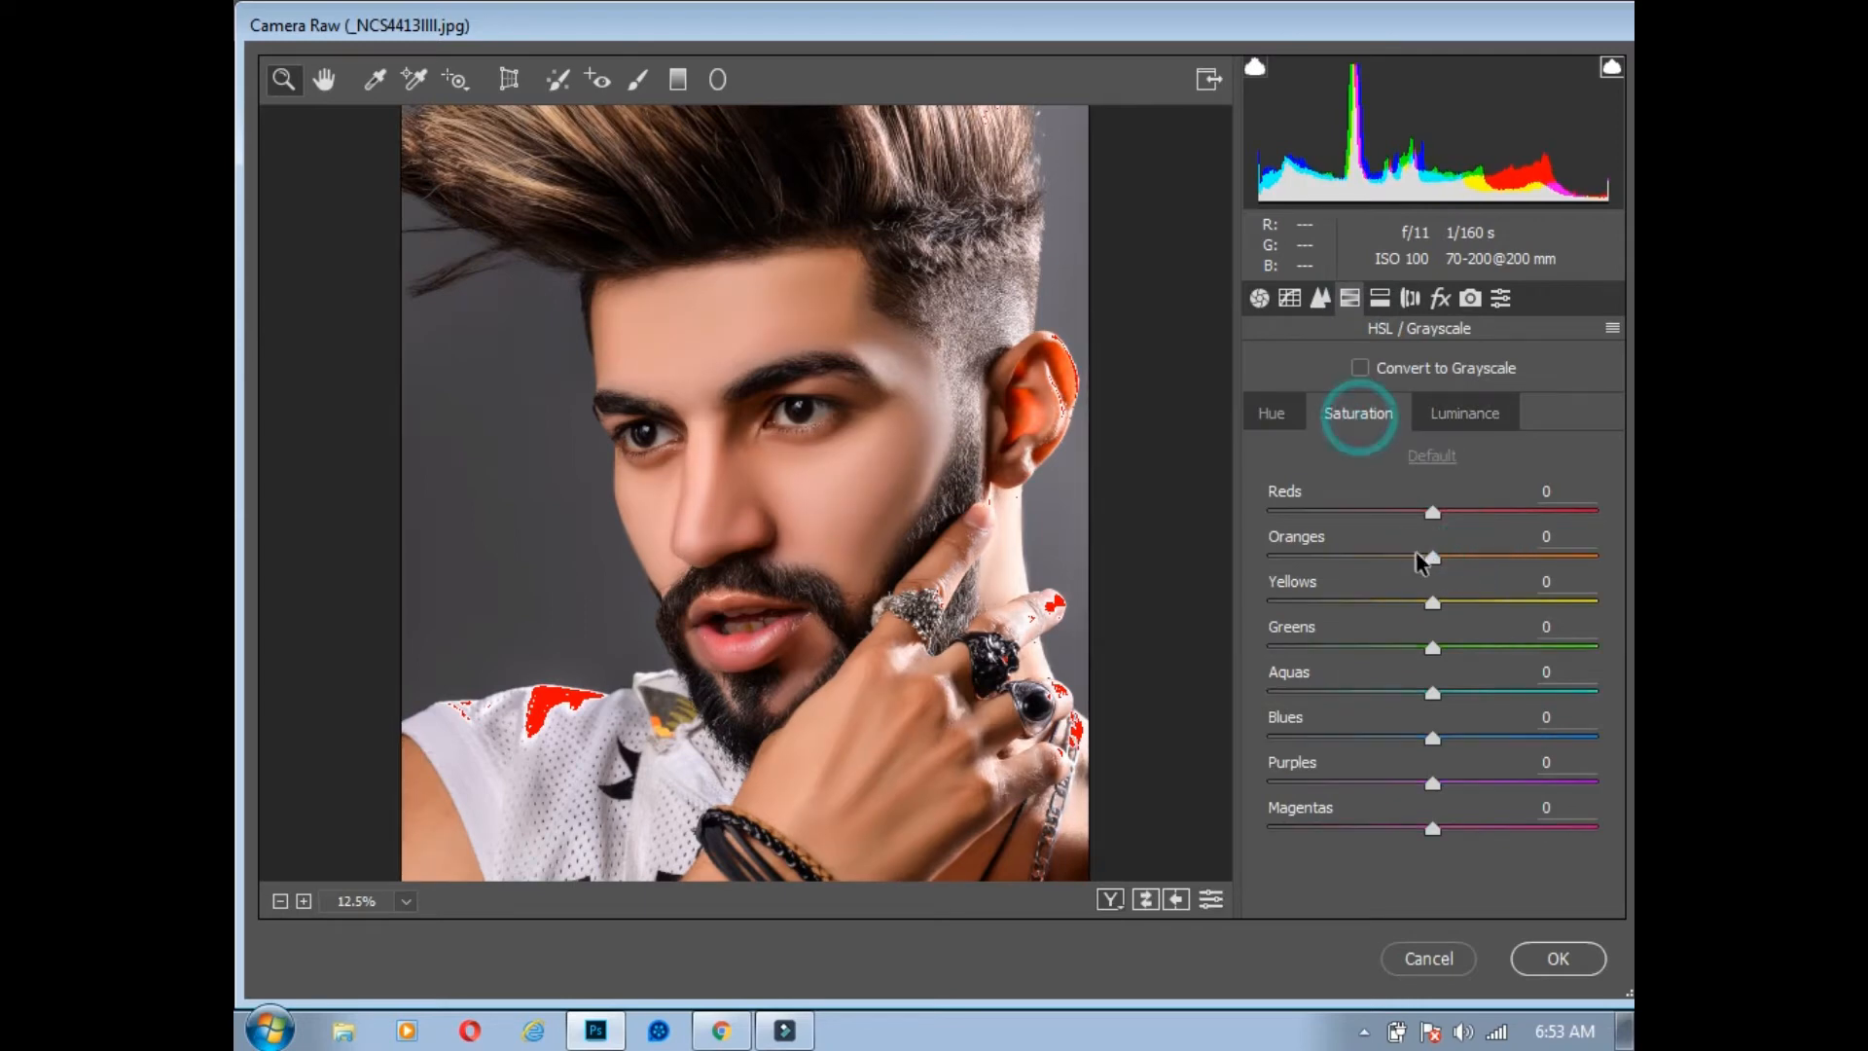
left_click(1413, 556)
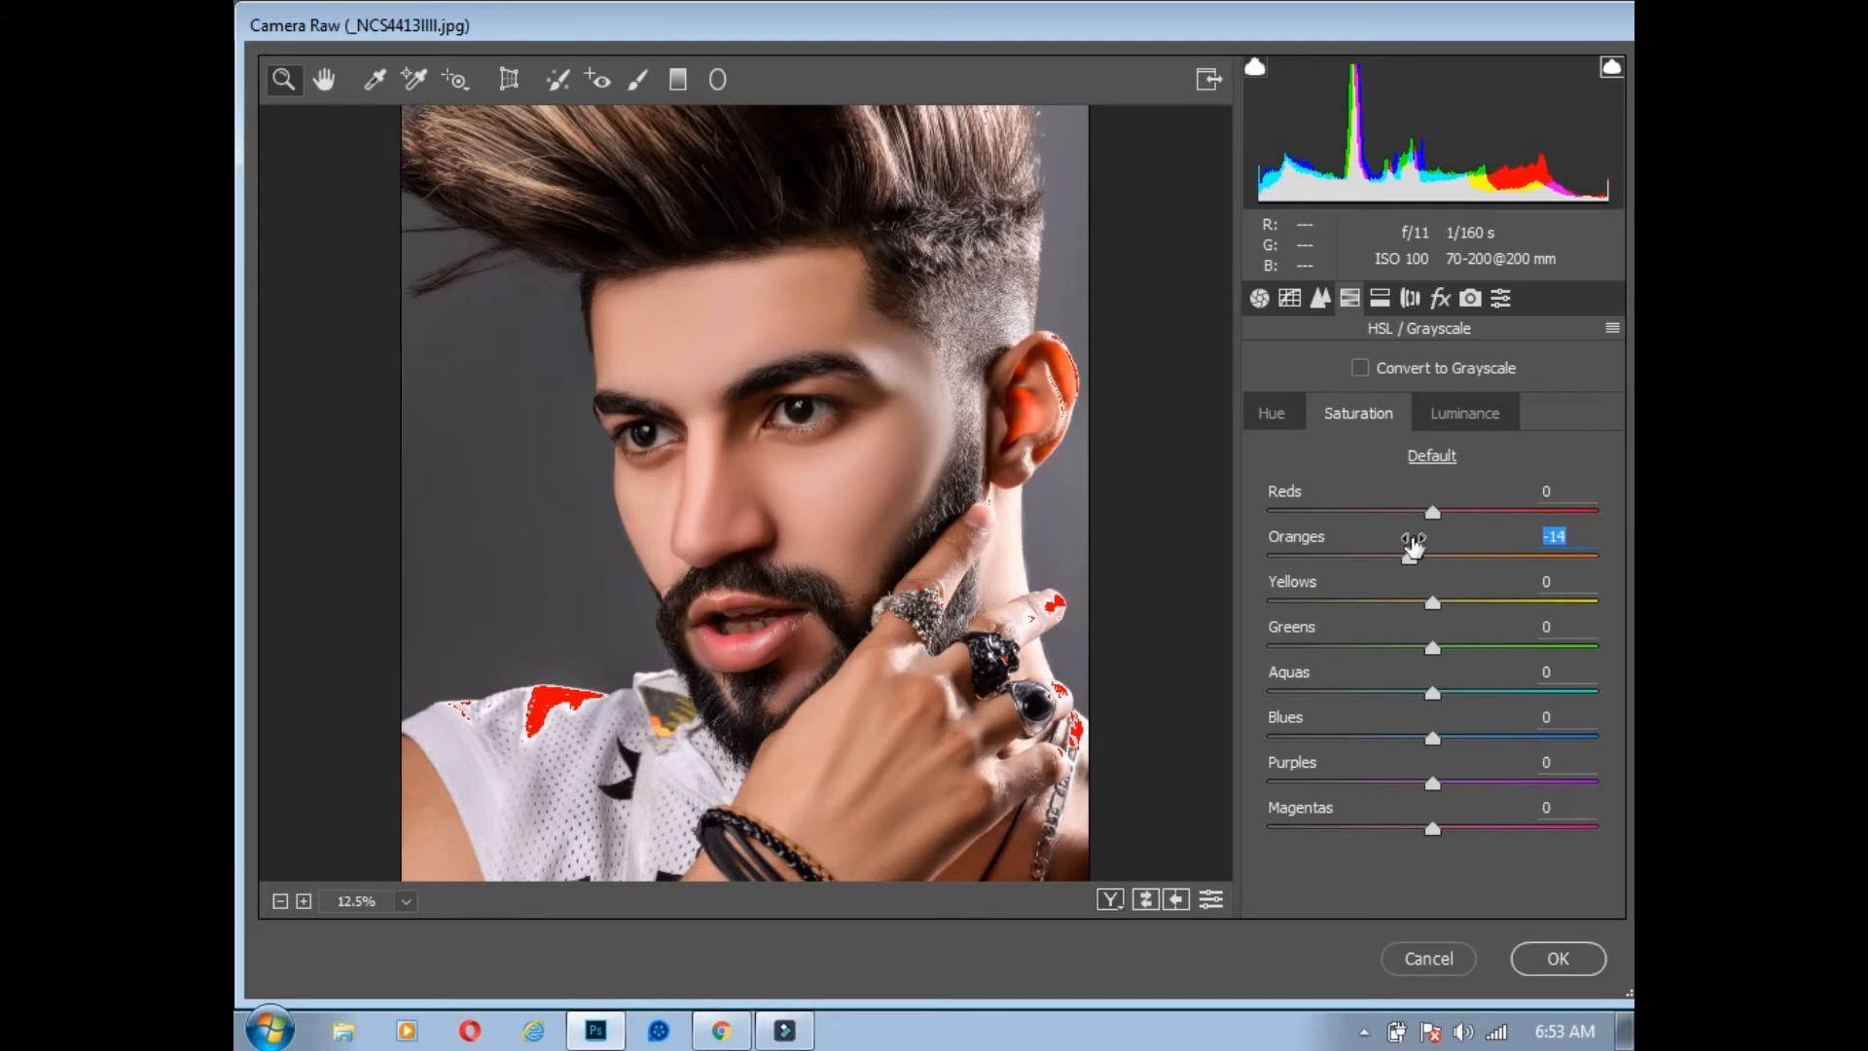
left_click_drag(1402, 557, 1394, 557)
left_click(1467, 413)
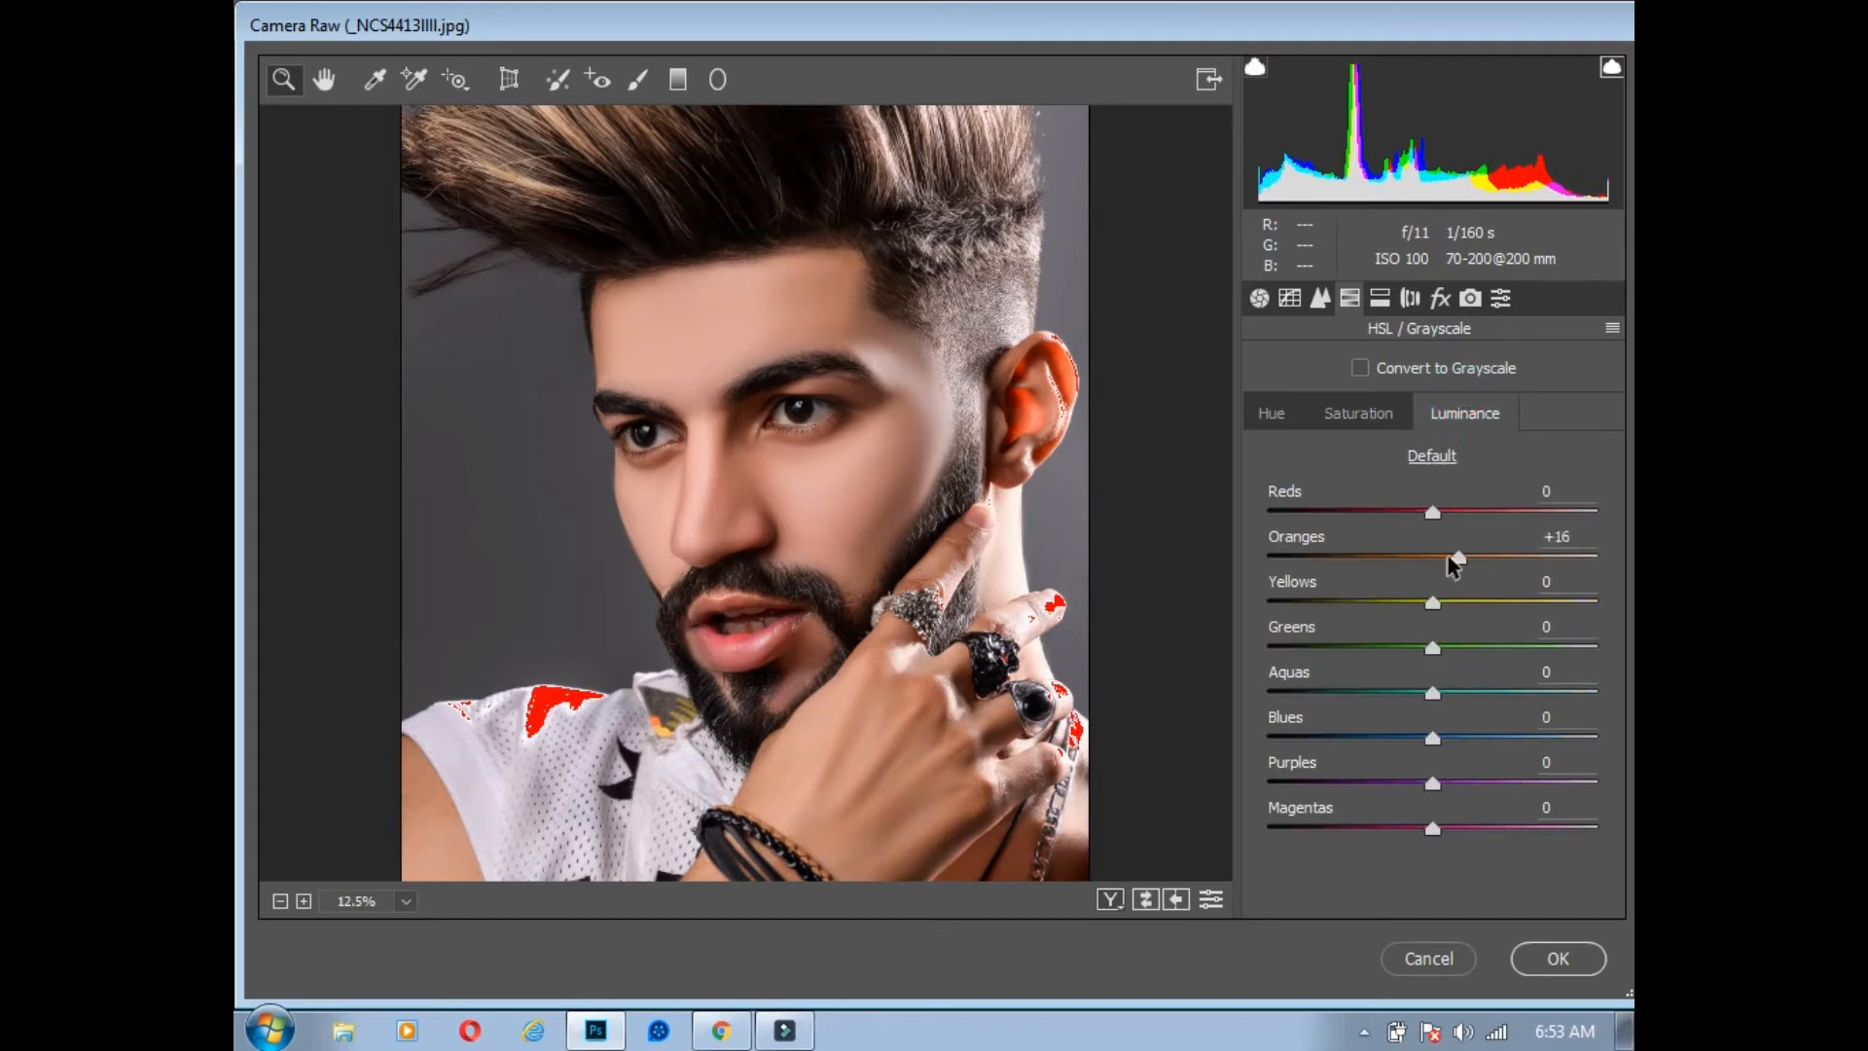
Step: Add a post-crop vignette of -27 and a grain amount of 8, and apply the Camera Raw adjustments
key("ctrl+minus")
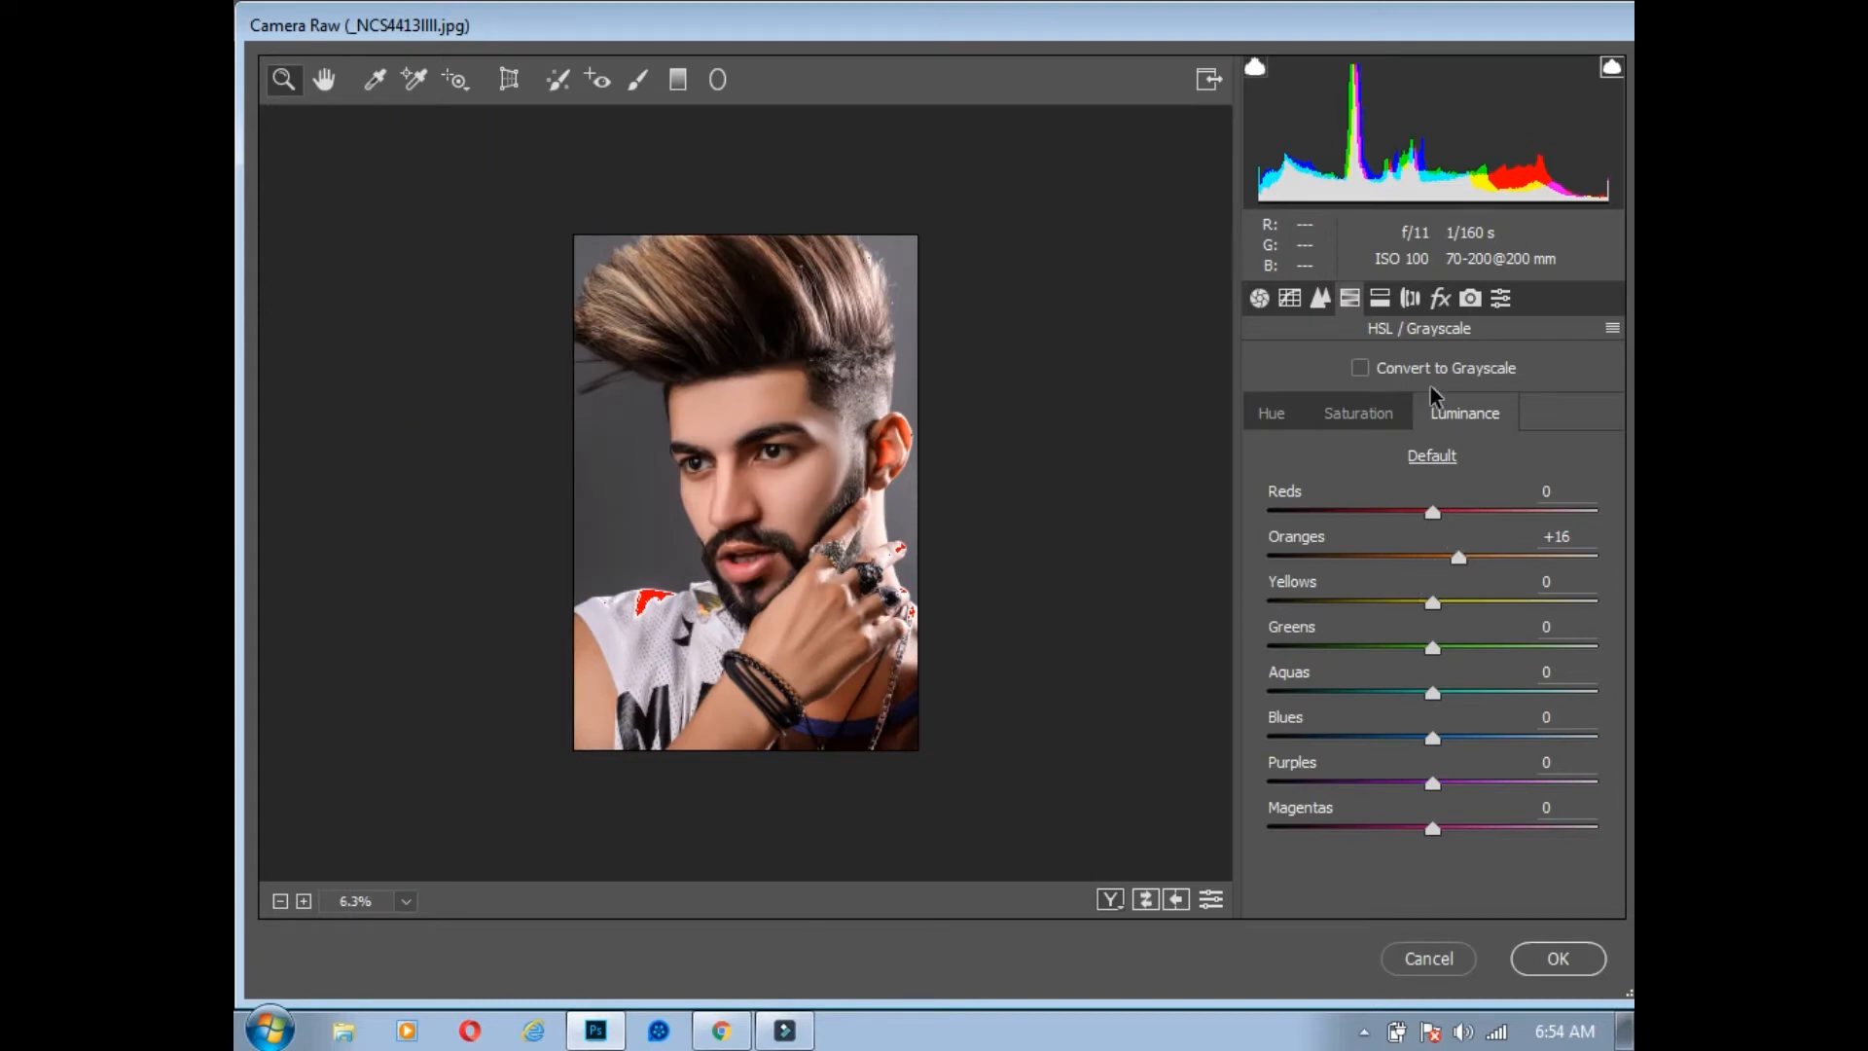
left_click(1470, 298)
left_click(1440, 297)
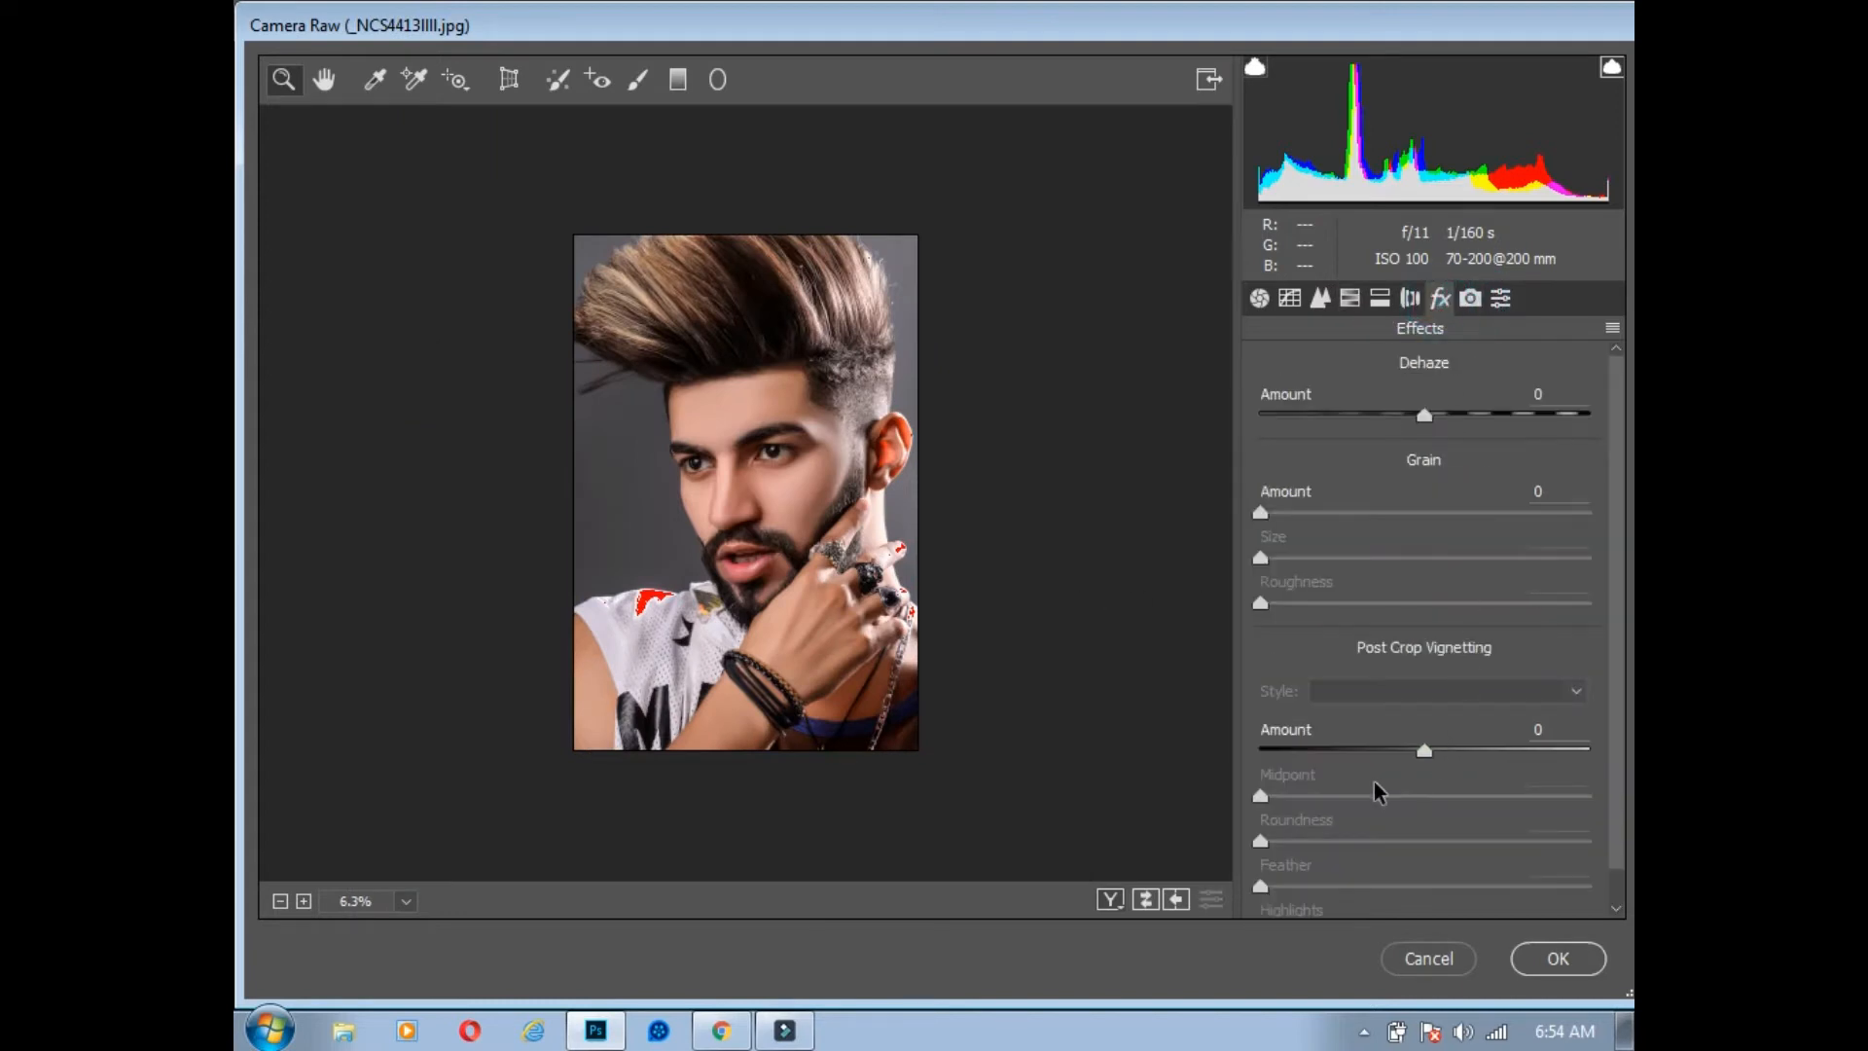
left_click_drag(1429, 756, 1385, 755)
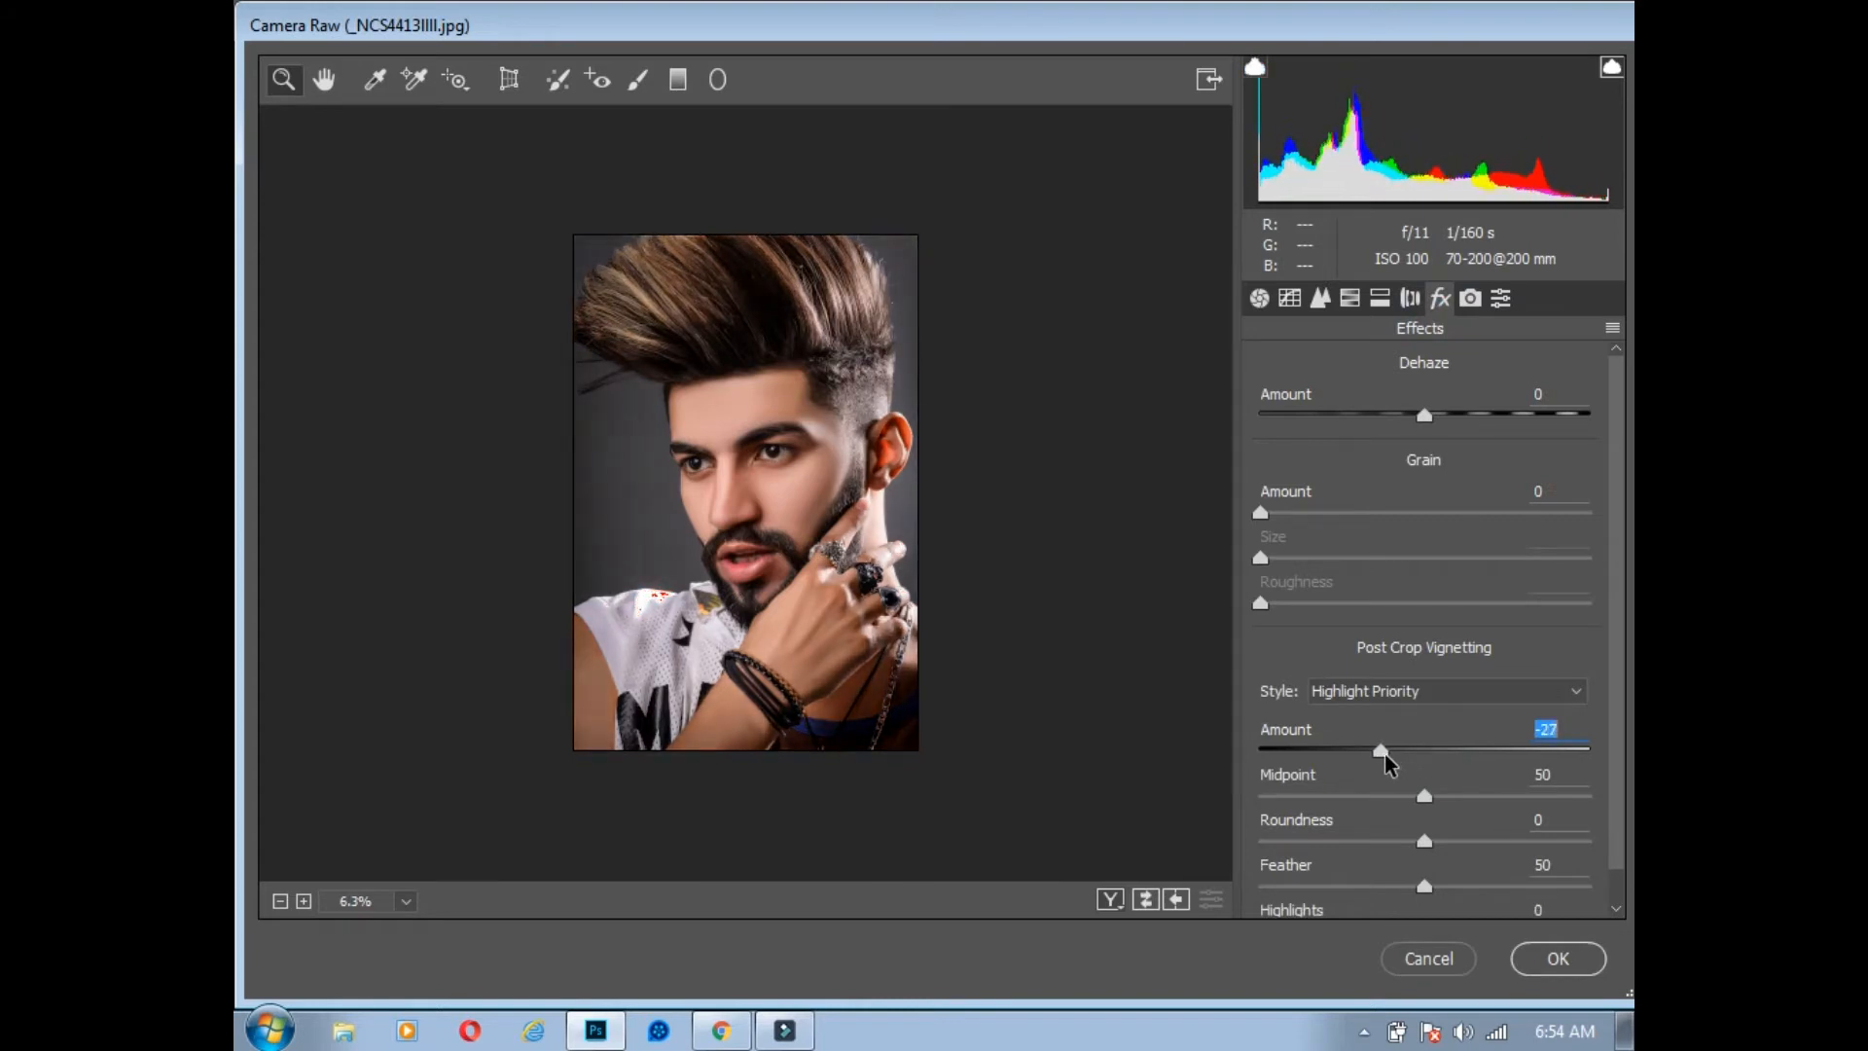
left_click(1281, 514)
left_click_drag(1281, 519, 1286, 522)
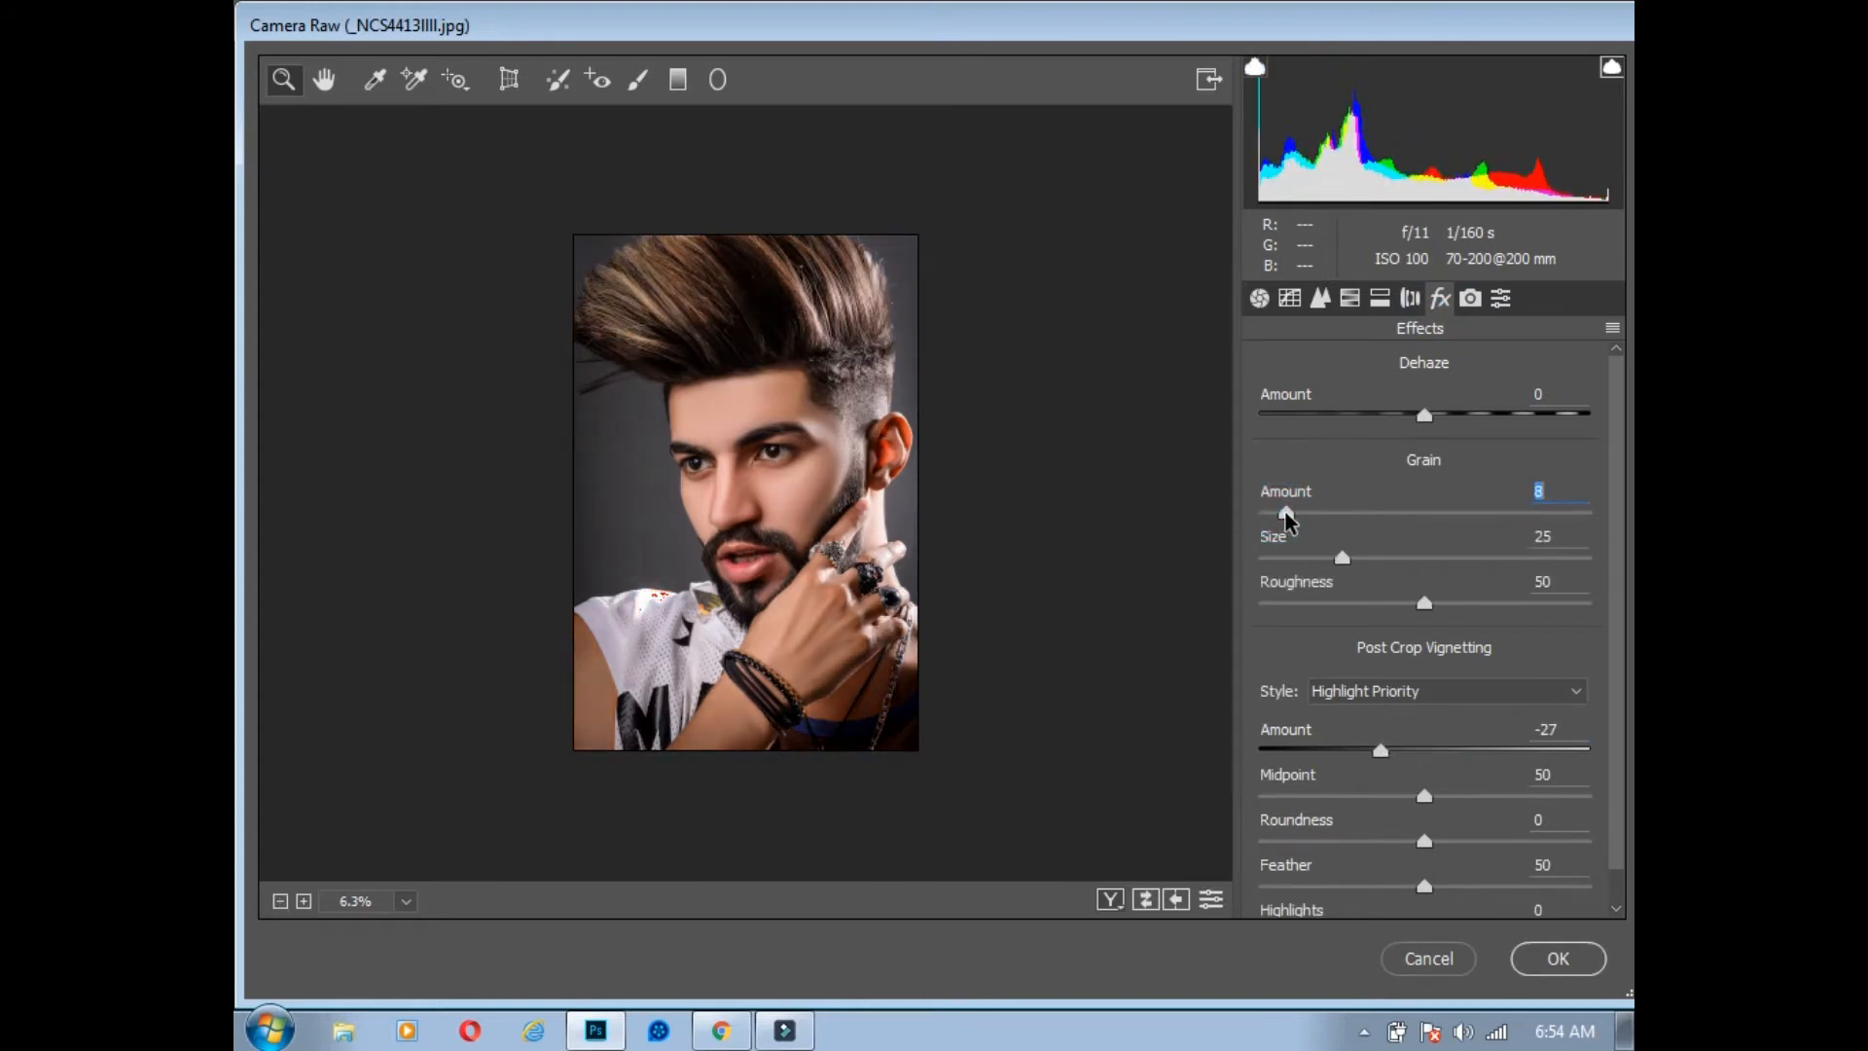
left_click(1558, 959)
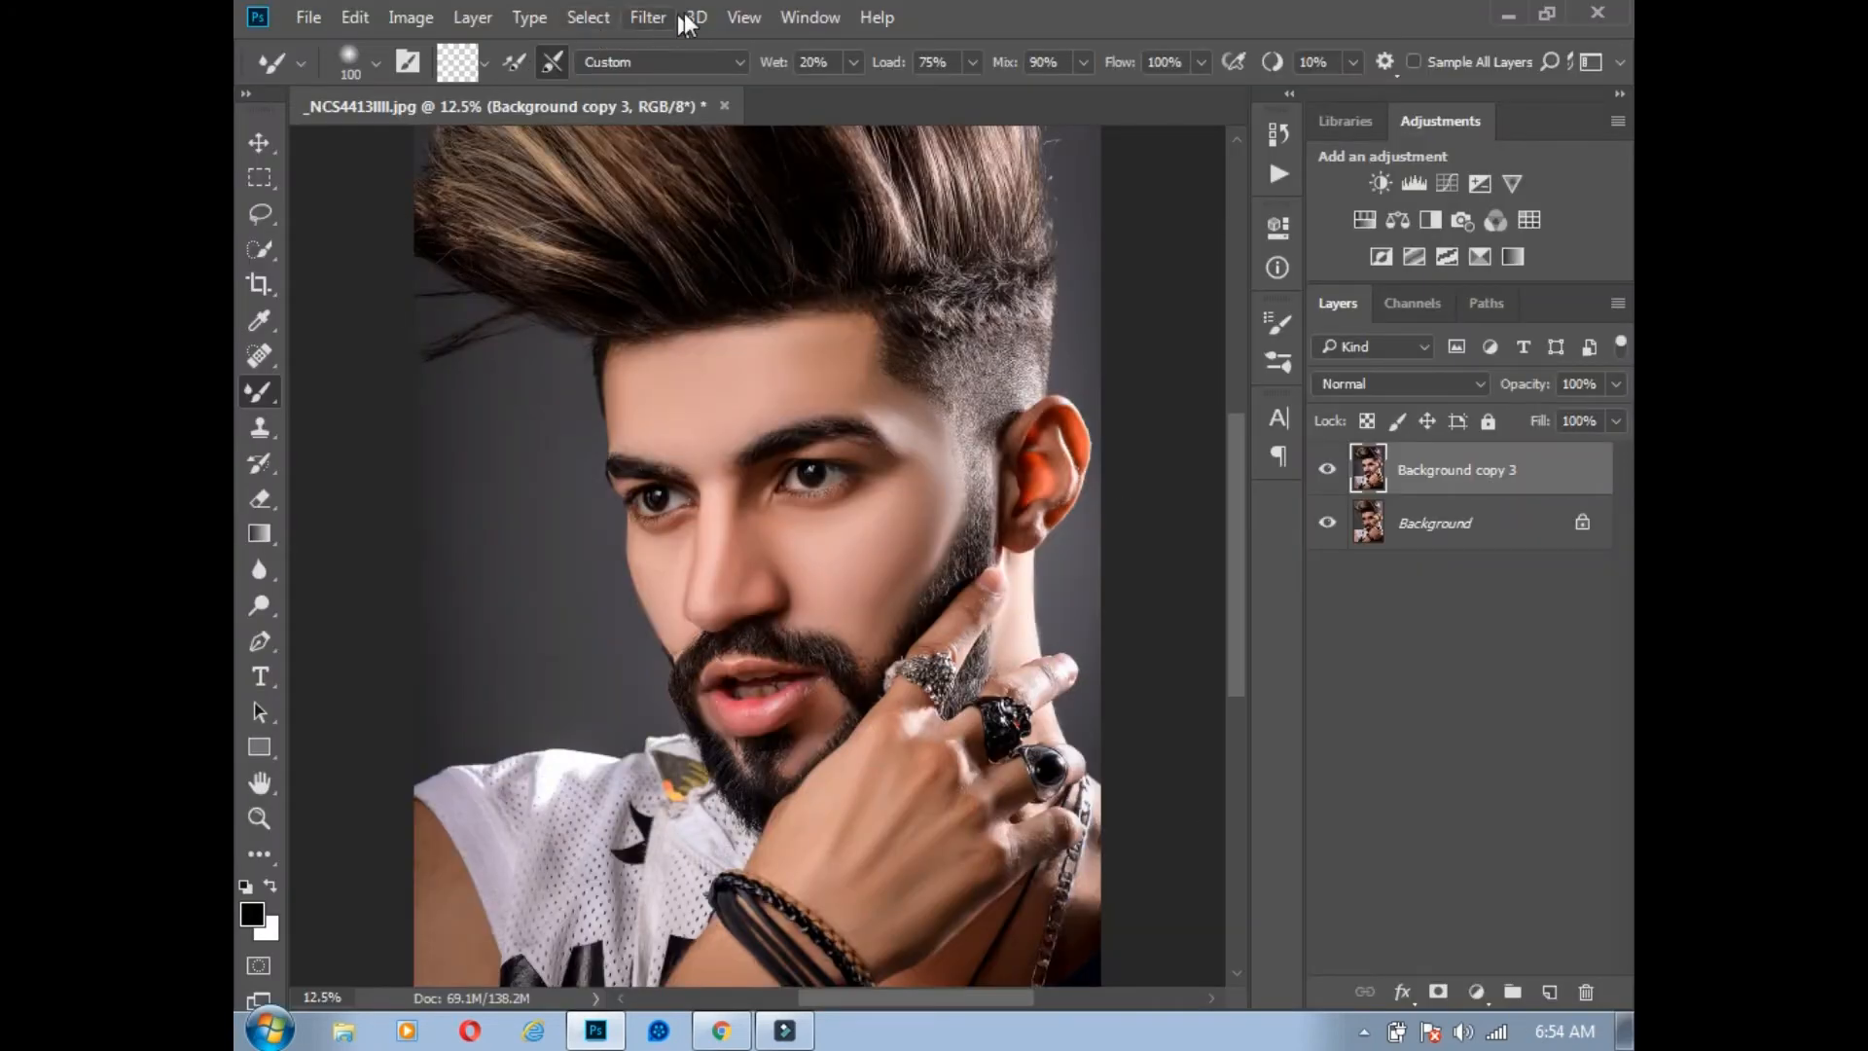
Step: Duplicate the Background copy 3 layer
left_click(666, 17)
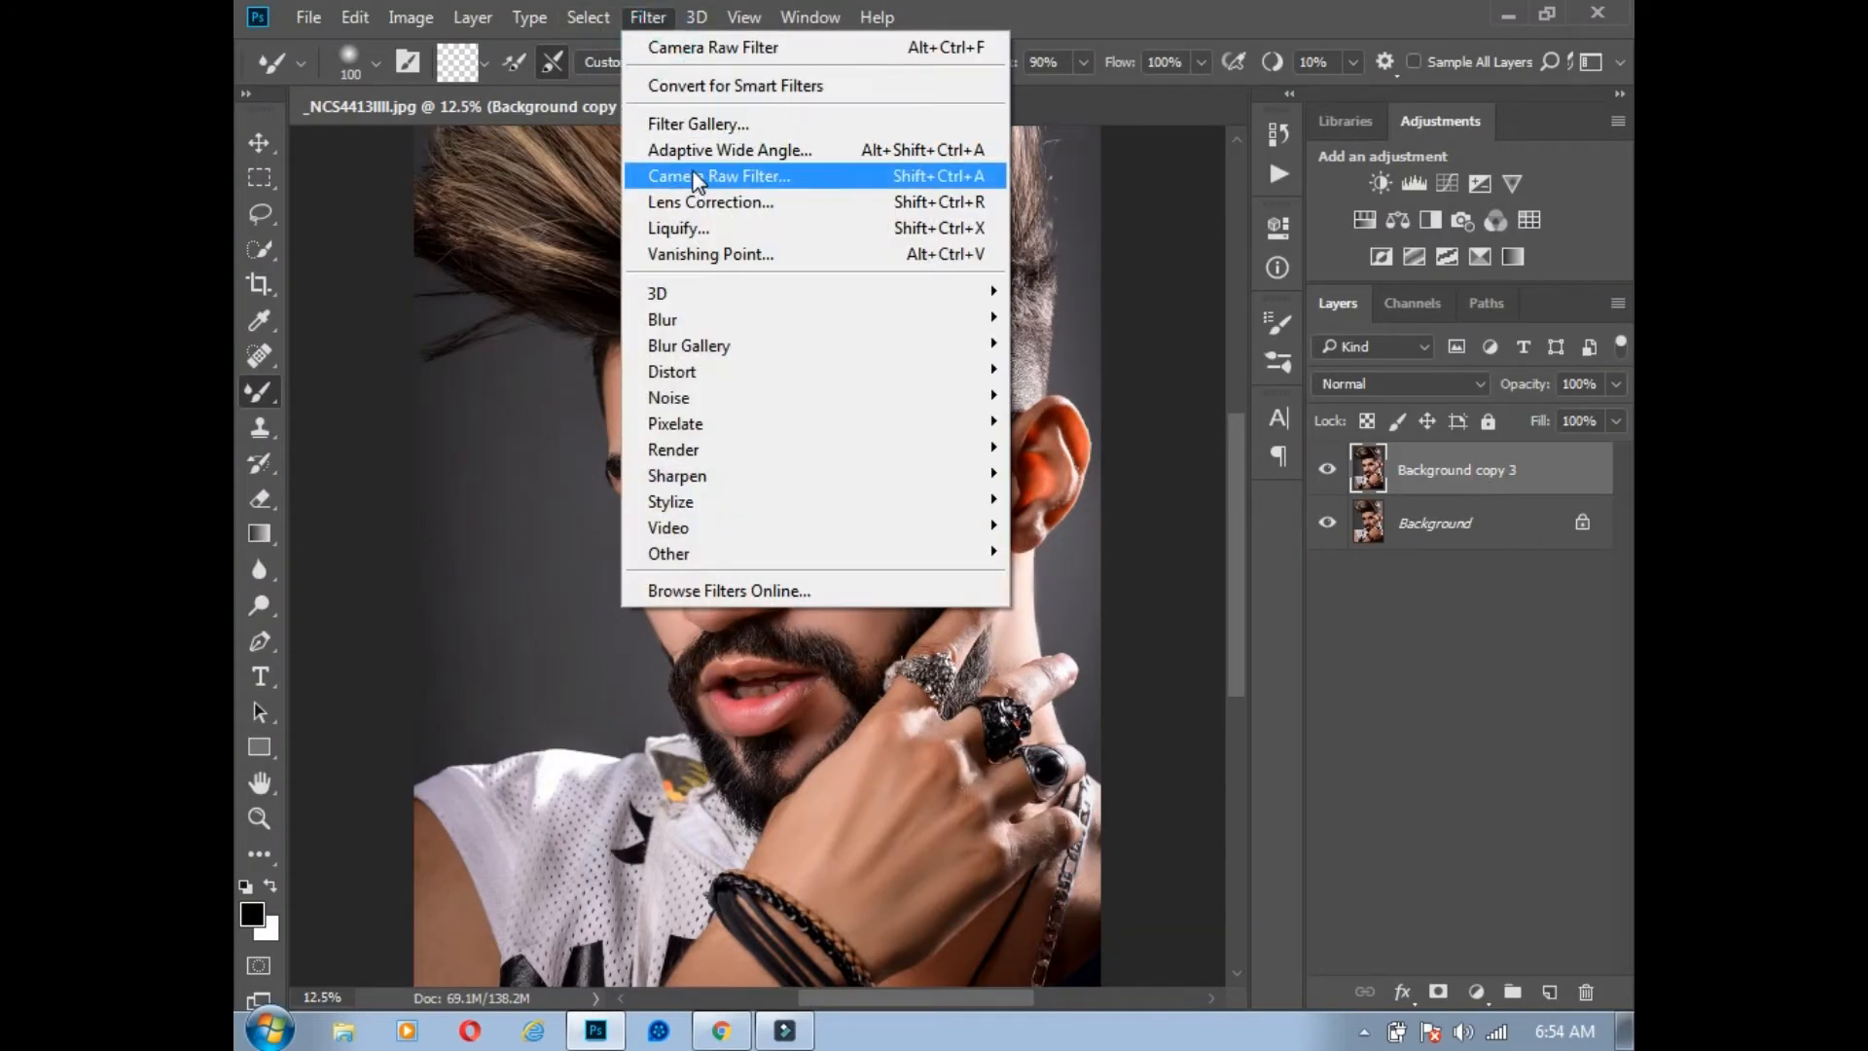
left_click(1375, 486)
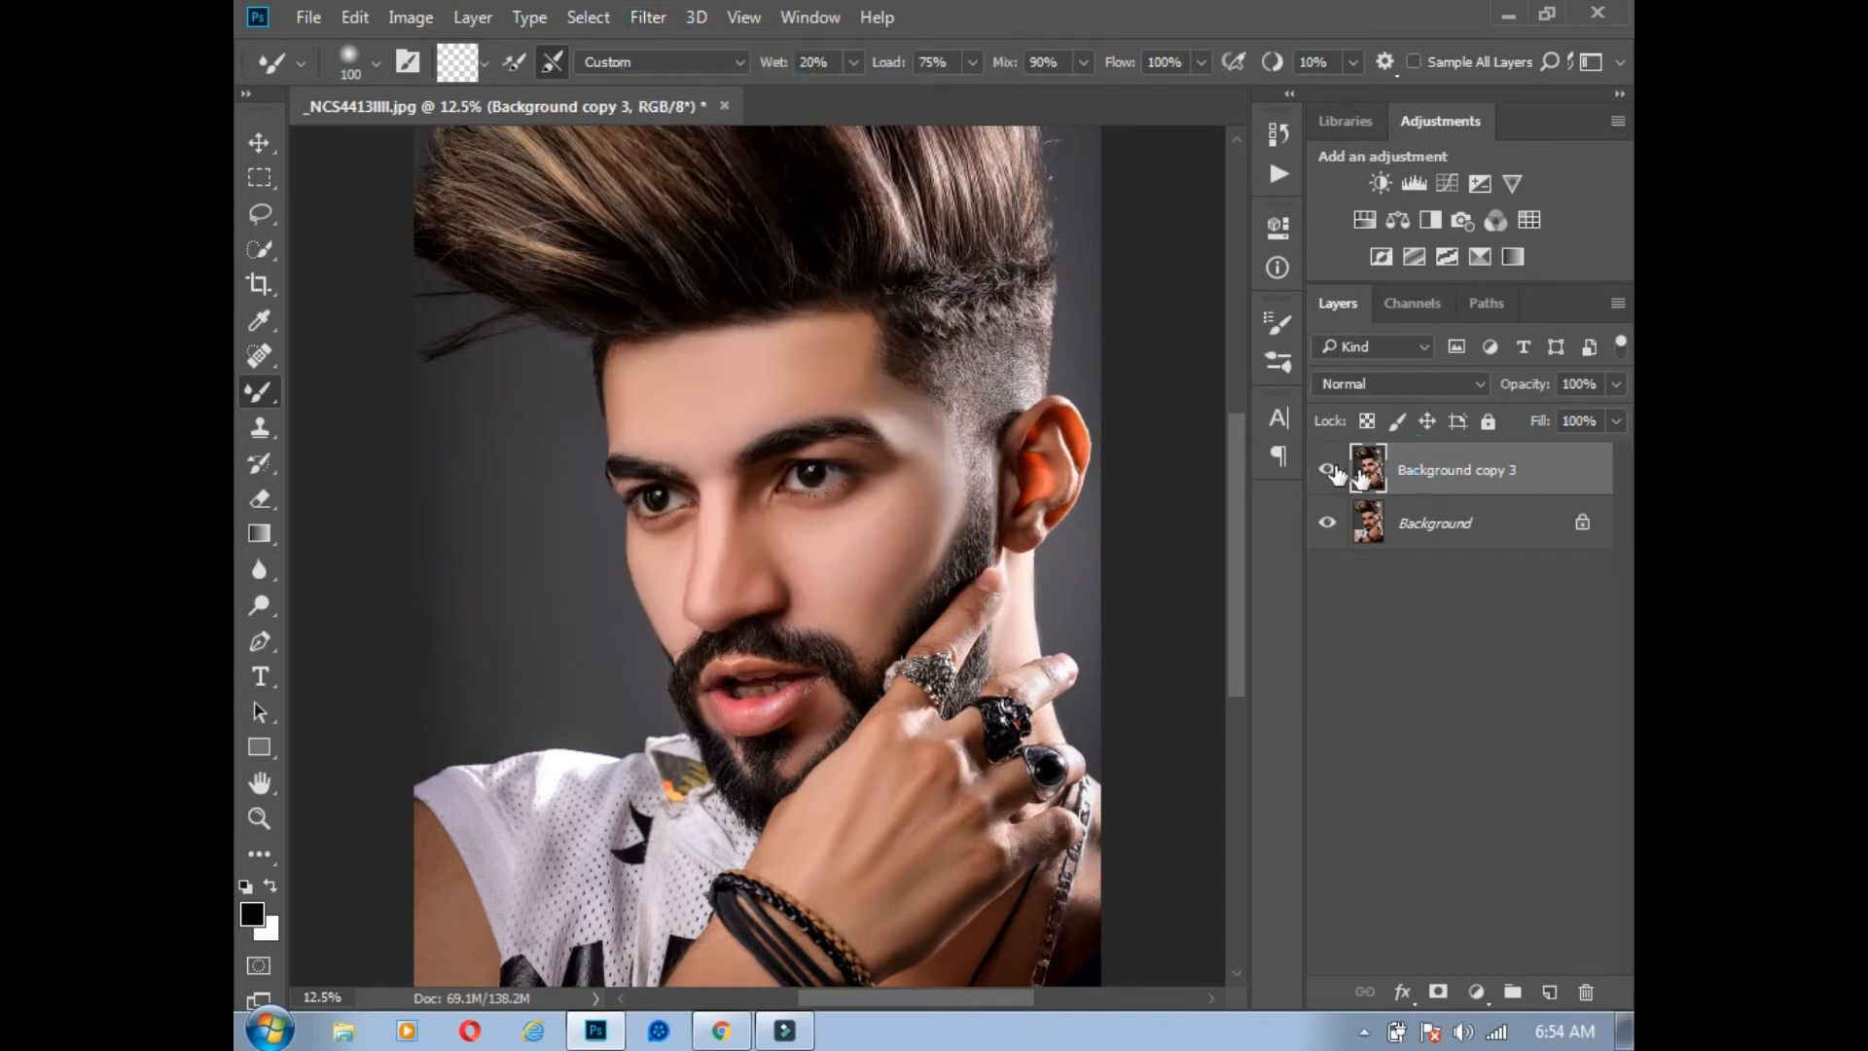
key("ctrl+j")
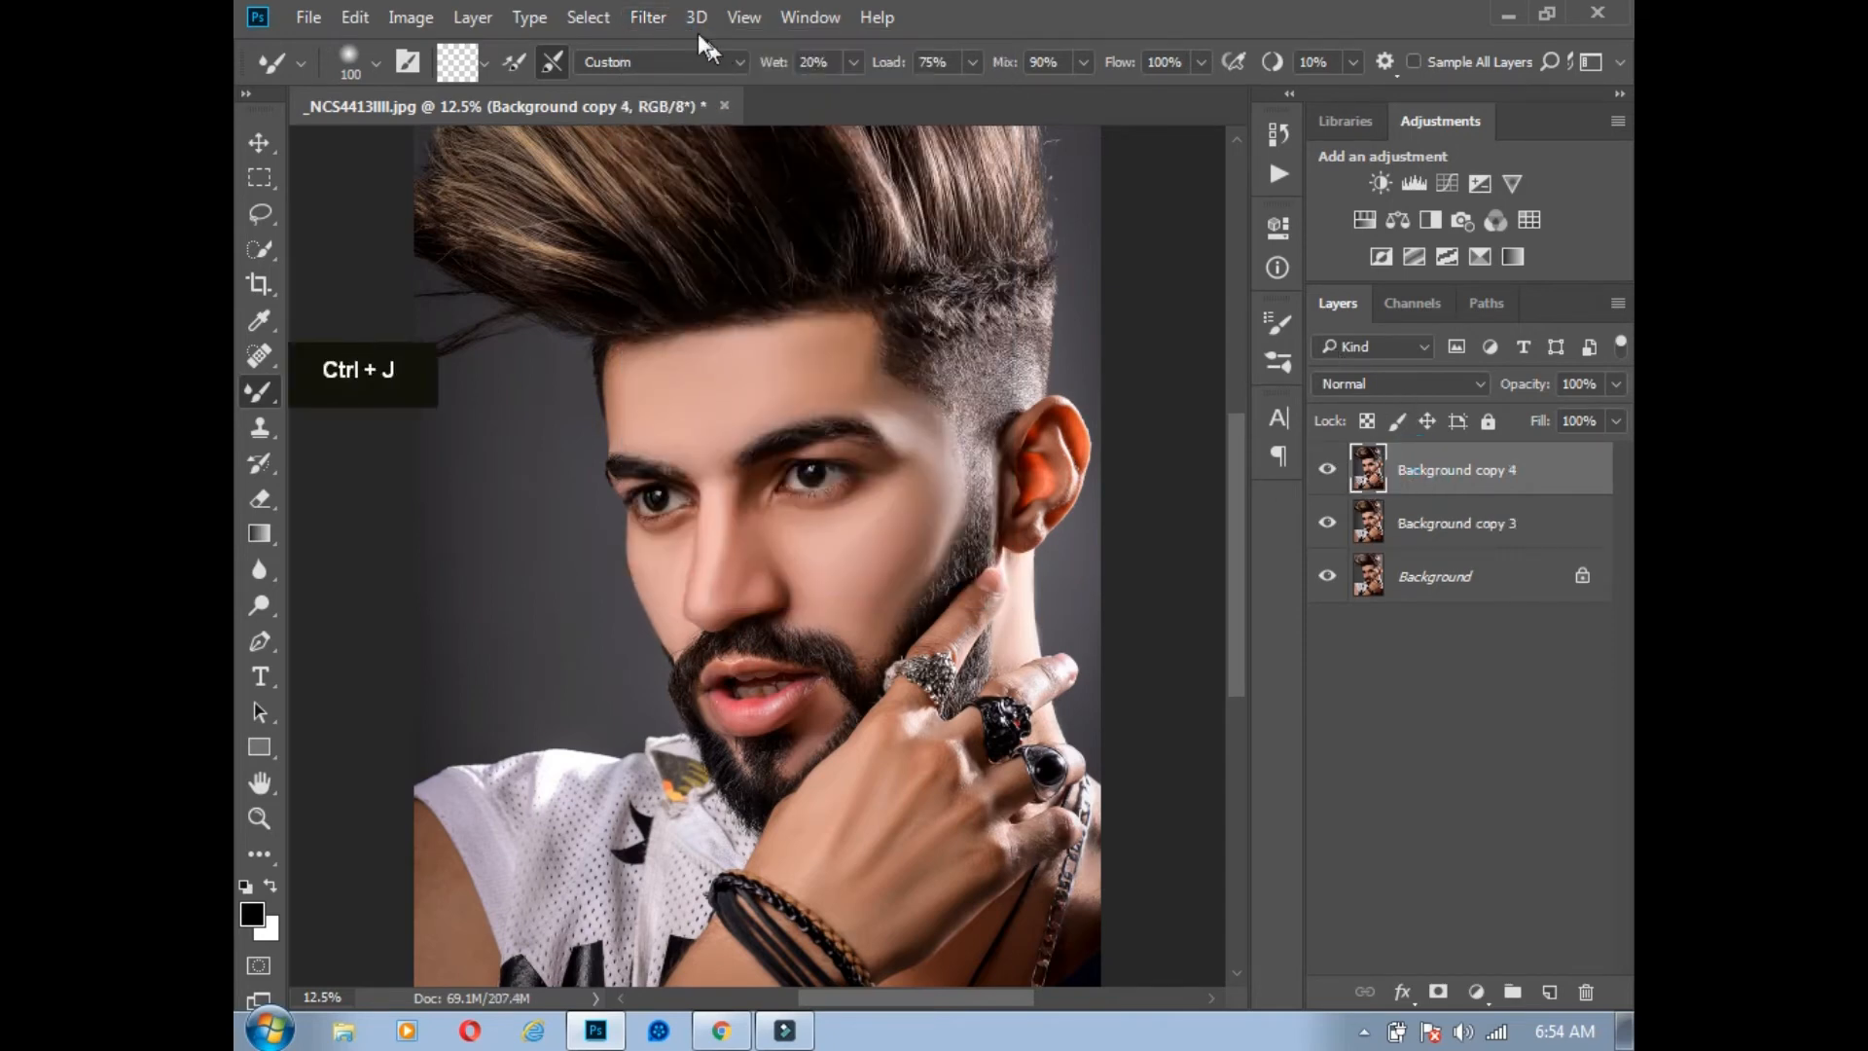
Step: Open the Camera Raw Filter on the duplicated layer and set Saturation to +25
left_click(648, 17)
left_click(686, 175)
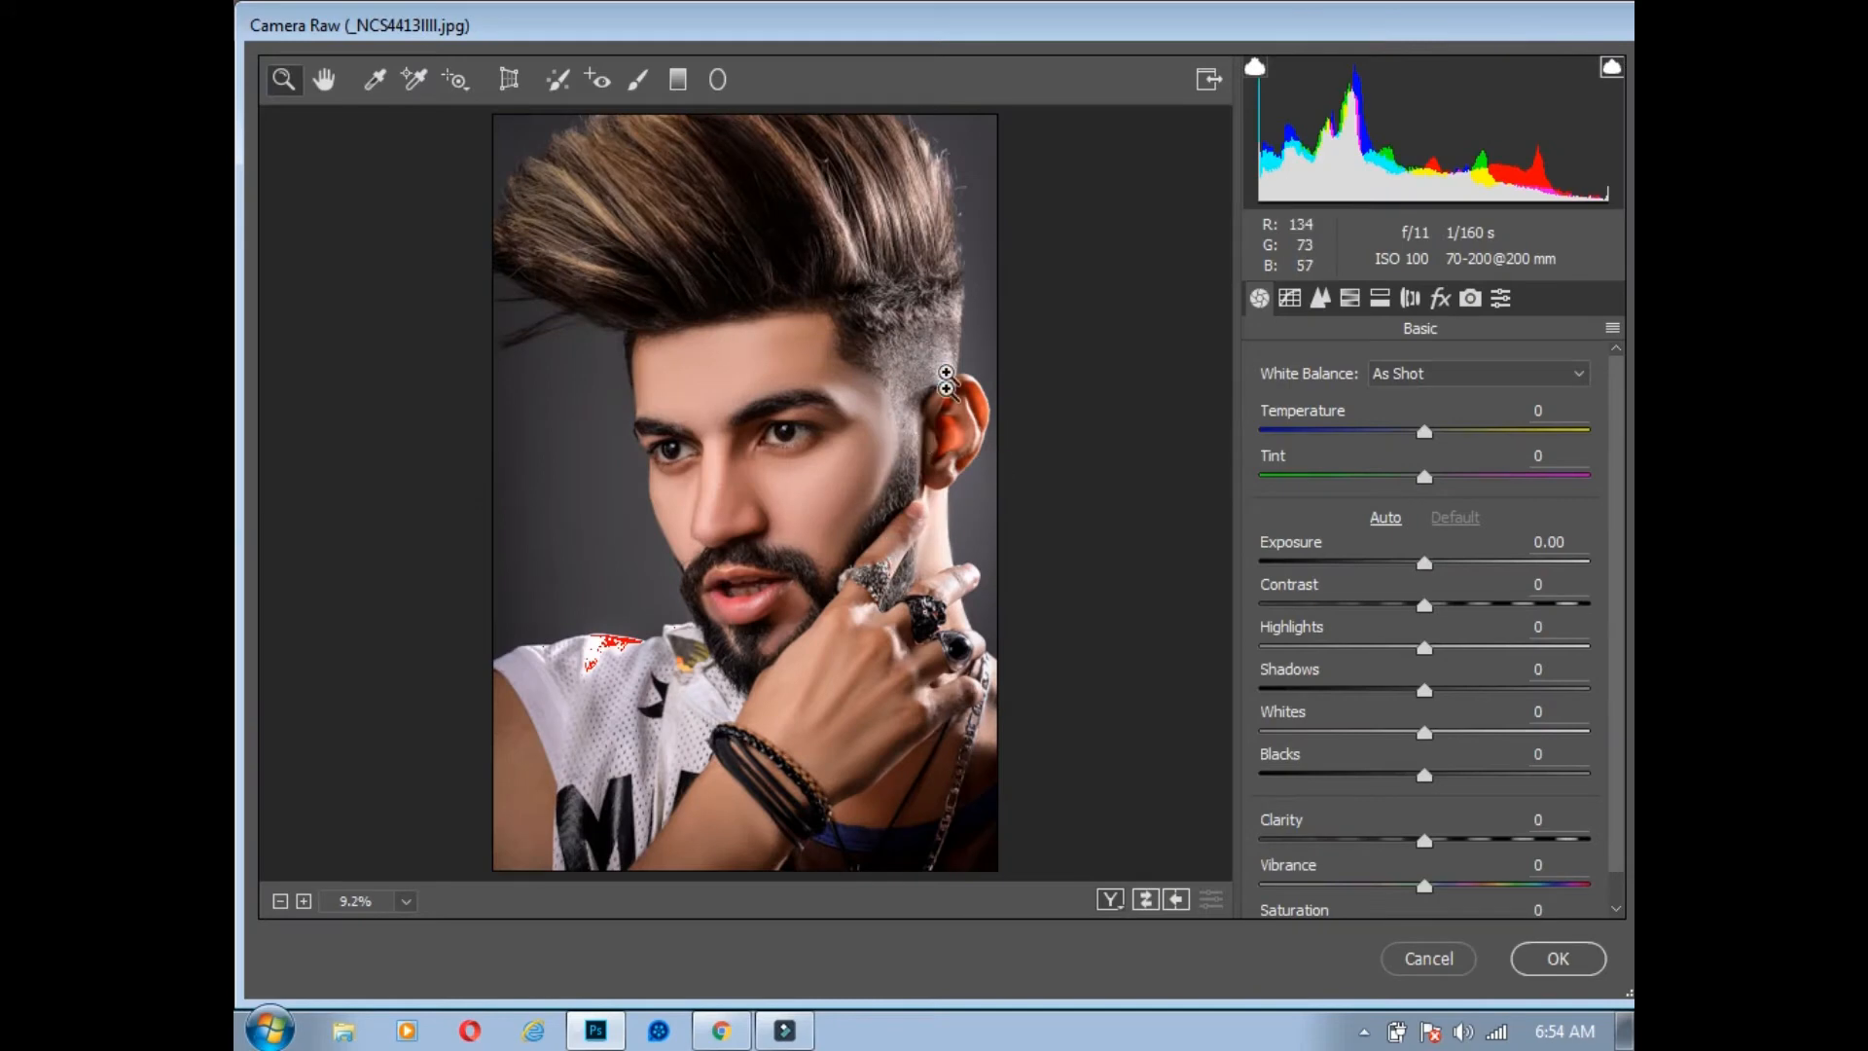
scroll(1610, 707, "down", 1)
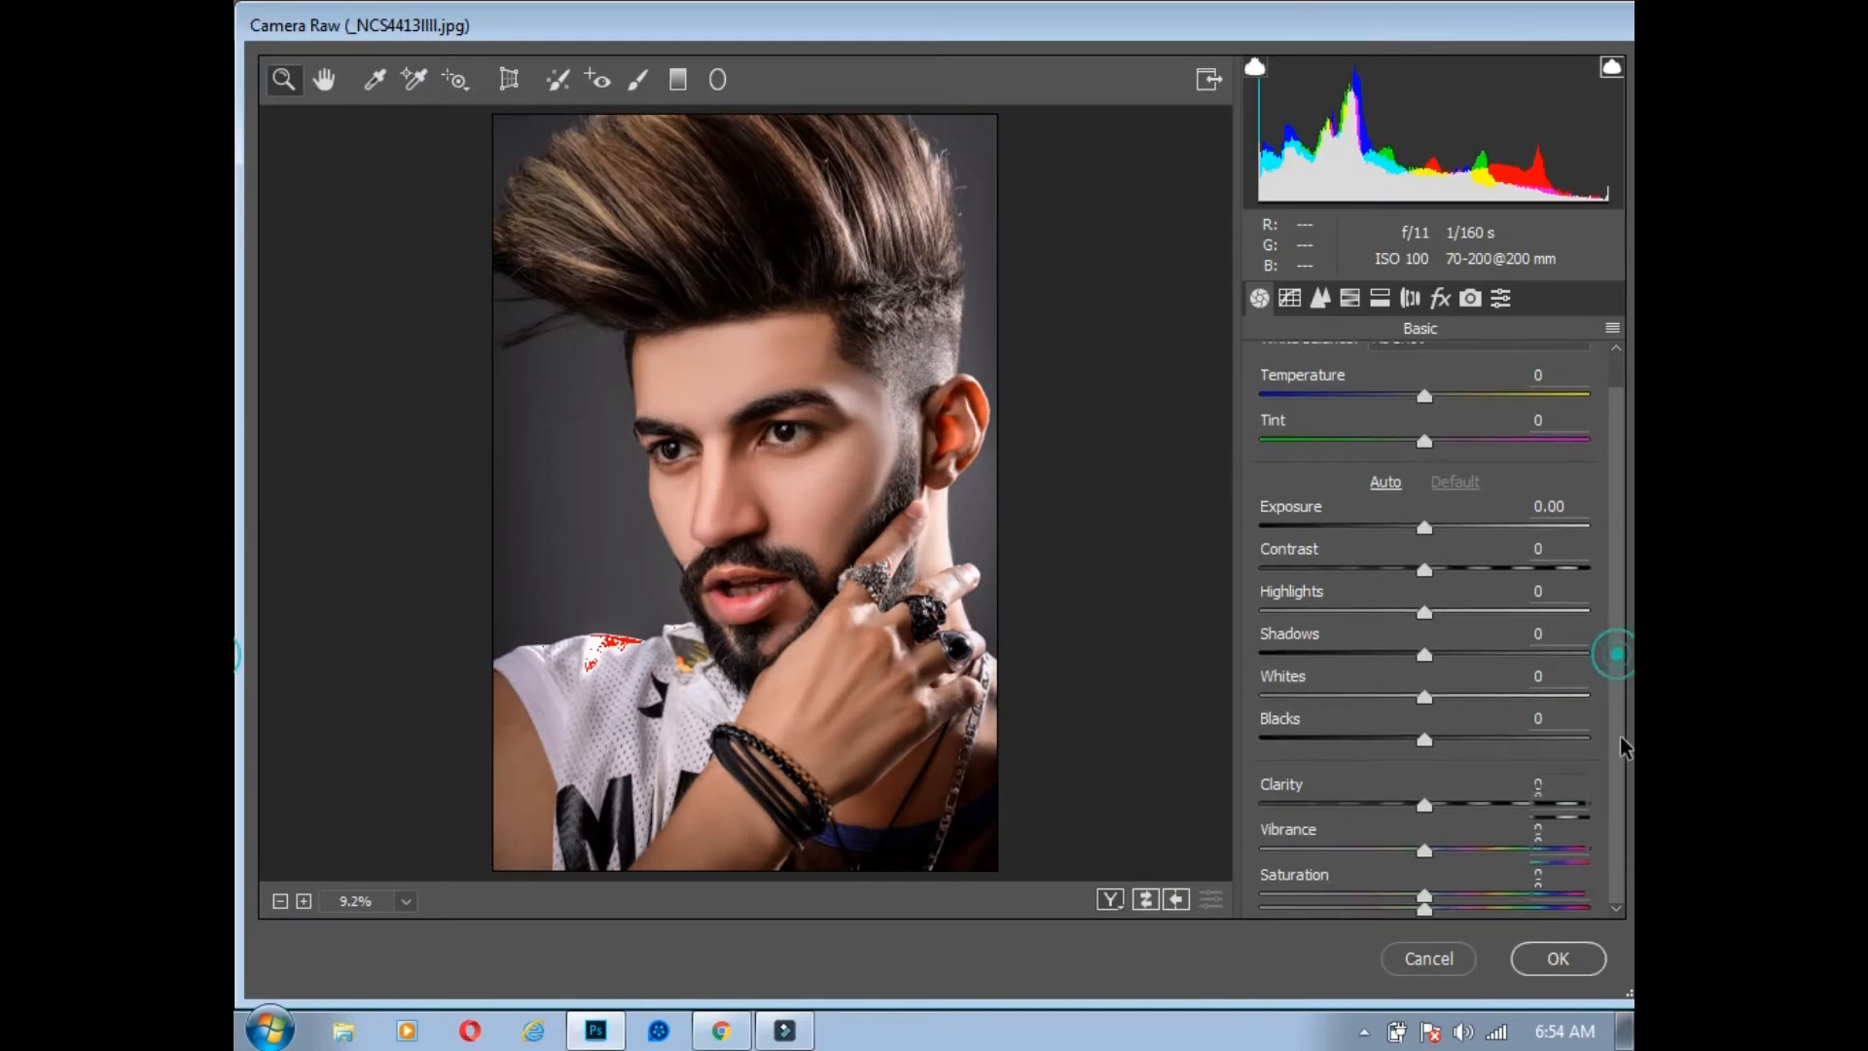
left_click(1465, 895)
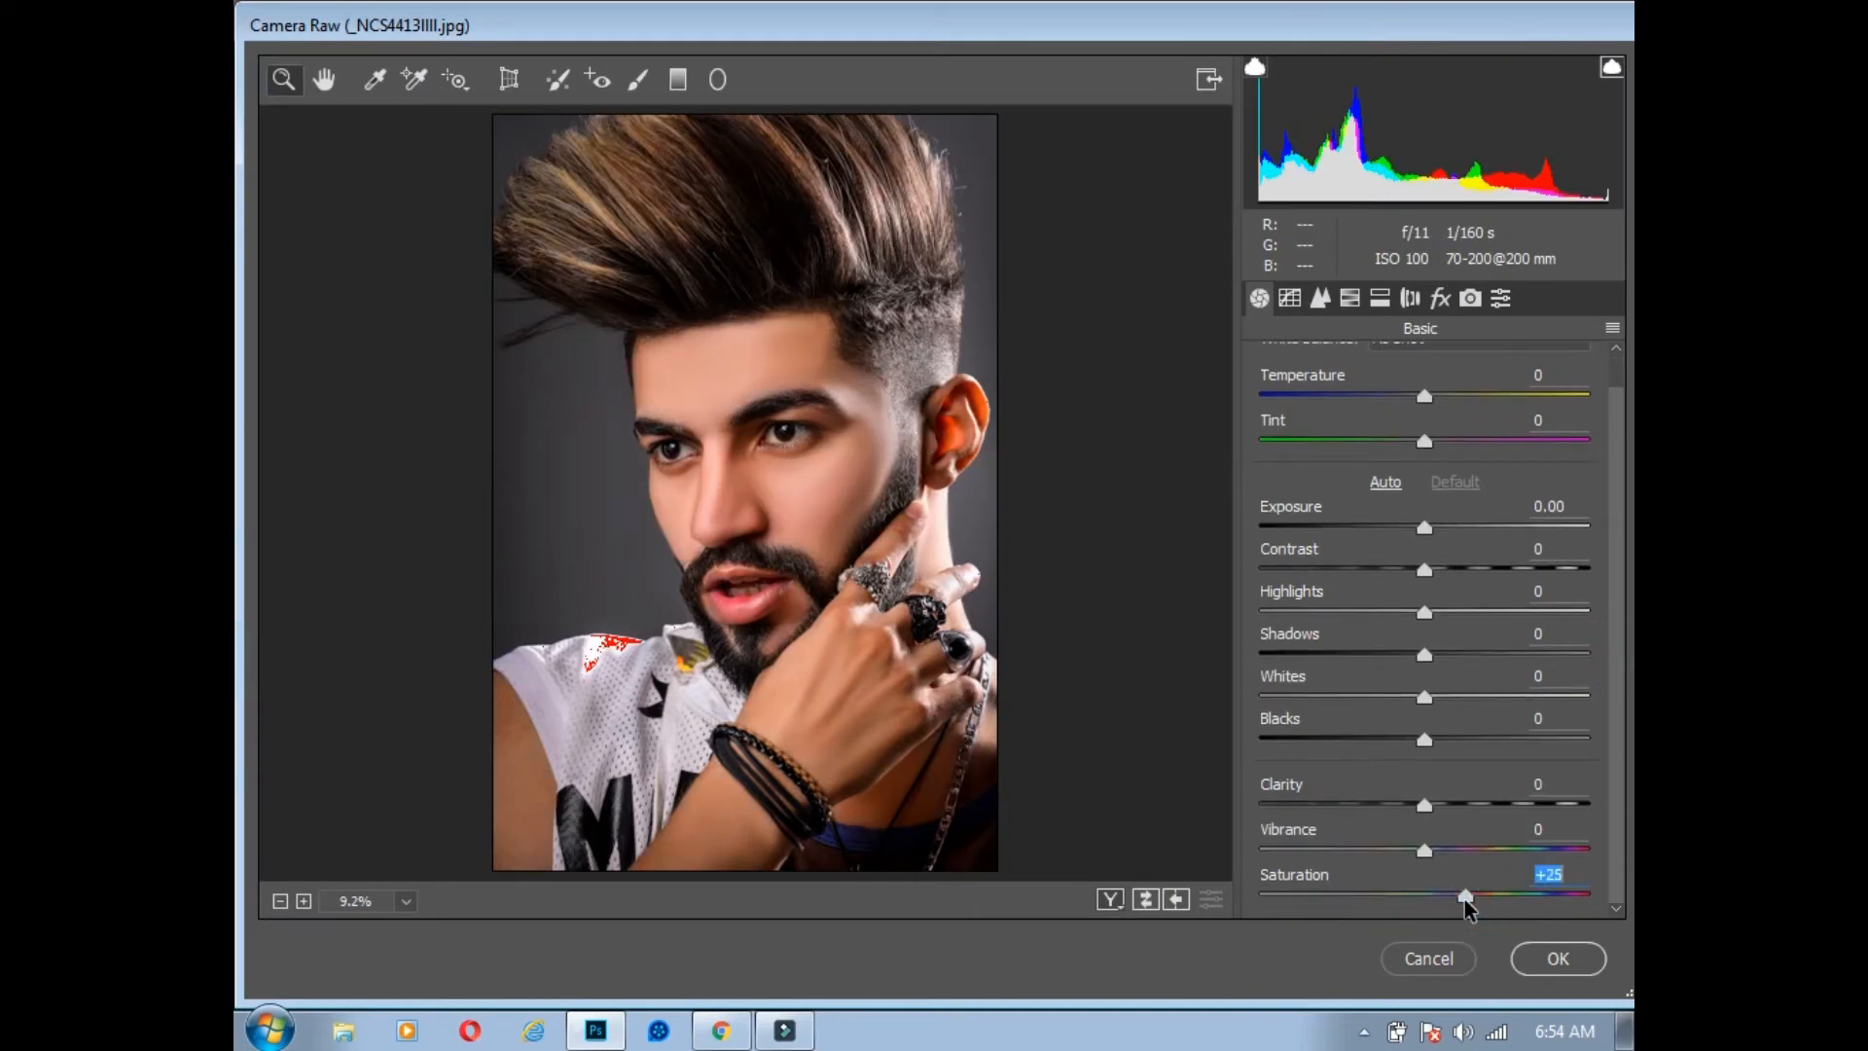
Step: Reset the overall Saturation to 0, set the Oranges saturation to +71, and apply the Camera Raw adjustments
left_click_drag(1450, 905, 1423, 897)
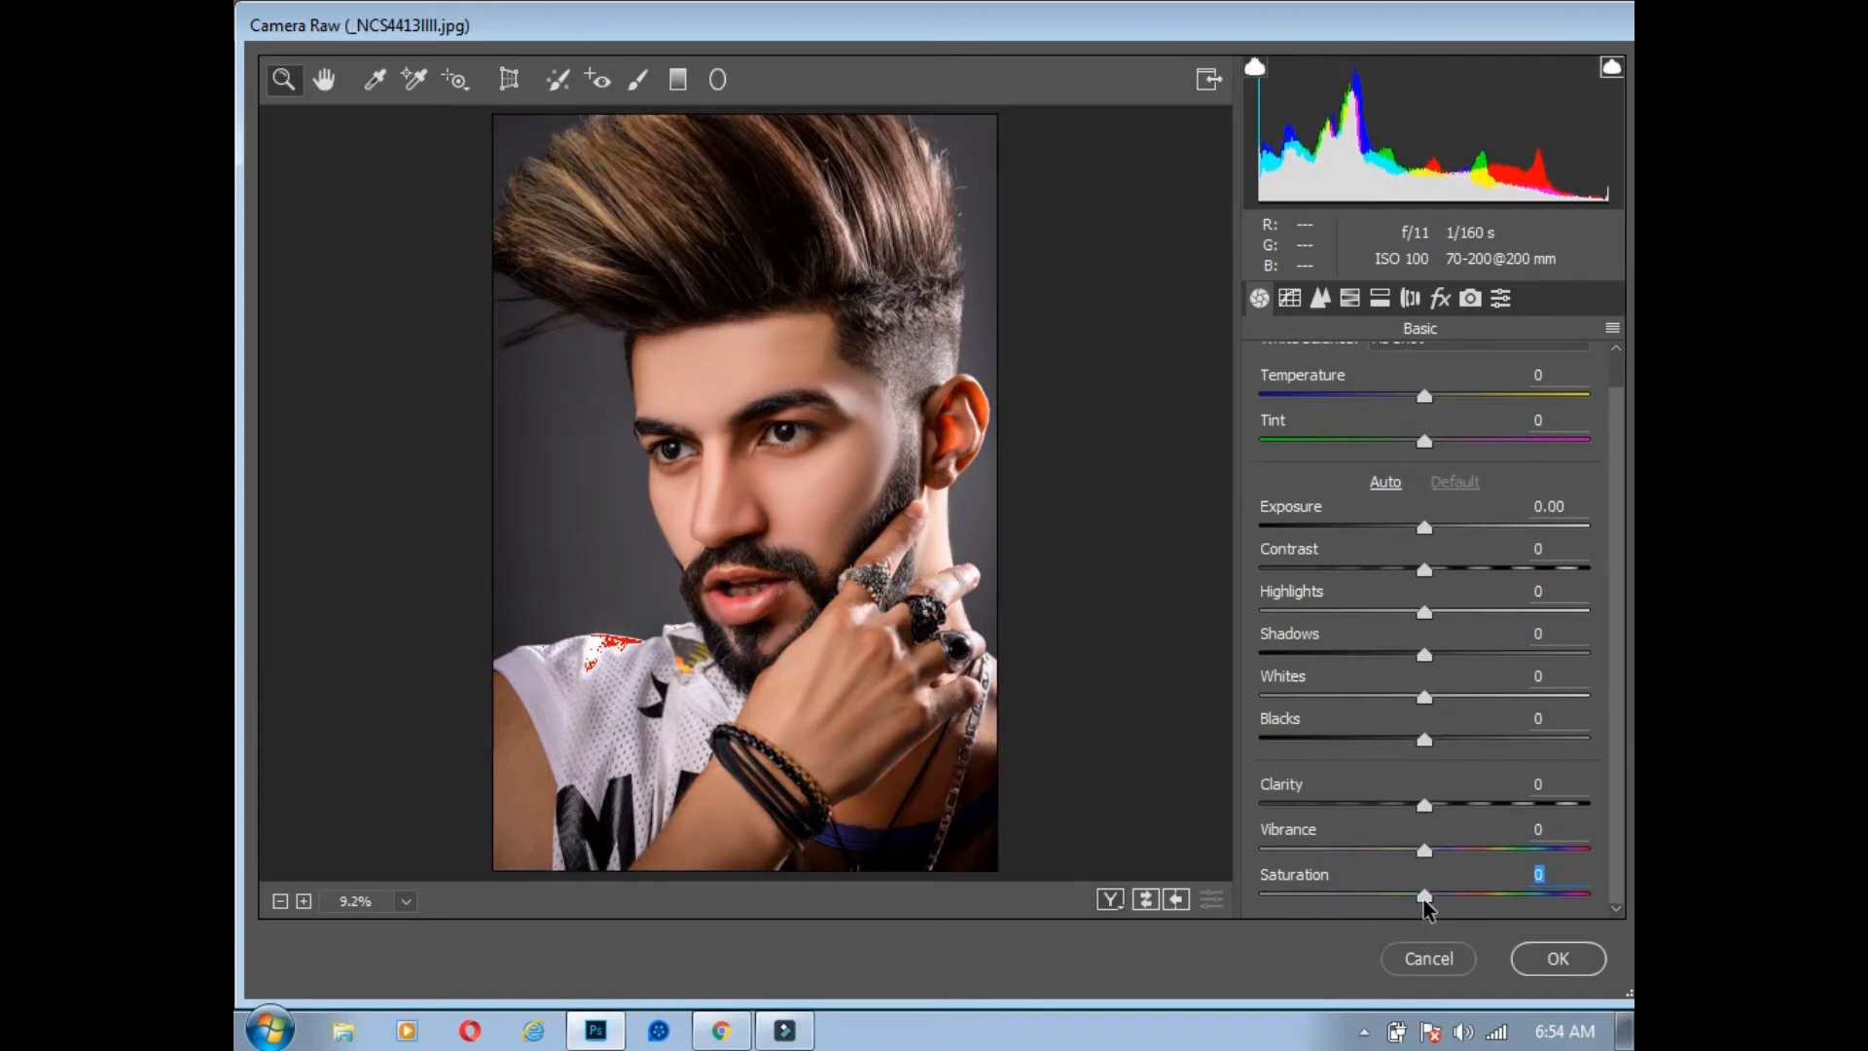
left_click(1375, 302)
double_click(1349, 297)
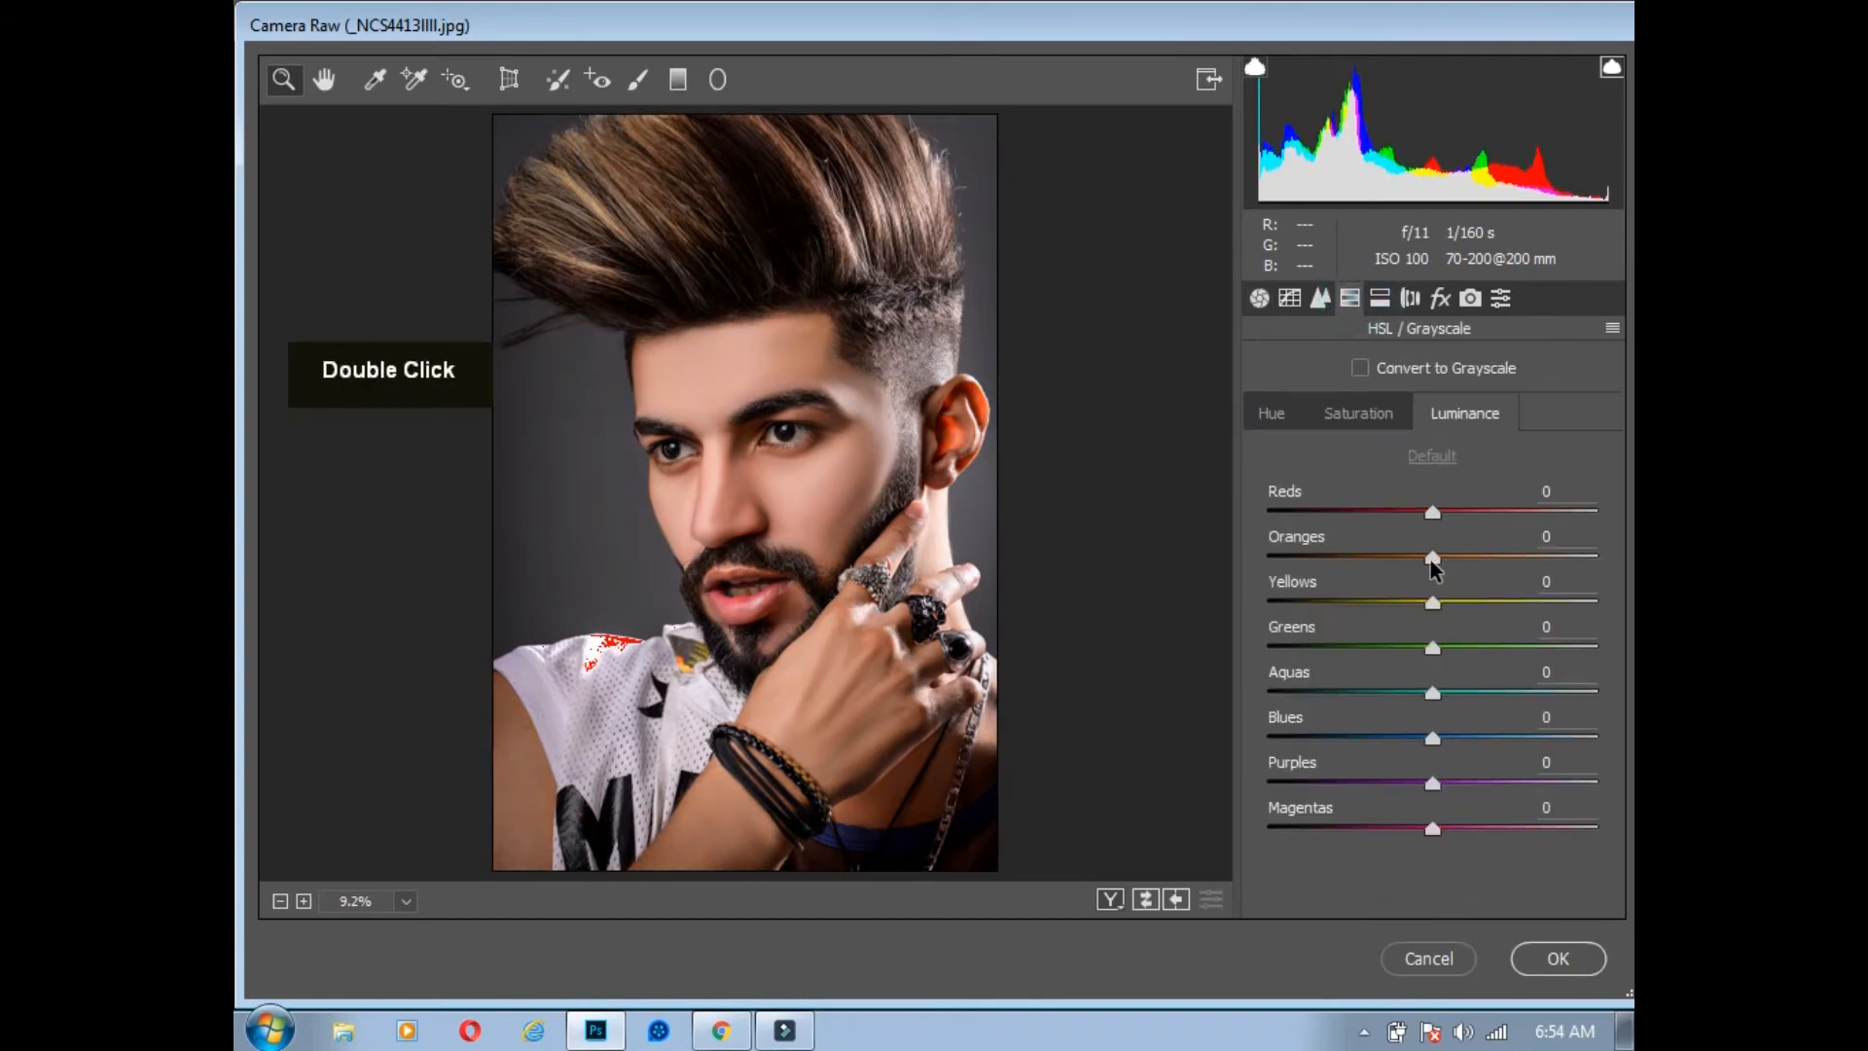
left_click_drag(1433, 567, 1546, 568)
left_click(1367, 413)
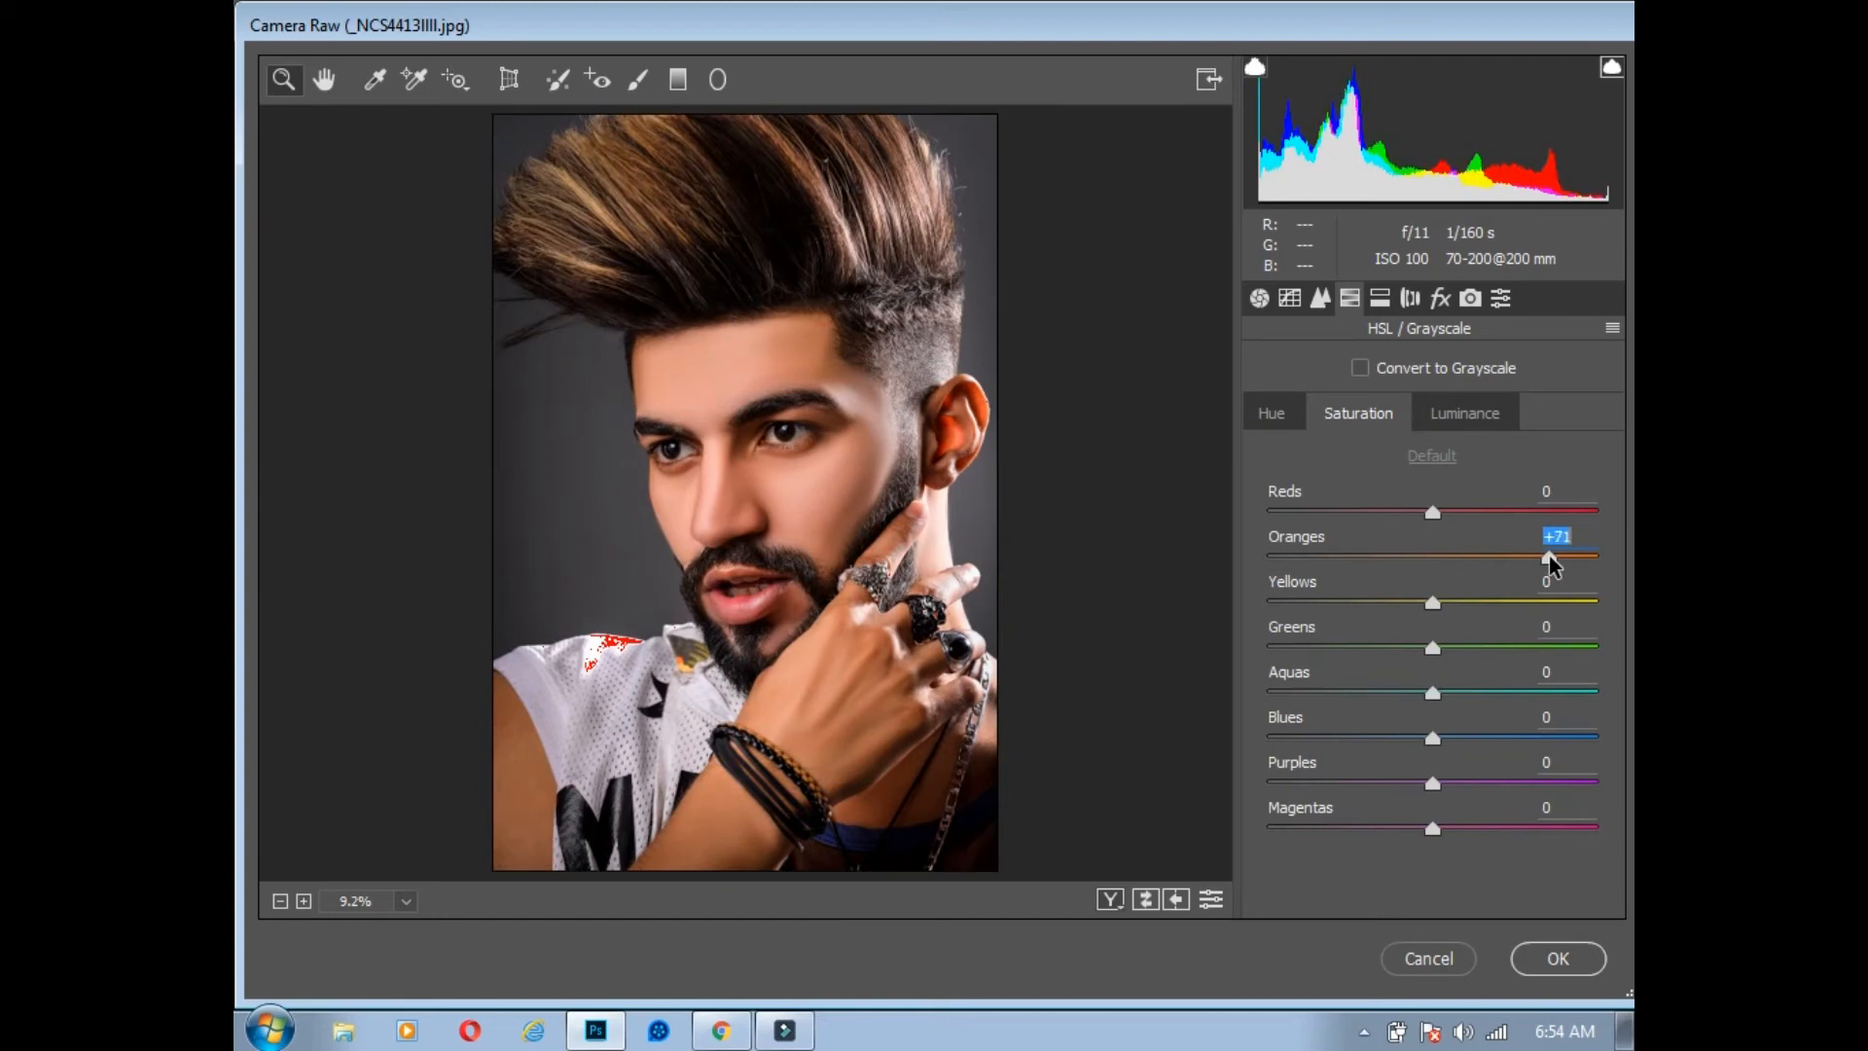
left_click(1557, 957)
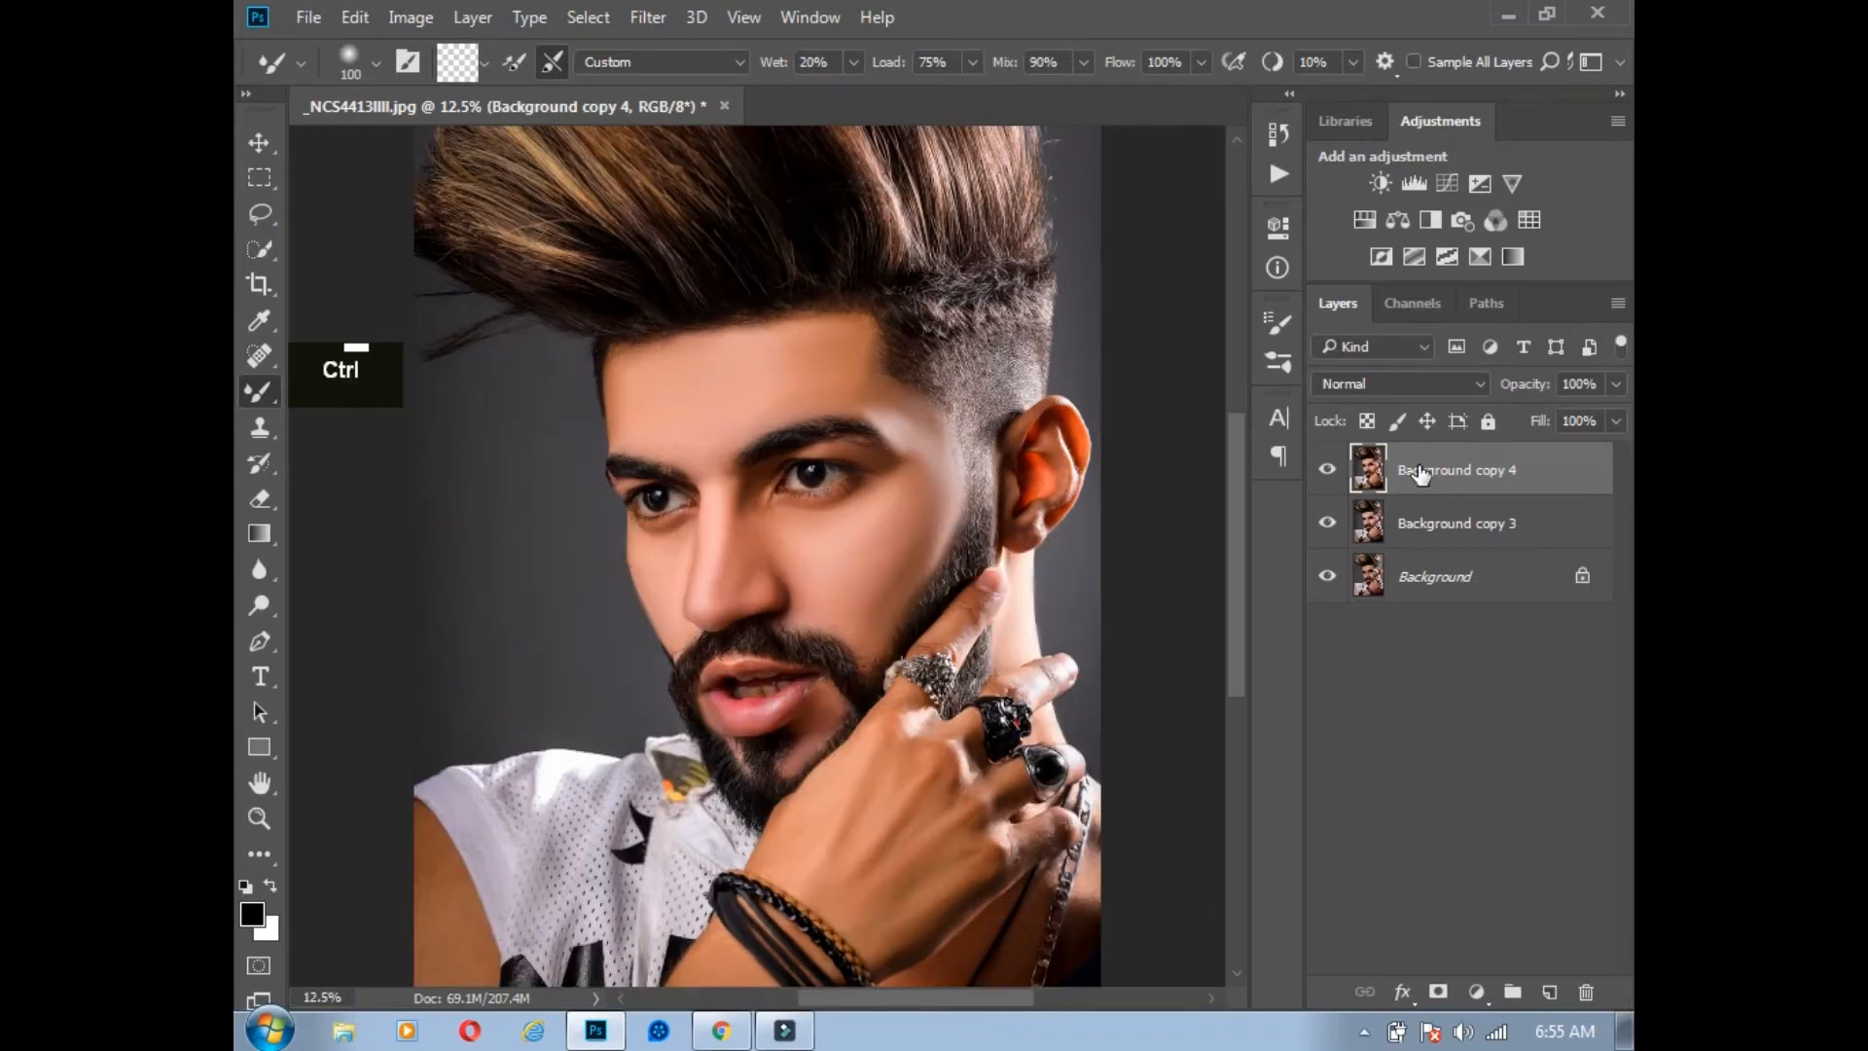
Step: Erase the face, hand and shirt from Background copy 4 with a 1300-pixel Eraser, and reduce the stack to Background copy 3 and Background
key("ctrl+minus")
key("e")
key("bracketright")
key("bracketright")
key("bracketright")
key("bracketright")
key("bracketright")
key("bracketright")
key("bracketright")
key("bracketright")
key("bracketright")
key("bracketright")
key("bracketright")
key("bracketright")
key("bracketright")
key("bracketright")
key("bracketright")
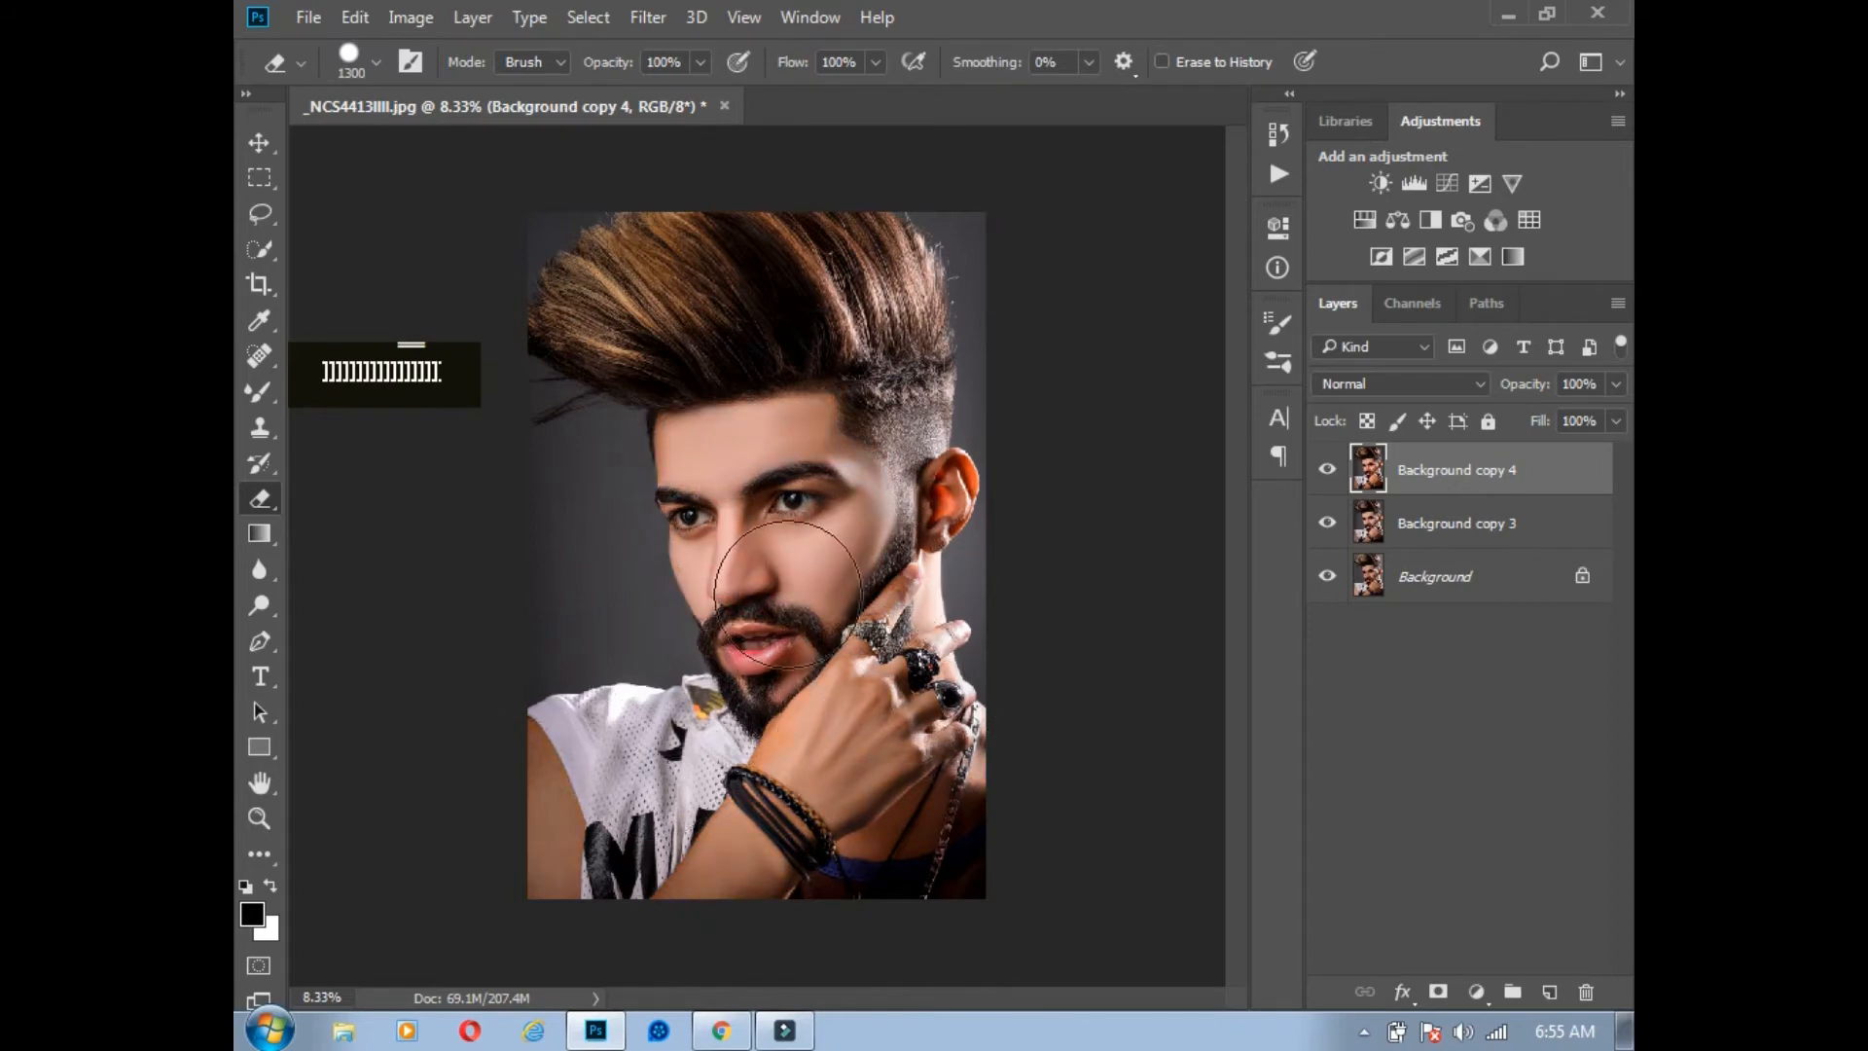
left_click_drag(769, 756, 522, 876)
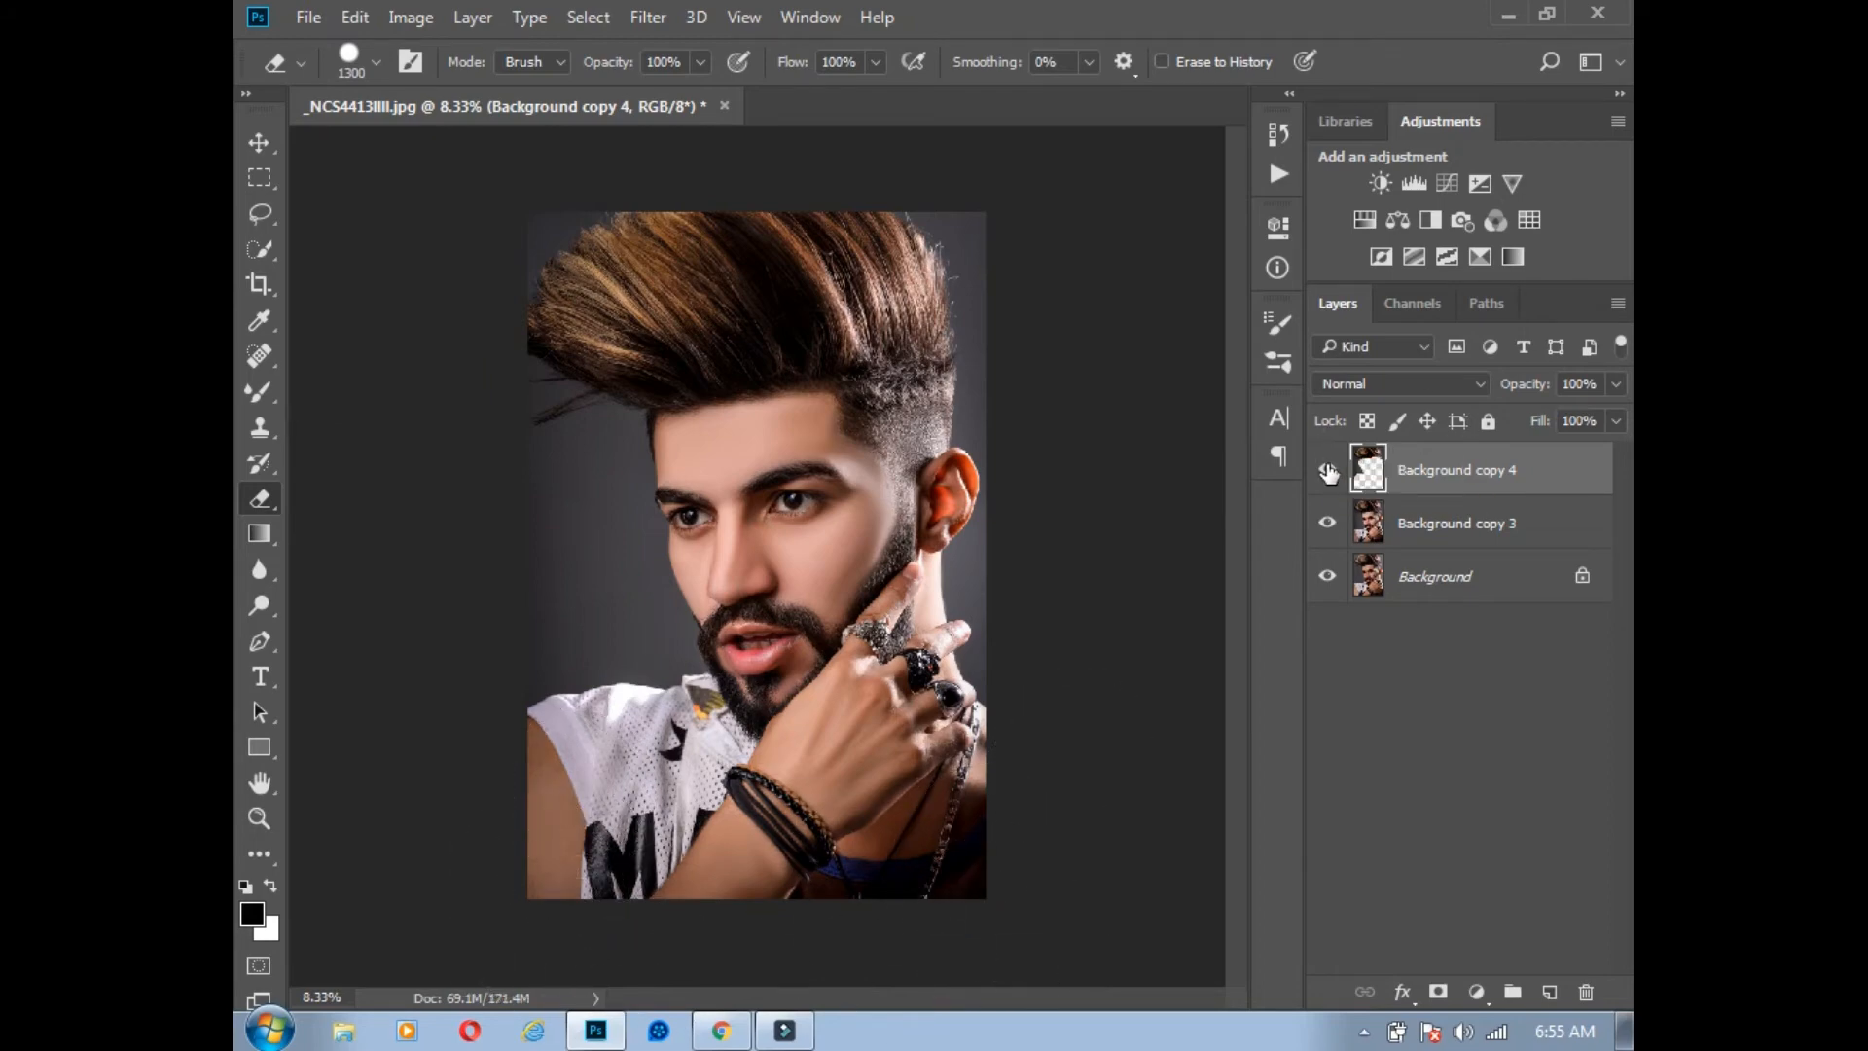
key("ctrl+z")
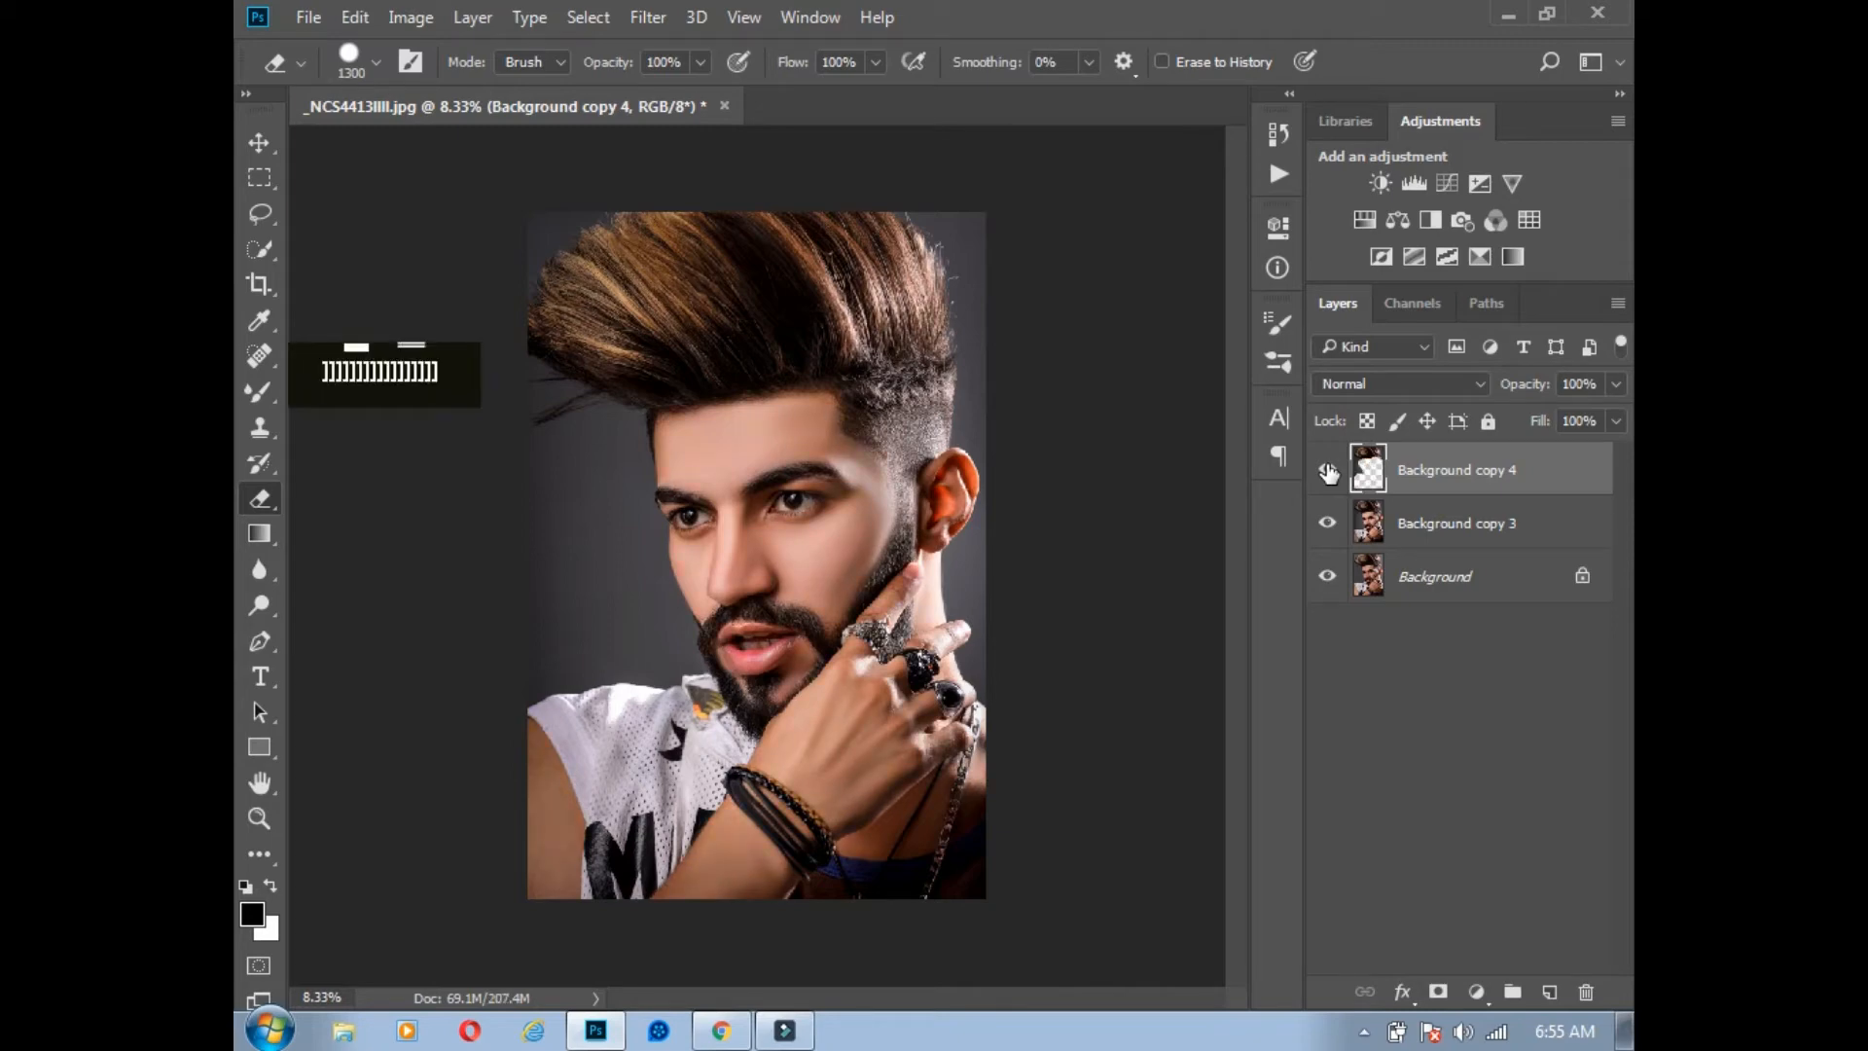
key("Delete")
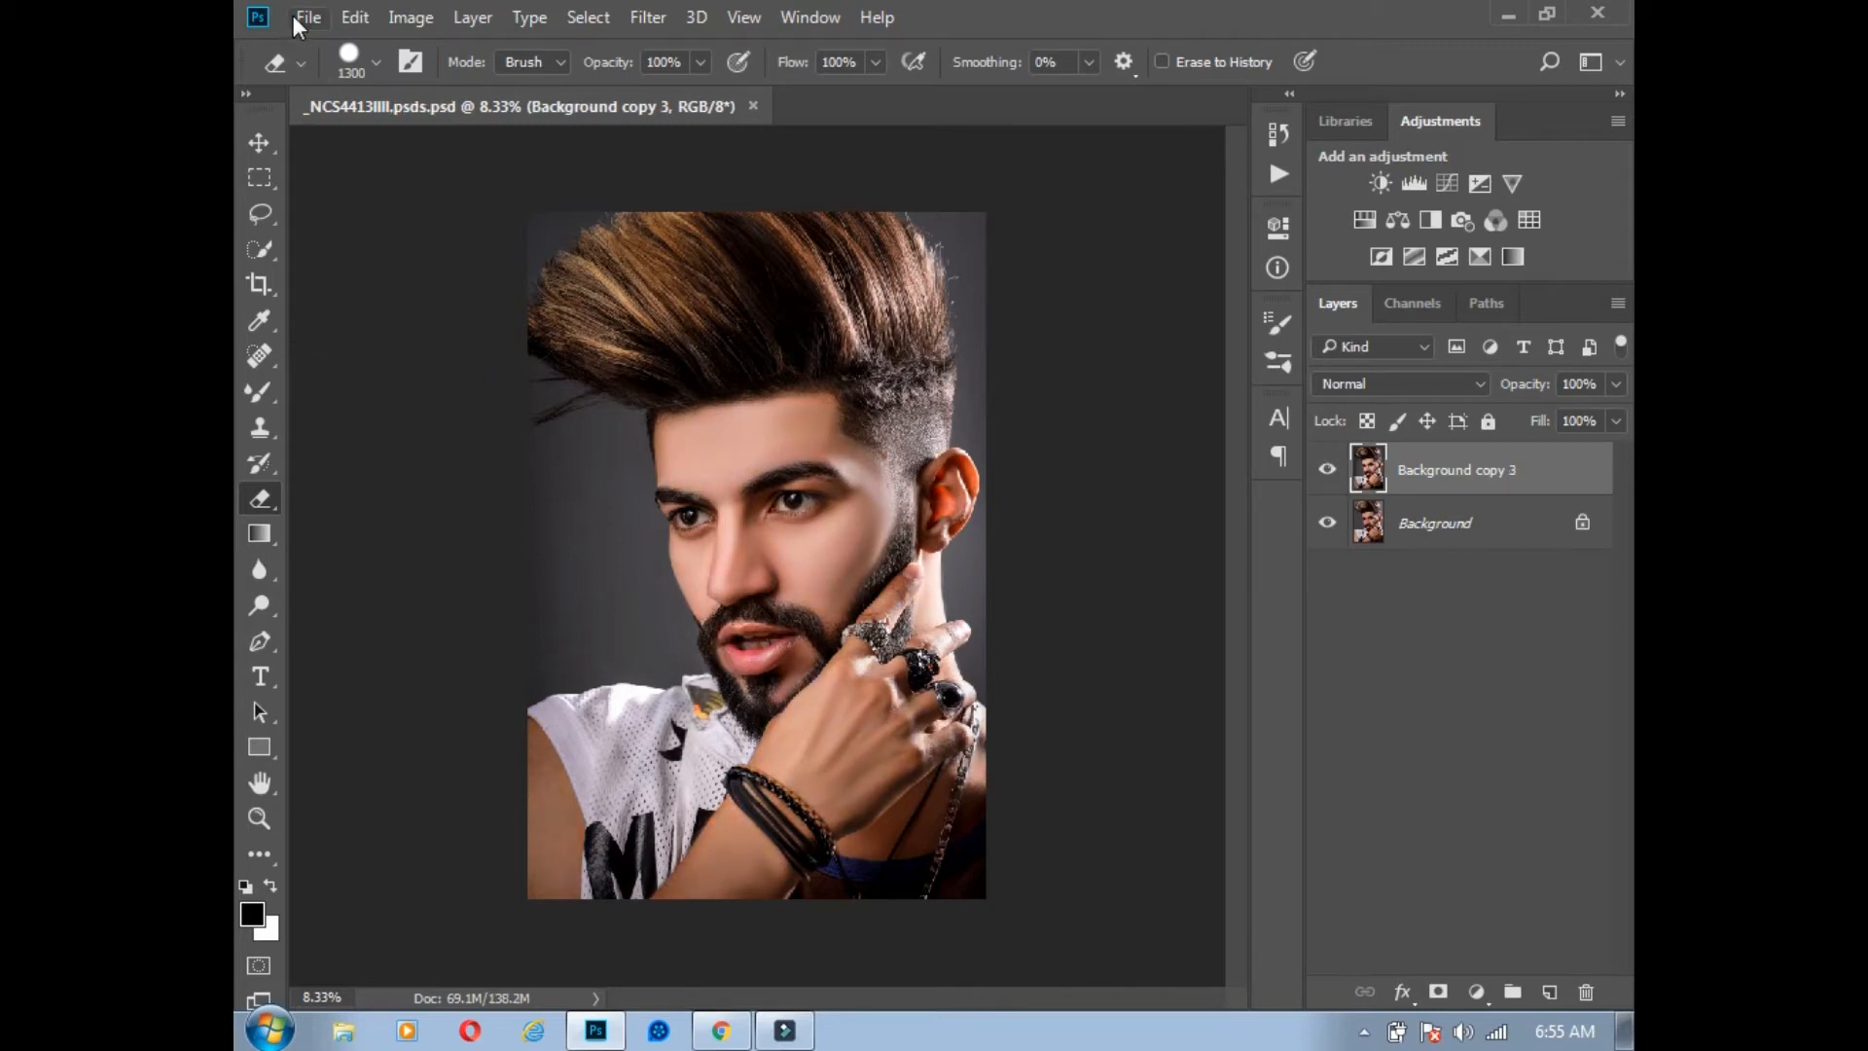
Step: Open the lens image IMG_8463jjj.png from the skin > eye lens folder on Local Disk (E:)
double_click(309, 16)
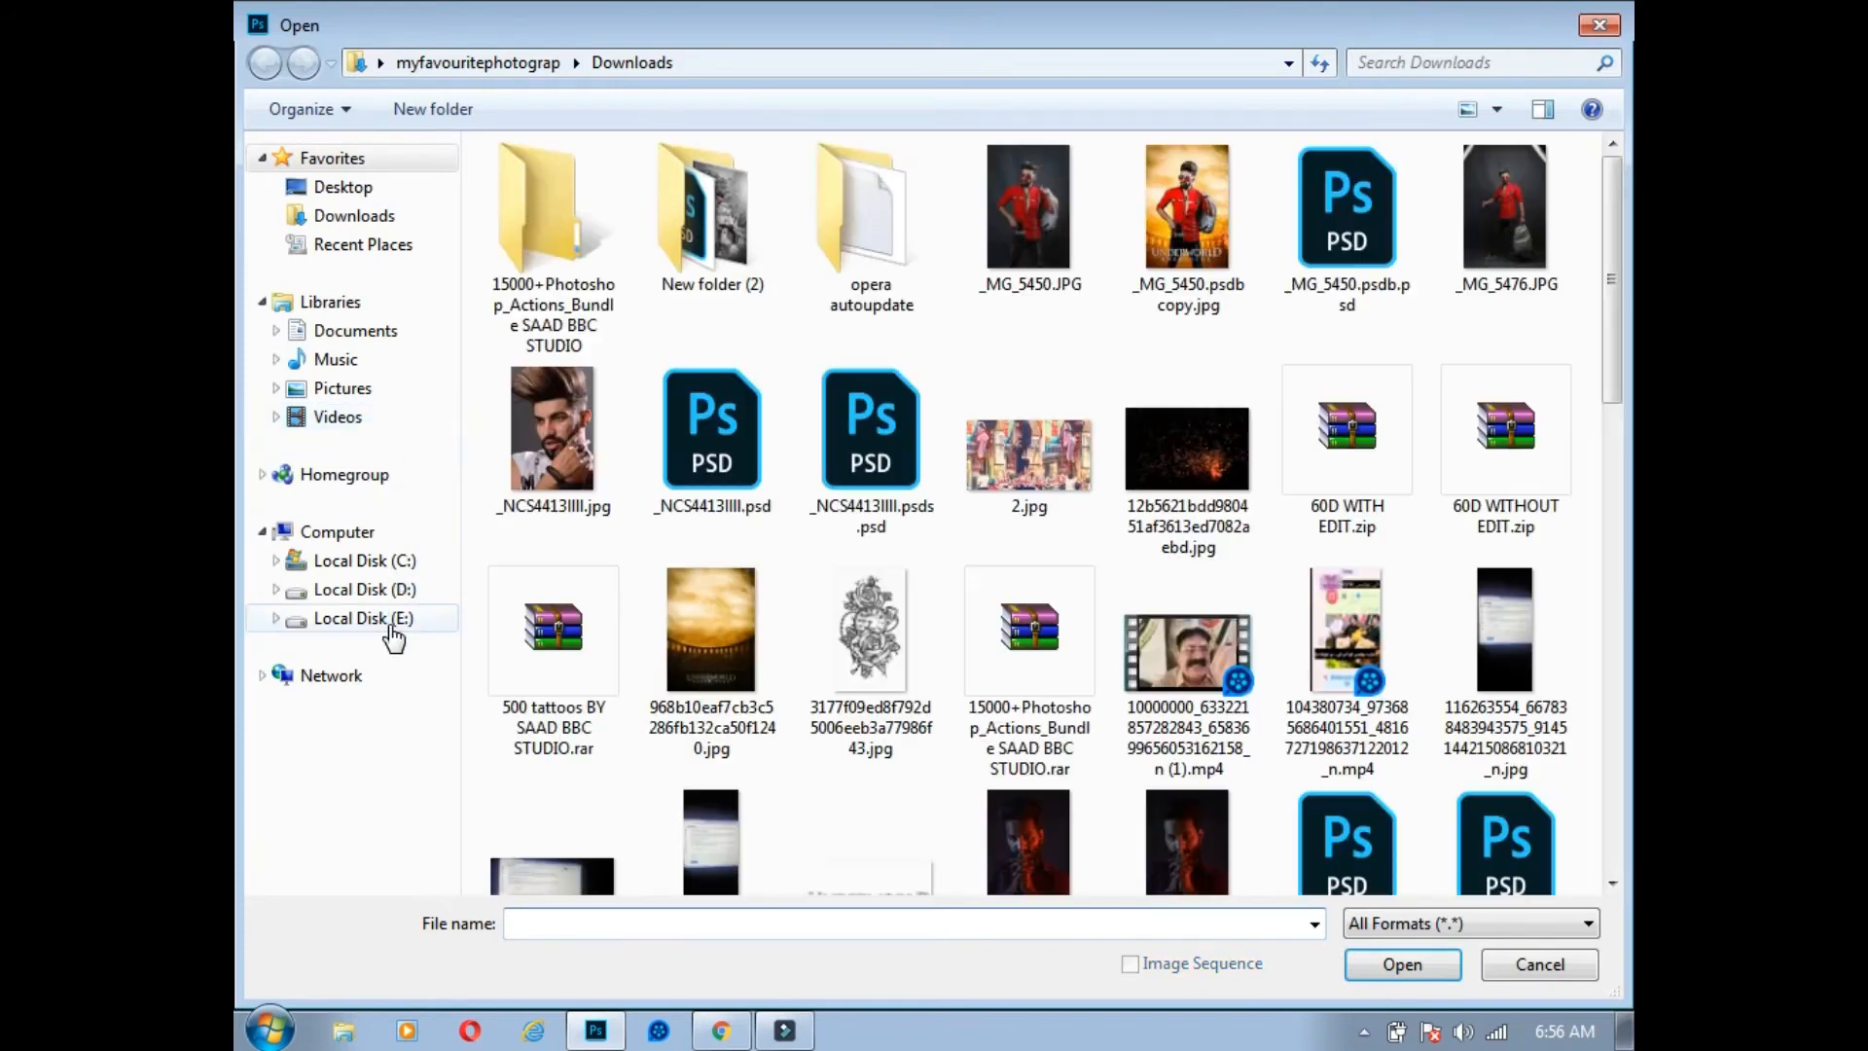
left_click(392, 618)
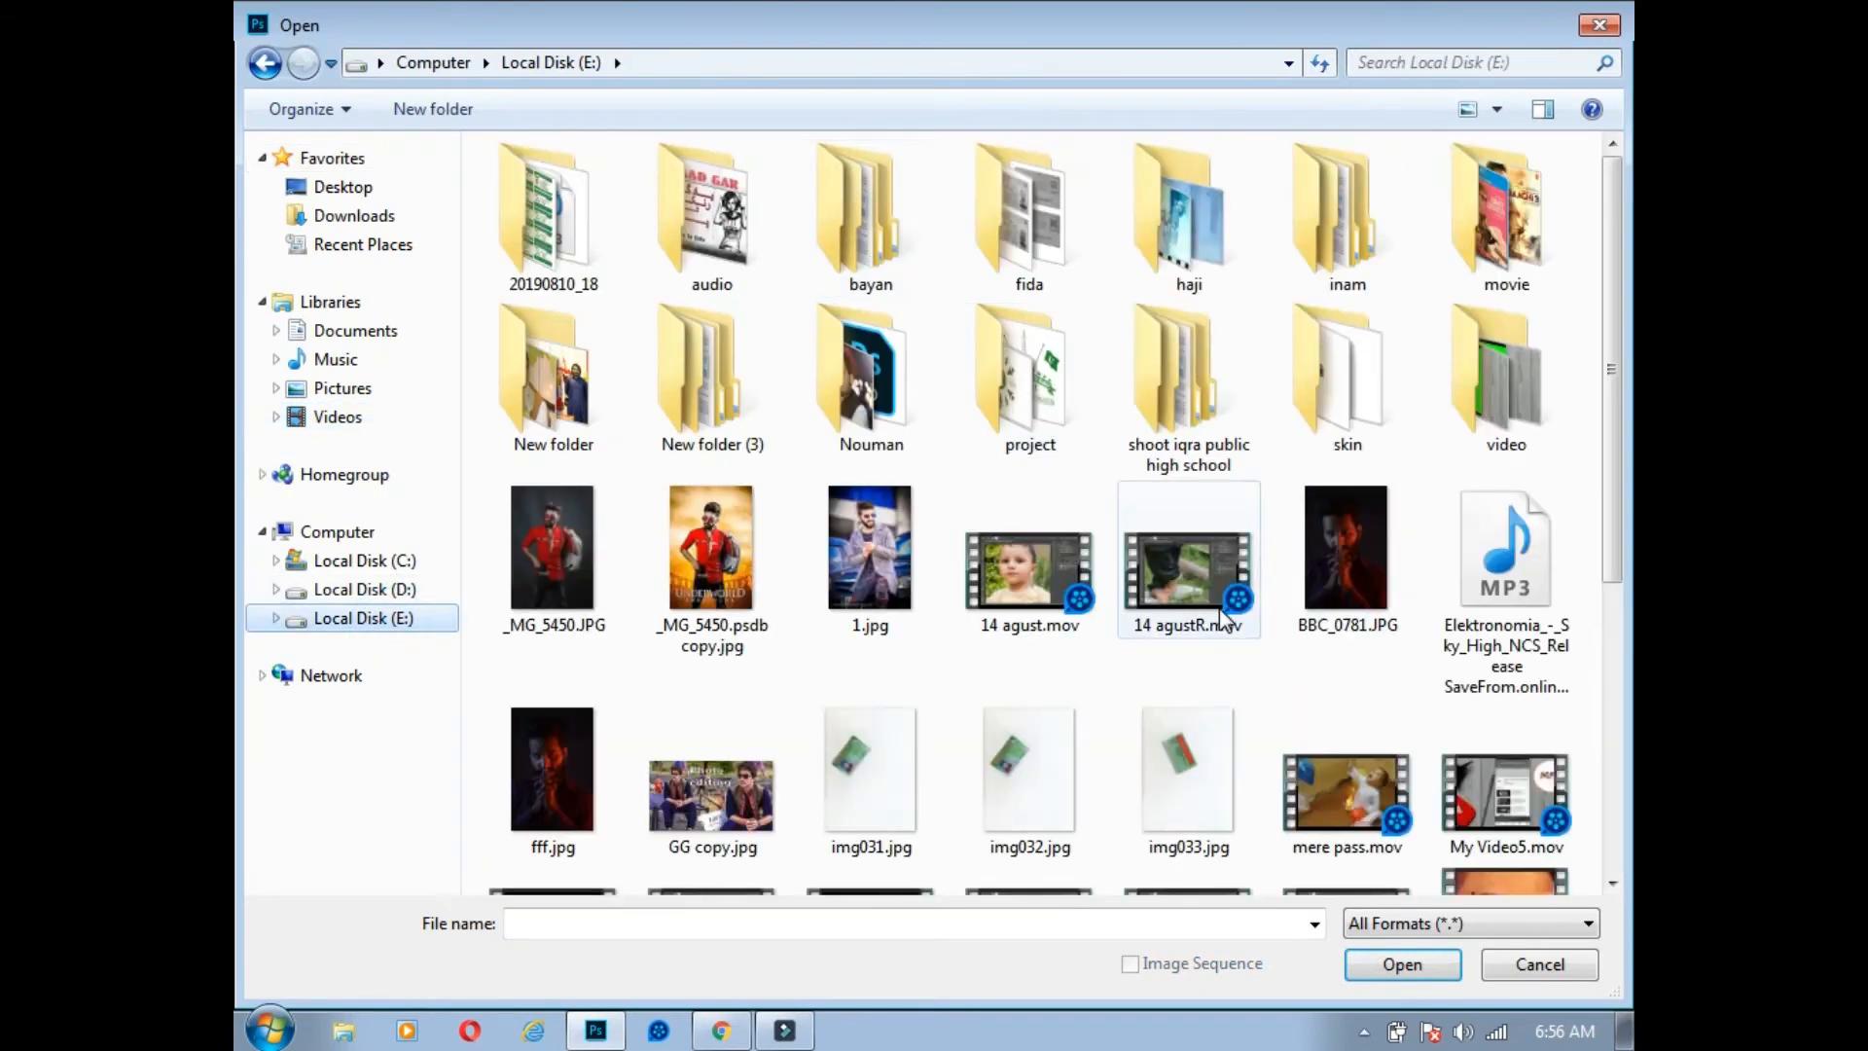
double_click(1343, 380)
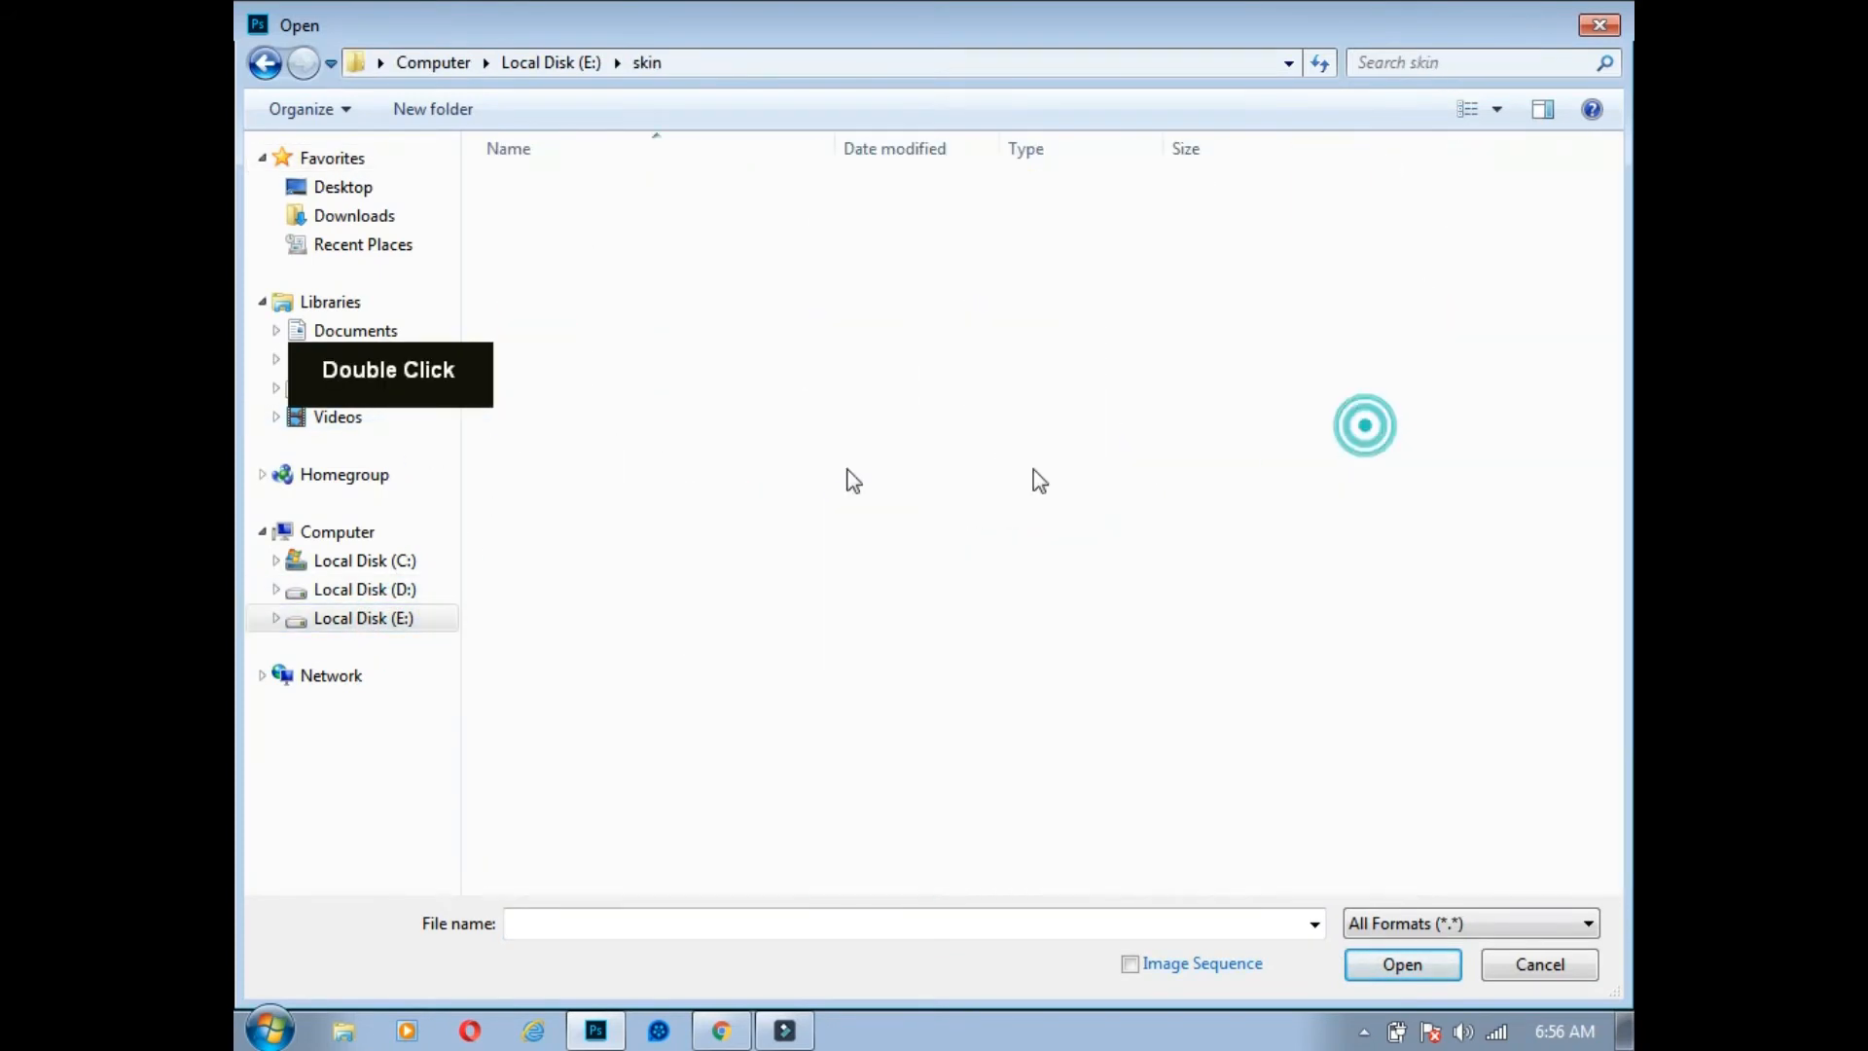
double_click(544, 188)
left_click(566, 206)
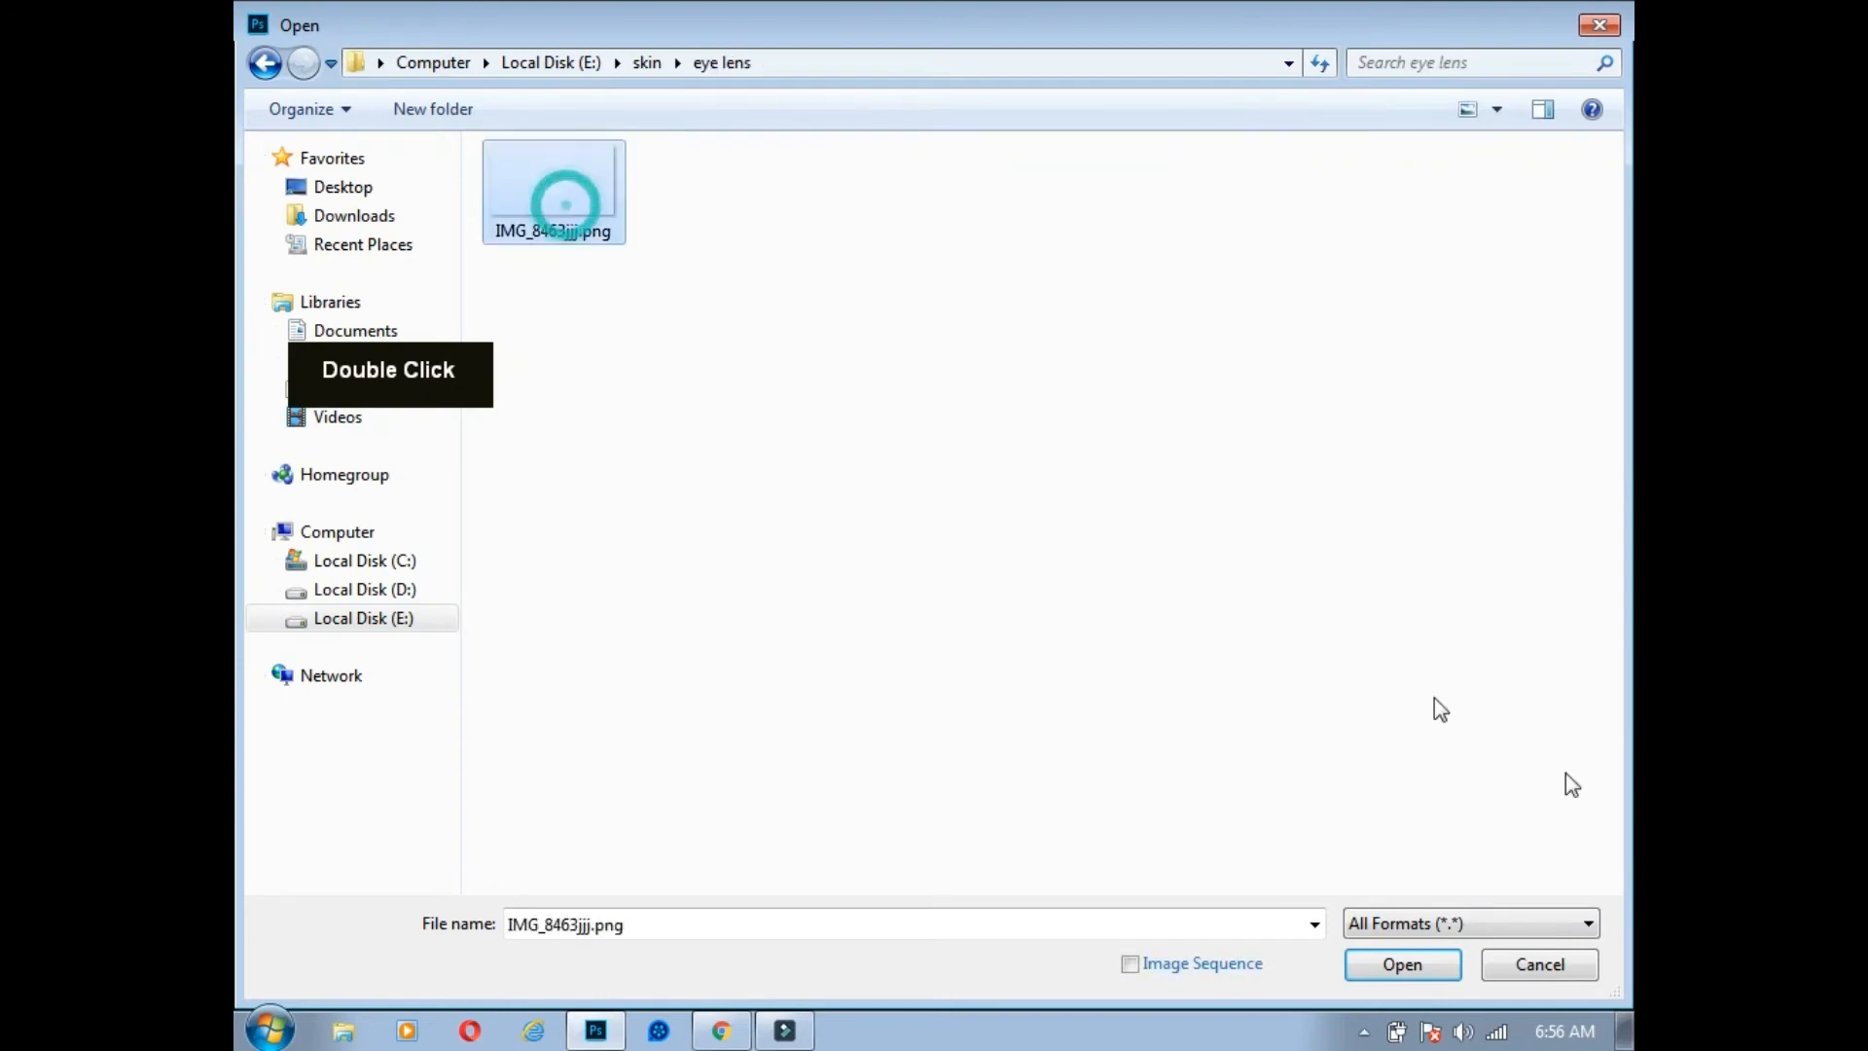
left_click(1402, 964)
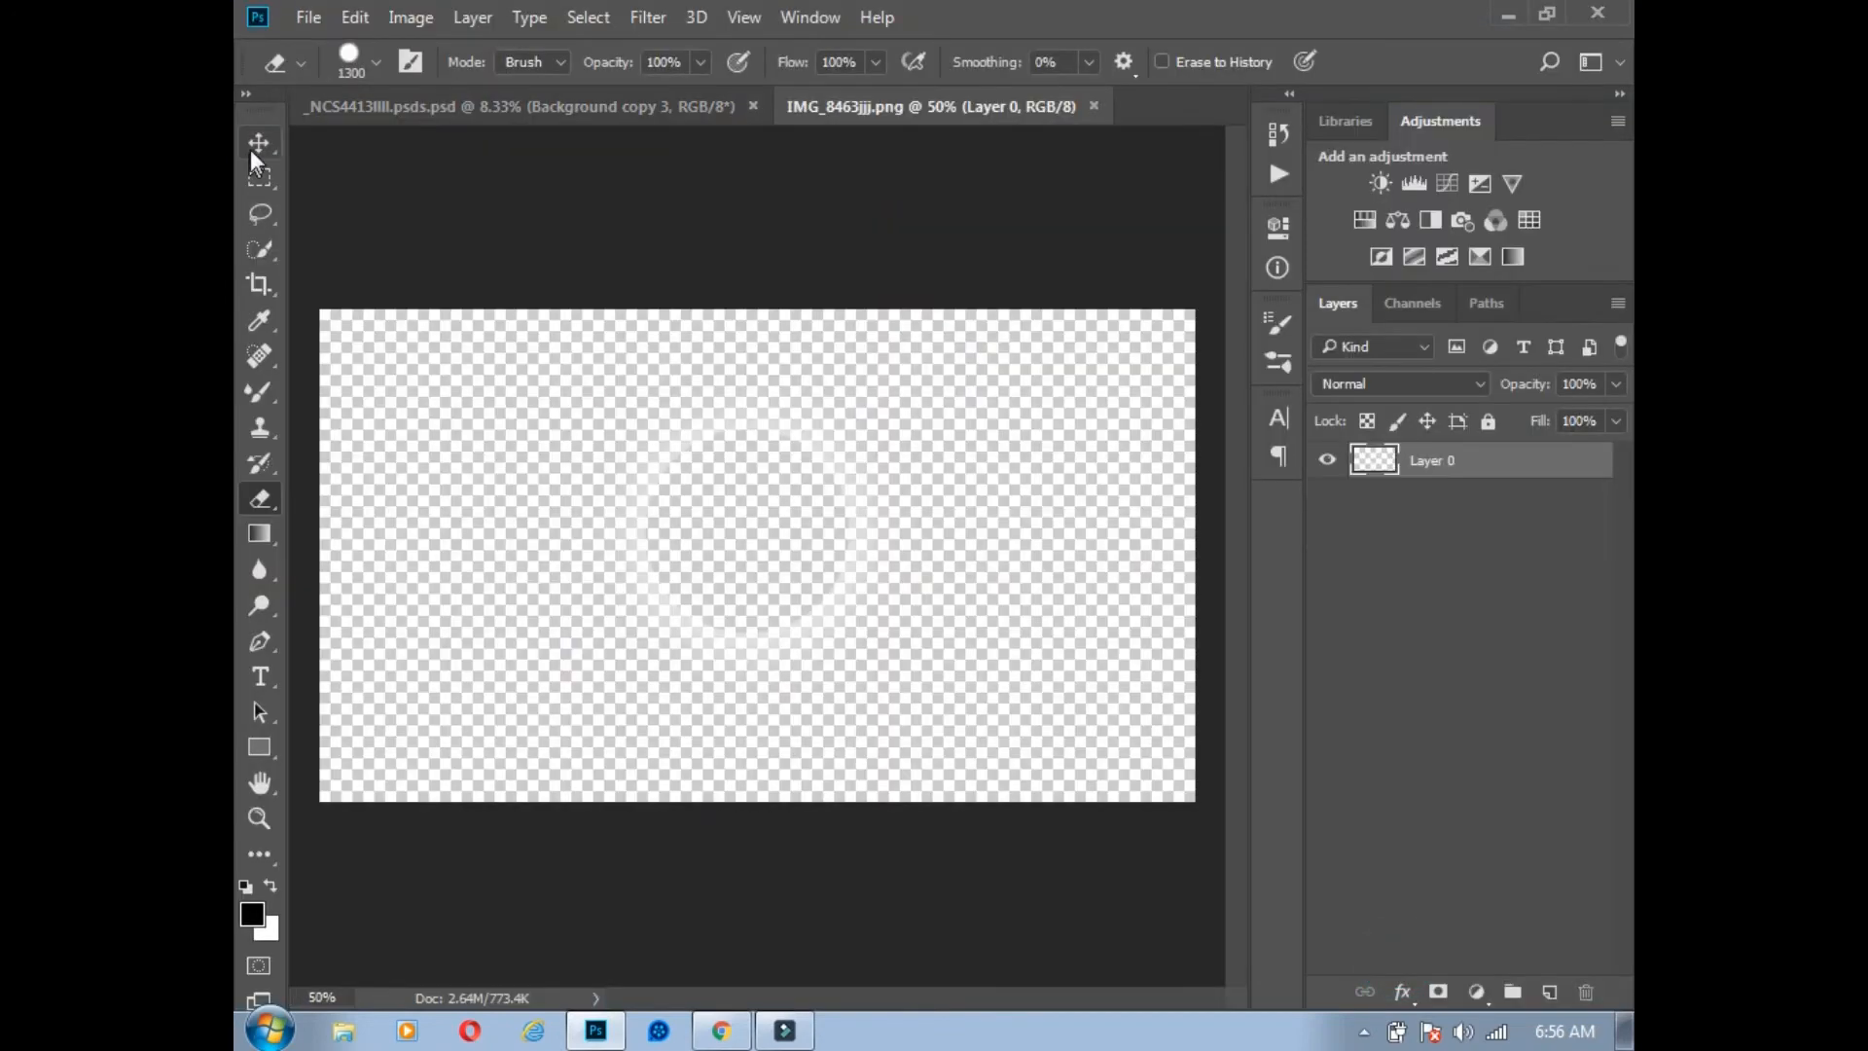
Step: Bring the lens graphic into the portrait document, accept the color profile conversion, and position it over the eye nearer the ear
left_click(259, 143)
left_click_drag(764, 501, 815, 492)
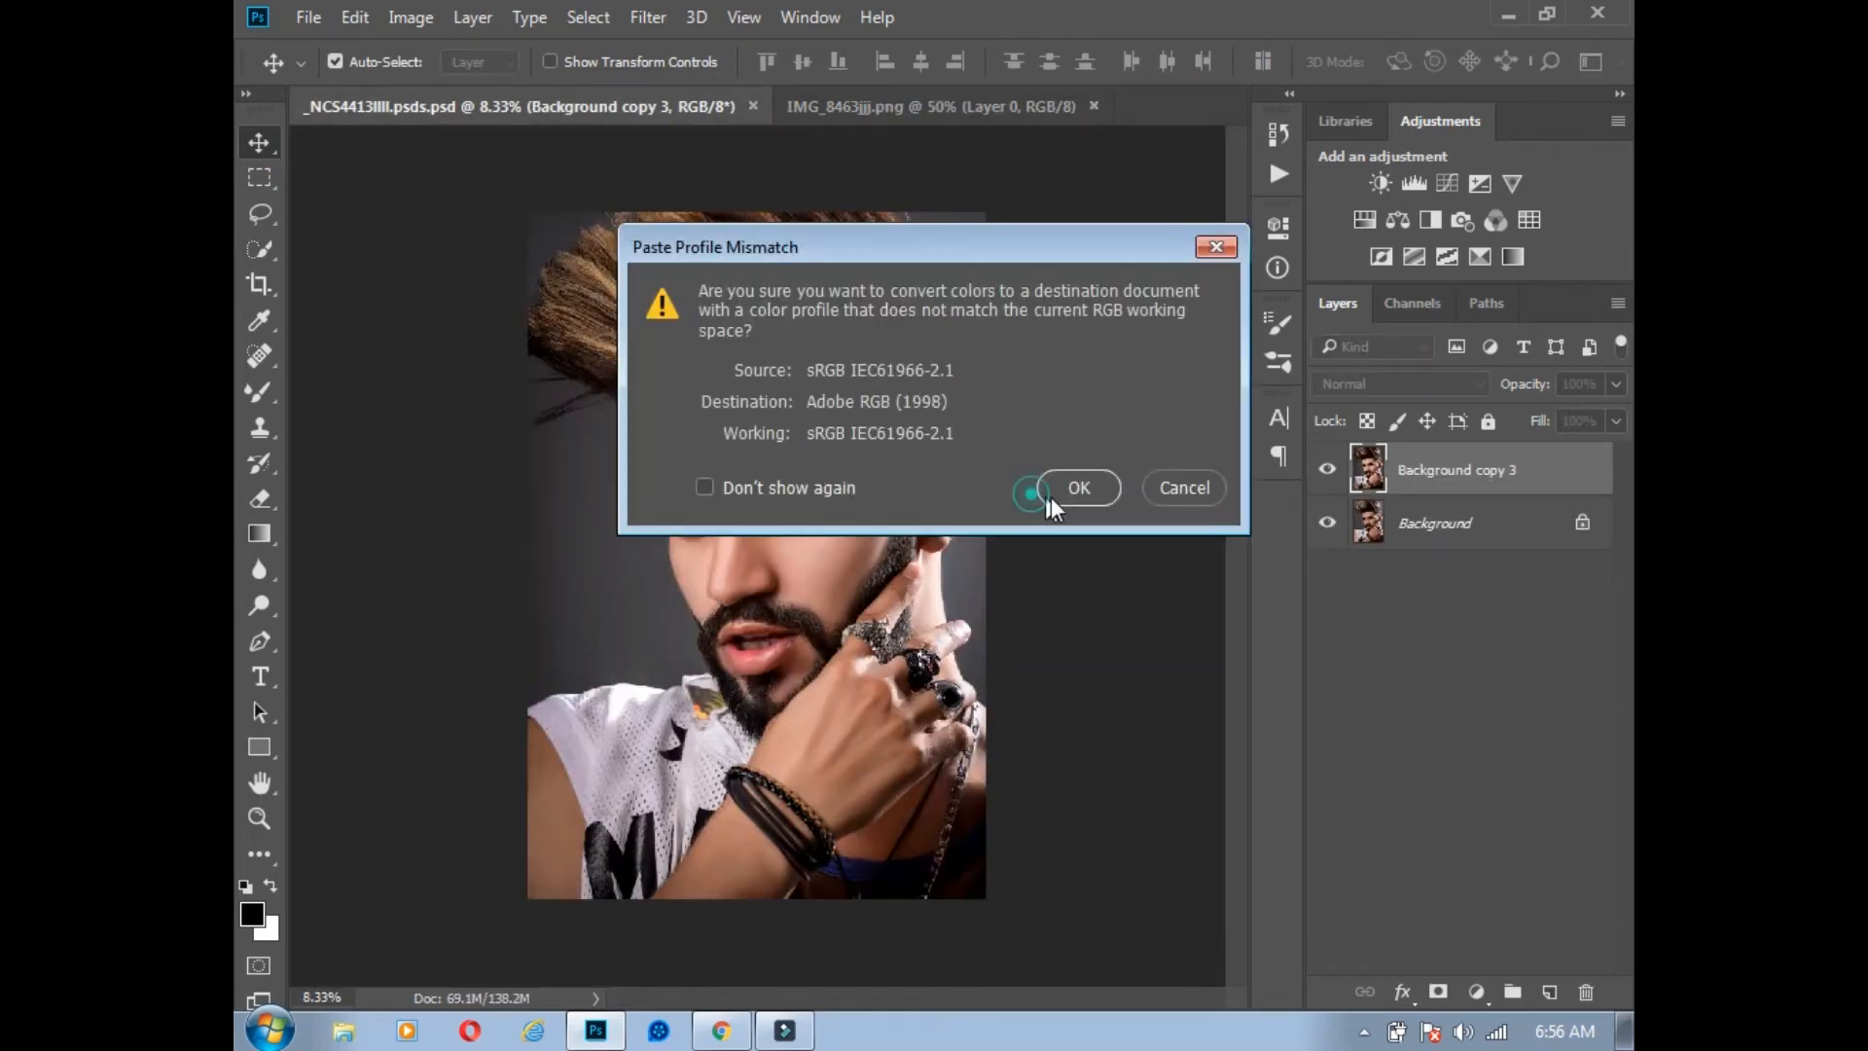
double_click(1051, 496)
key("ctrl+equal")
key("ctrl+equal")
key("ctrl+equal")
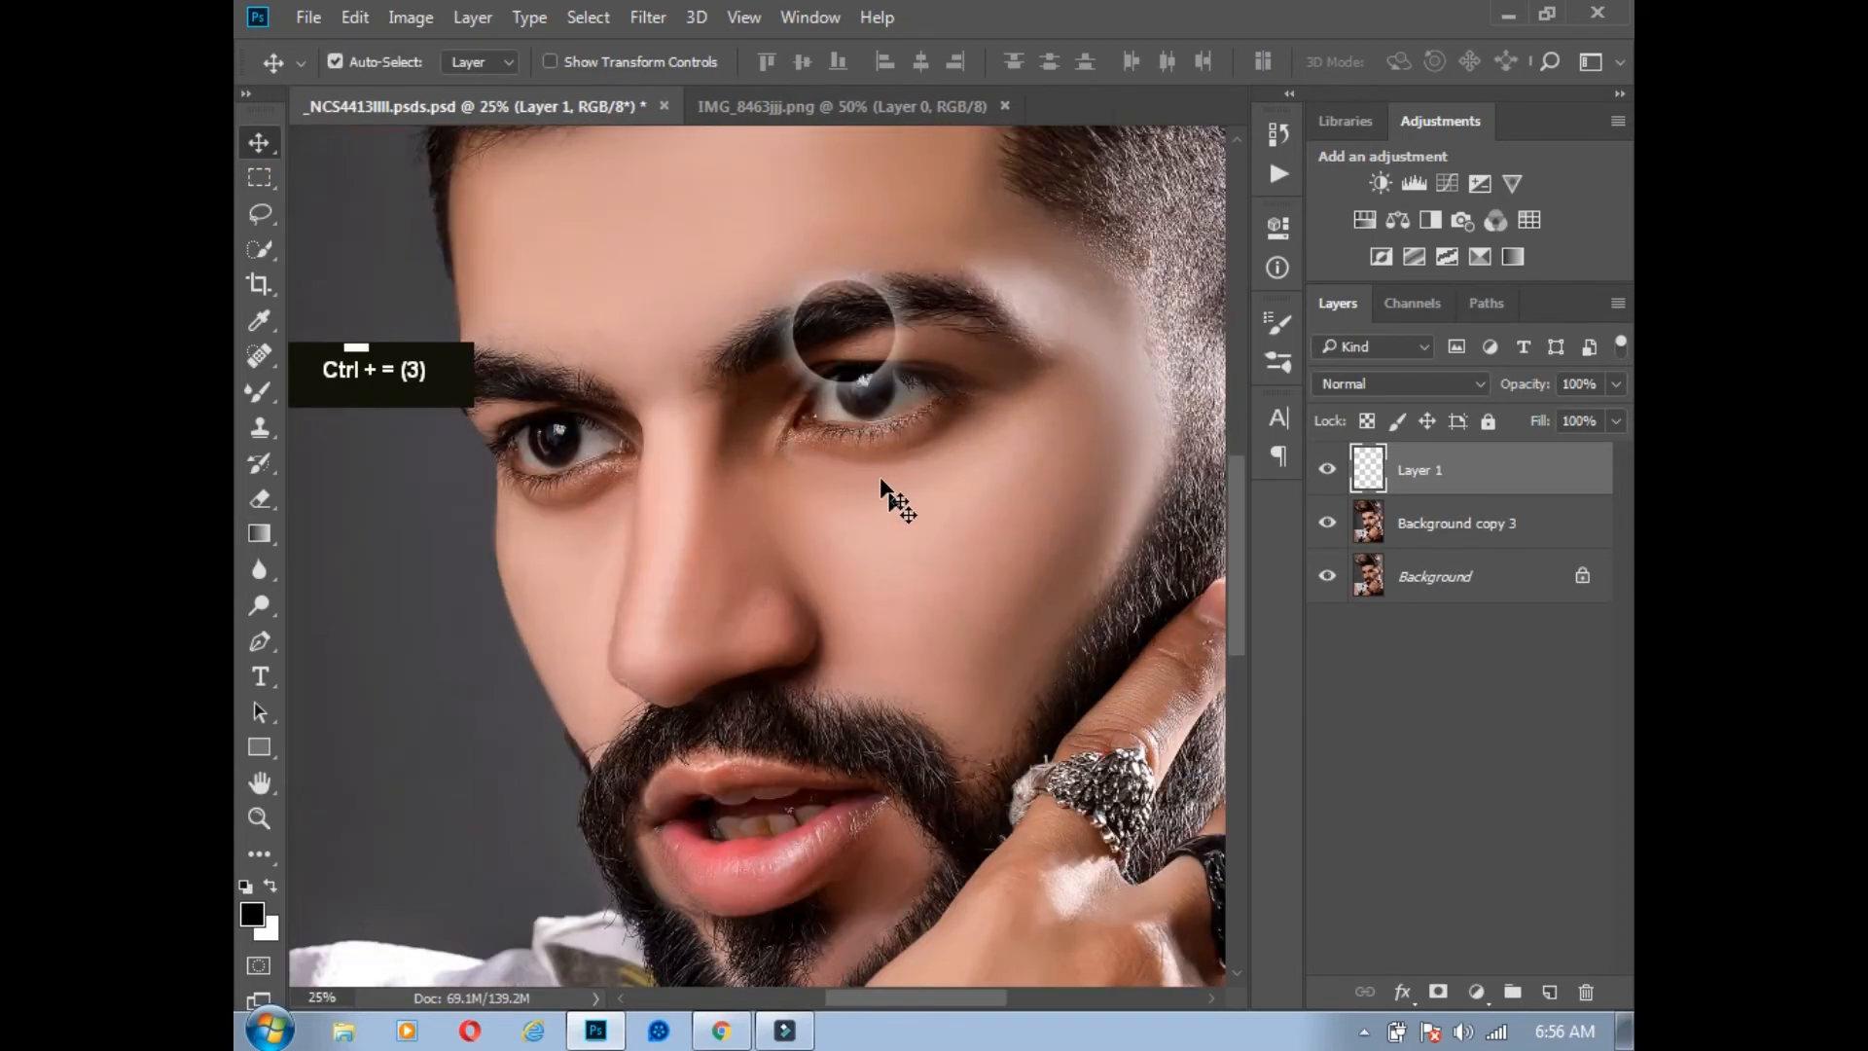
left_click_drag(863, 373, 879, 416)
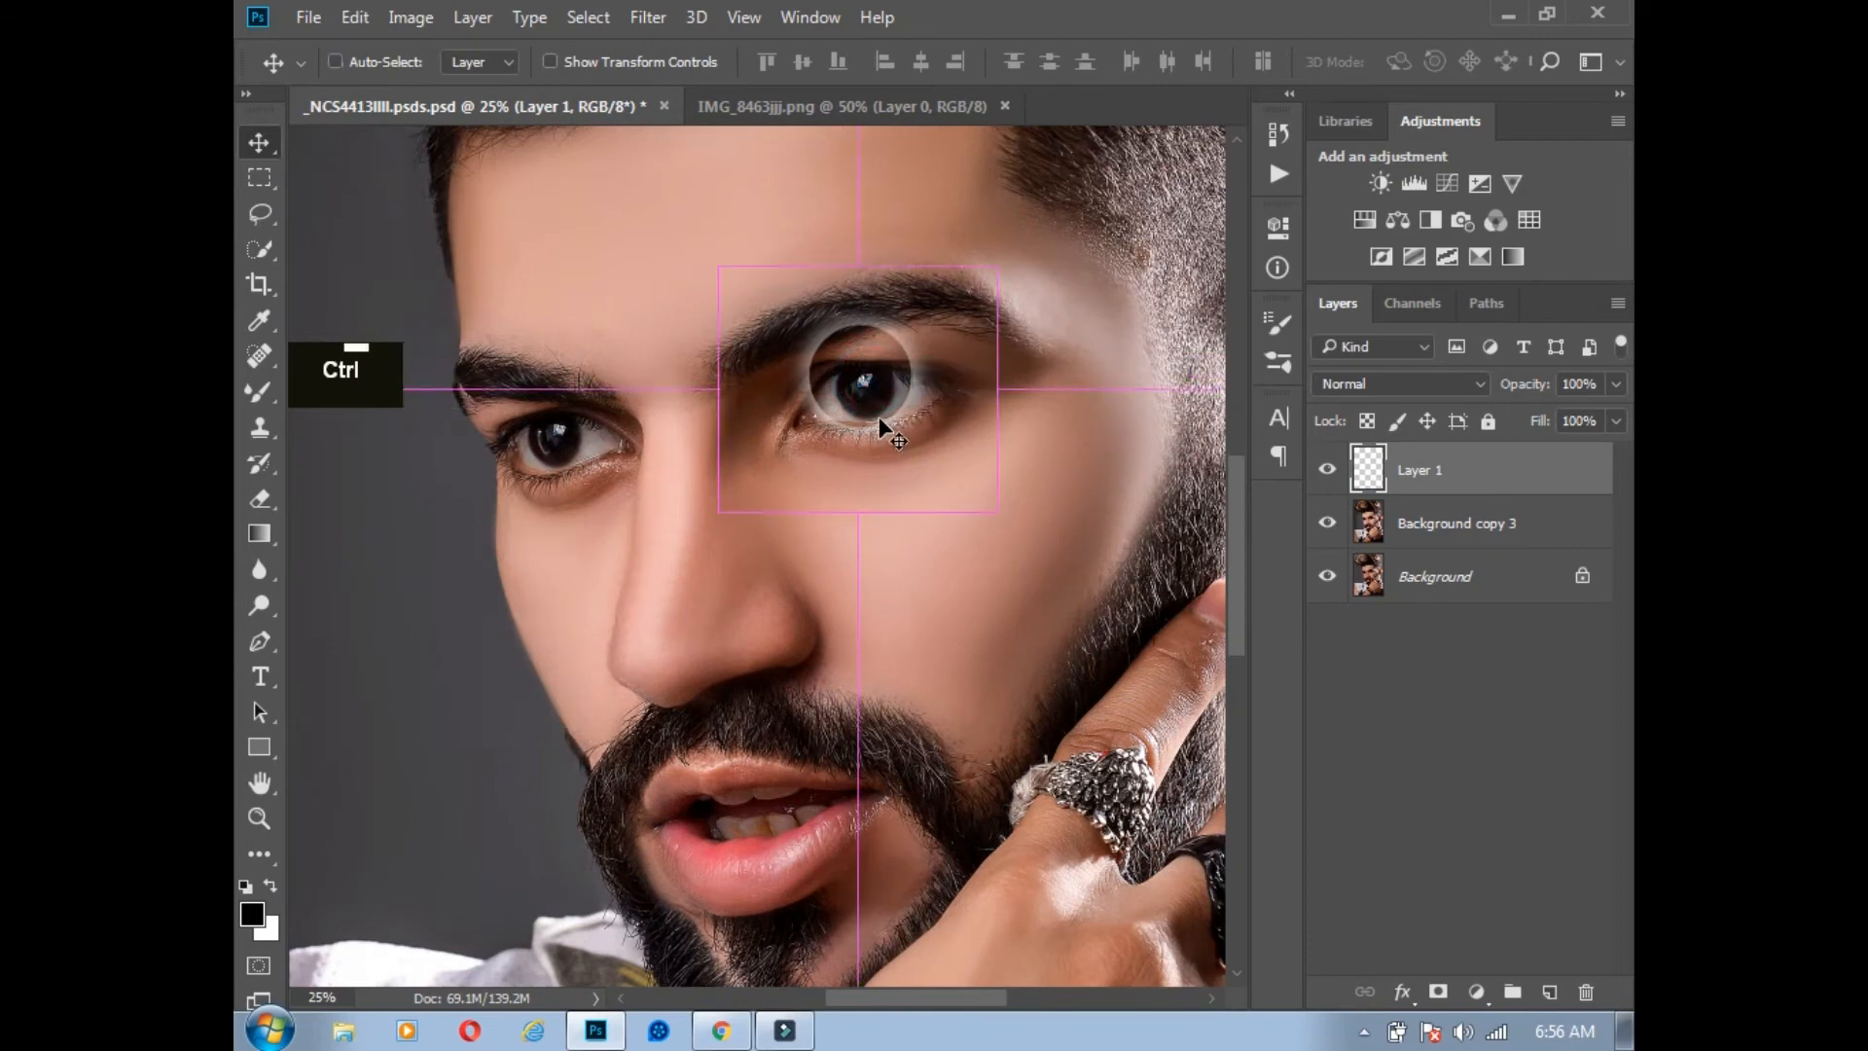
Step: Scale the lens layer down proportionally around its center and nudge it down and right to align with the iris
key("ctrl+t")
left_click(991, 269, "alt+shift")
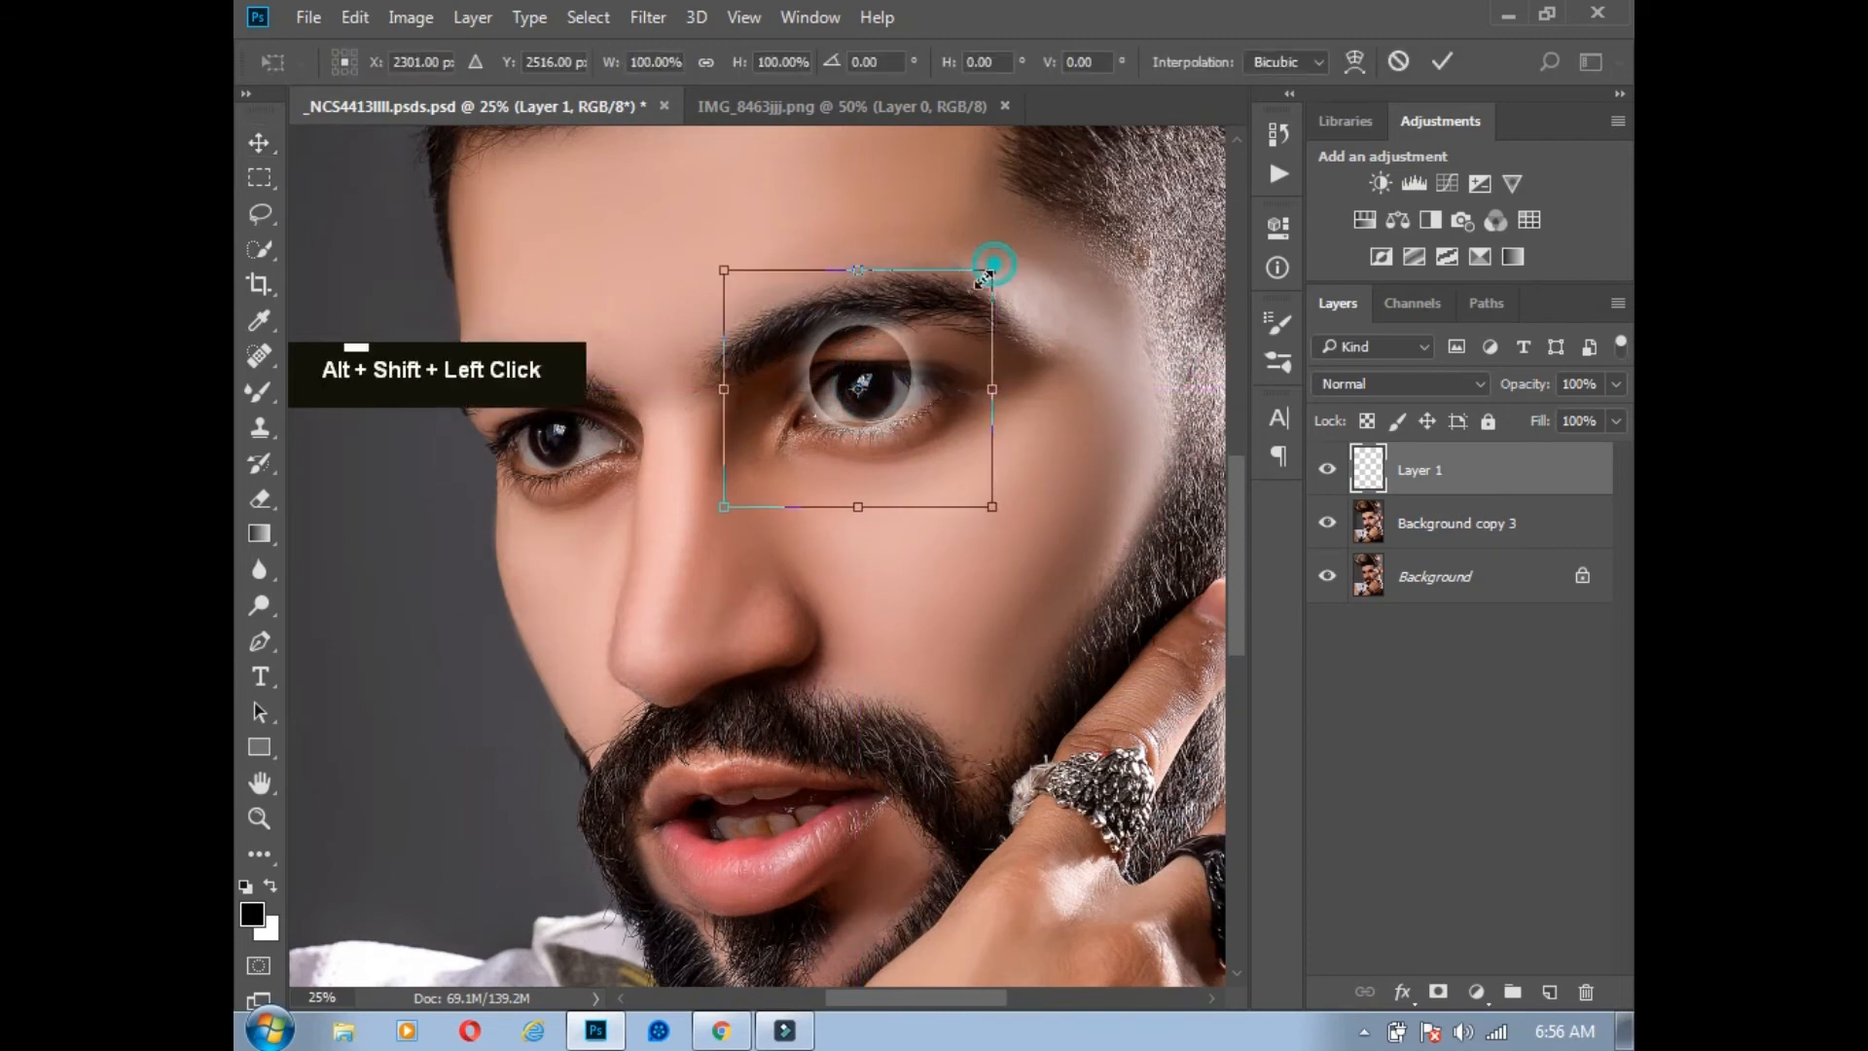
left_click_drag(984, 280, 920, 347)
key("Return")
key("Down")
key("Down")
key("Down")
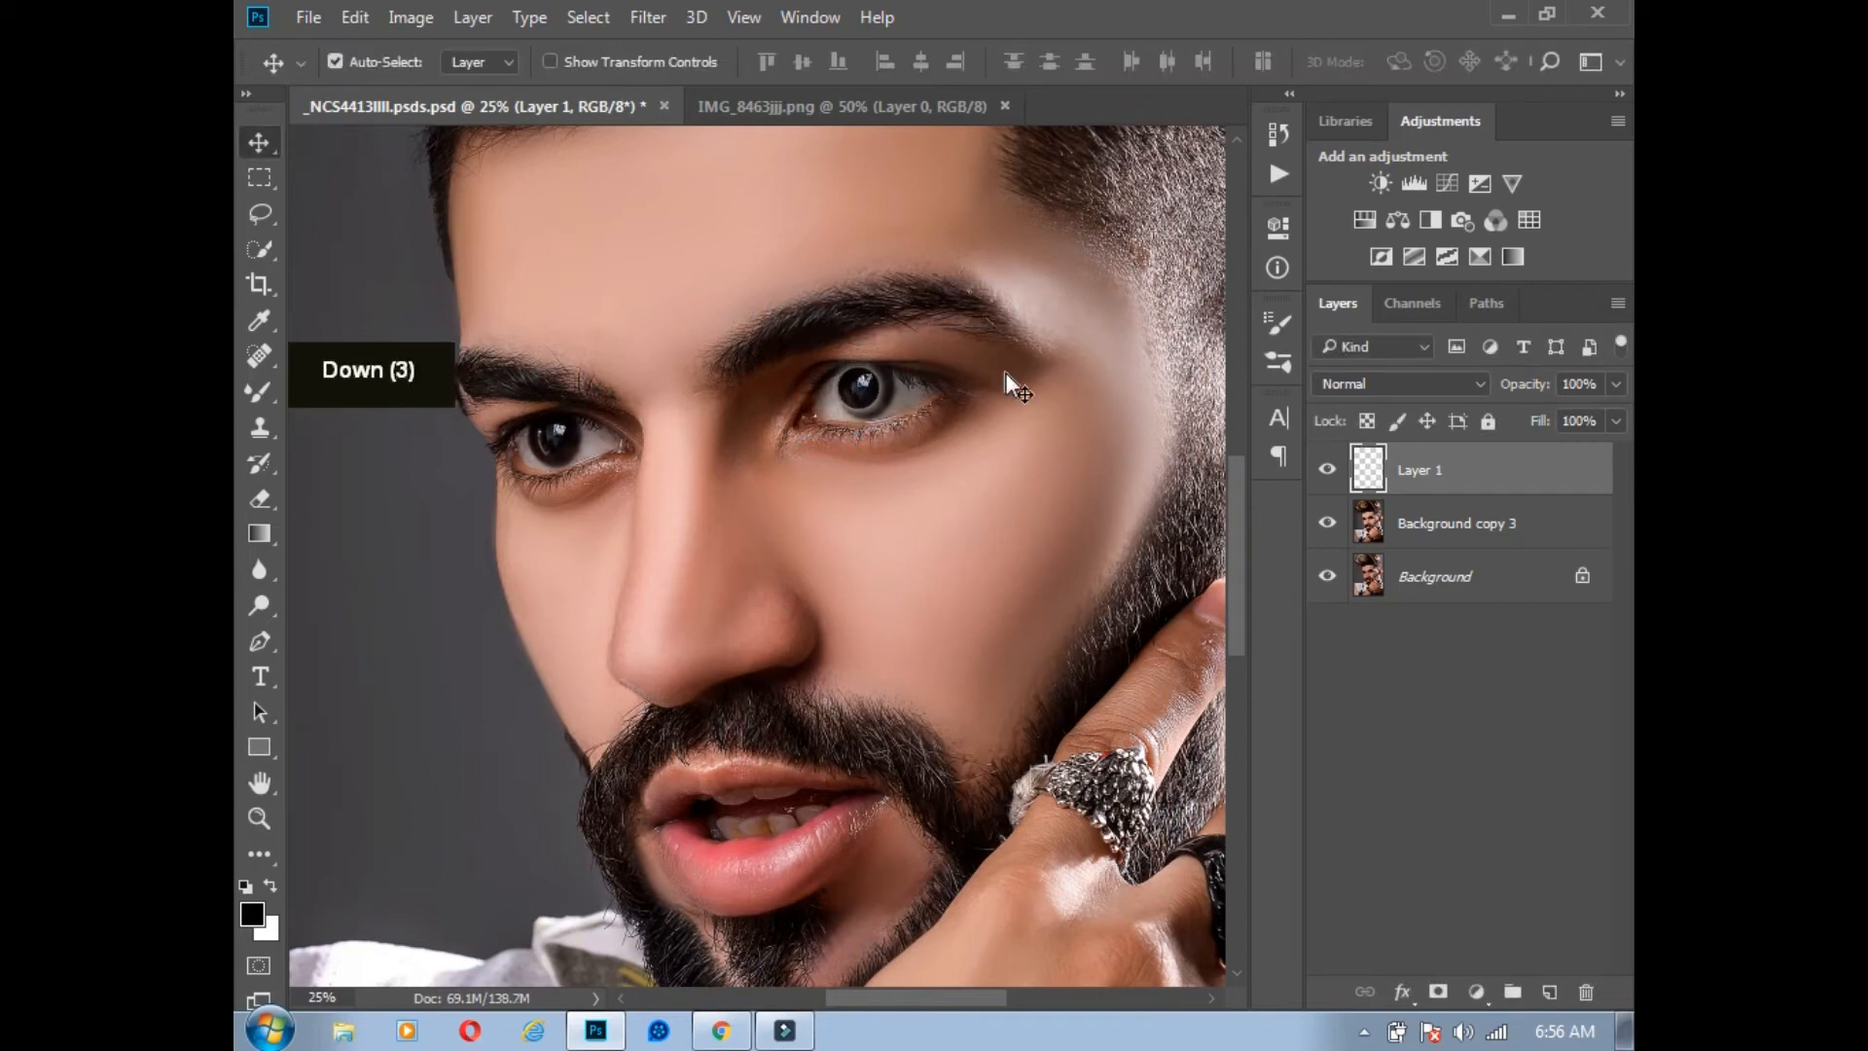
key("Right")
key("Right")
key("Right")
key("Down")
key("Right")
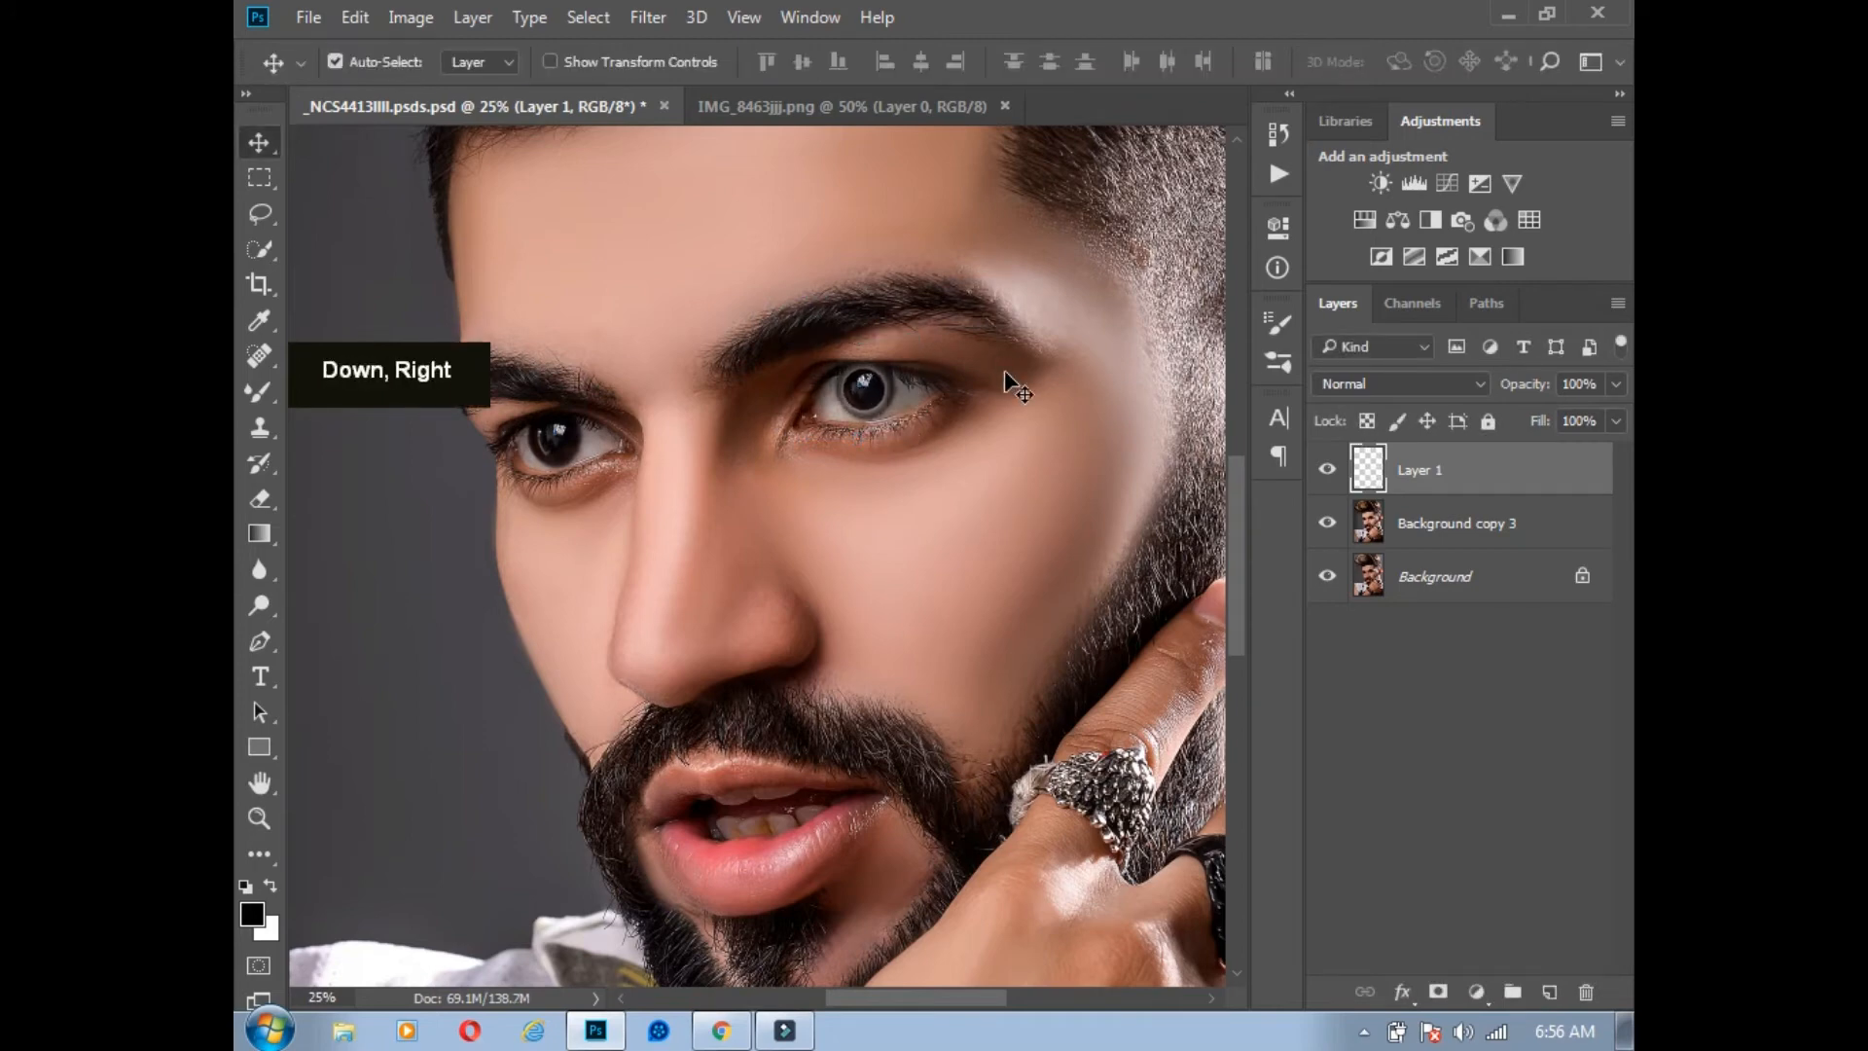
Step: Shrink the lens layer further to about 71% around its center, undoing any accidental white fill
key("ctrl+minus")
key("ctrl+minus")
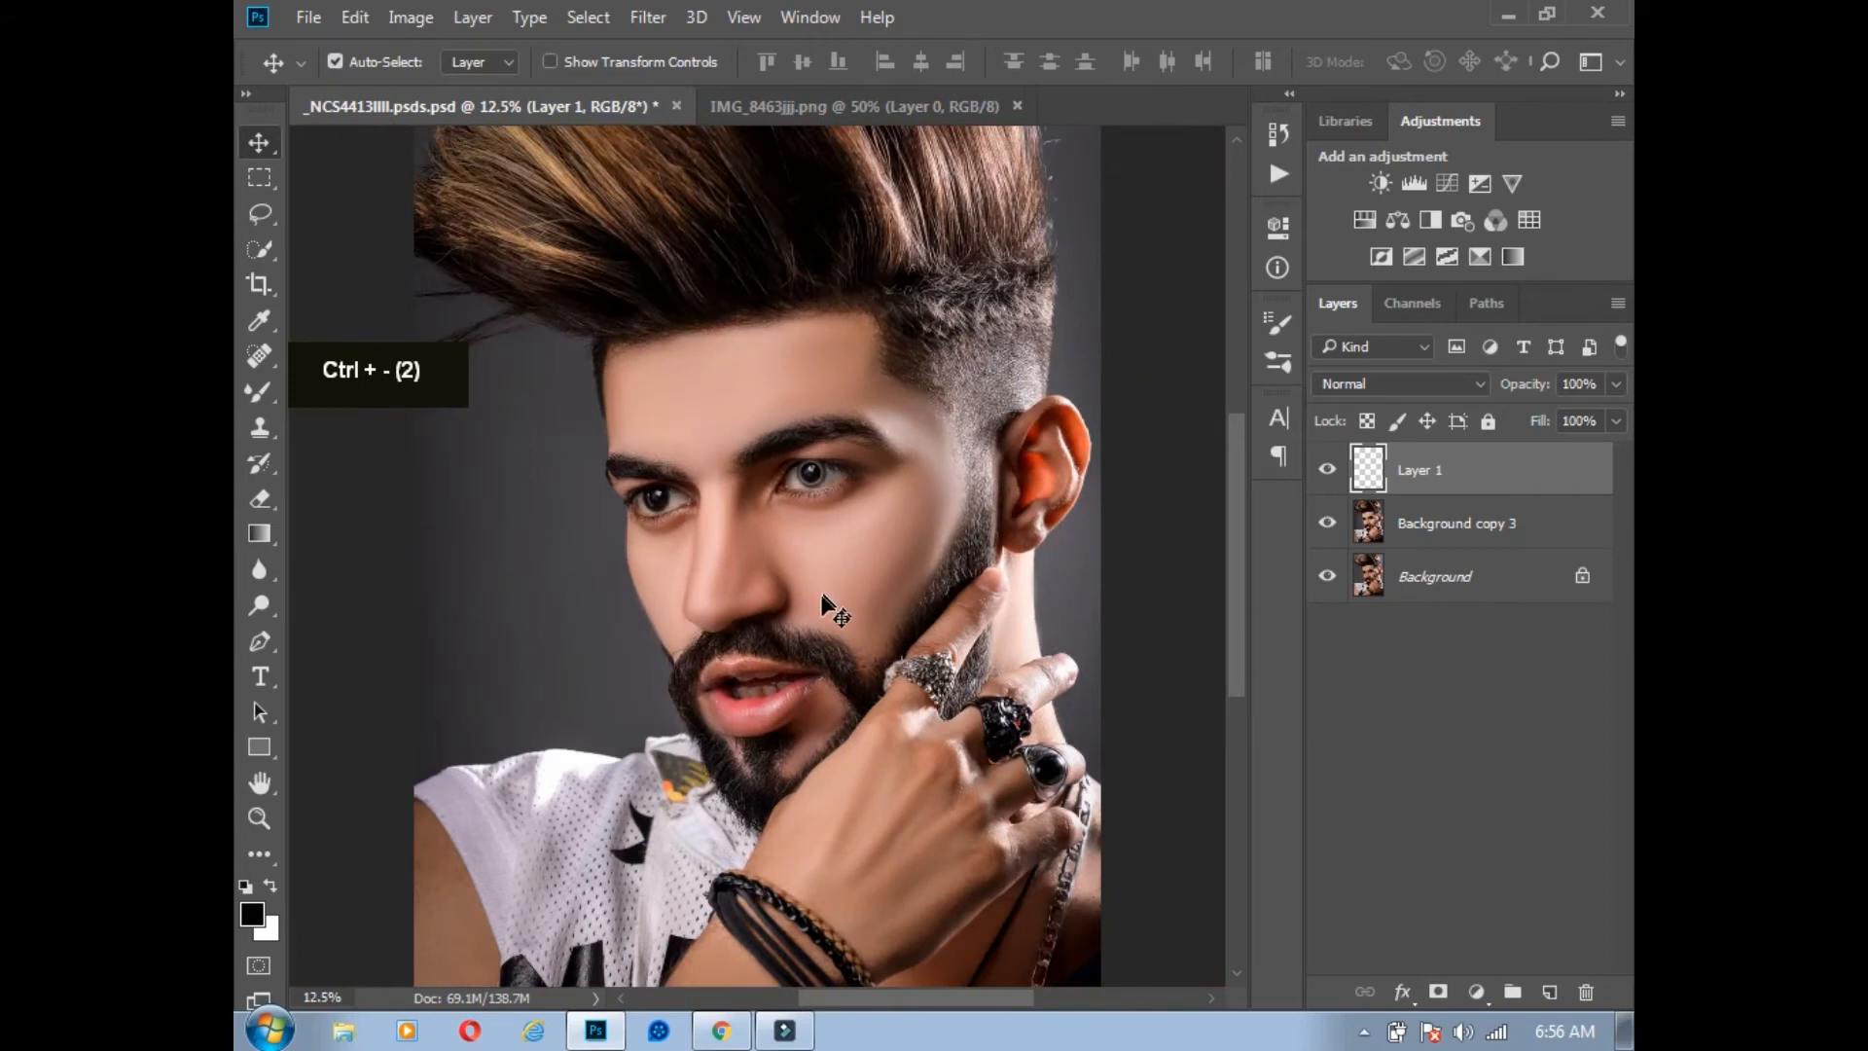
key("ctrl+t")
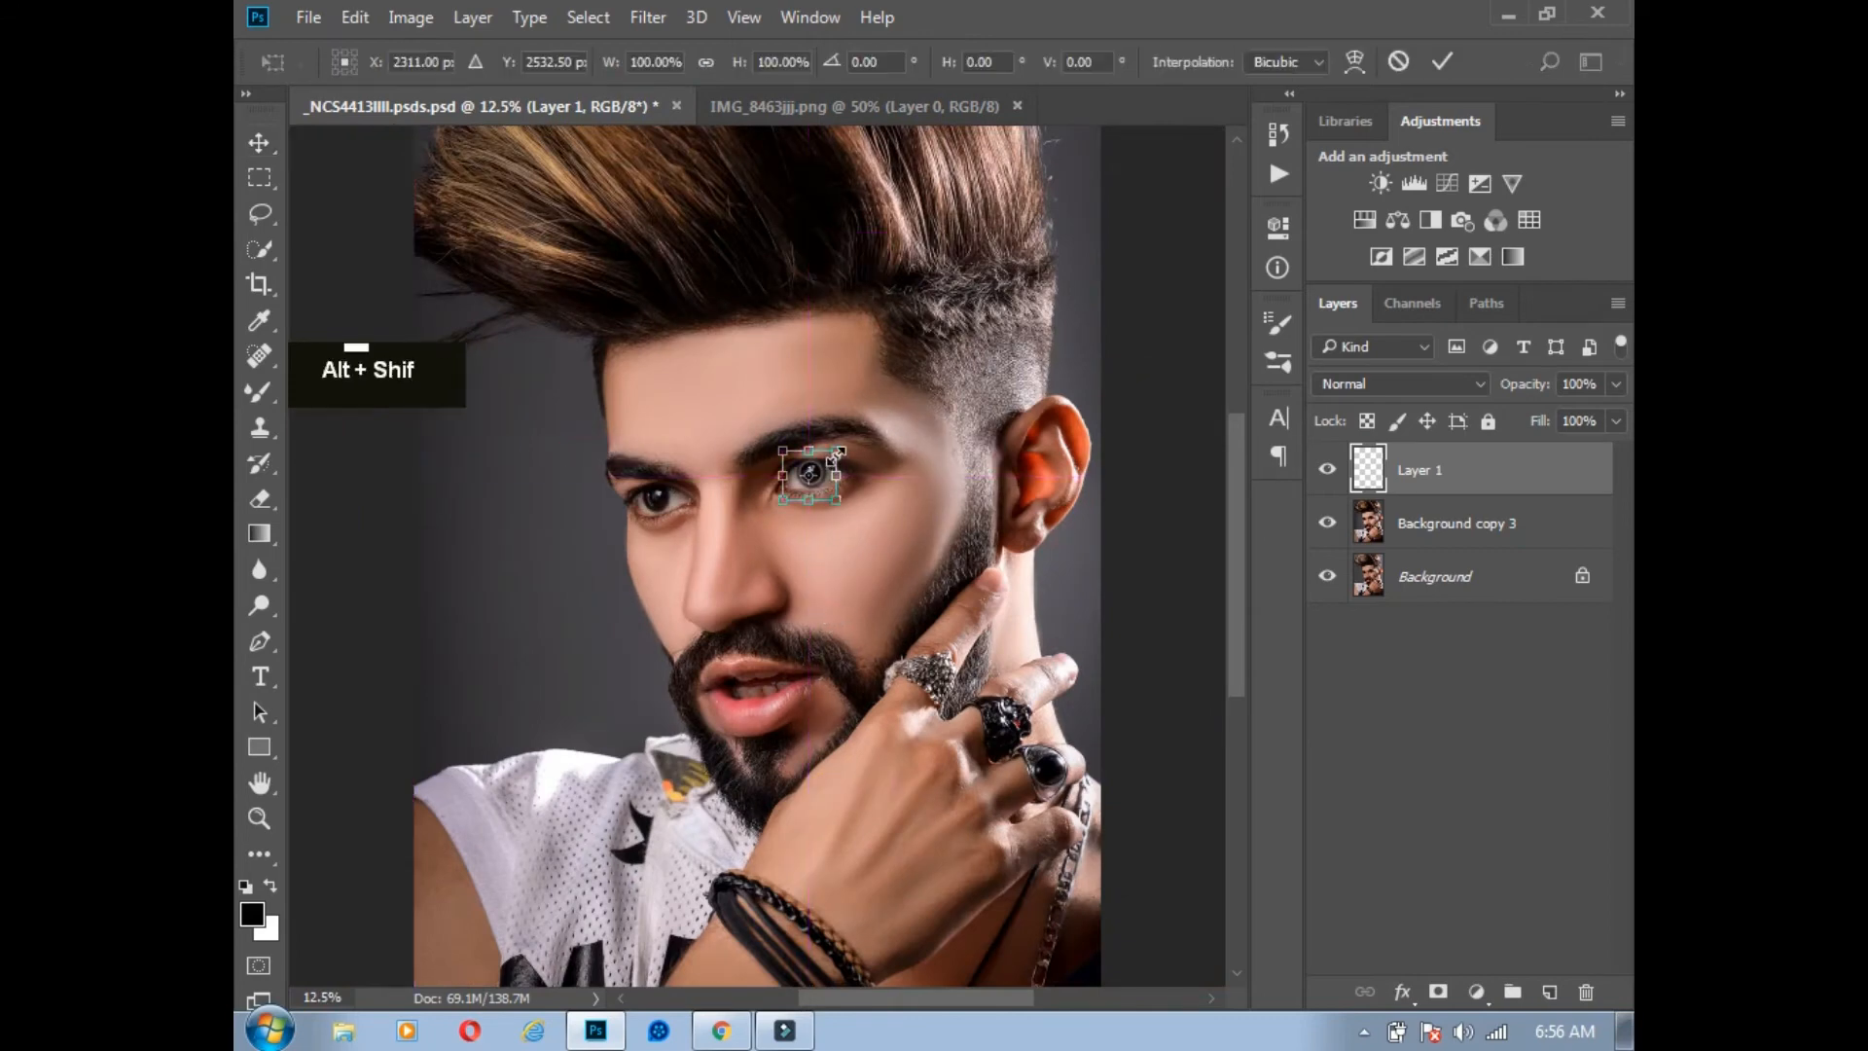
left_click_drag(834, 454, 827, 459)
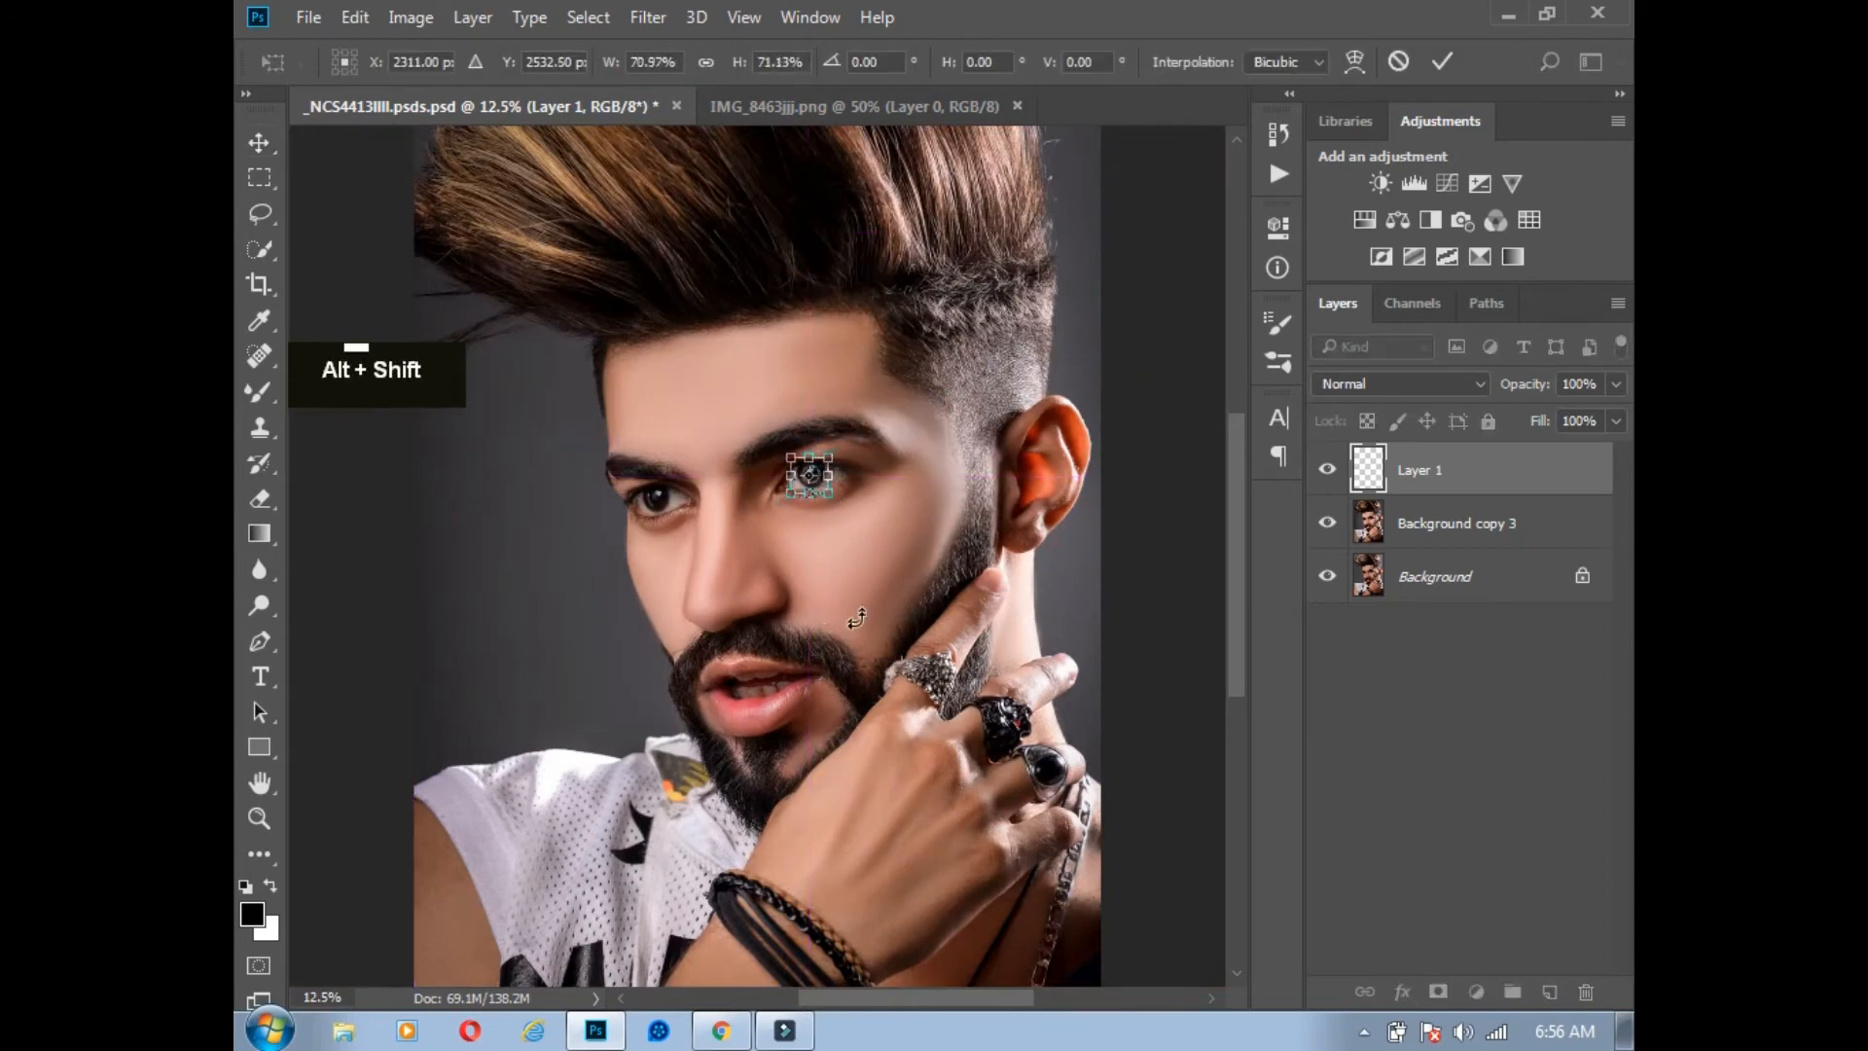
key("Return")
key("Return")
key("ctrl+BackSpace")
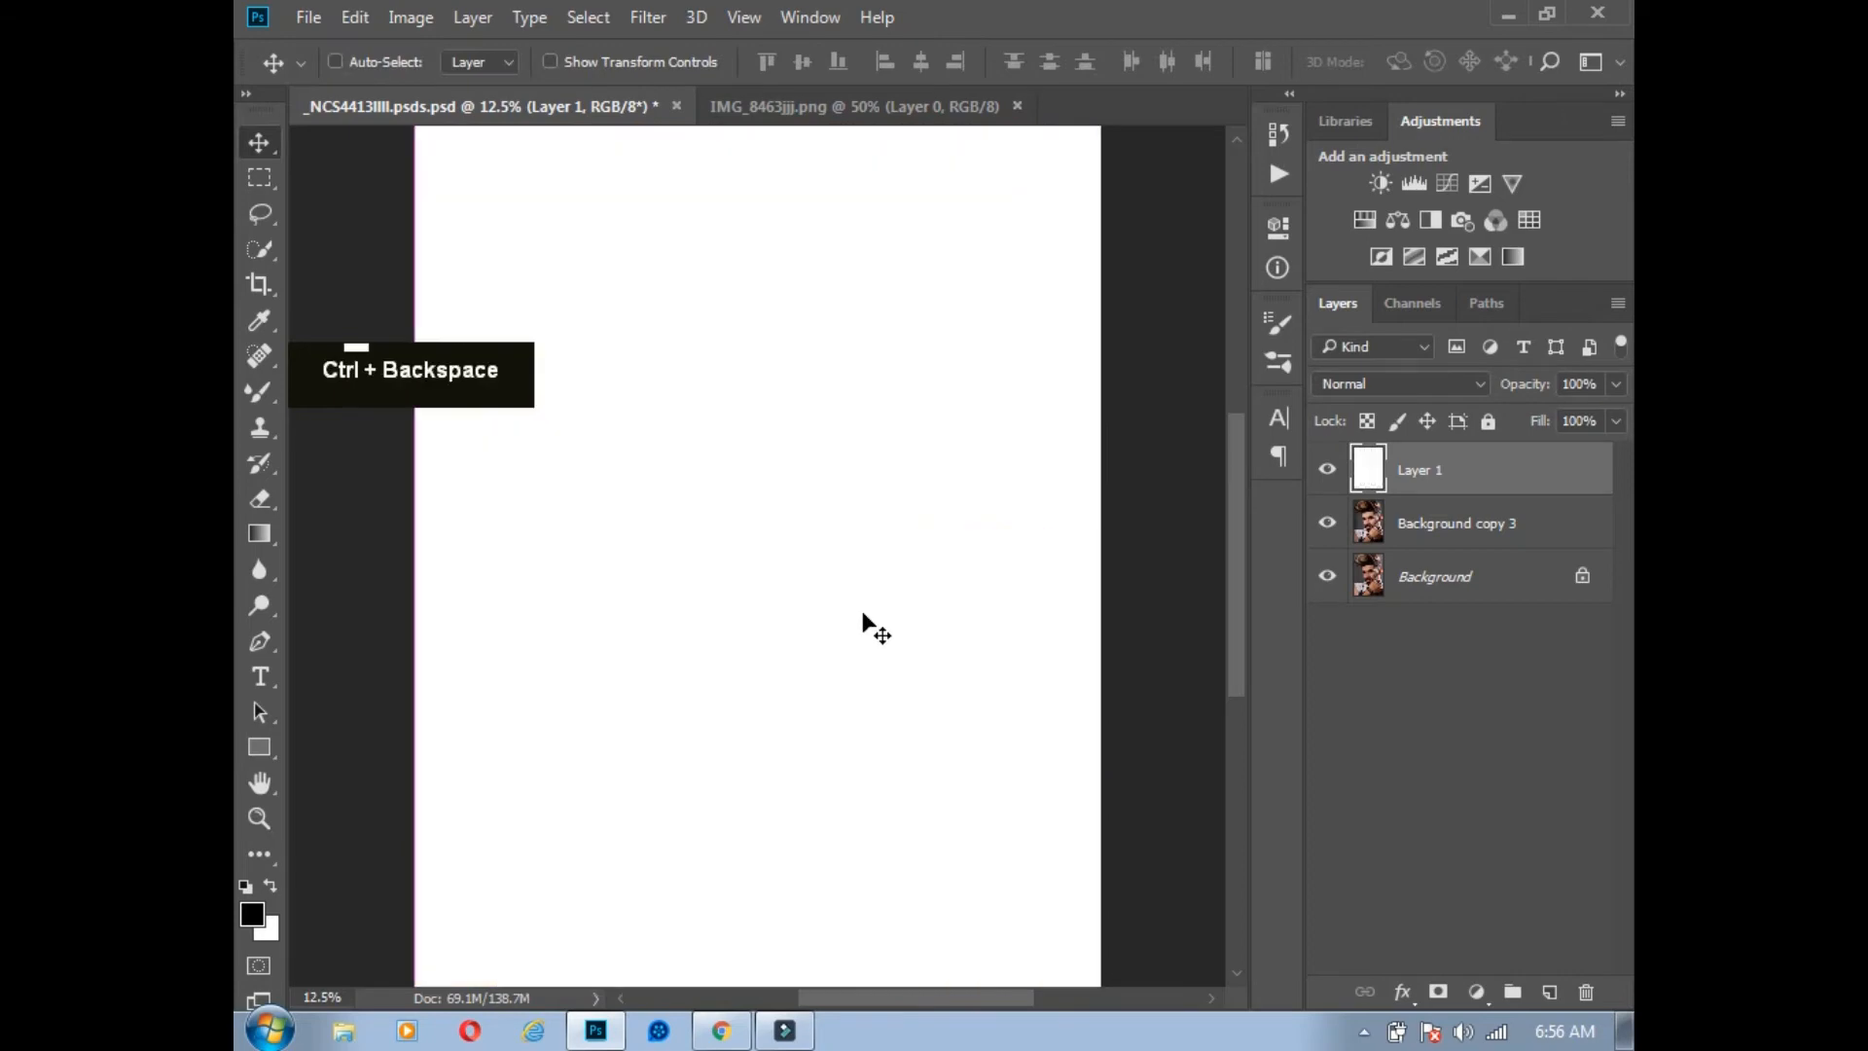
key("ctrl+alt+z")
Step: Nudge the reduced lens slightly down and right until it is centered on the pupil of the eye nearer the ear
key("ctrl+equal")
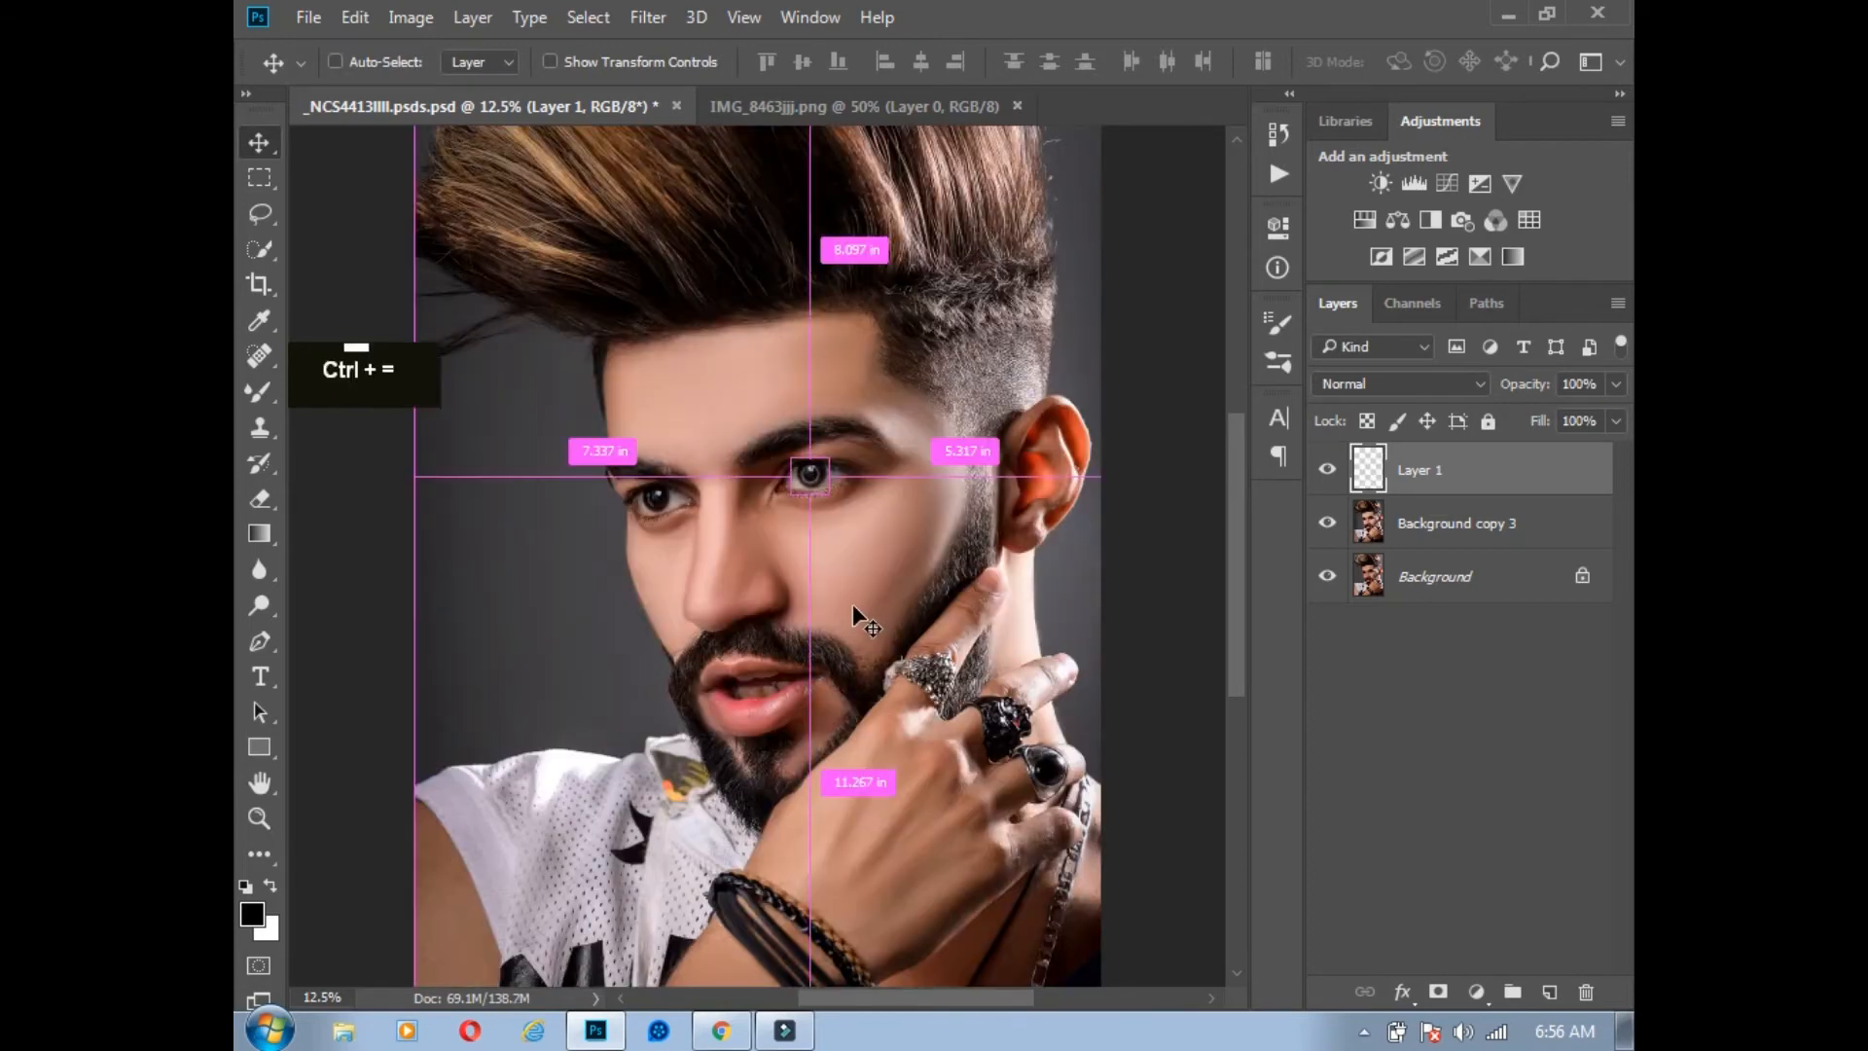
key("ctrl+equal")
key("ctrl+equal")
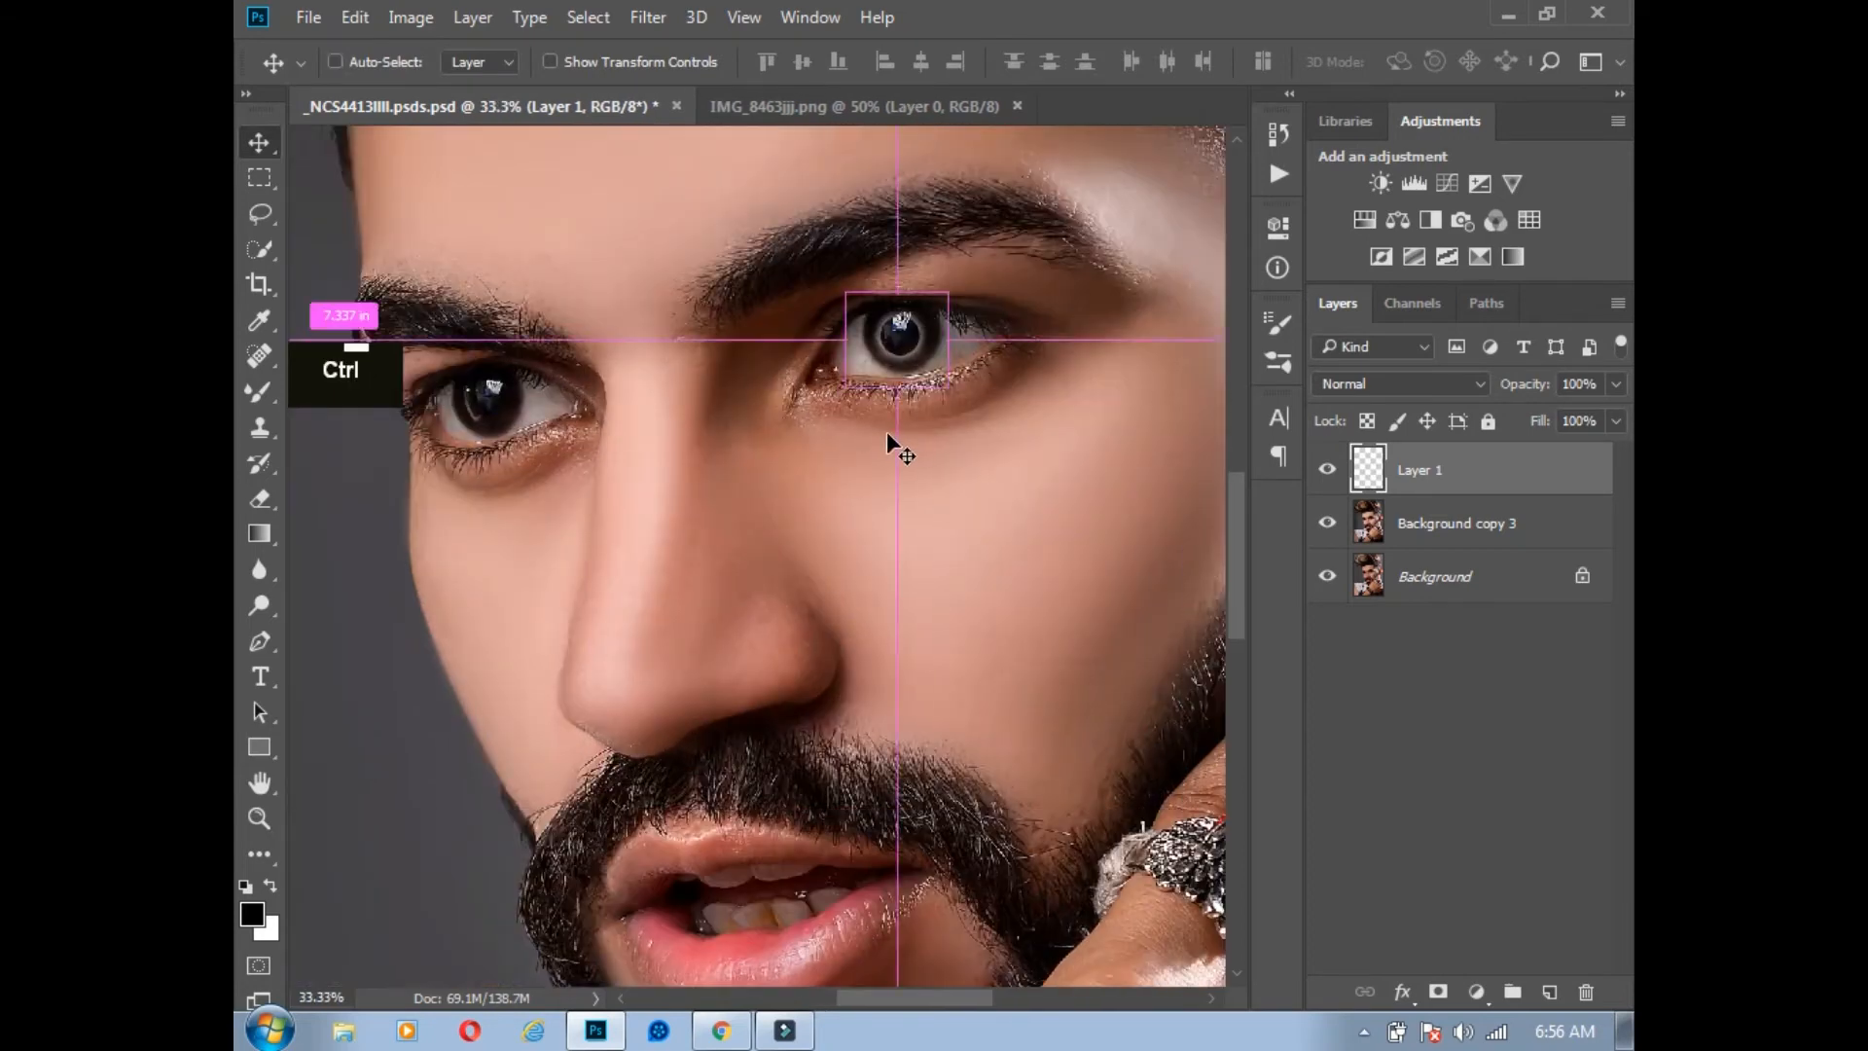
key("ctrl+equal")
key("Down")
key("Down")
key("Right")
key("Down")
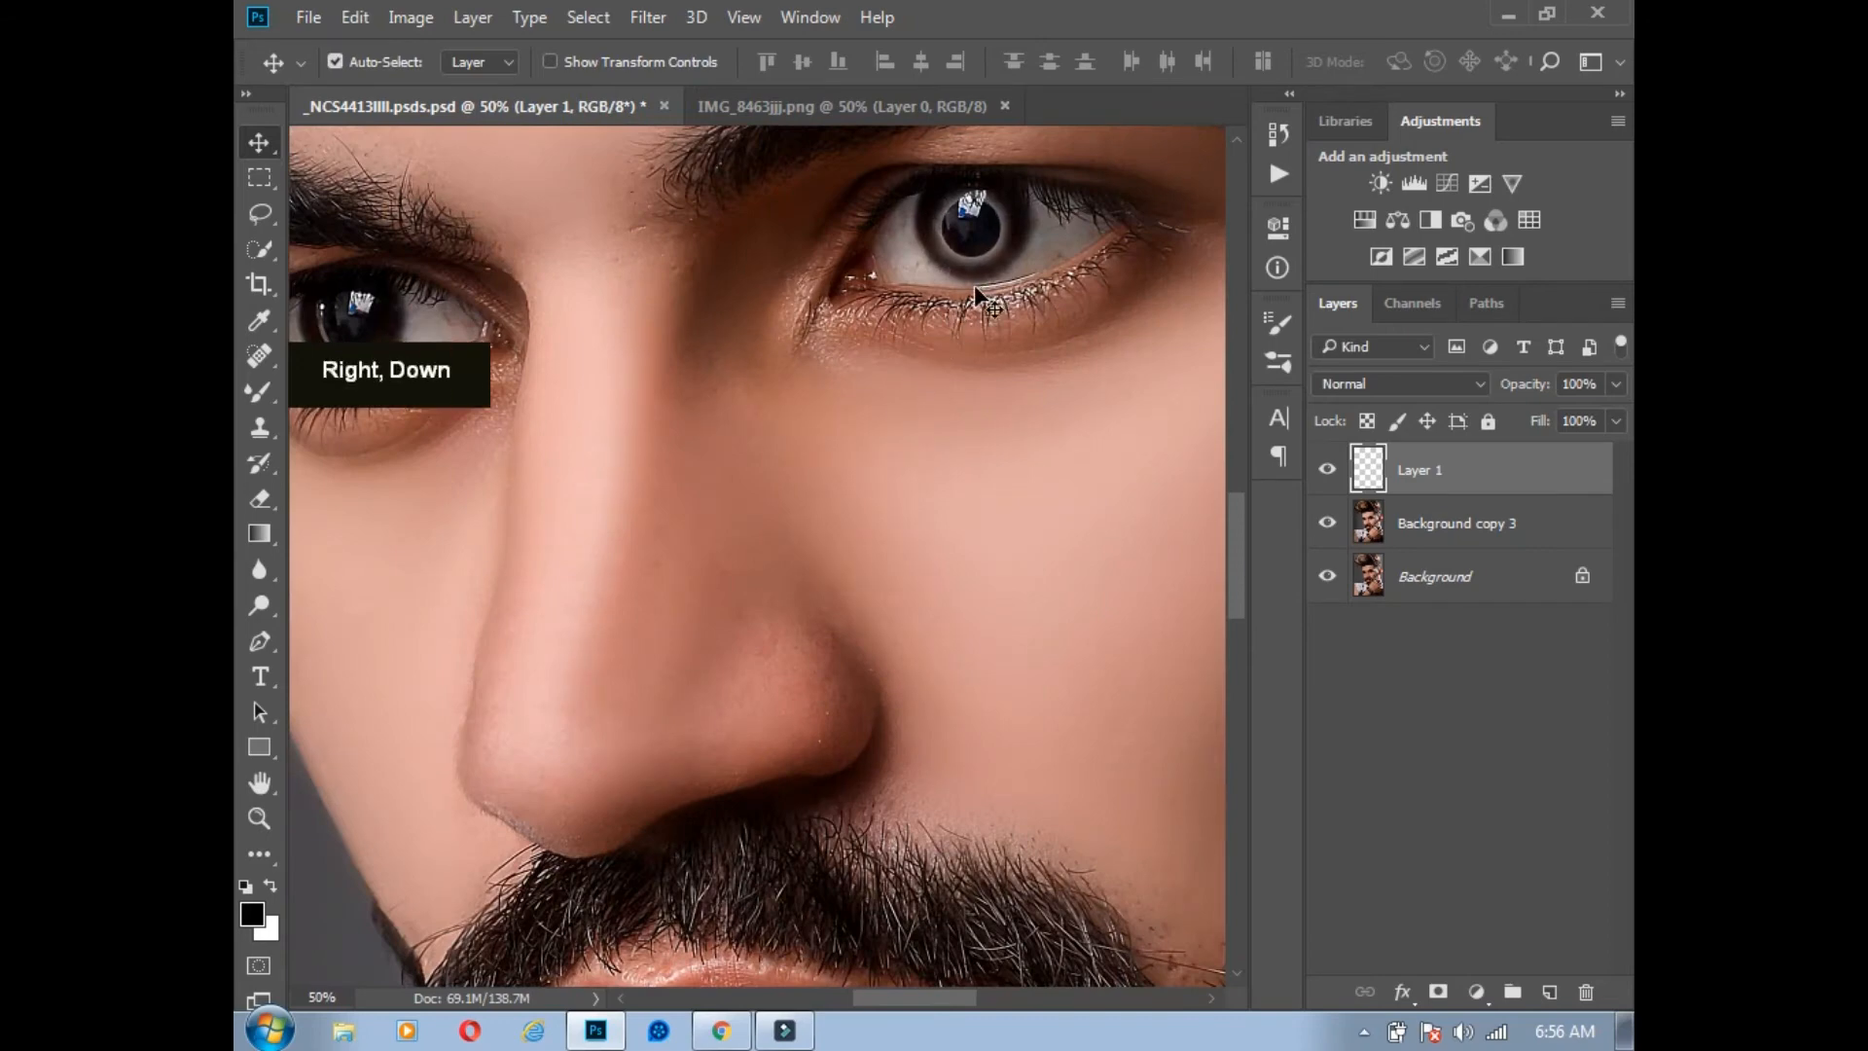
key("Up")
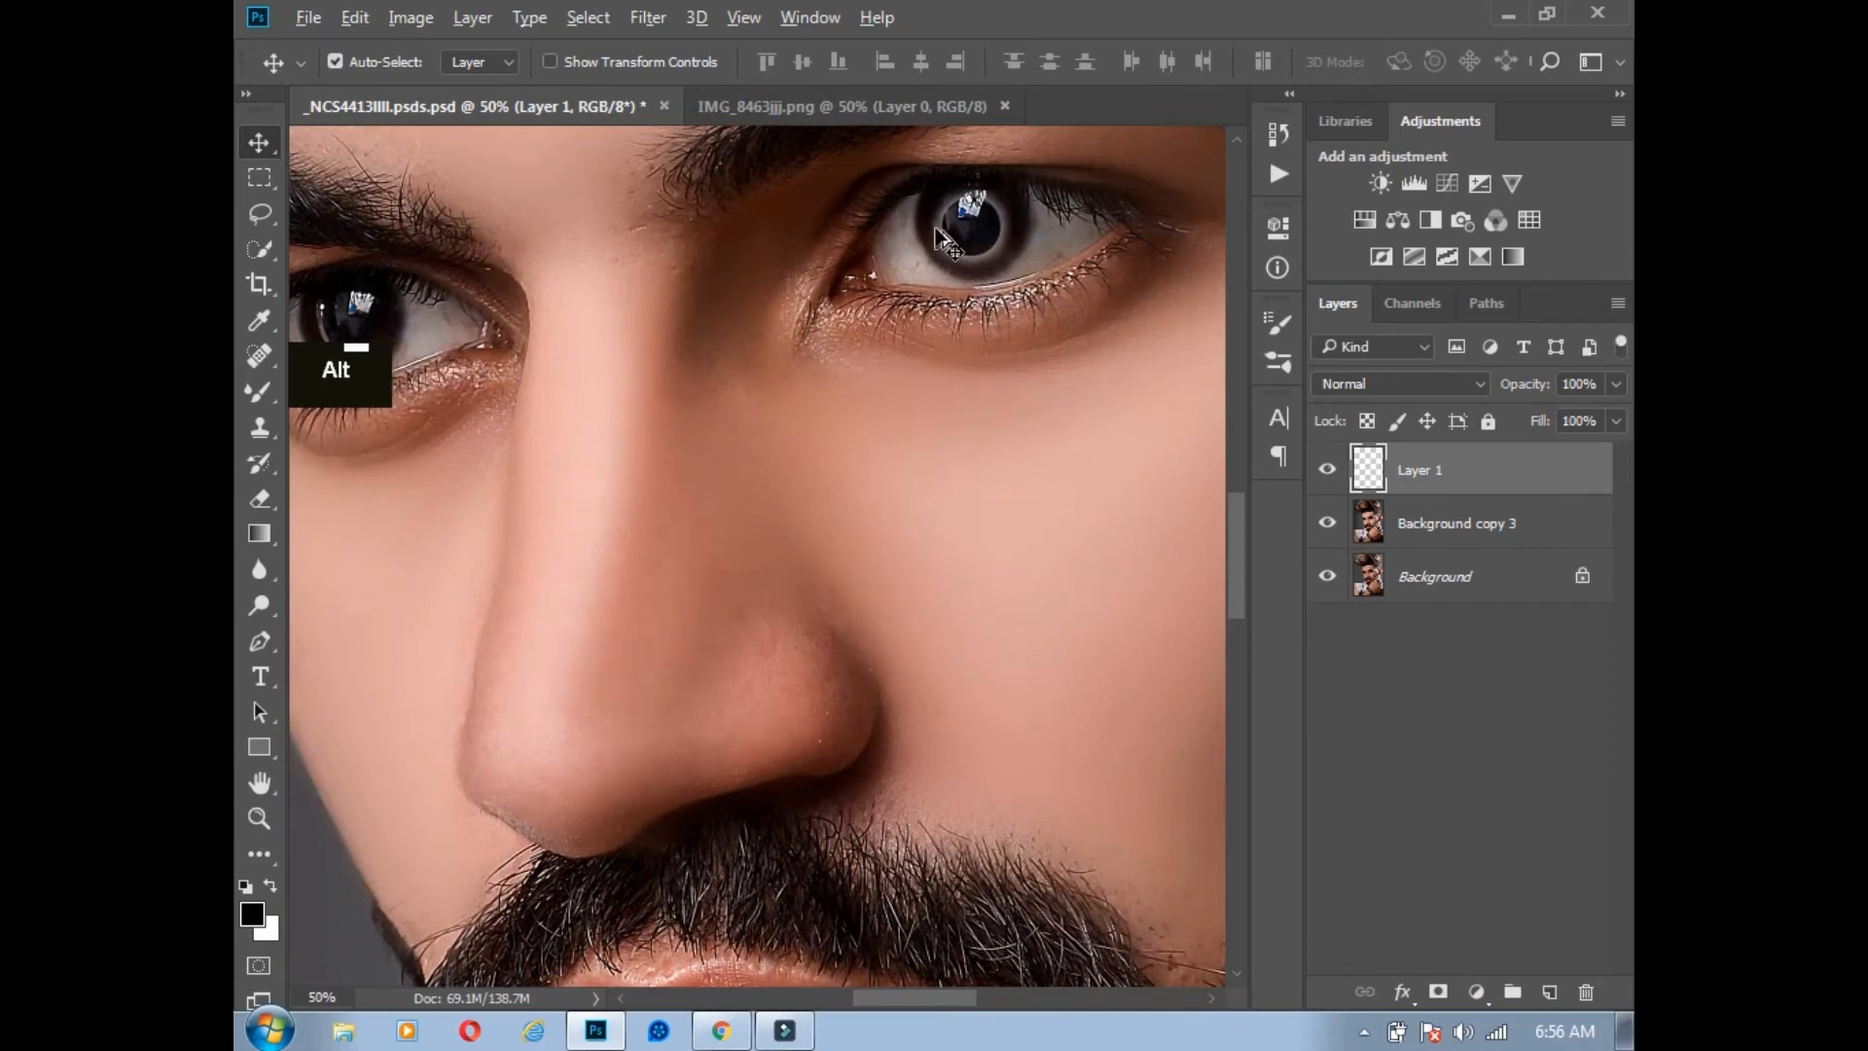
Step: Duplicate the lens onto the other eye and nudge the copy slightly left to fit its iris
left_click_drag(941, 234, 340, 331)
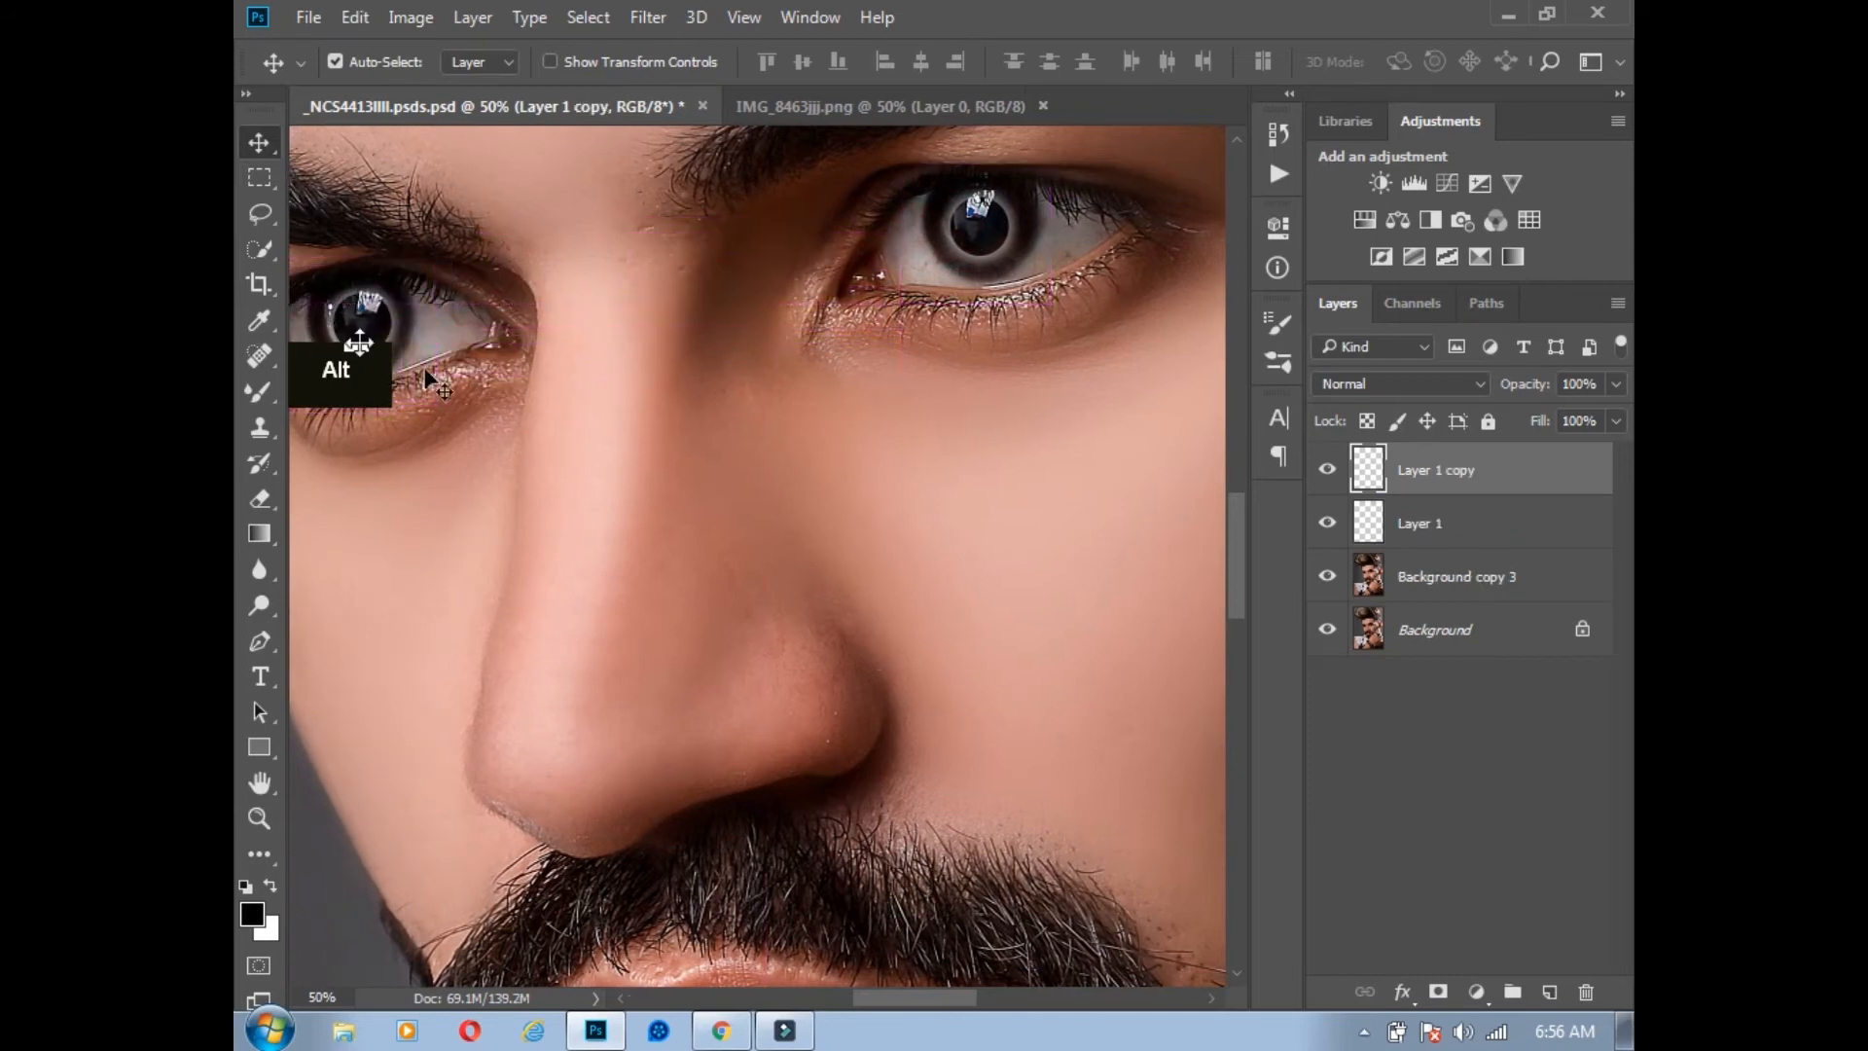
left_click(469, 430)
left_click_drag(469, 430, 679, 449)
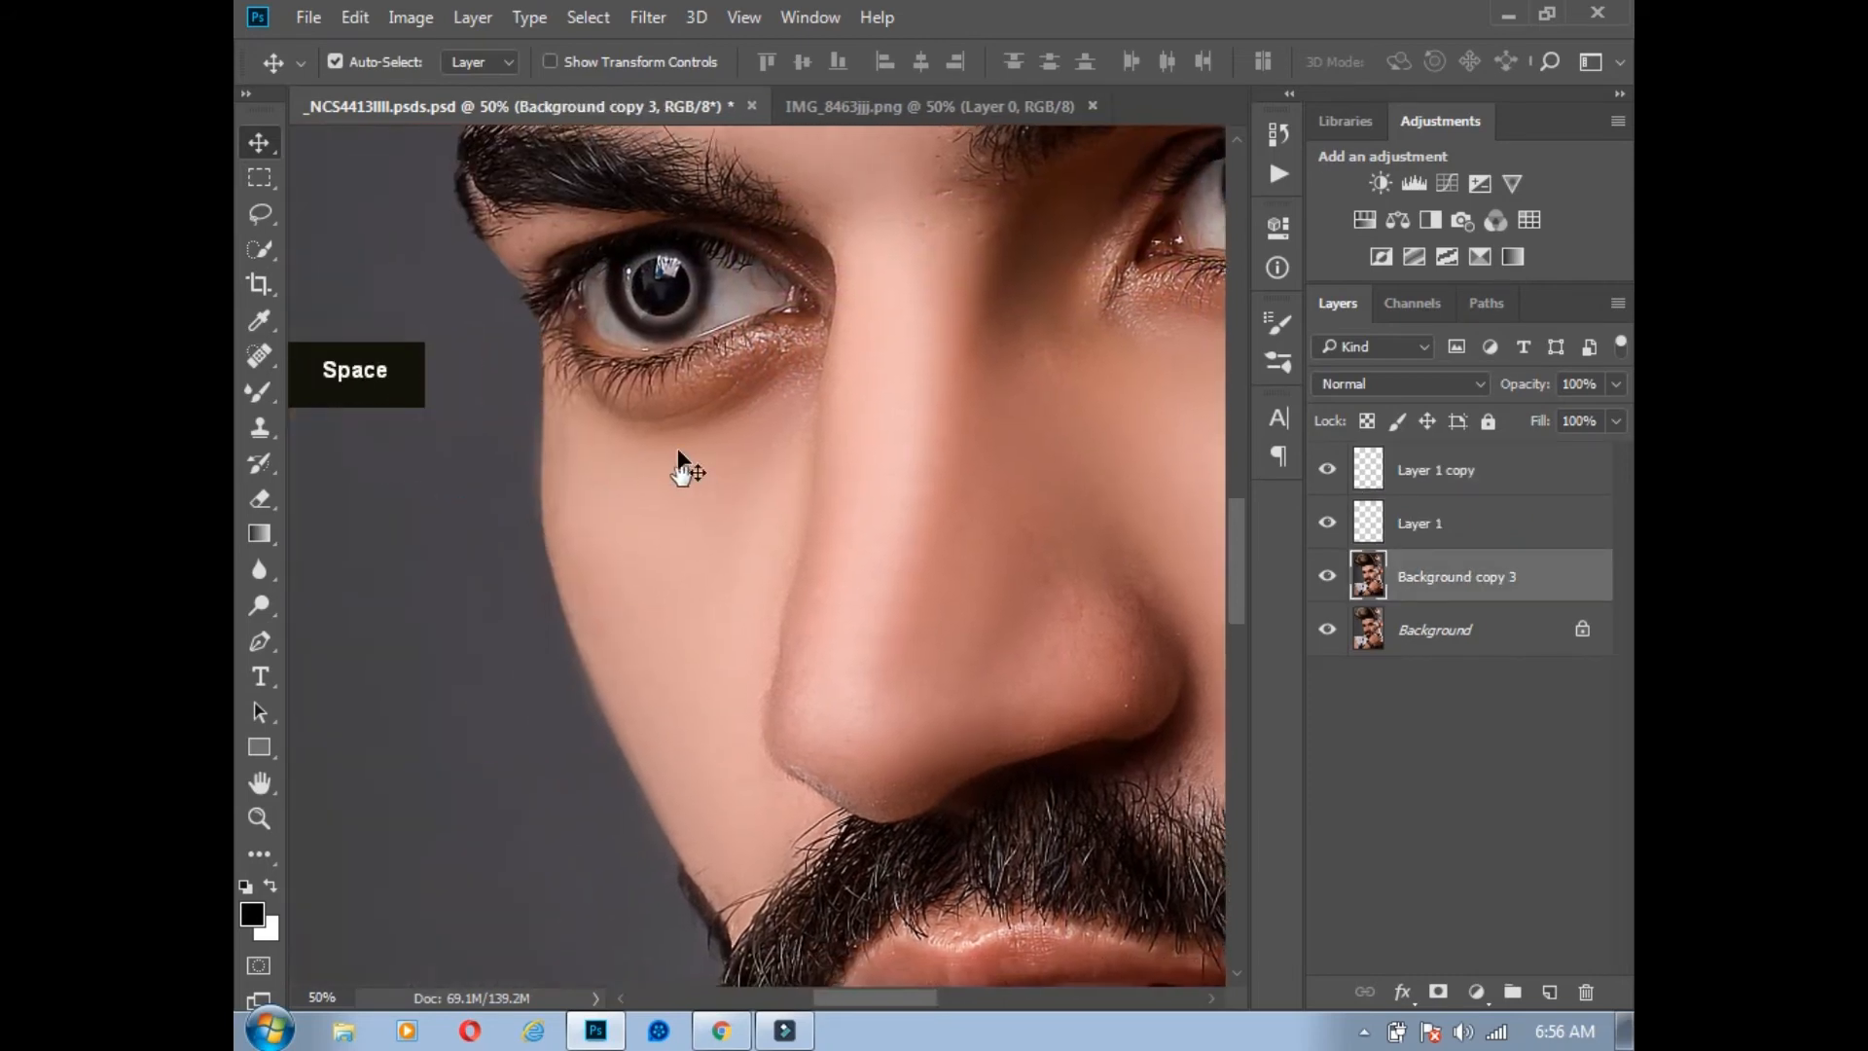
left_click(699, 303)
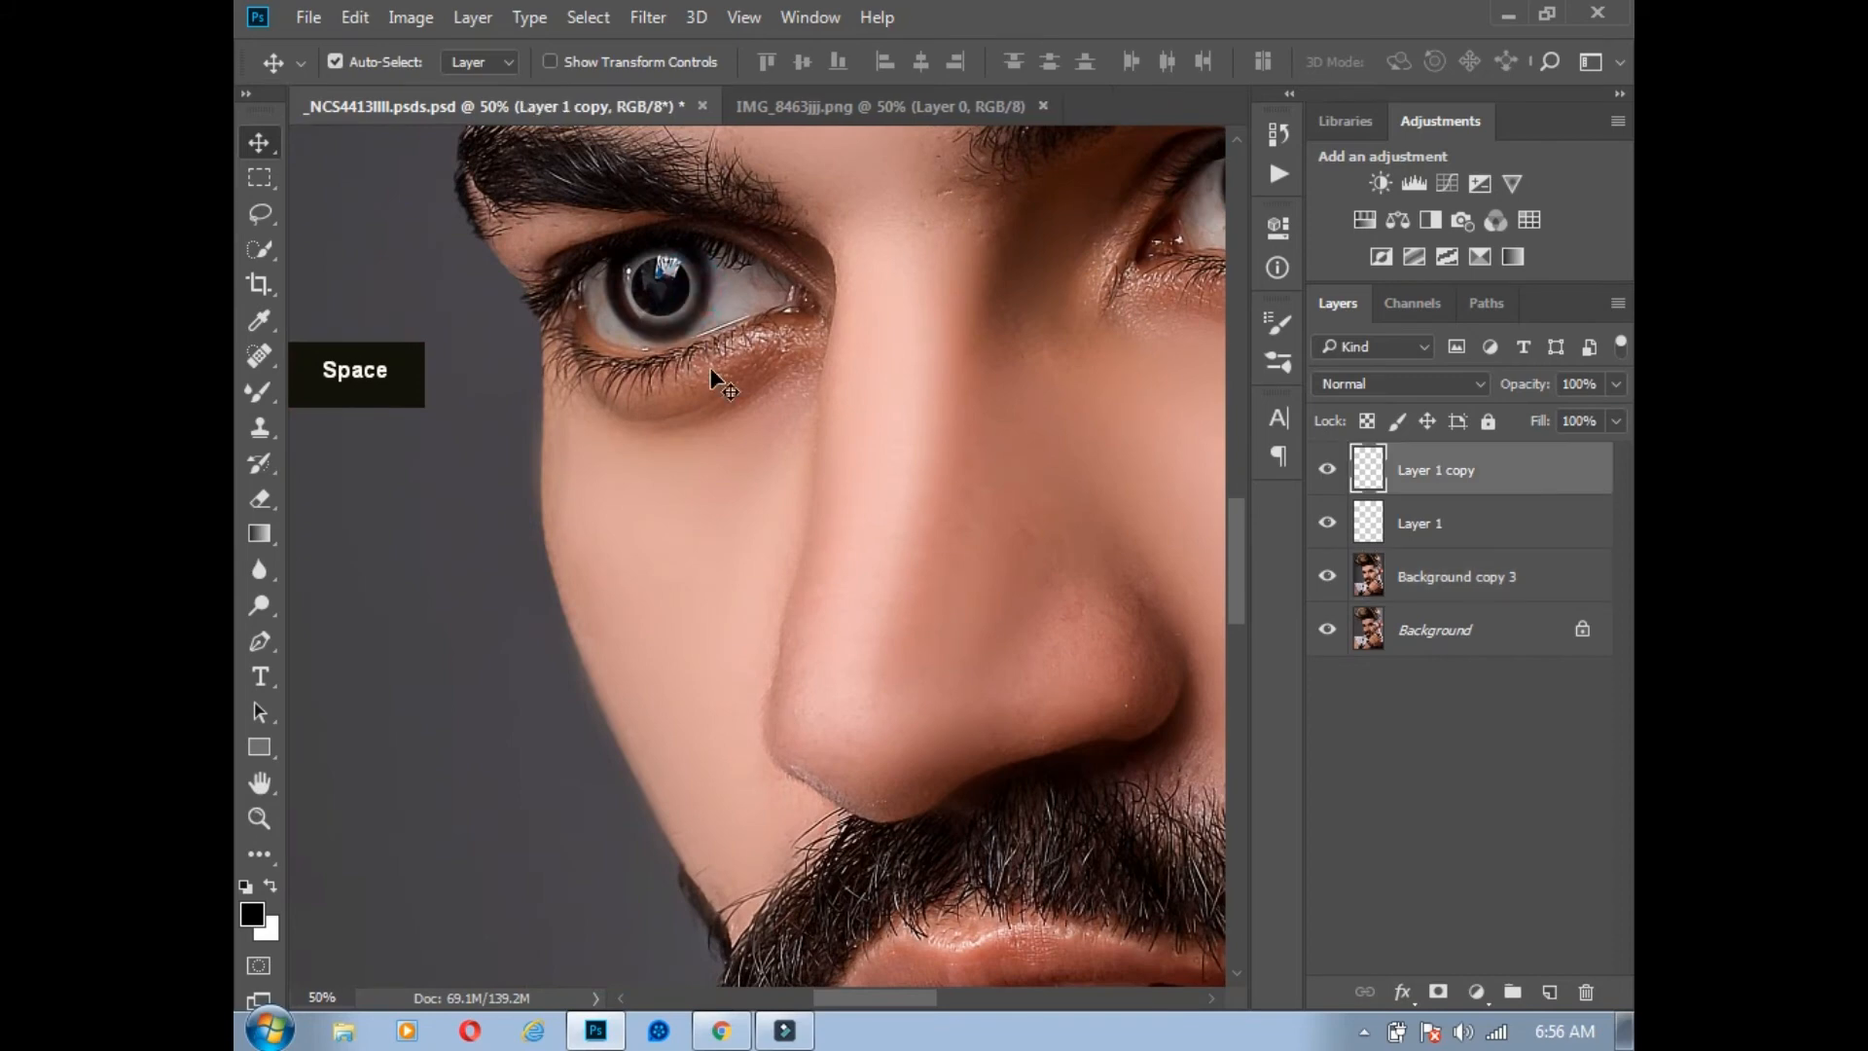
key("Left")
Step: Select the Background copy 3 layer and save the portrait document
key("ctrl+minus")
key("ctrl+minus")
key("ctrl+minus")
key("ctrl+minus")
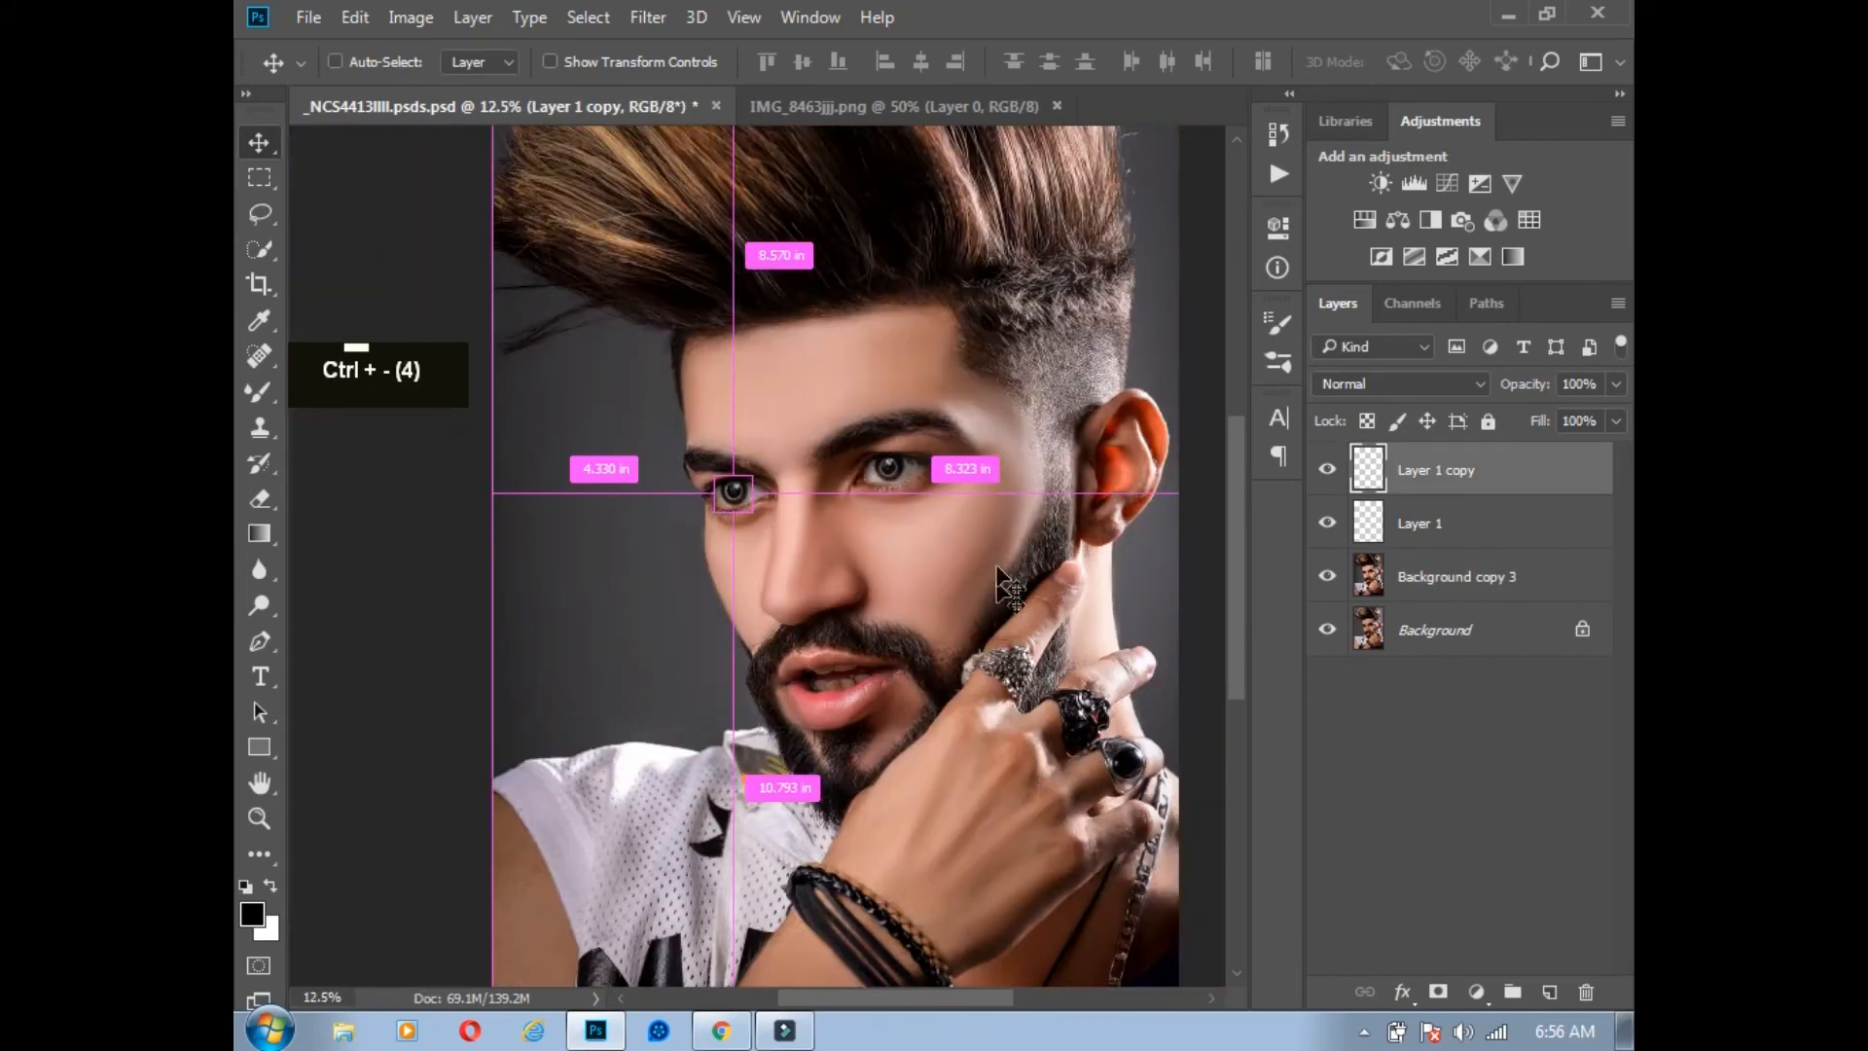
left_click(999, 574, "ctrl")
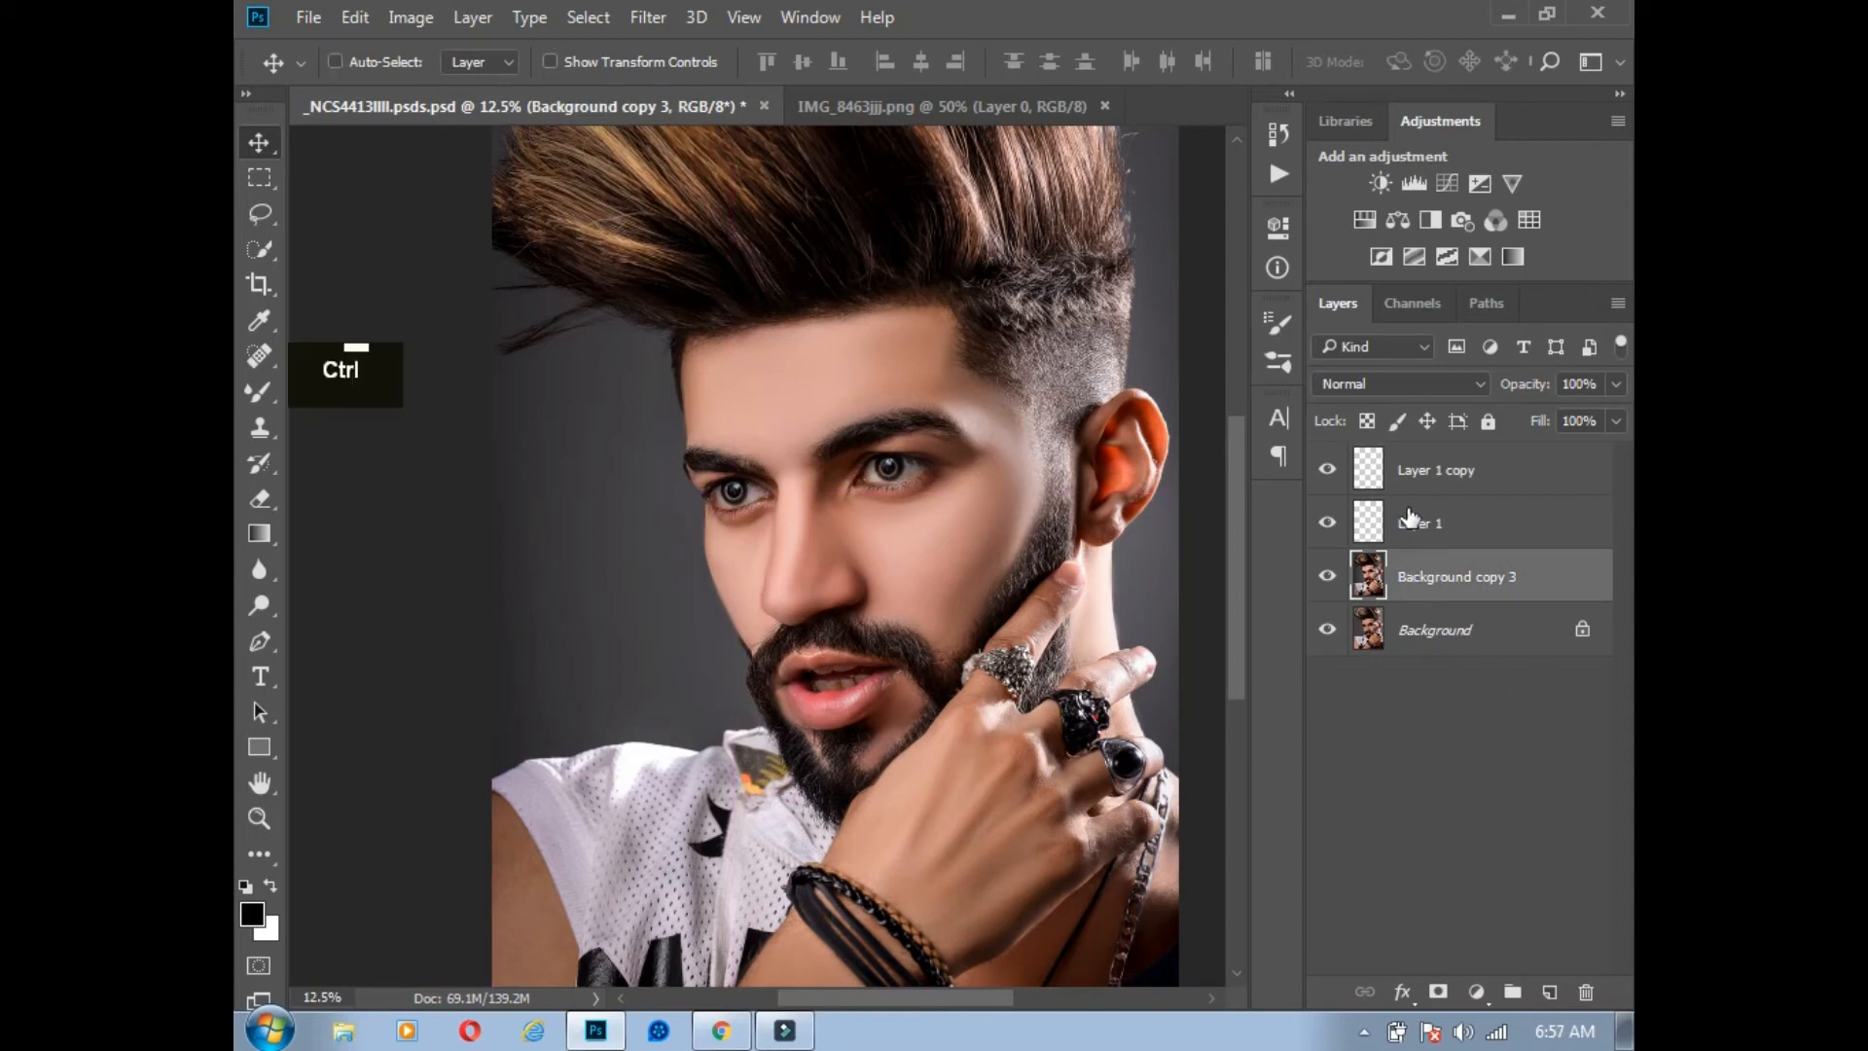
key("ctrl+s")
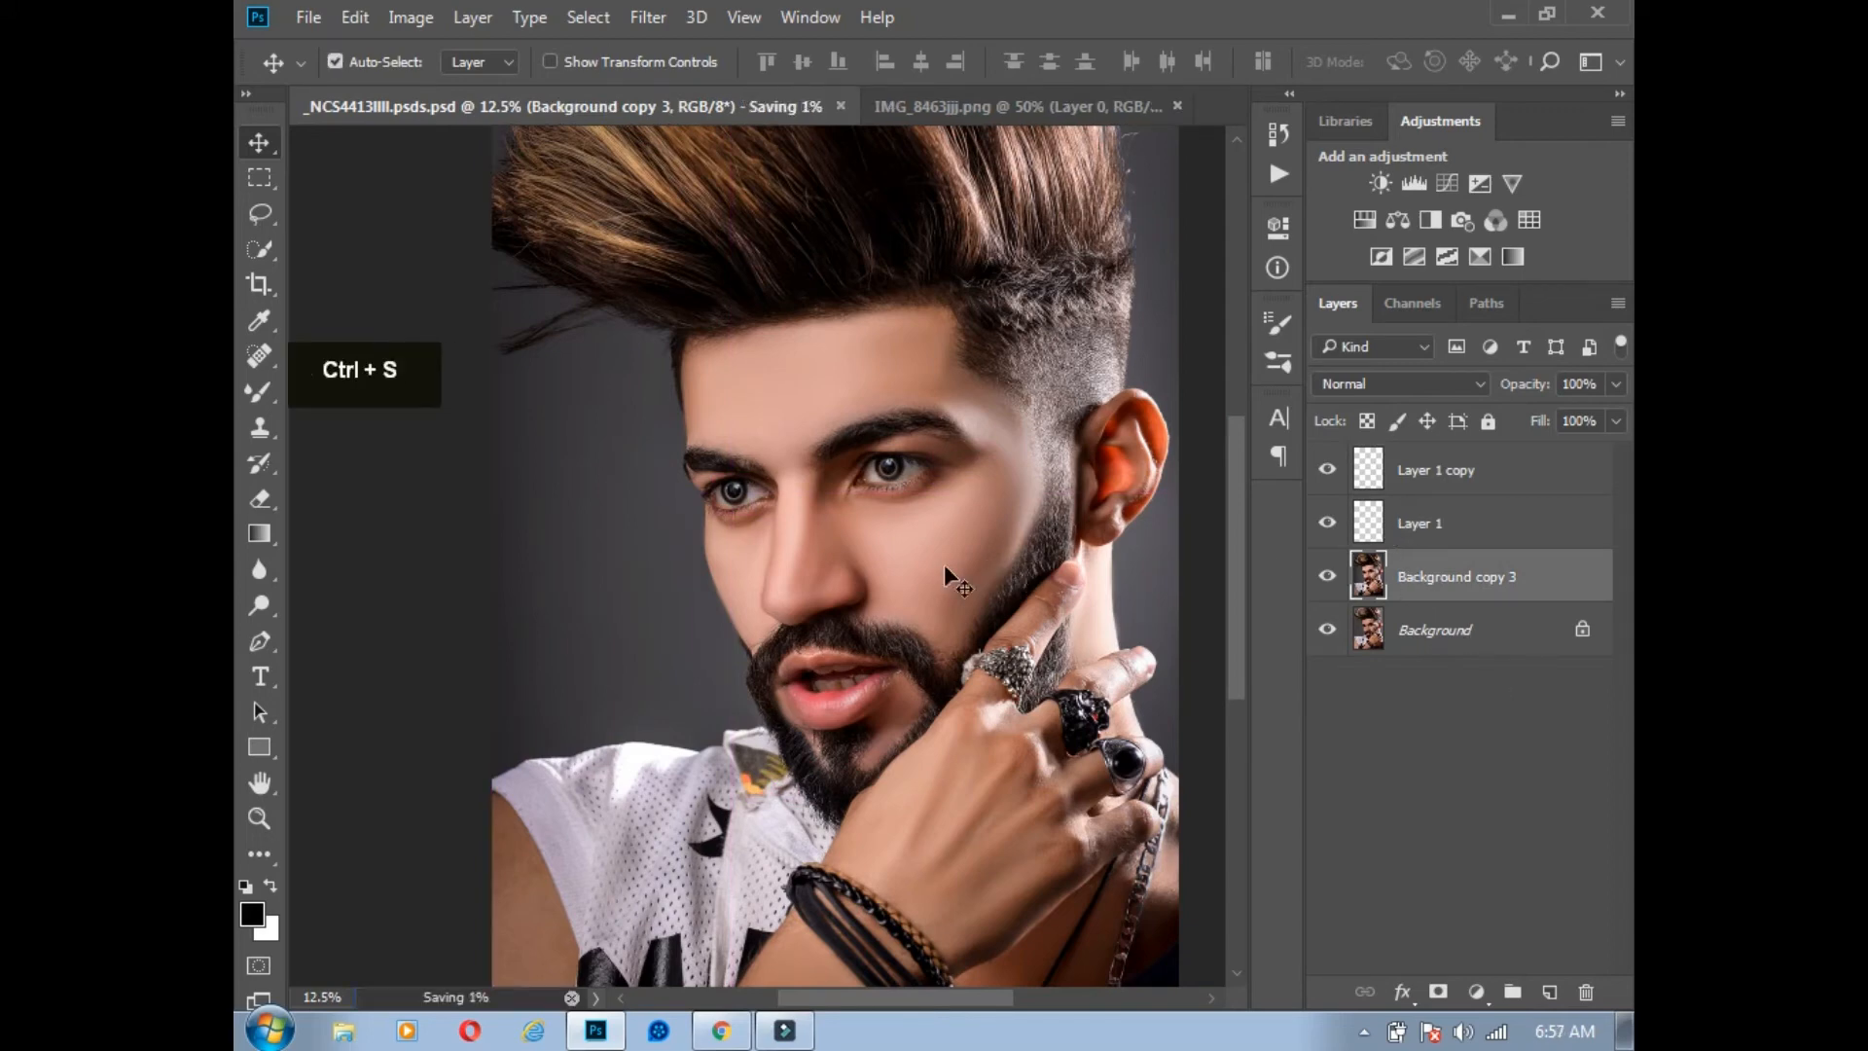
Step: Start opening another image and browse to the 500 gift test folder inside software > download on drive D
left_click(307, 17)
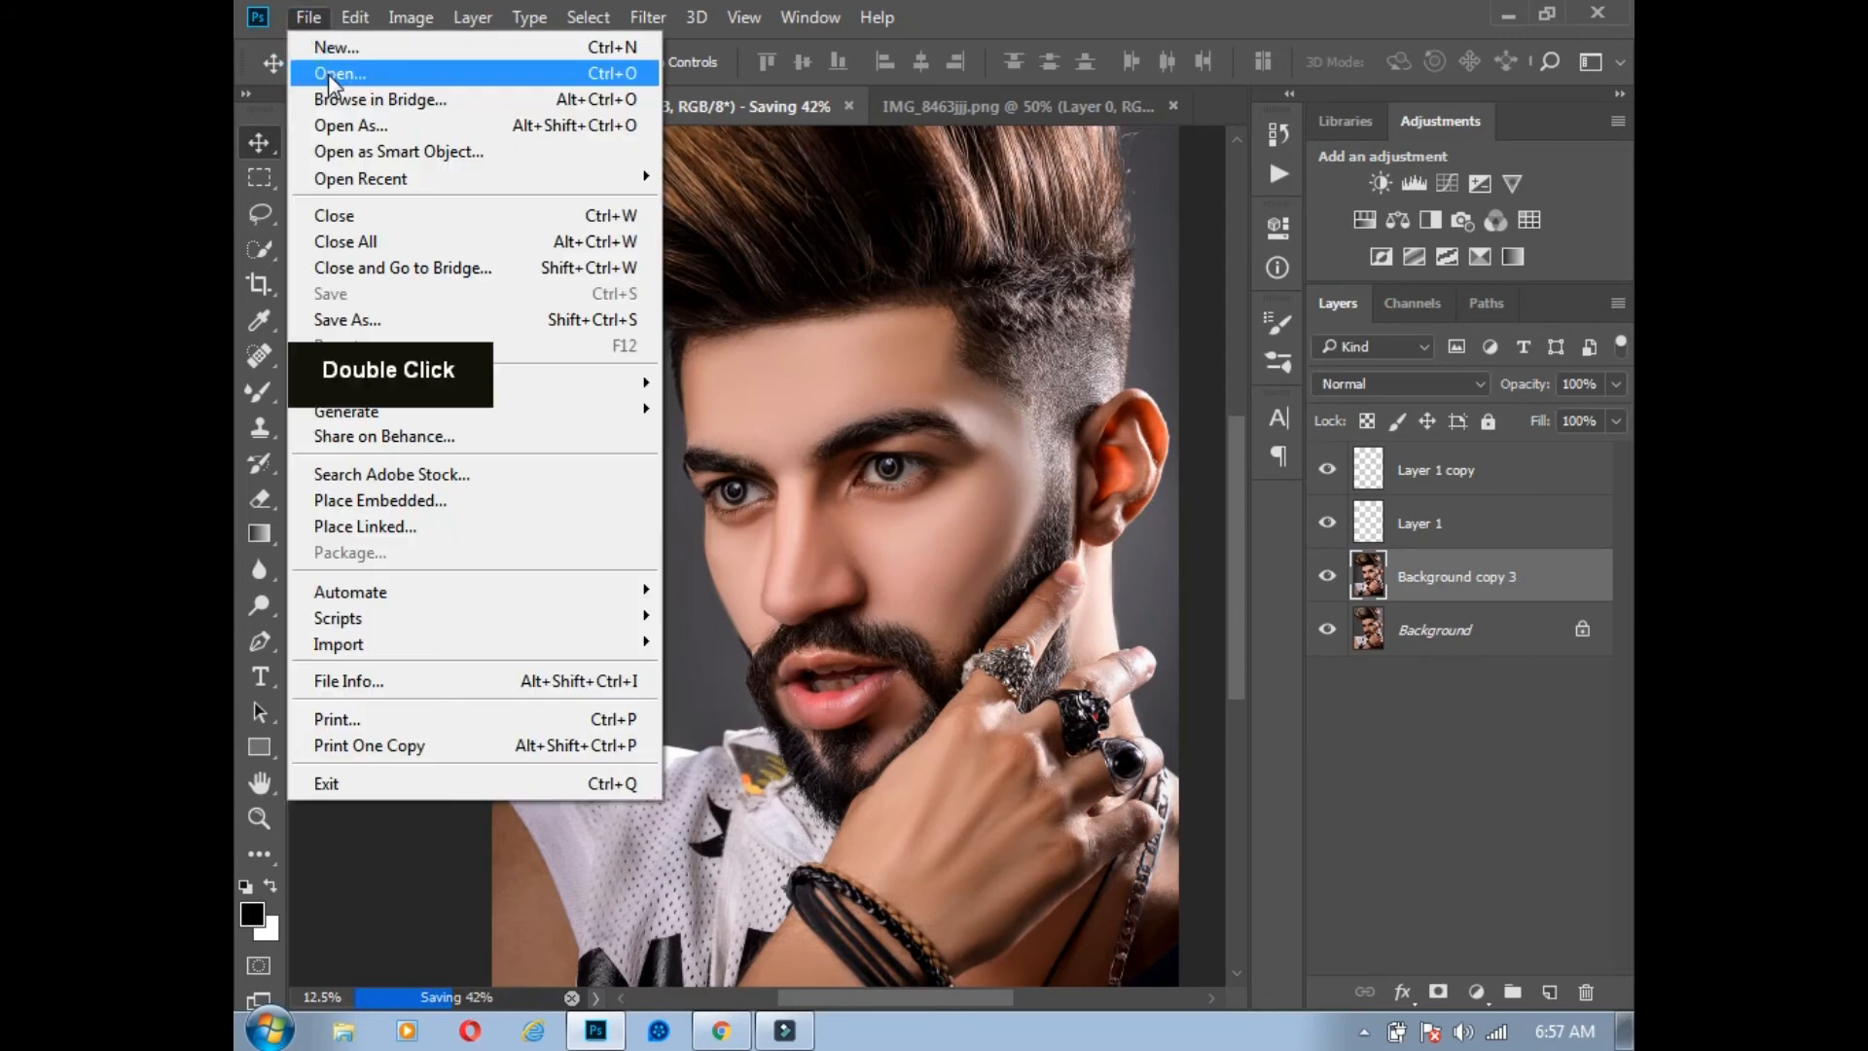
left_click(329, 74)
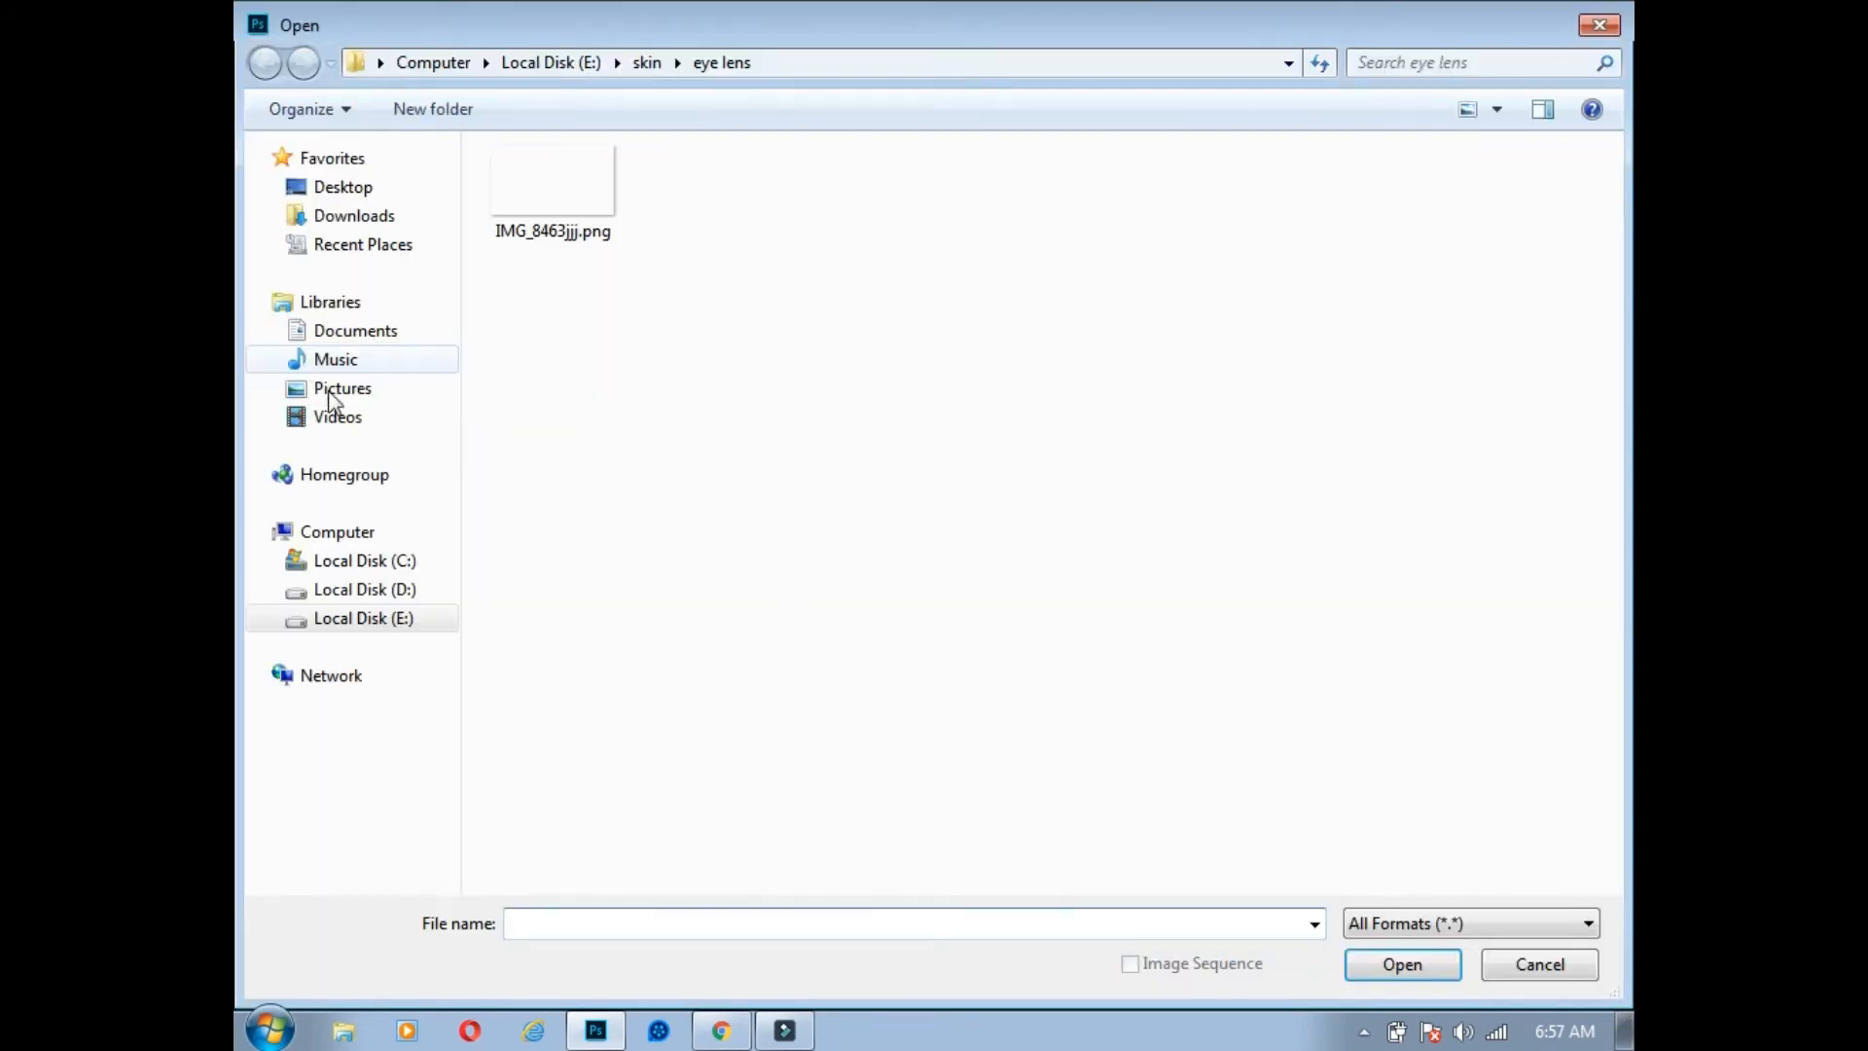
left_click(366, 589)
double_click(573, 239)
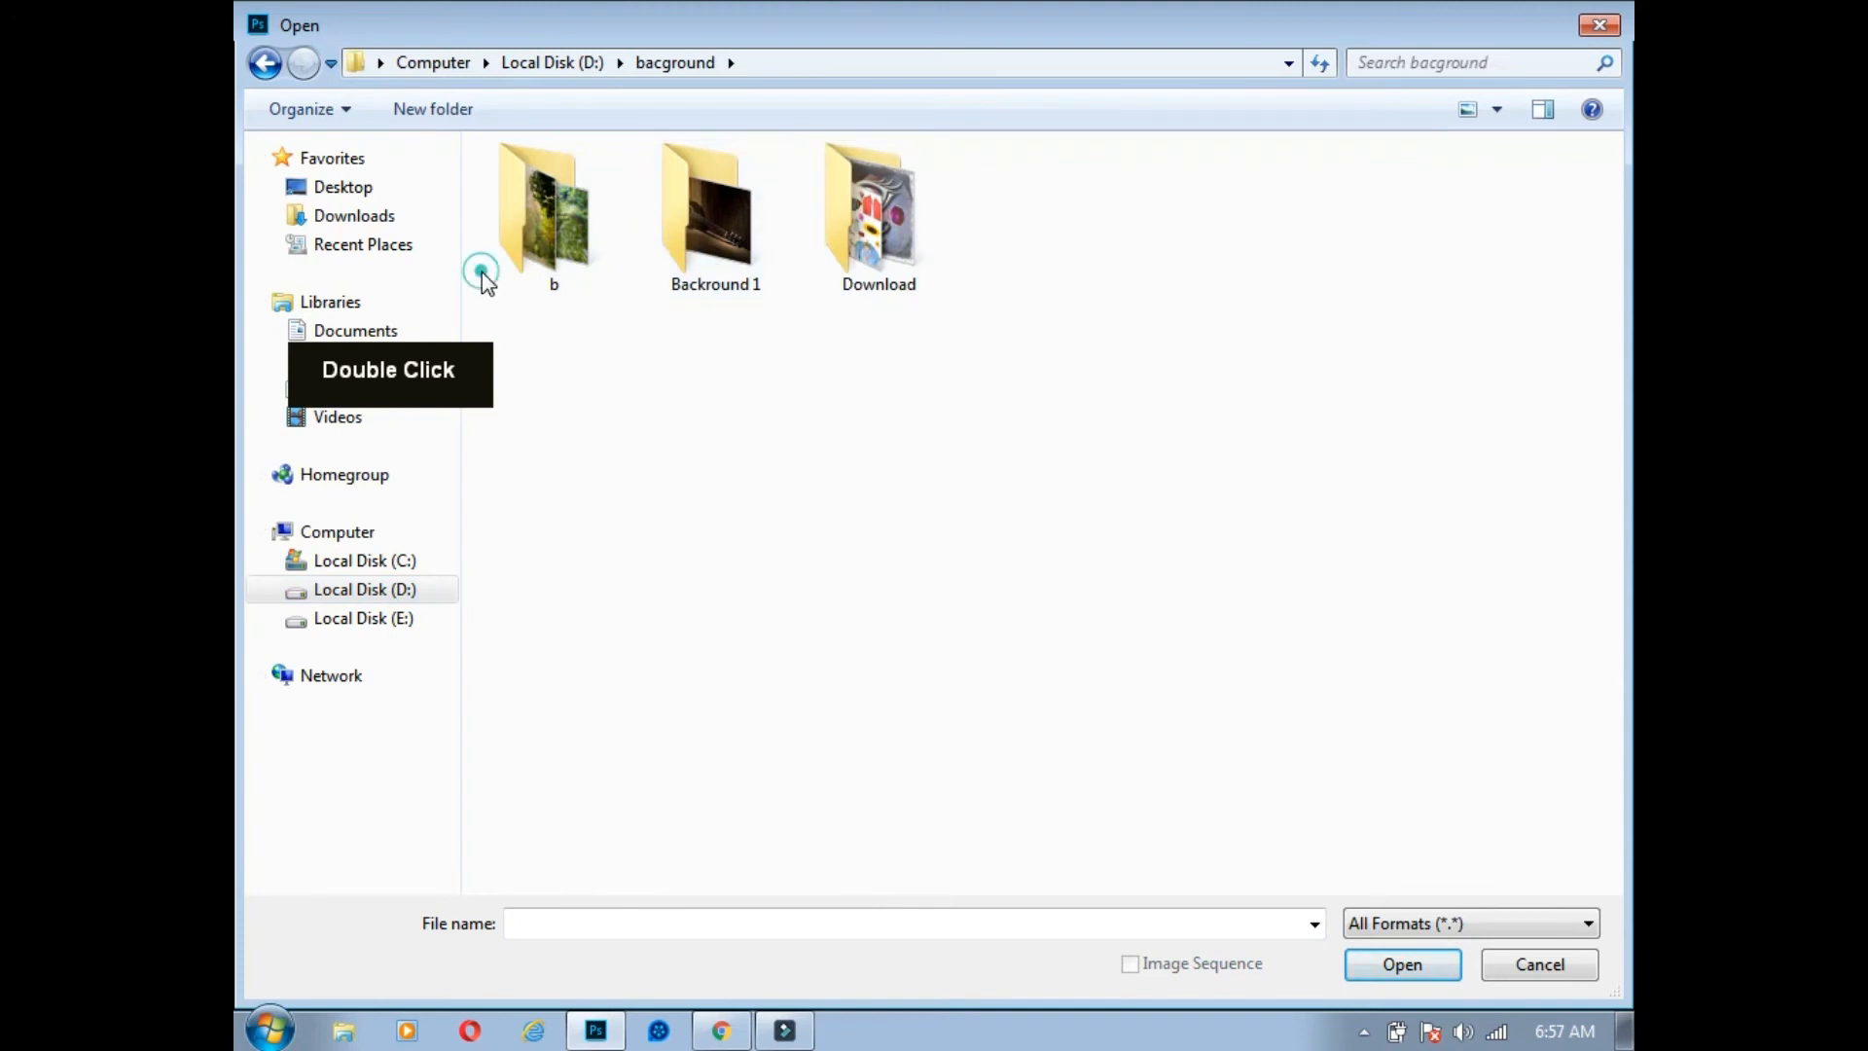
double_click(680, 257)
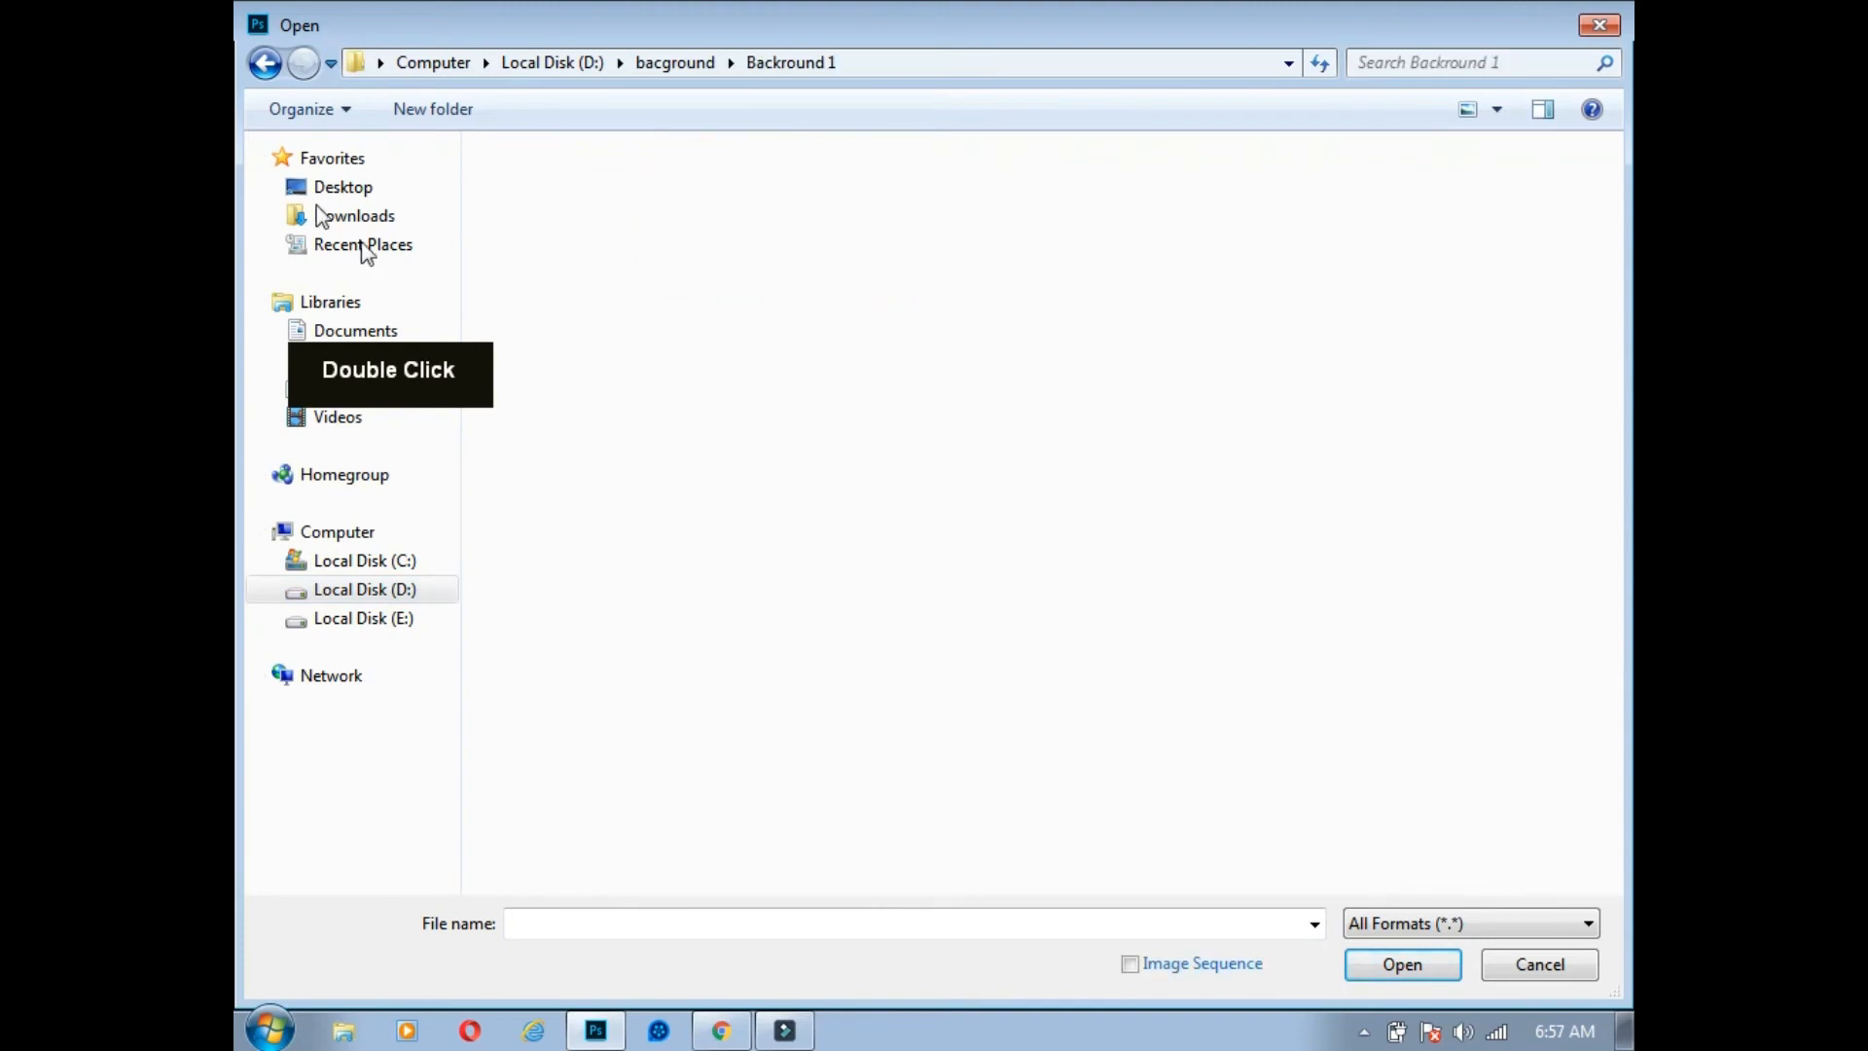
left_click(264, 64)
left_click(265, 65)
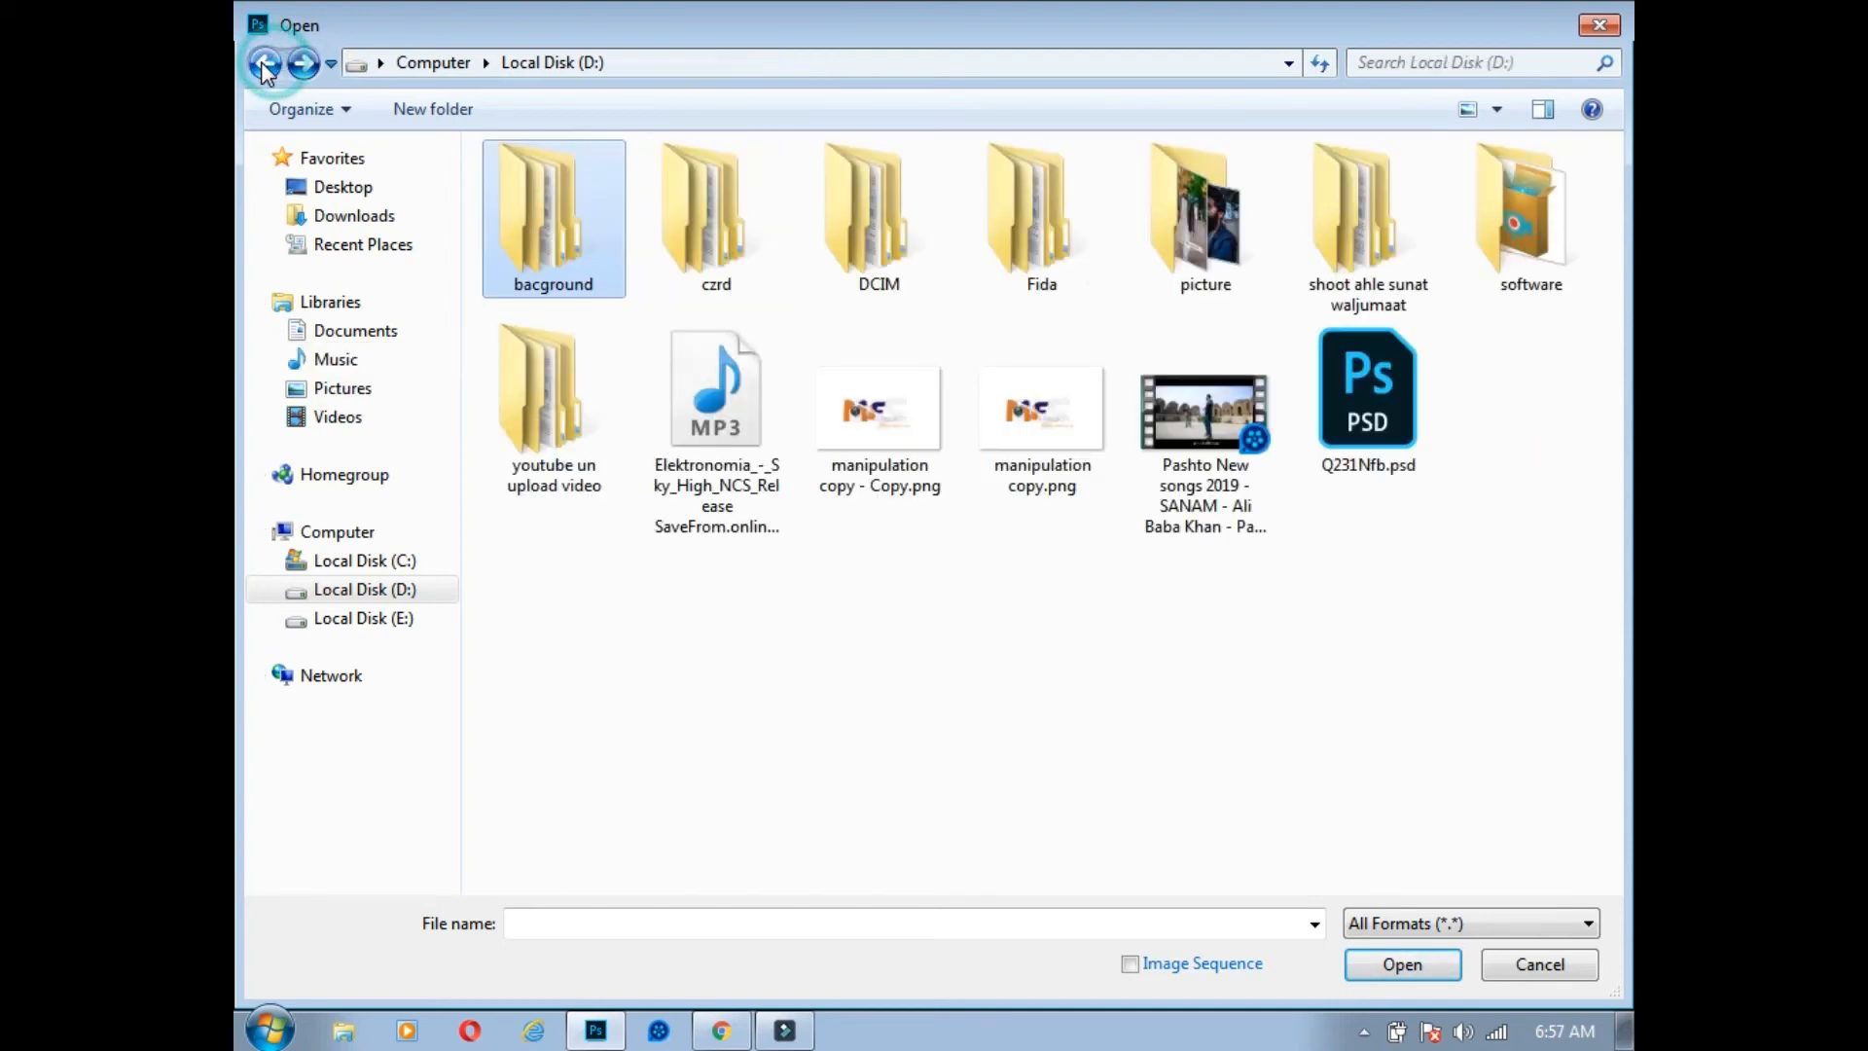
double_click(1517, 209)
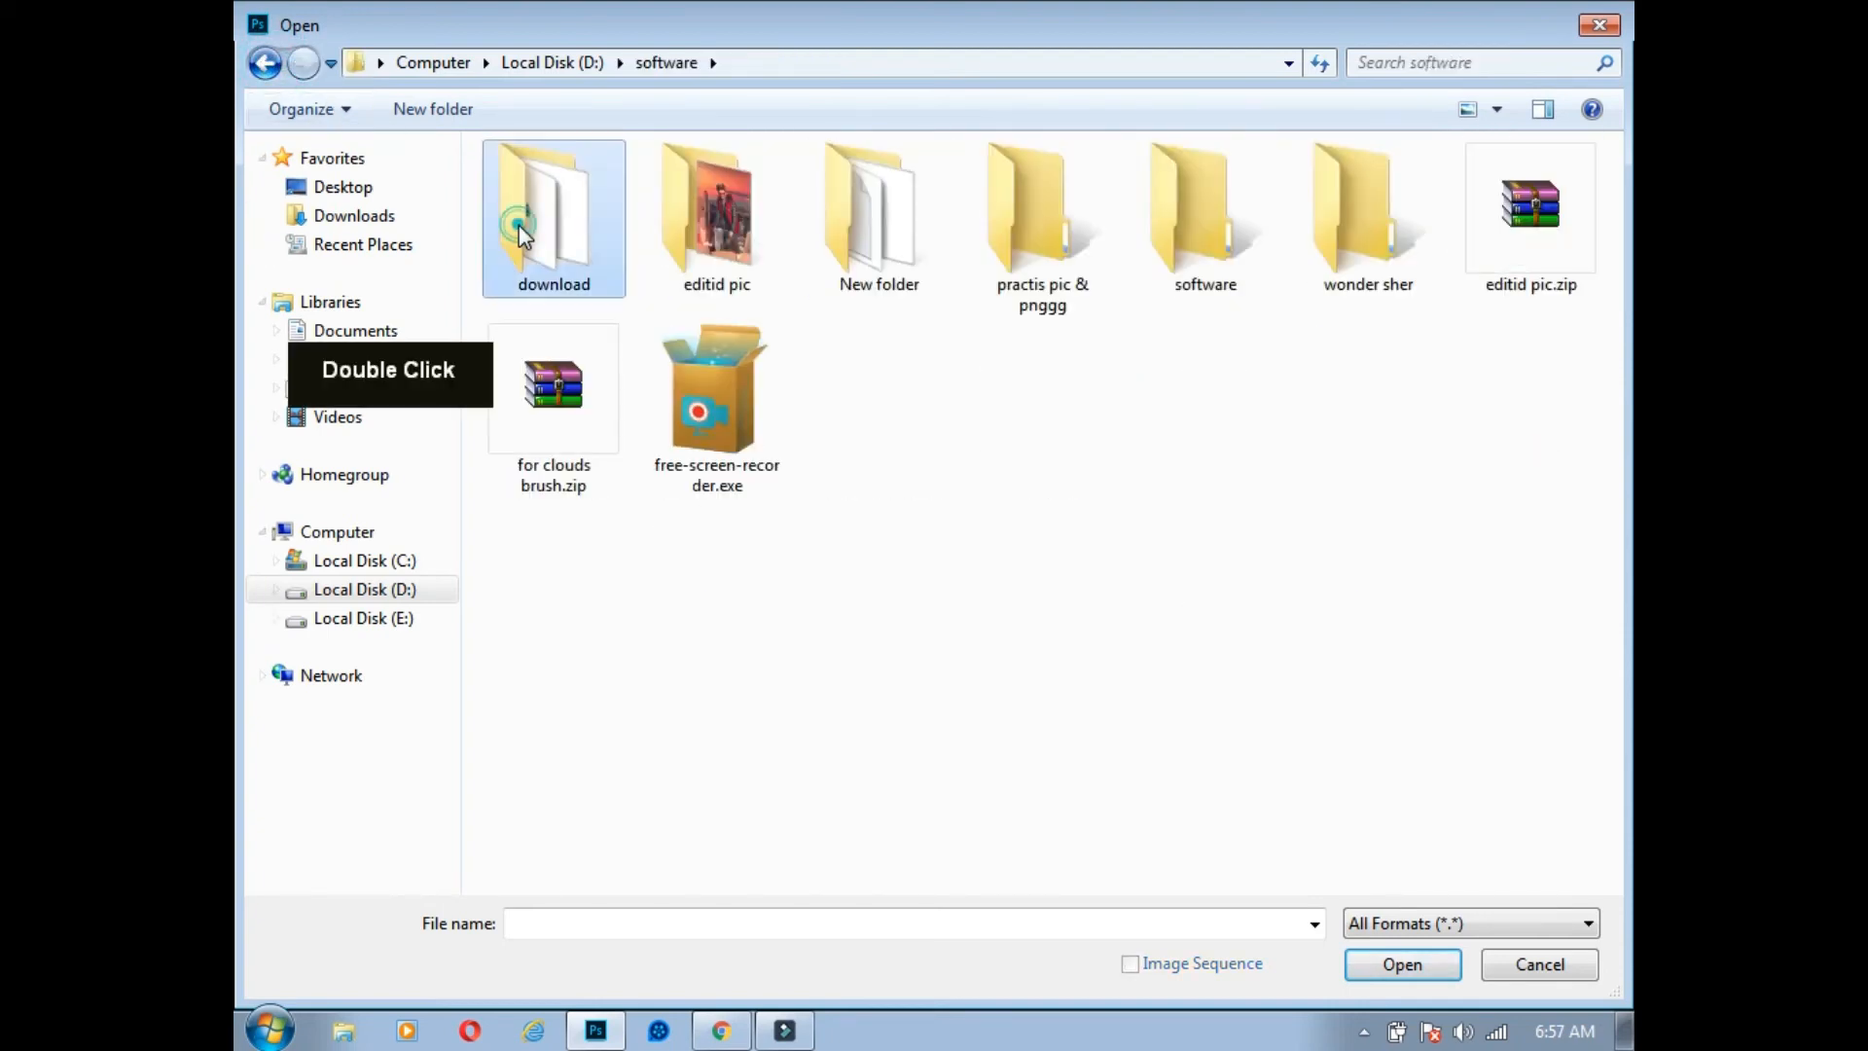
double_click(518, 224)
double_click(533, 225)
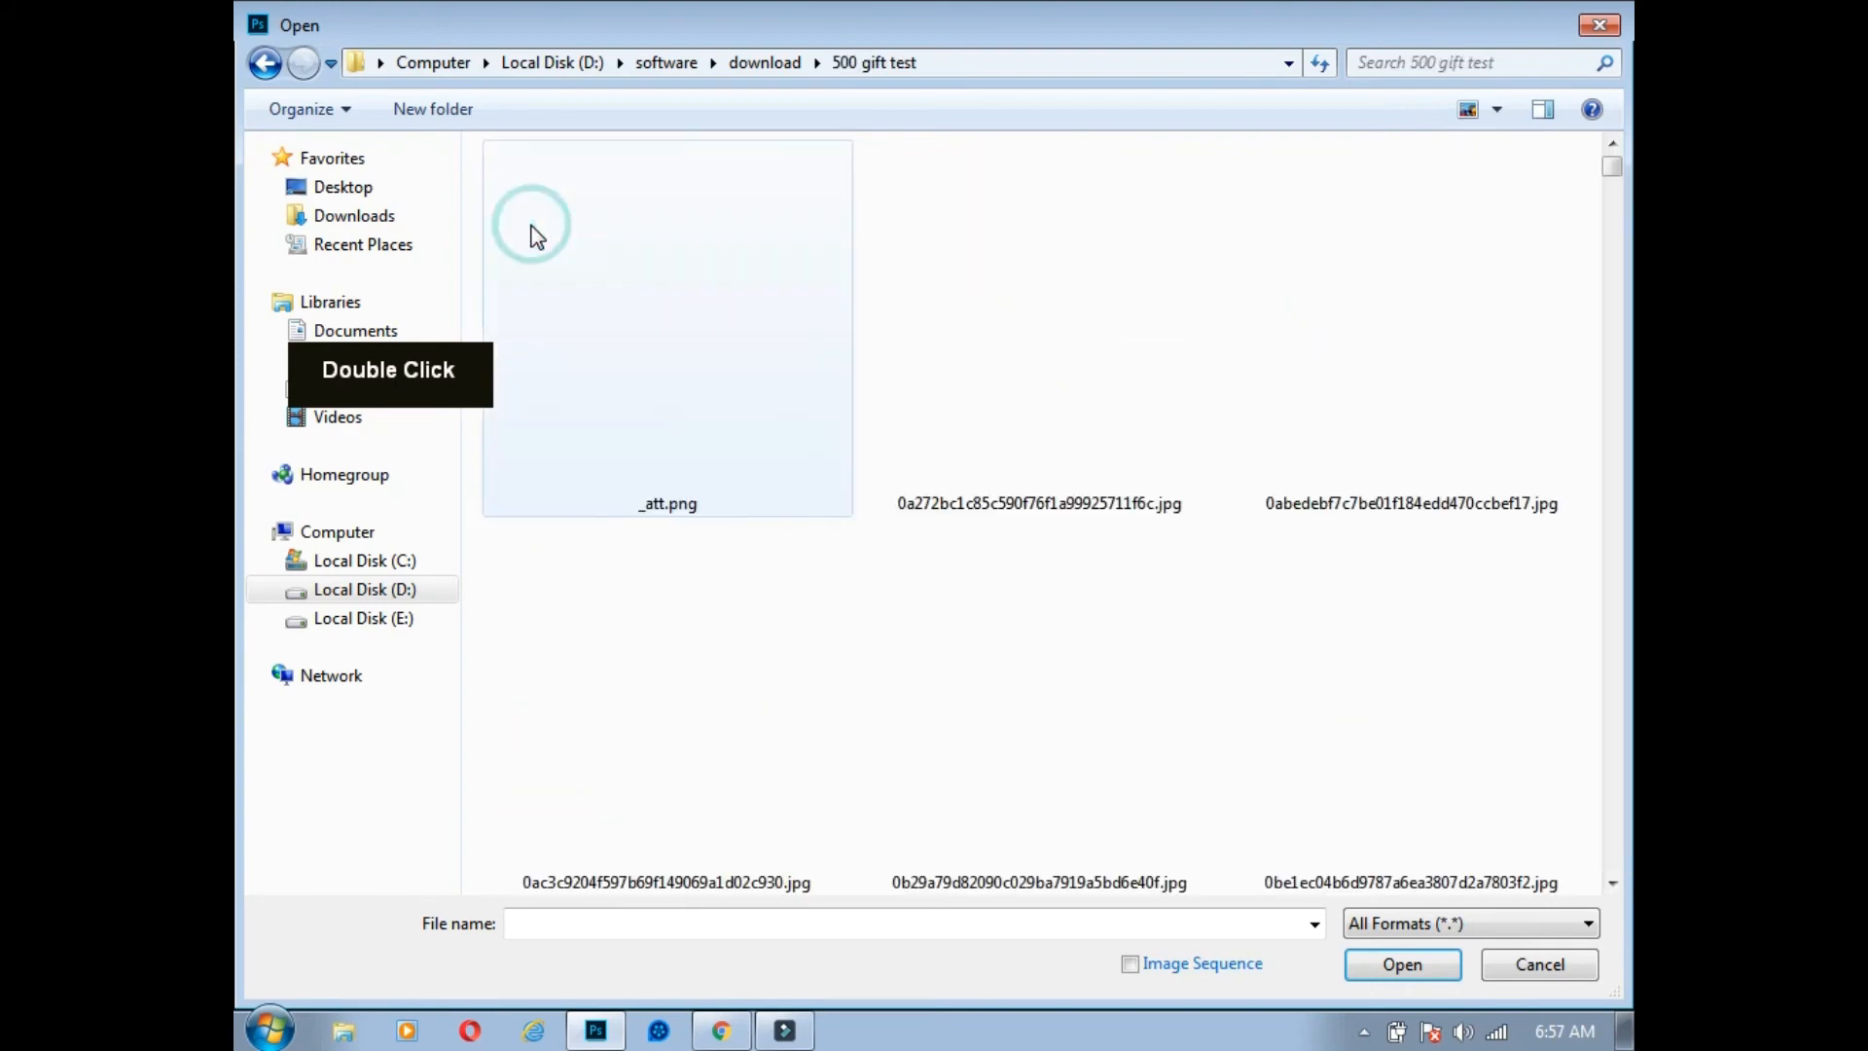
Step: Look through the caption and graphic images in the 500 gift test folder for a text overlay that suits the portrait
mouse_move(1611, 167)
left_mouse_down()
mouse_move(1611, 195)
mouse_move(1611, 167)
left_mouse_up()
left_click(893, 394)
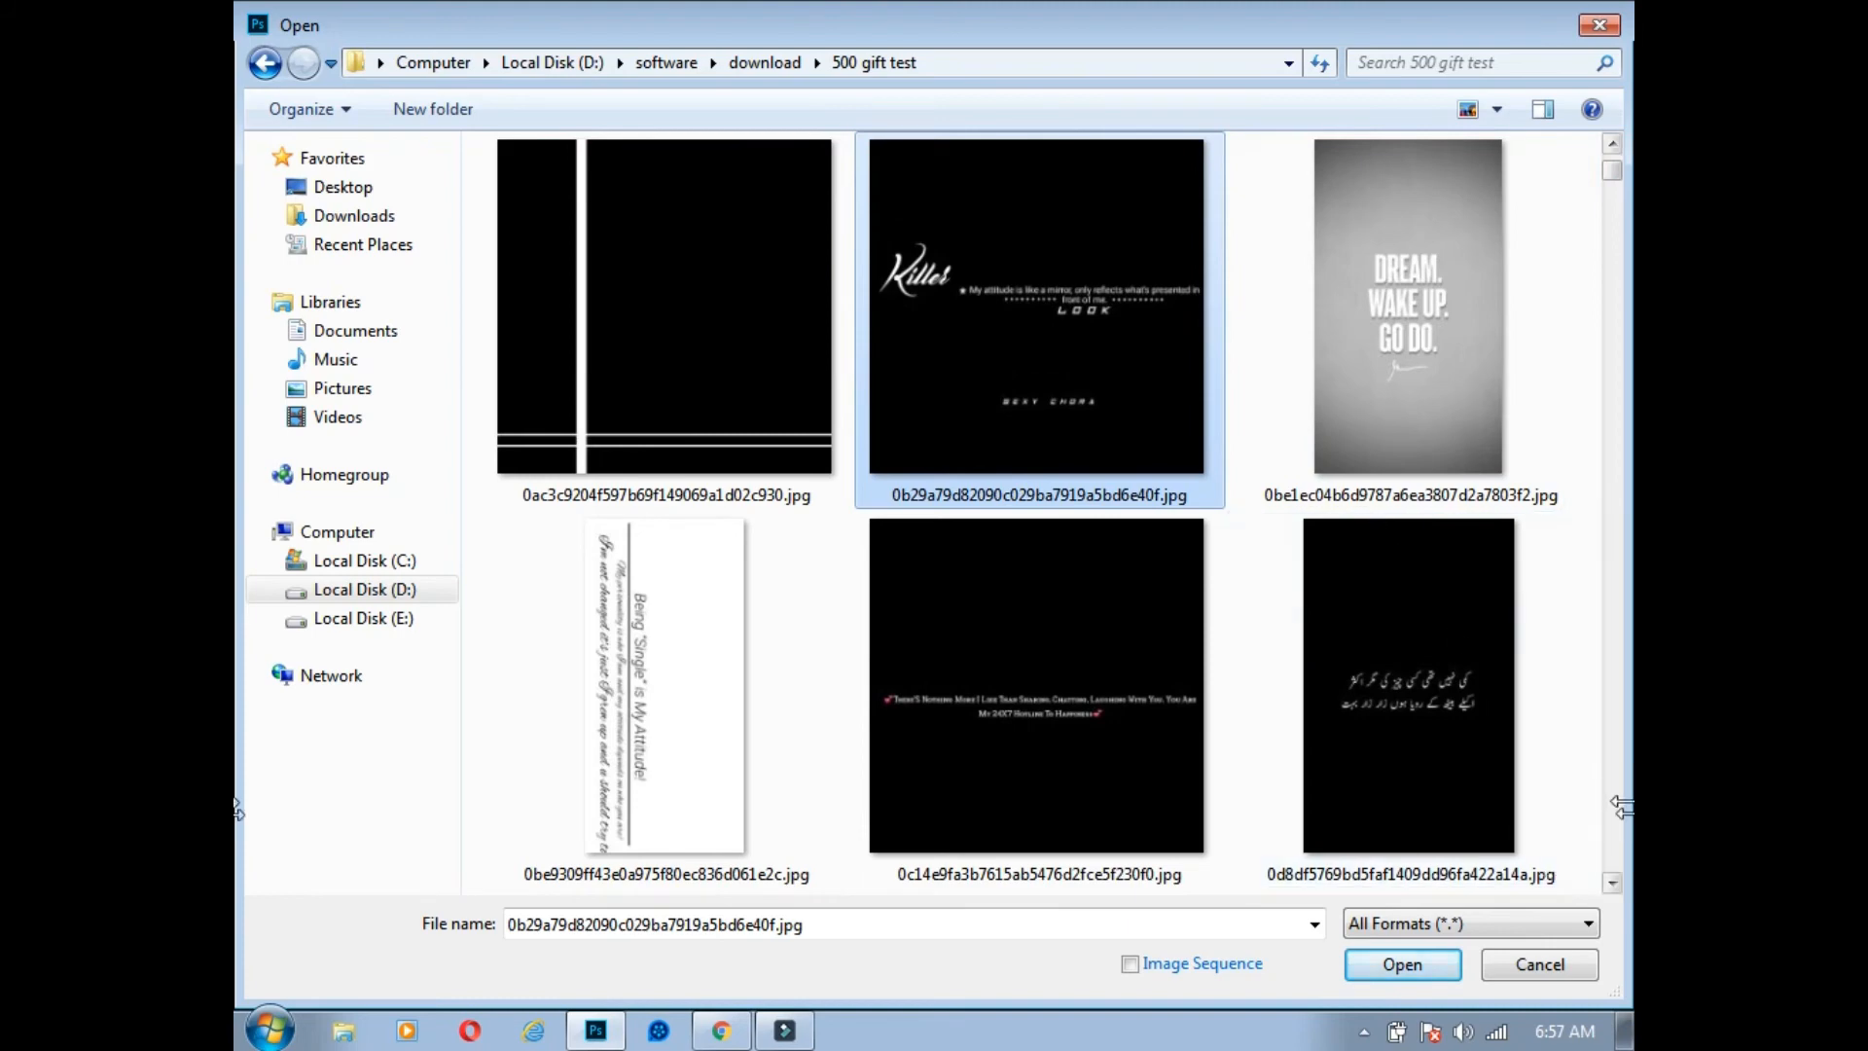
left_click(1613, 883)
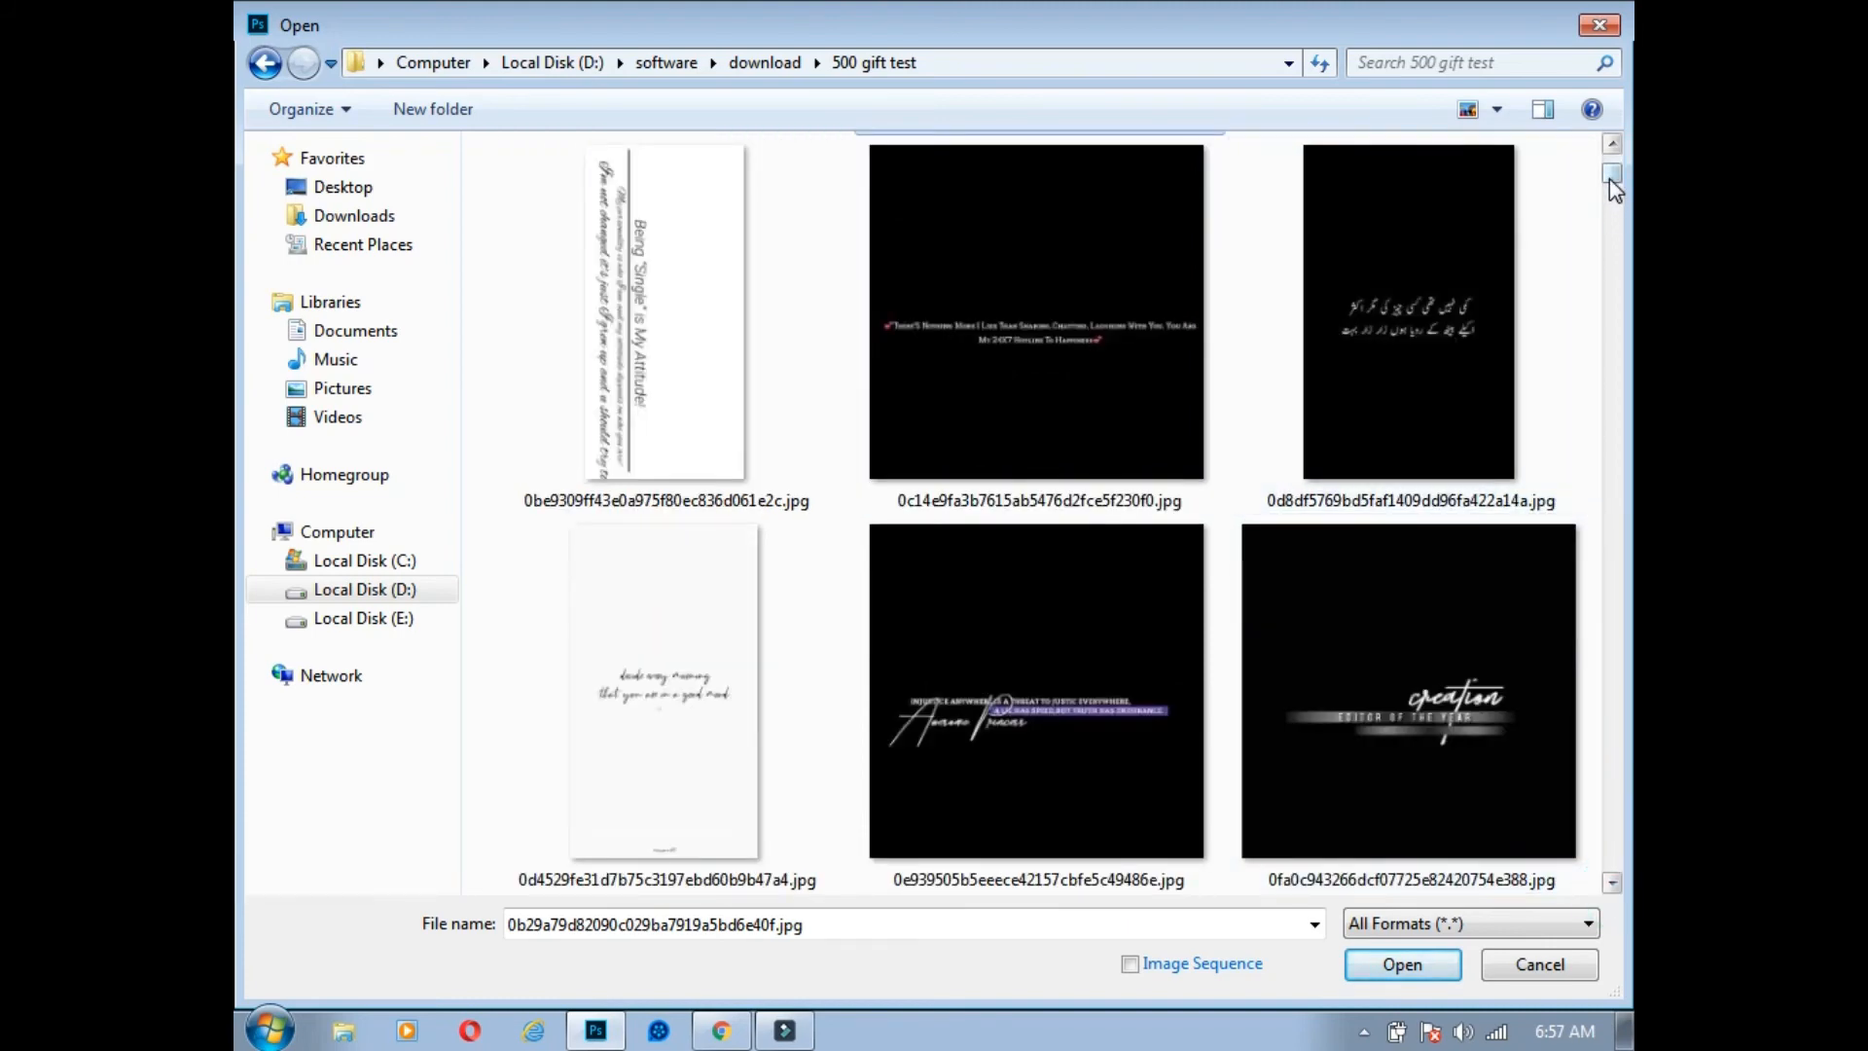
left_click_drag(1611, 184, 1617, 257)
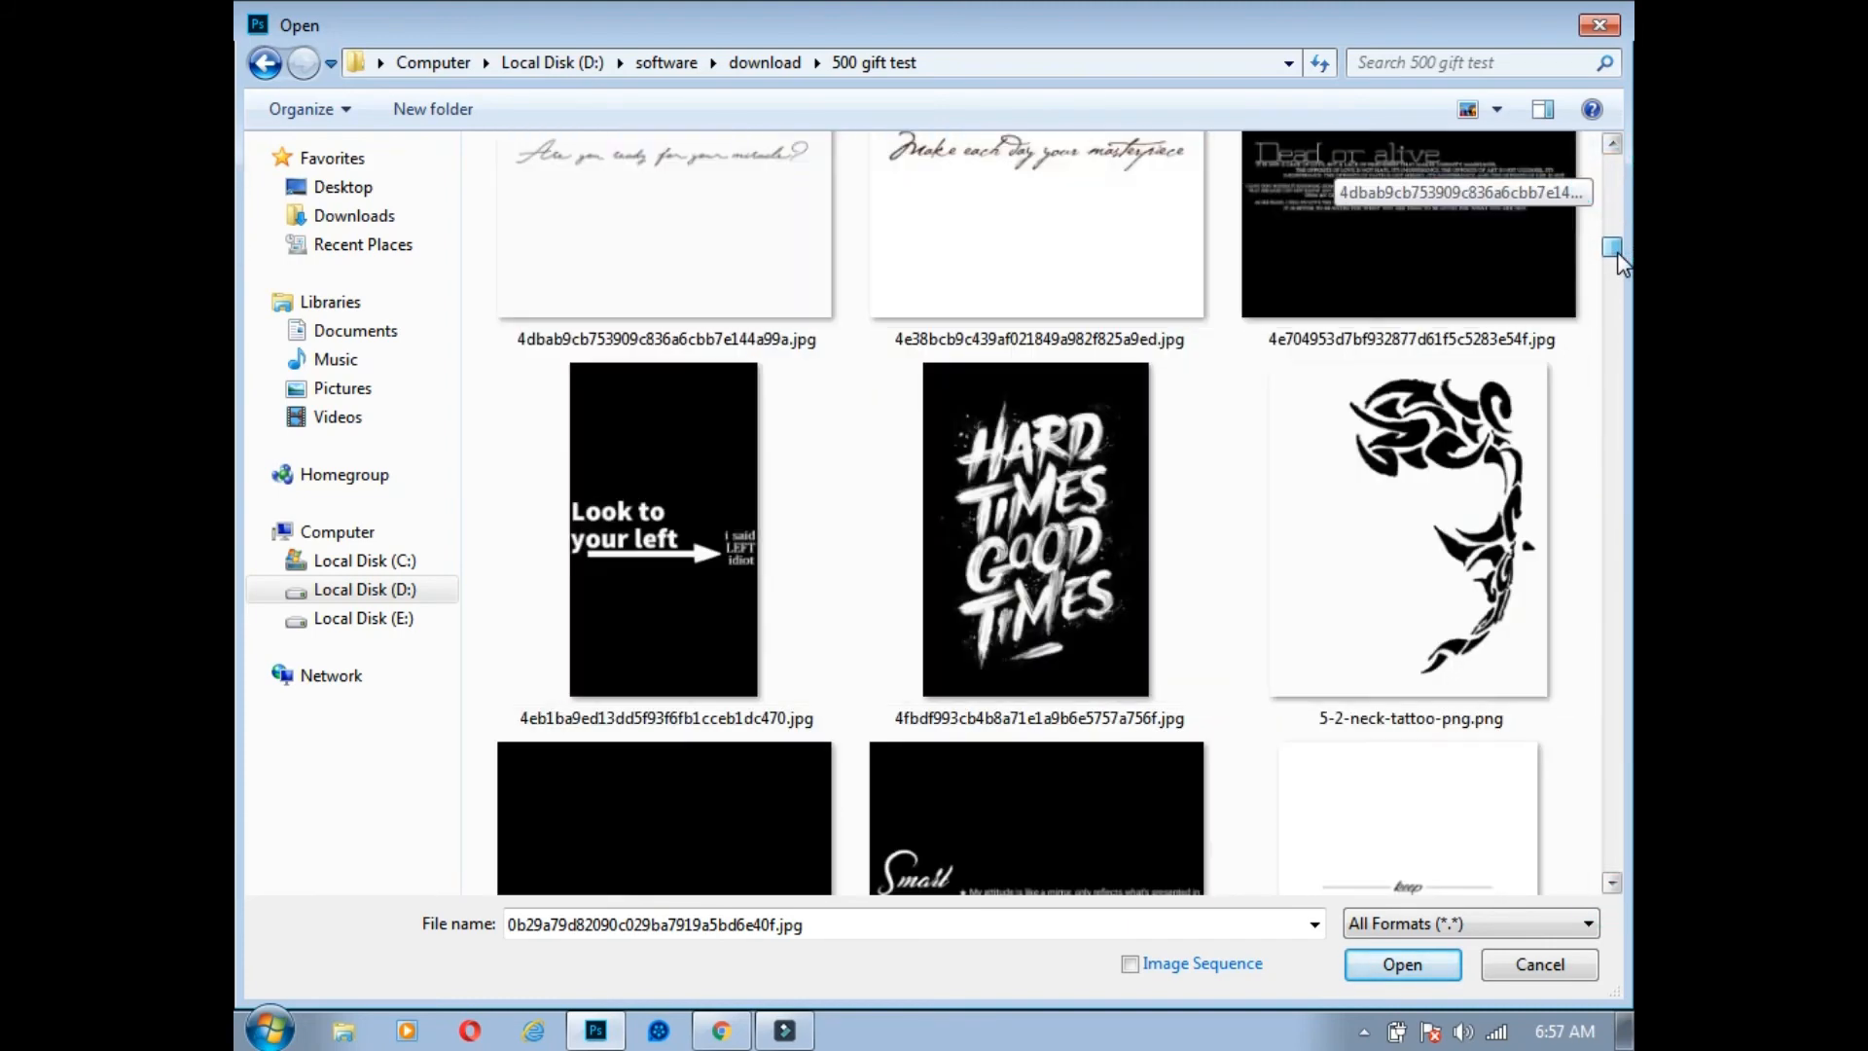
left_click_drag(1619, 264, 1620, 276)
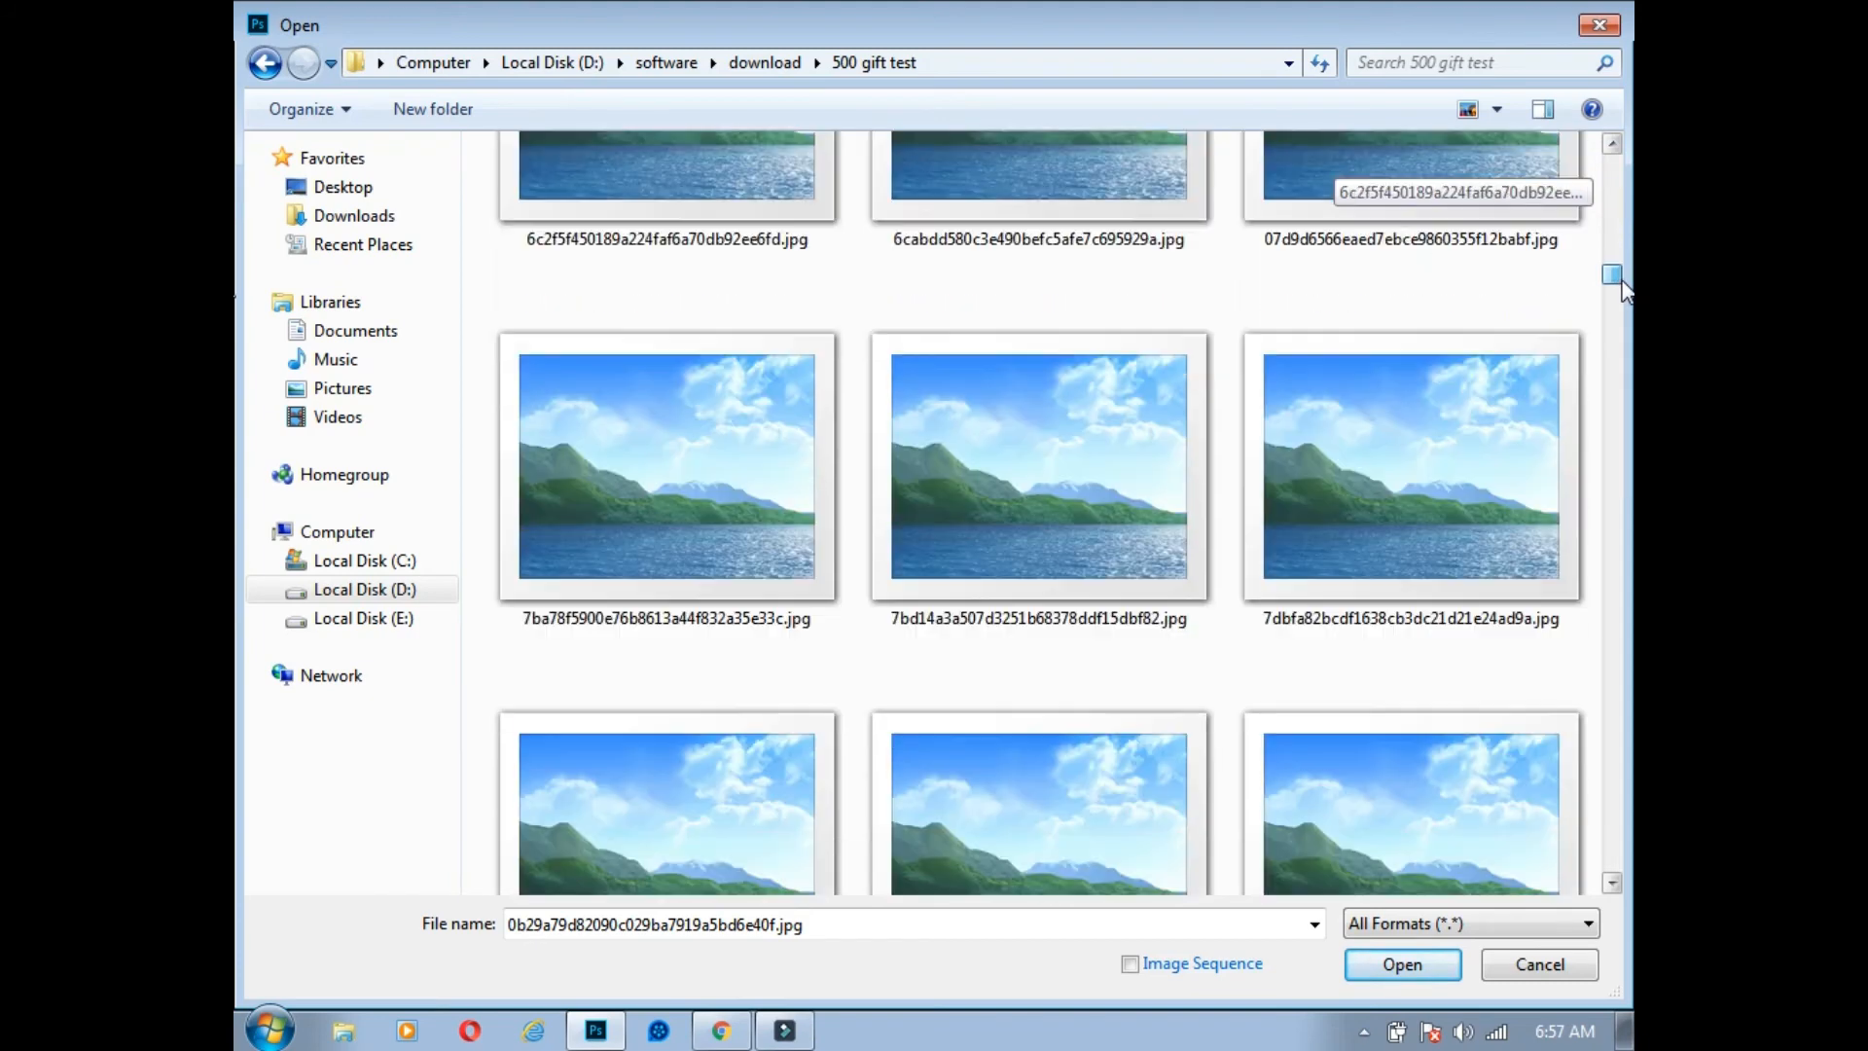
scroll(1180, 497, "down", 3)
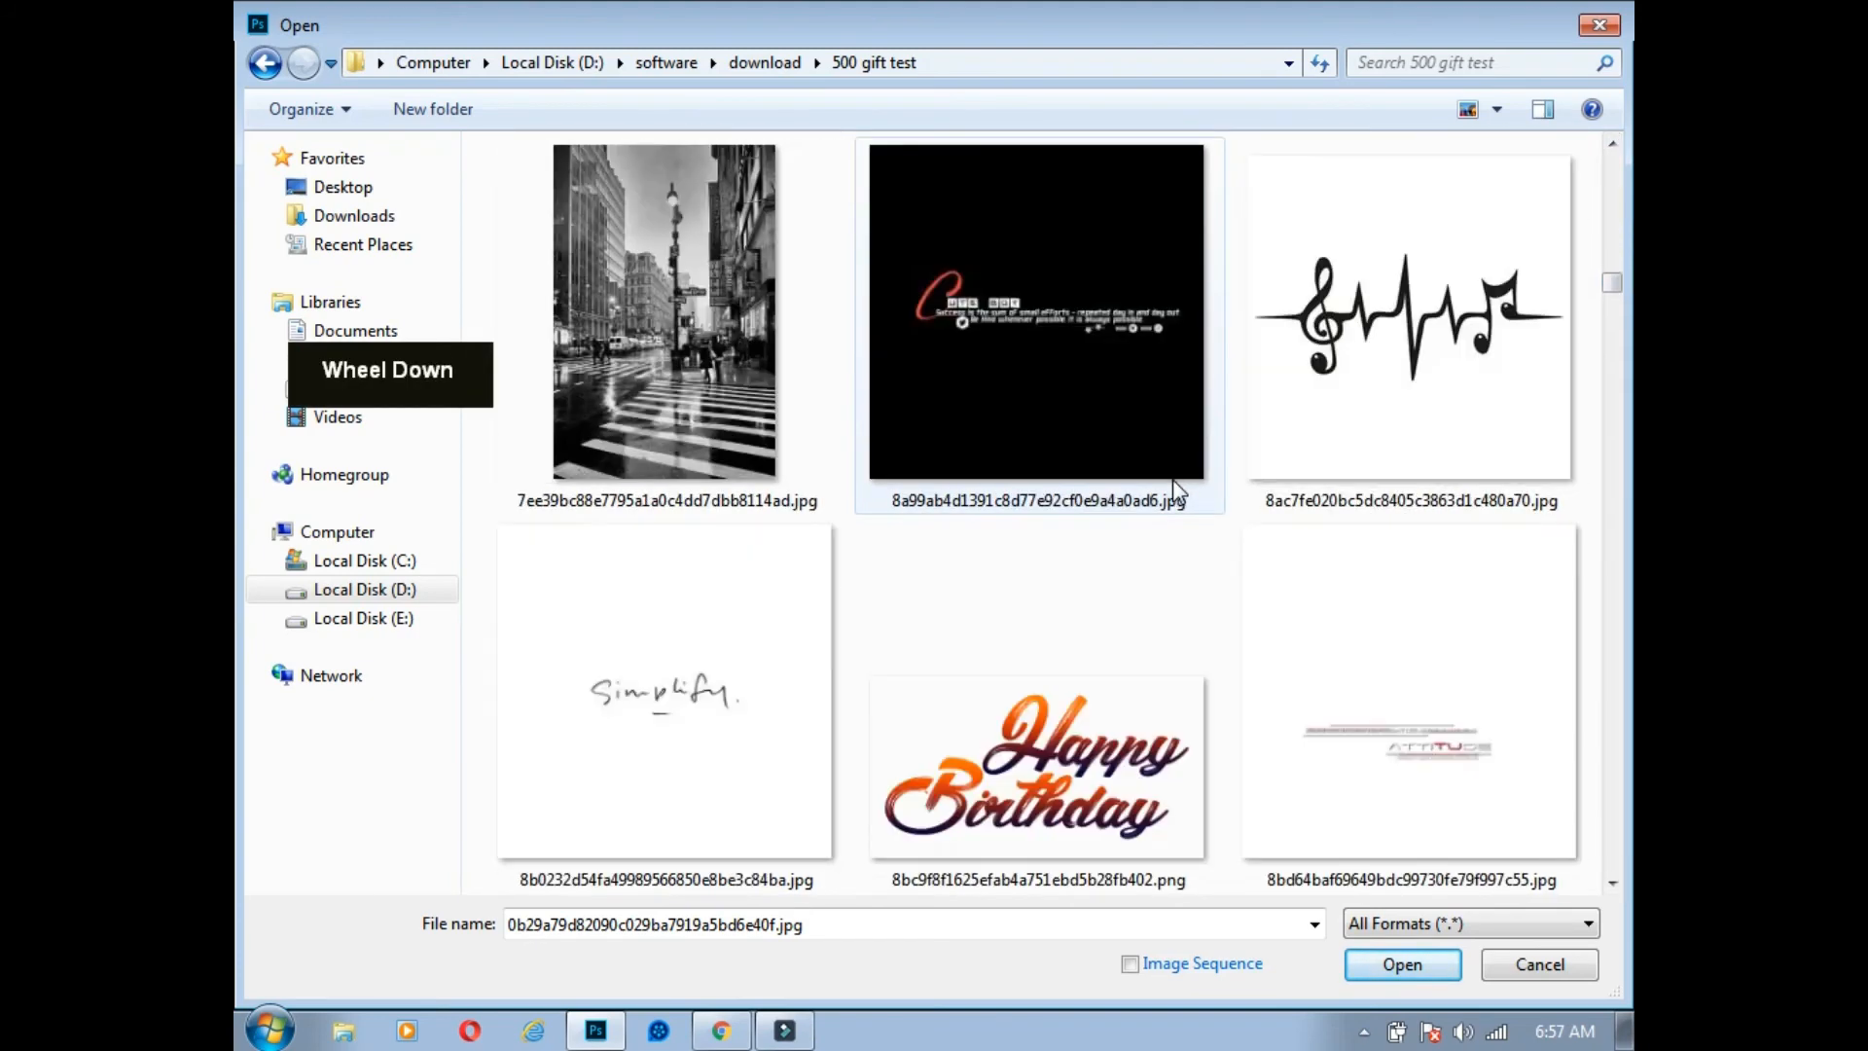
scroll(1175, 486, "down", 3)
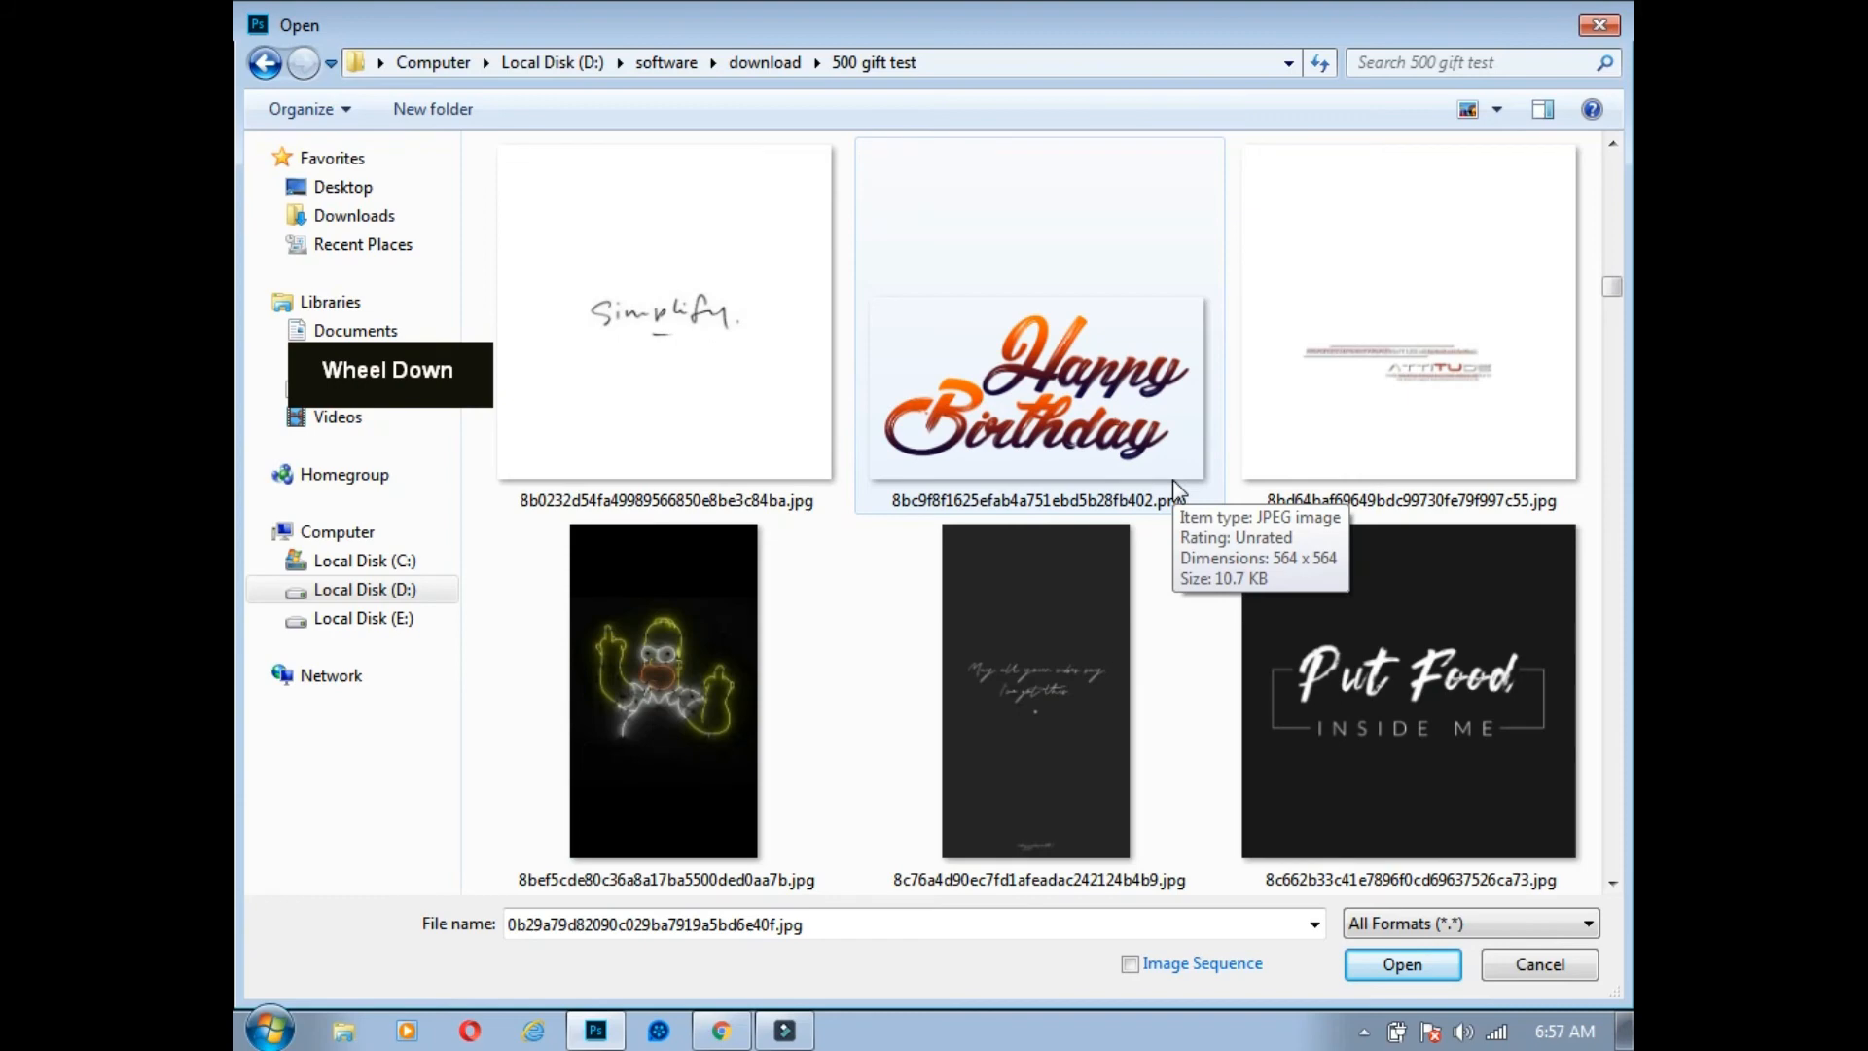
scroll(1177, 488, "down", 3)
scroll(1177, 489, "down", 6)
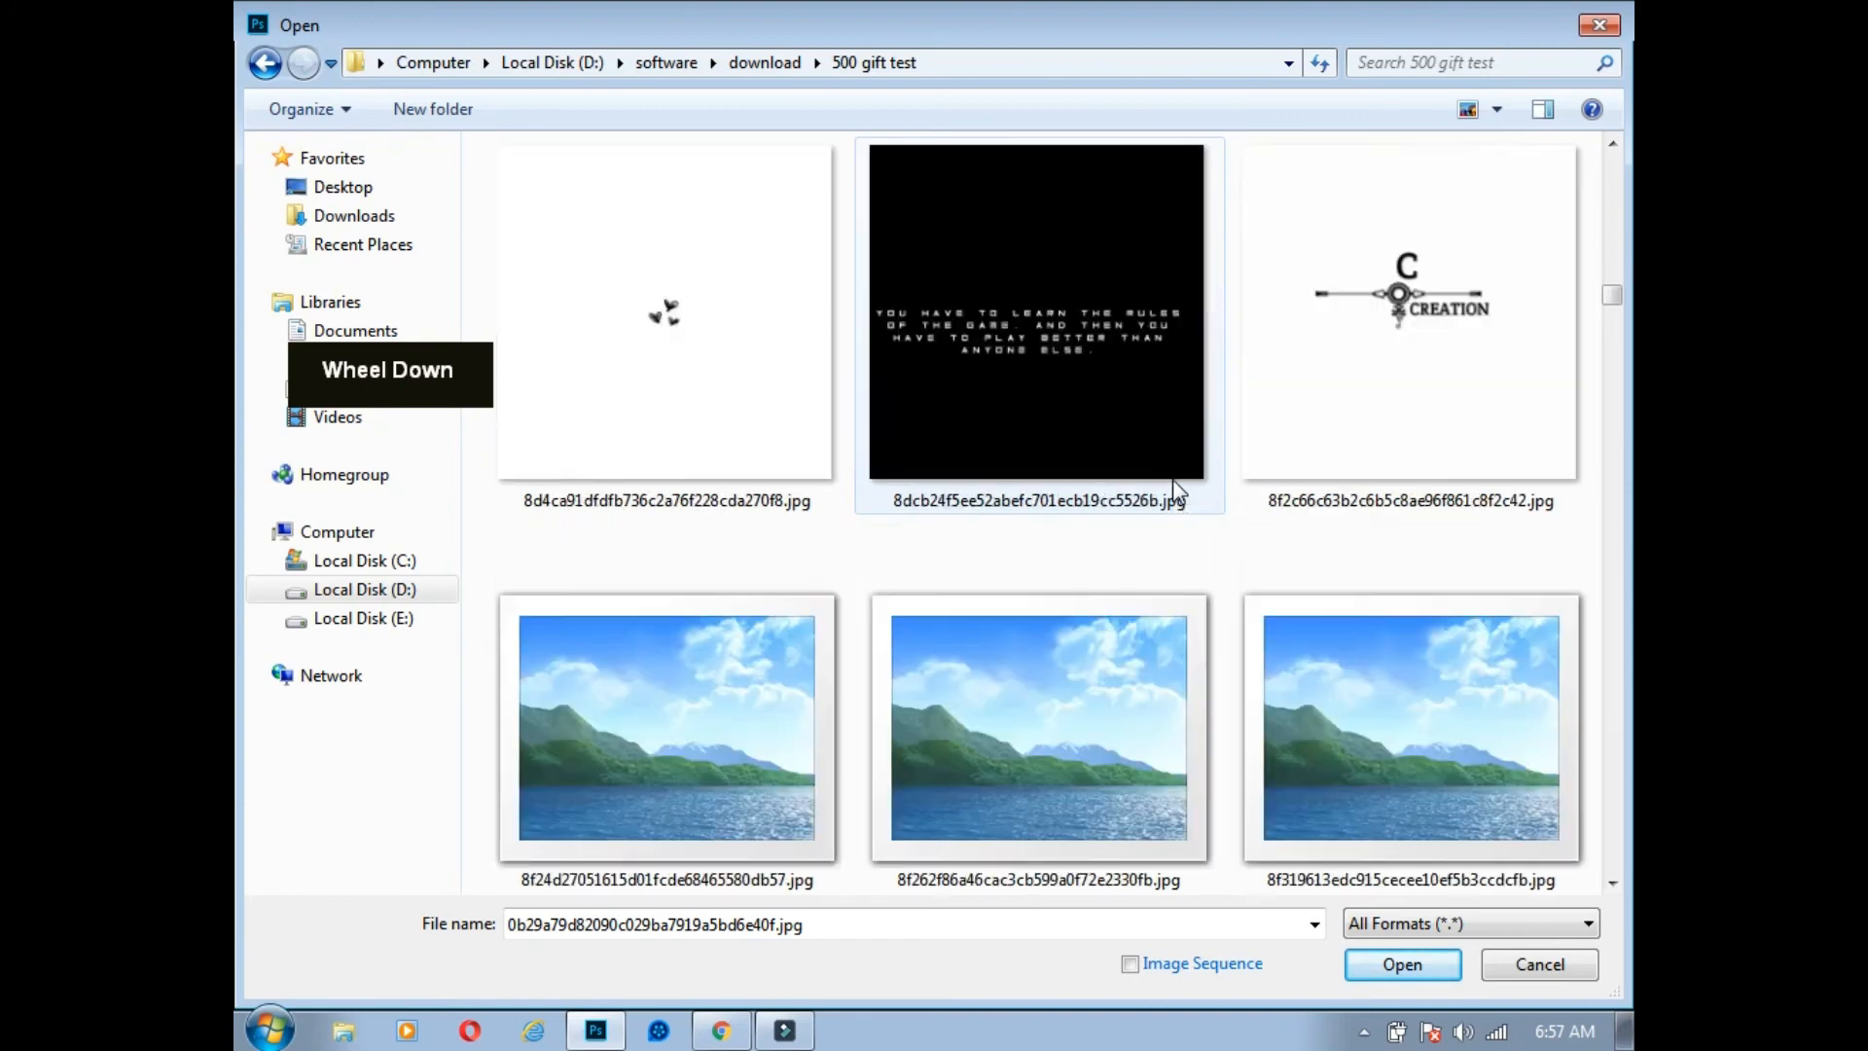
scroll(1174, 489, "down", 9)
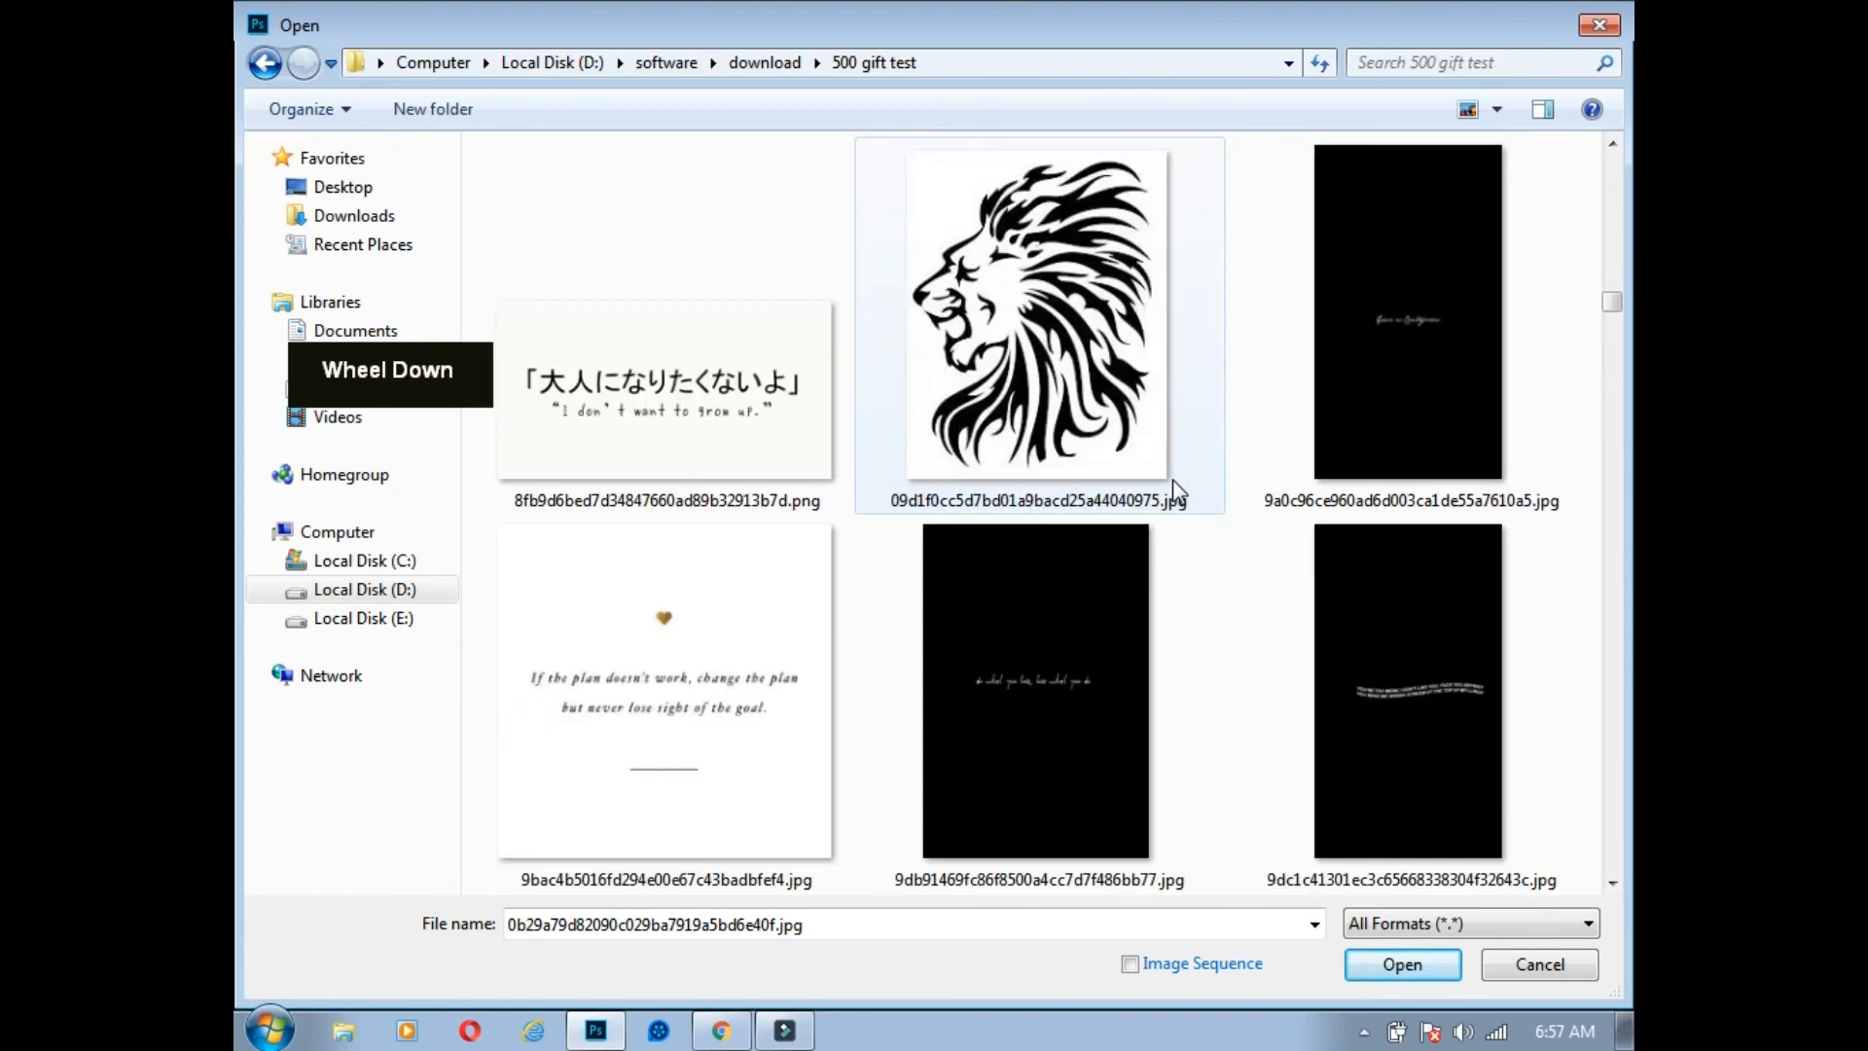
scroll(1171, 479, "down", 3)
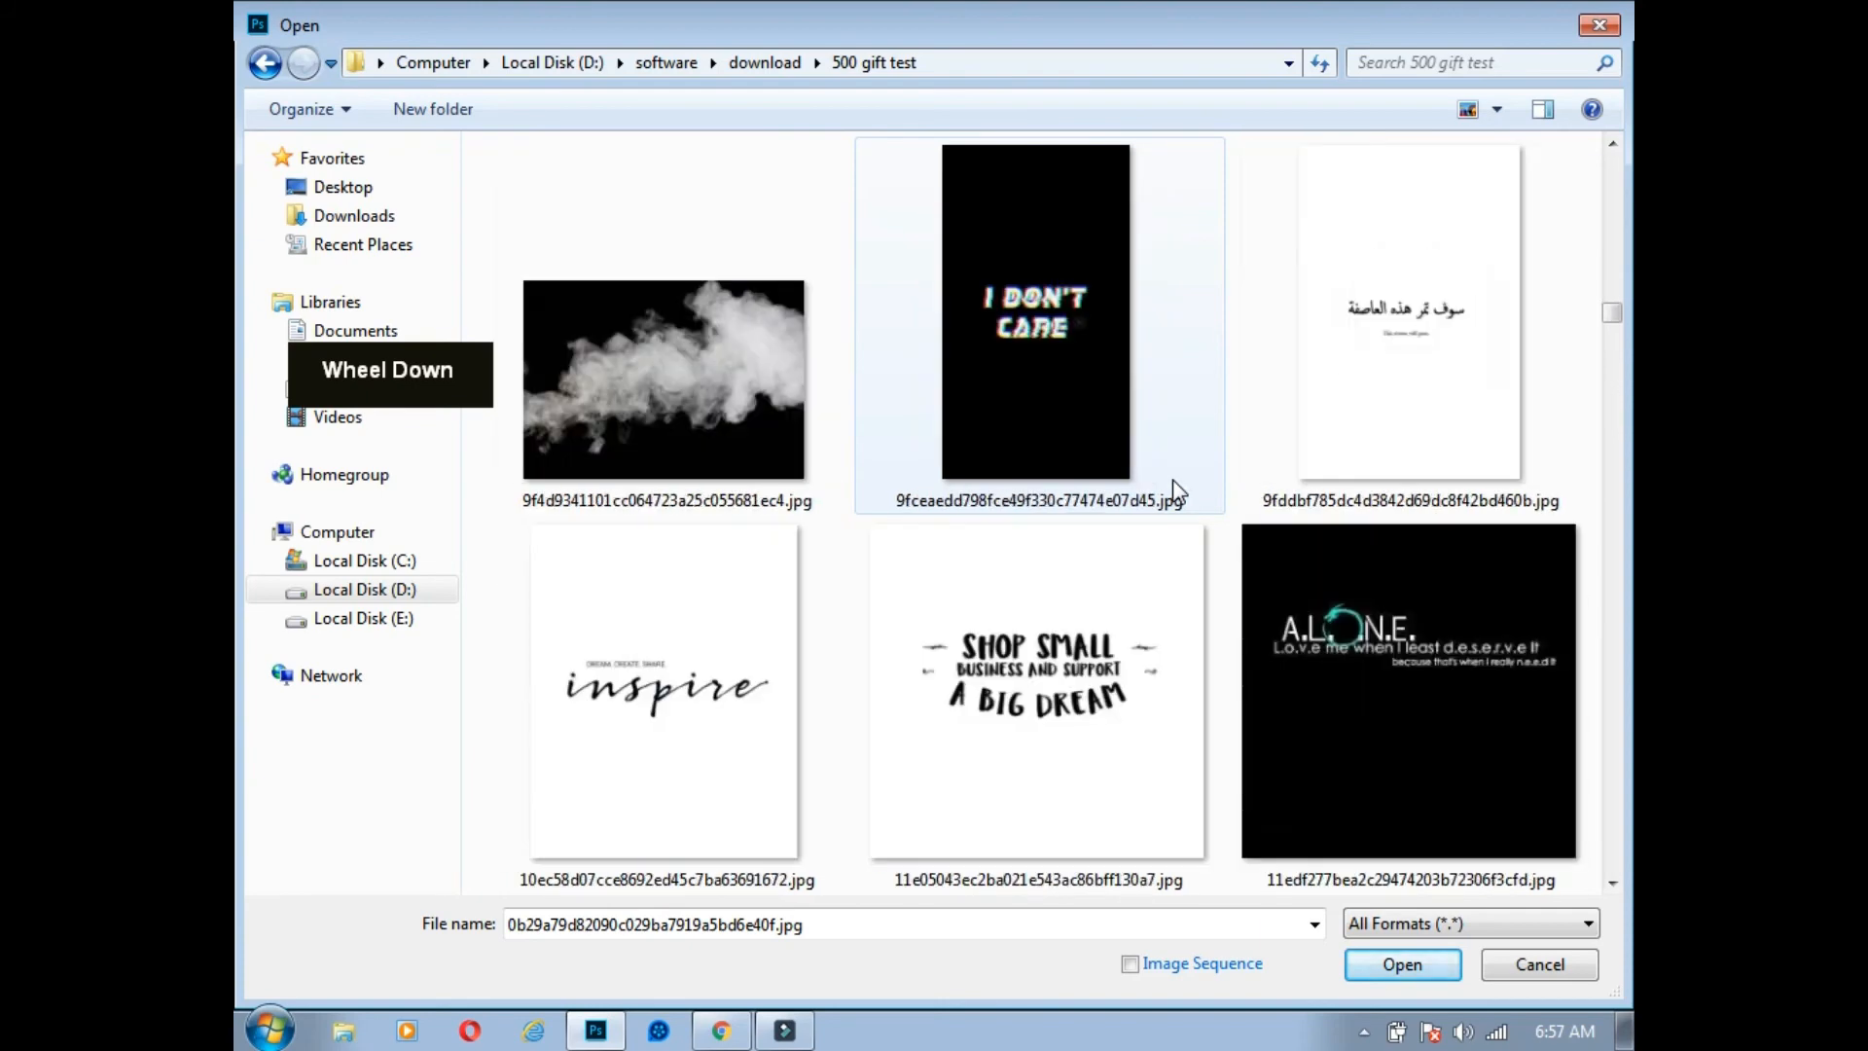
scroll(1177, 488, "down", 6)
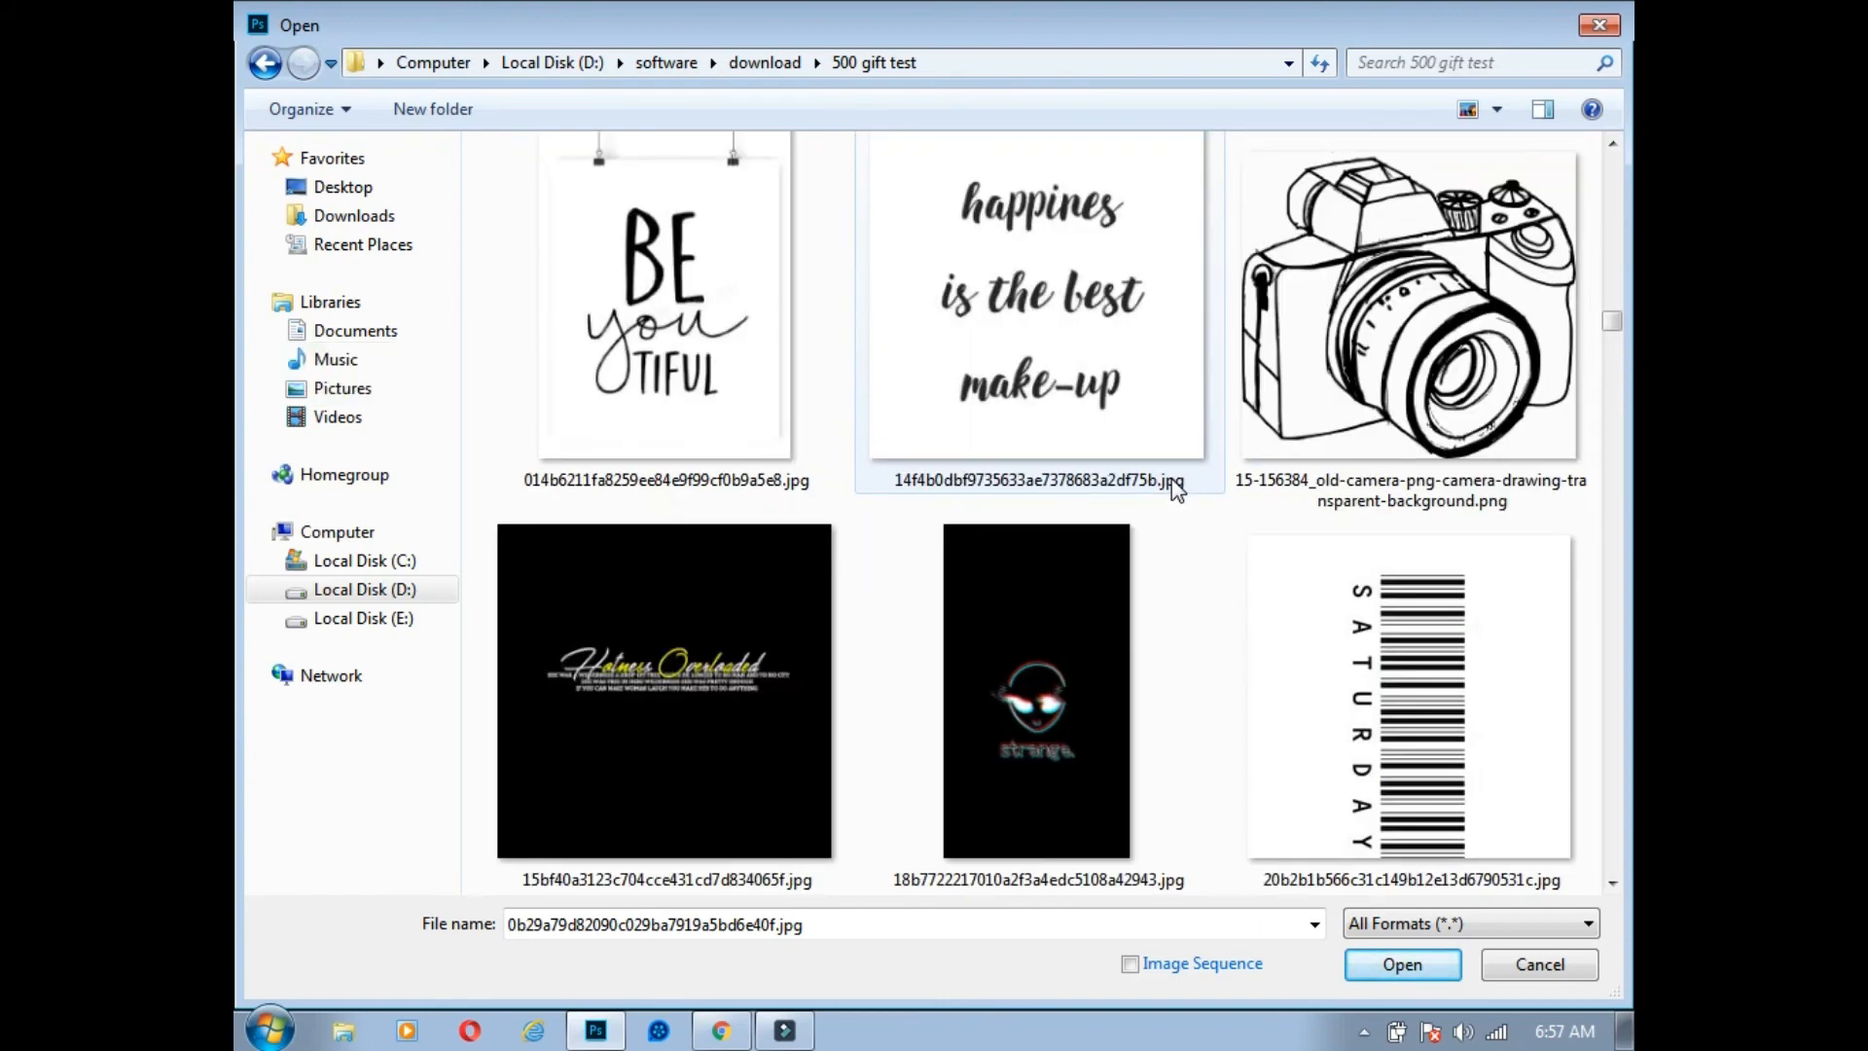
scroll(1175, 489, "down", 9)
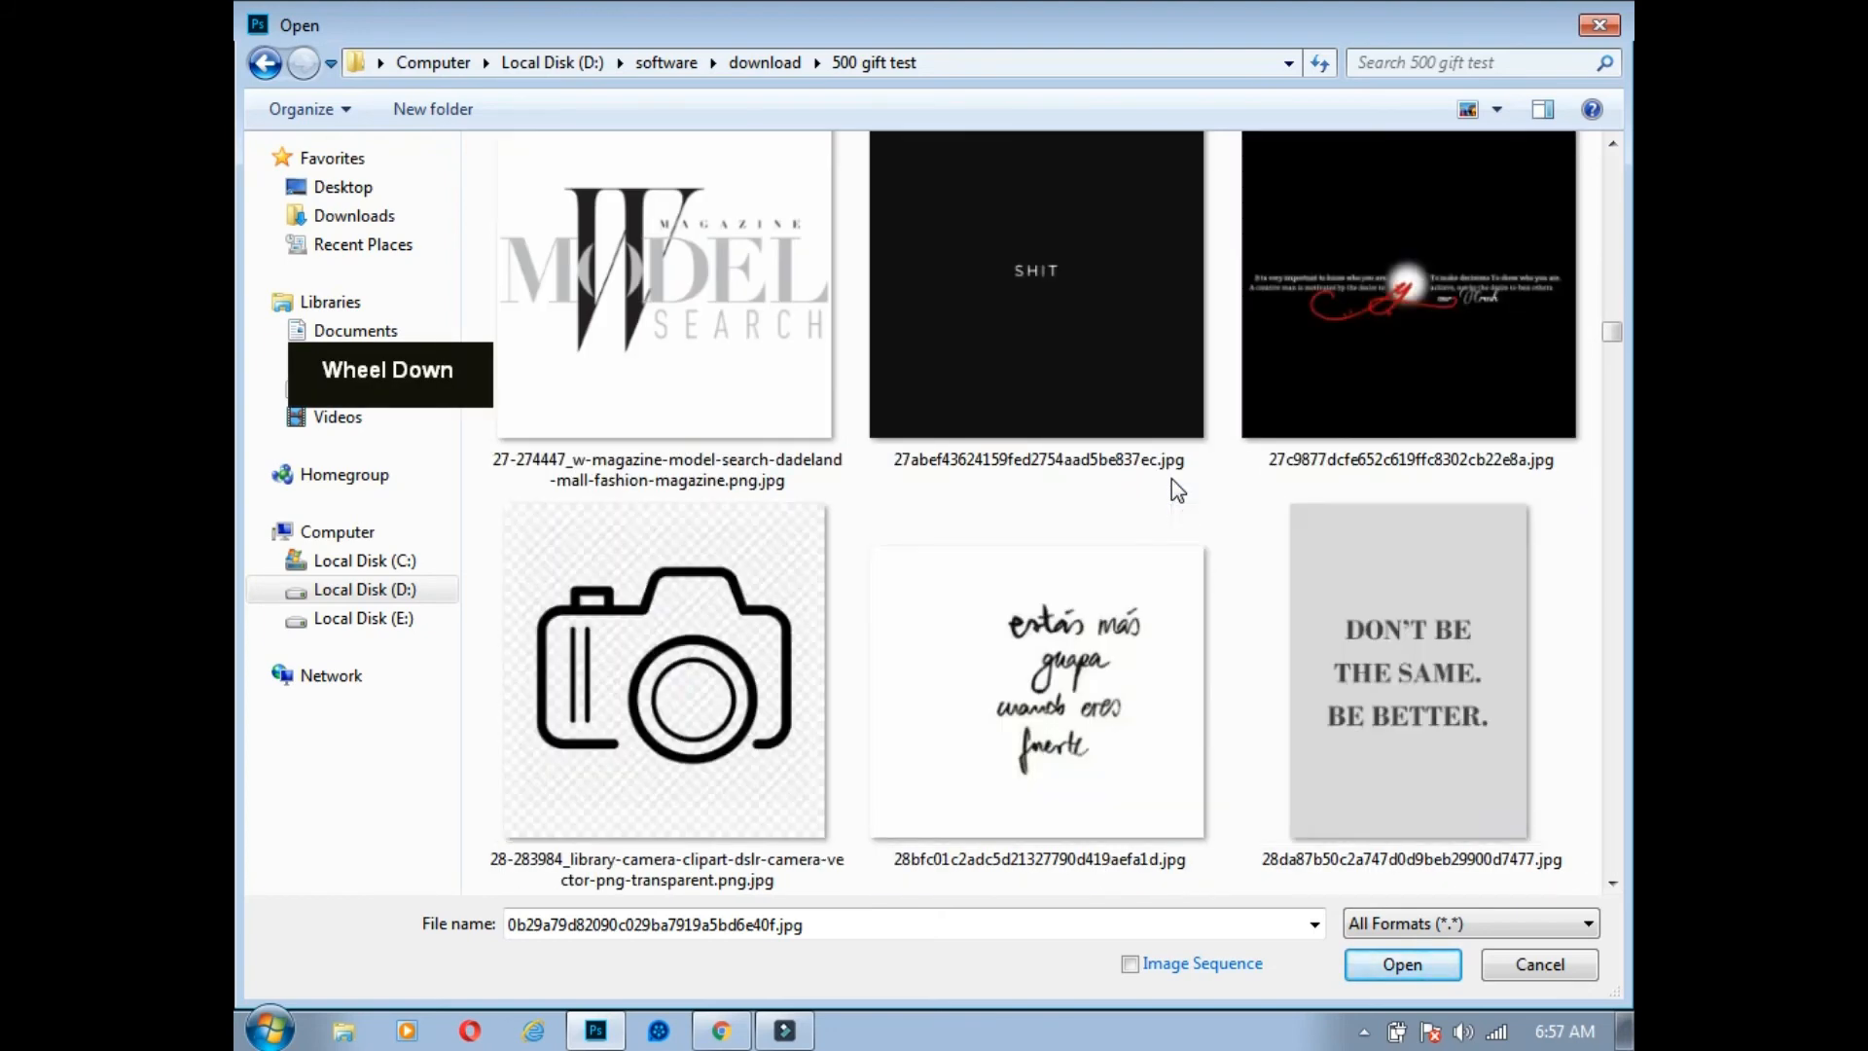
scroll(1171, 479, "down", 6)
scroll(1172, 477, "down", 3)
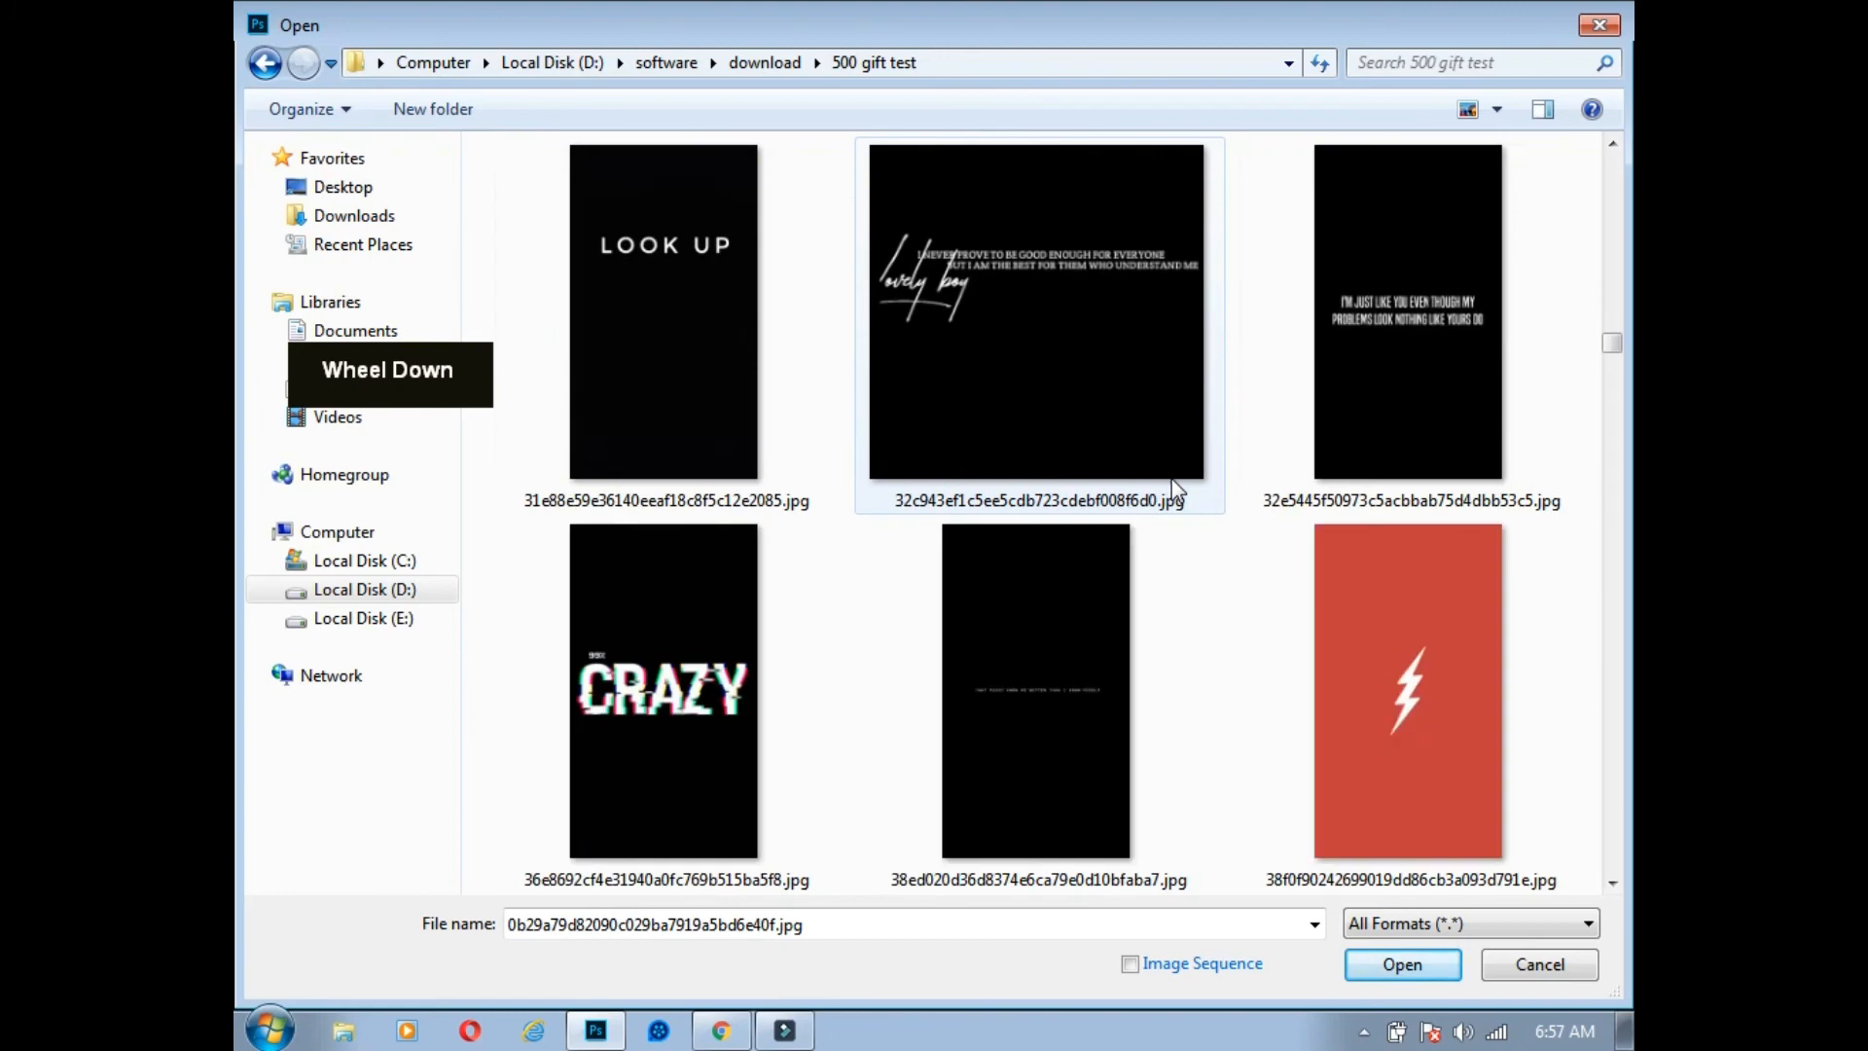
Step: Open the white-on-black LOOK UP image and place it in the portrait document on the gray backdrop beside the face
left_click(755, 481)
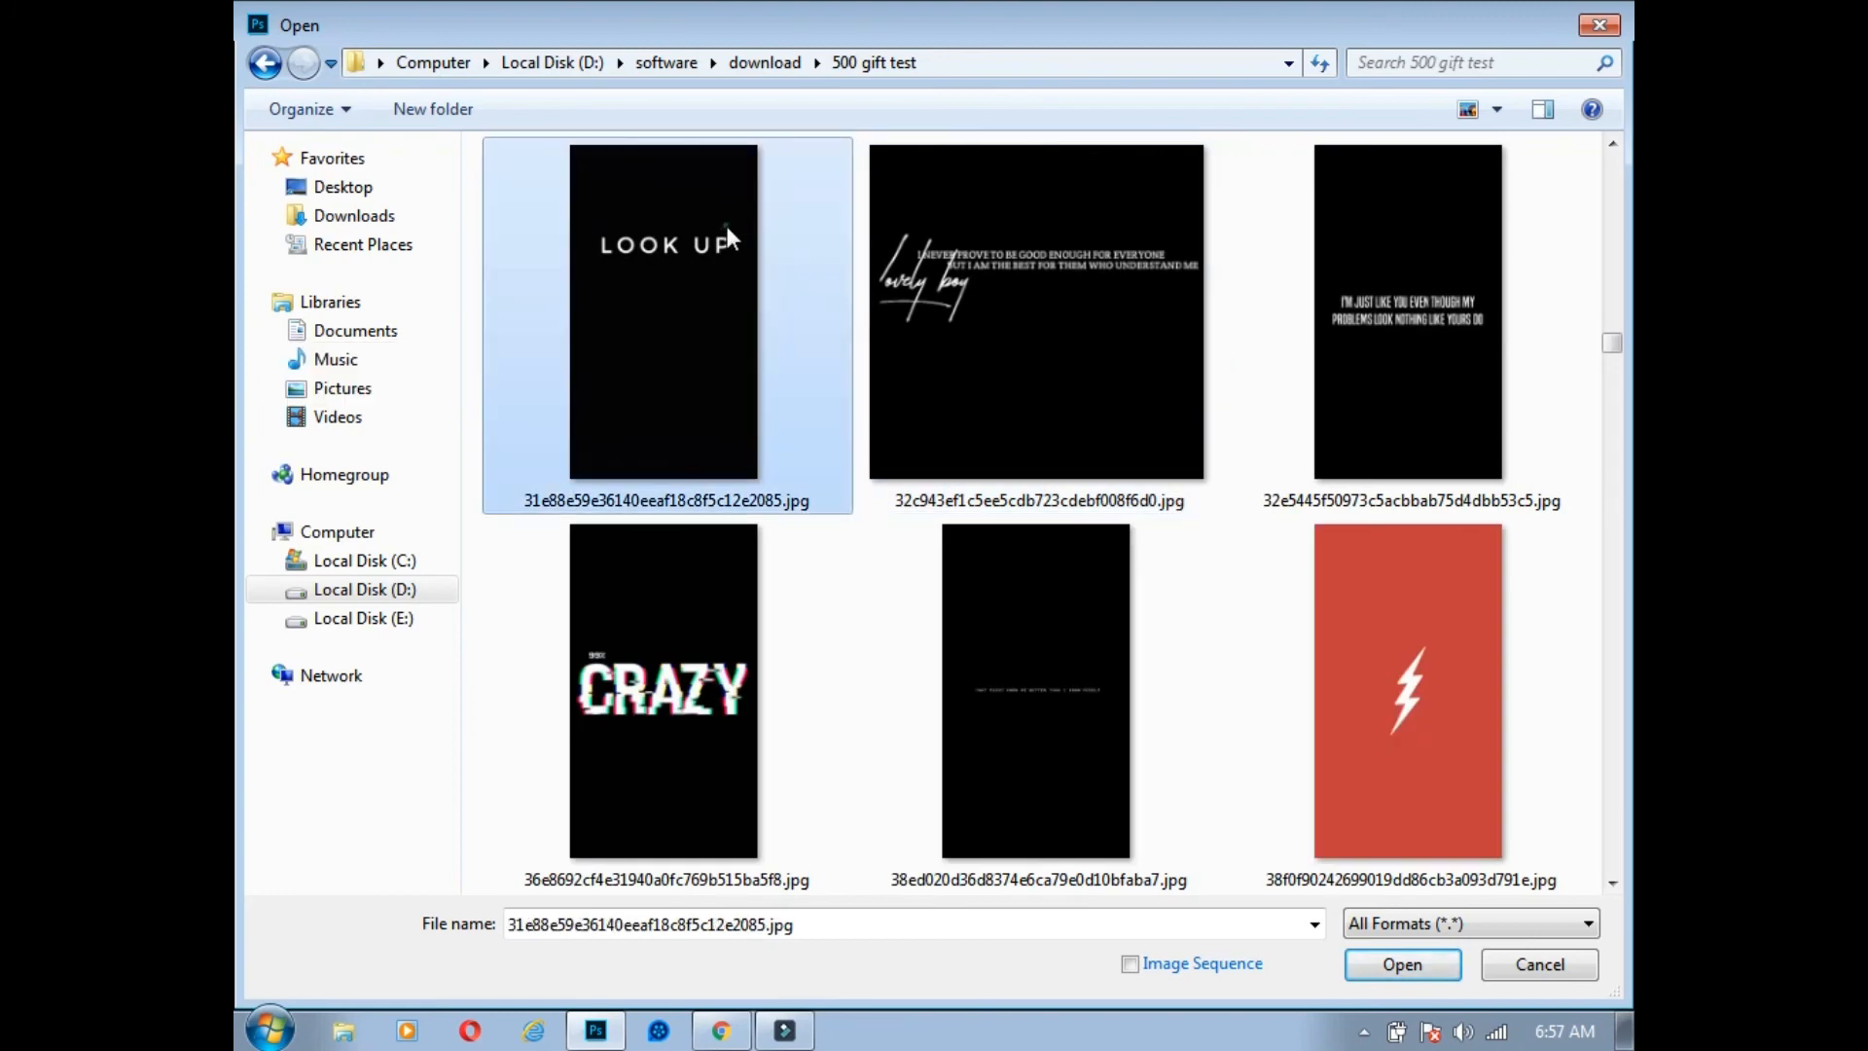
left_click(1402, 965)
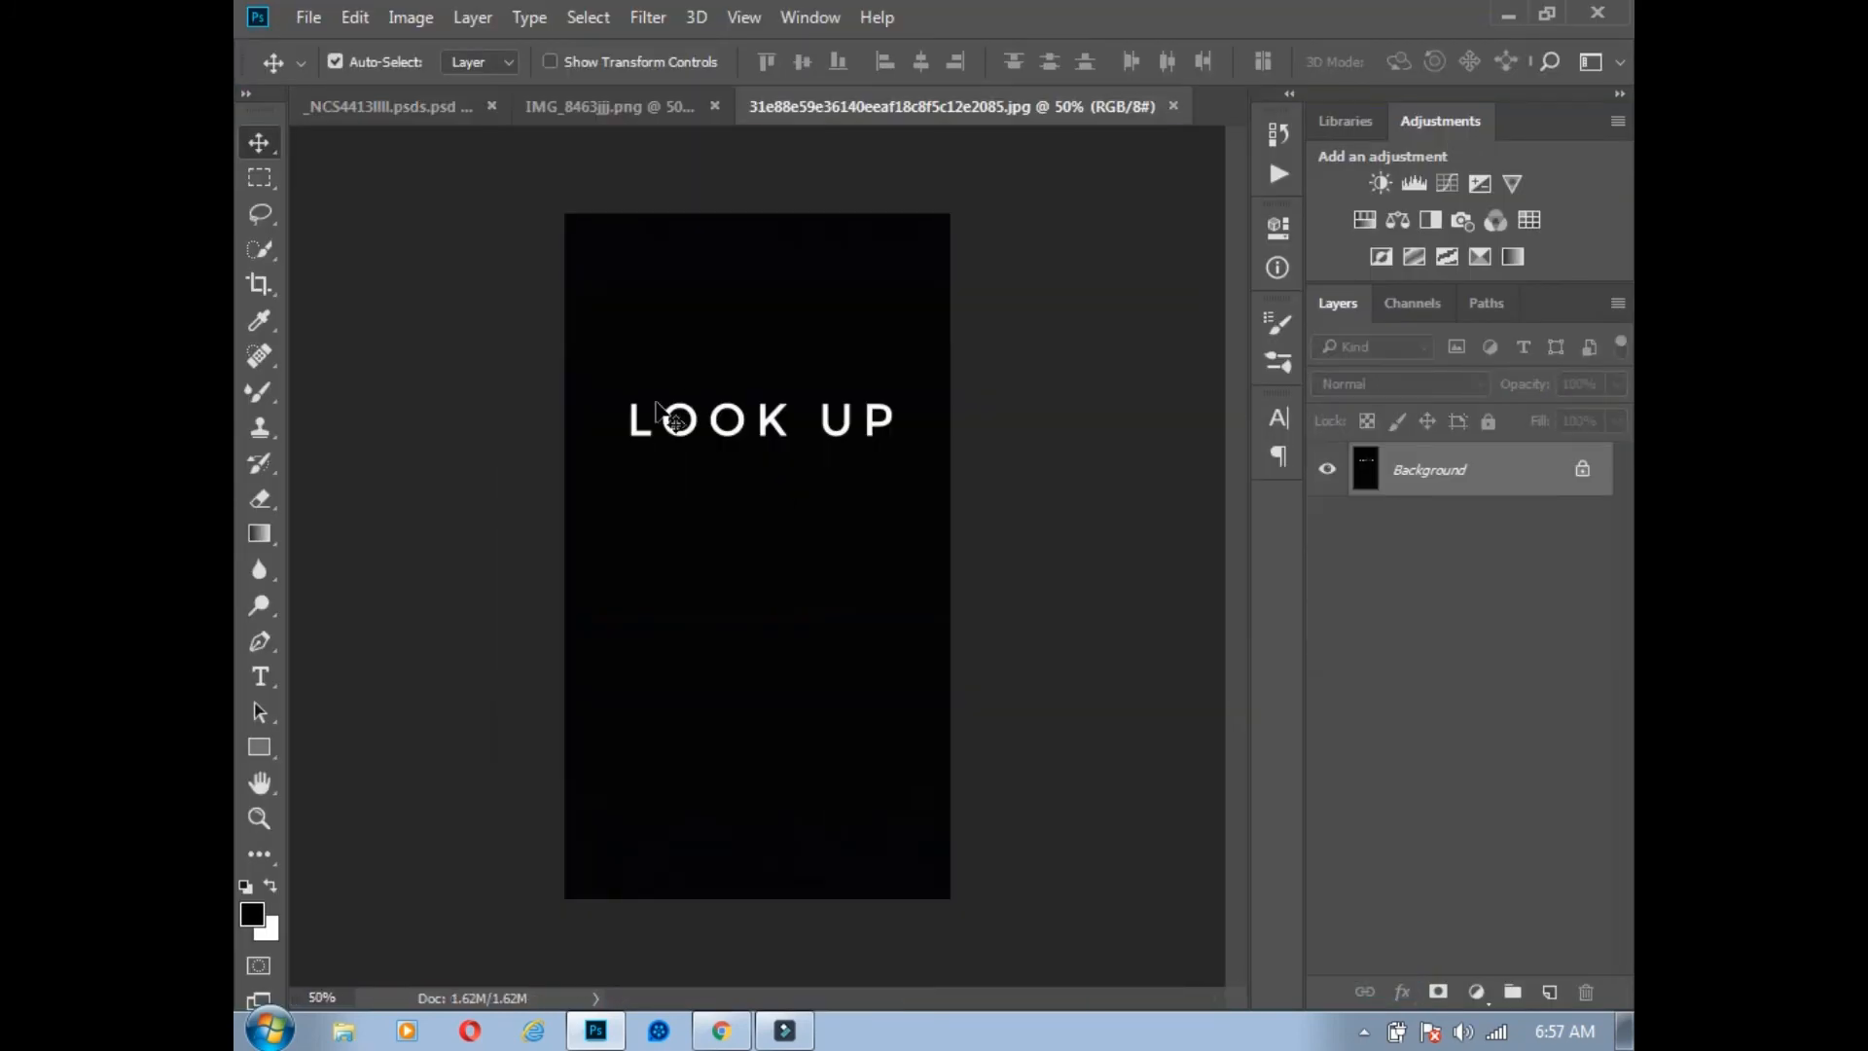
left_click(646, 418)
left_click(404, 109)
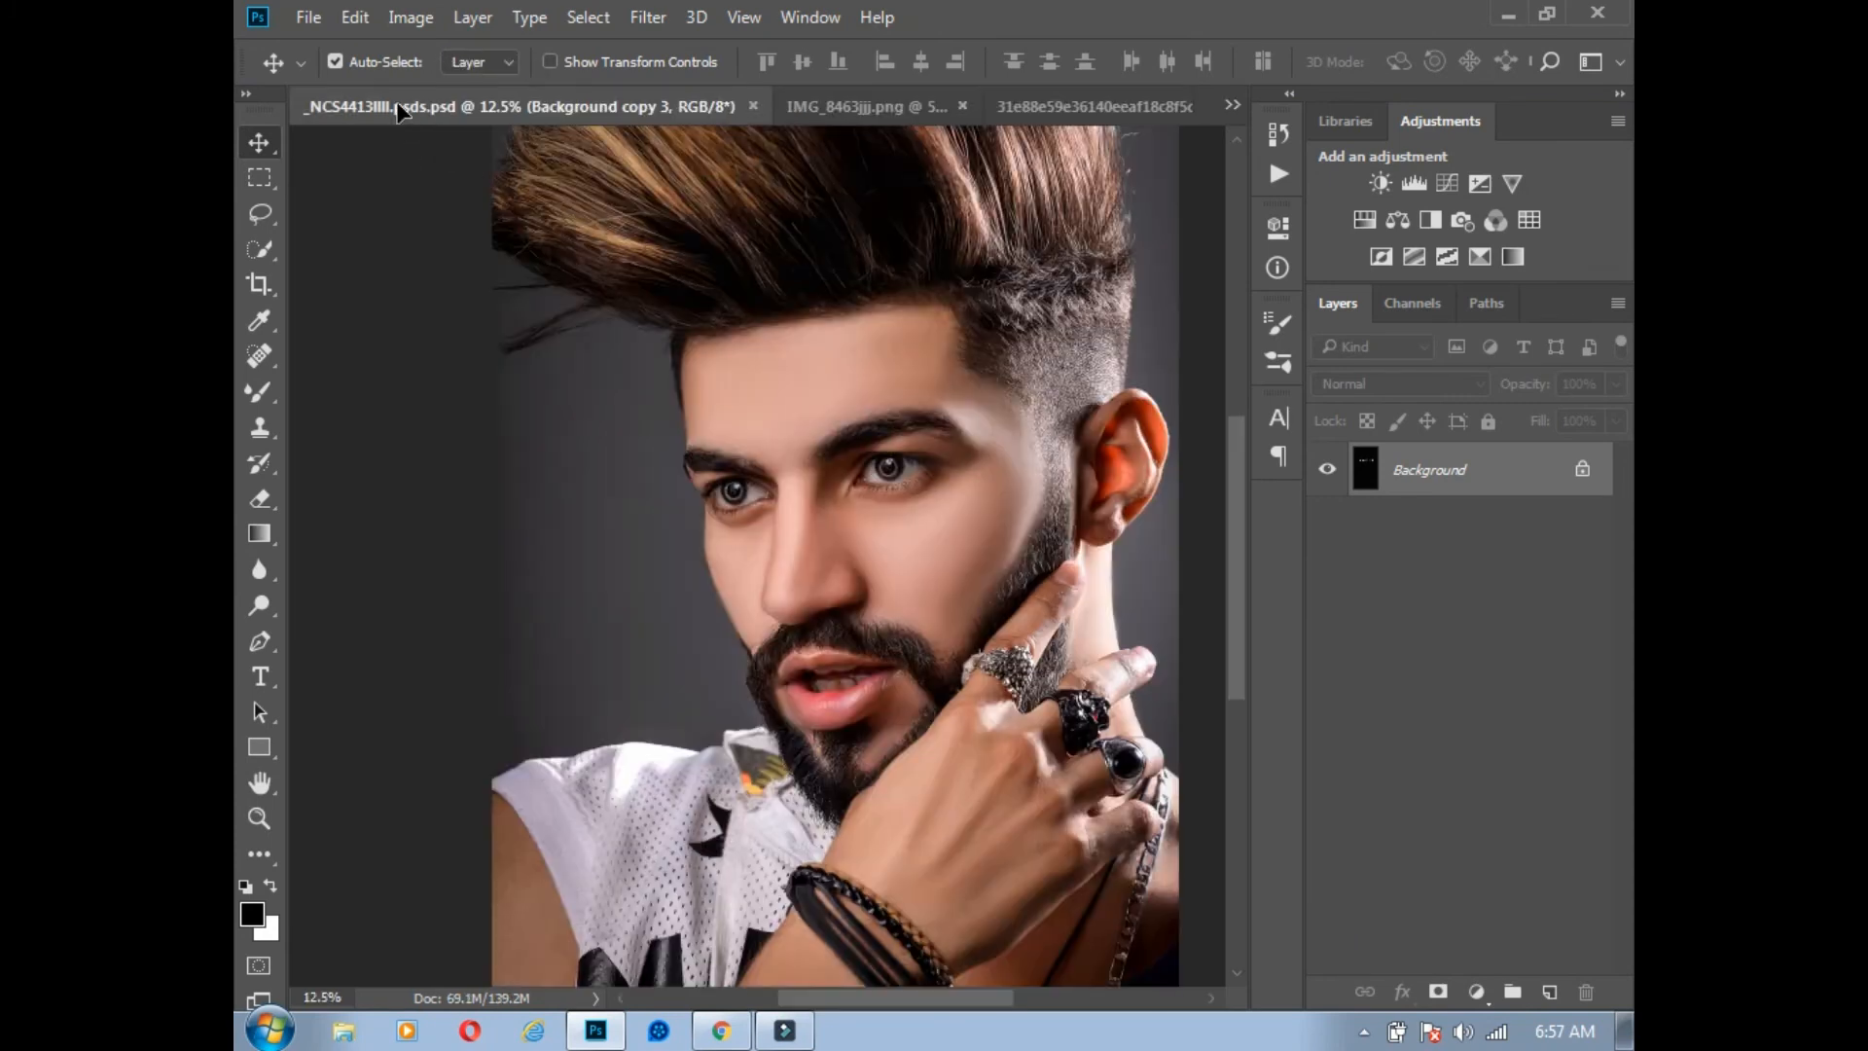
left_click_drag(633, 375, 617, 607)
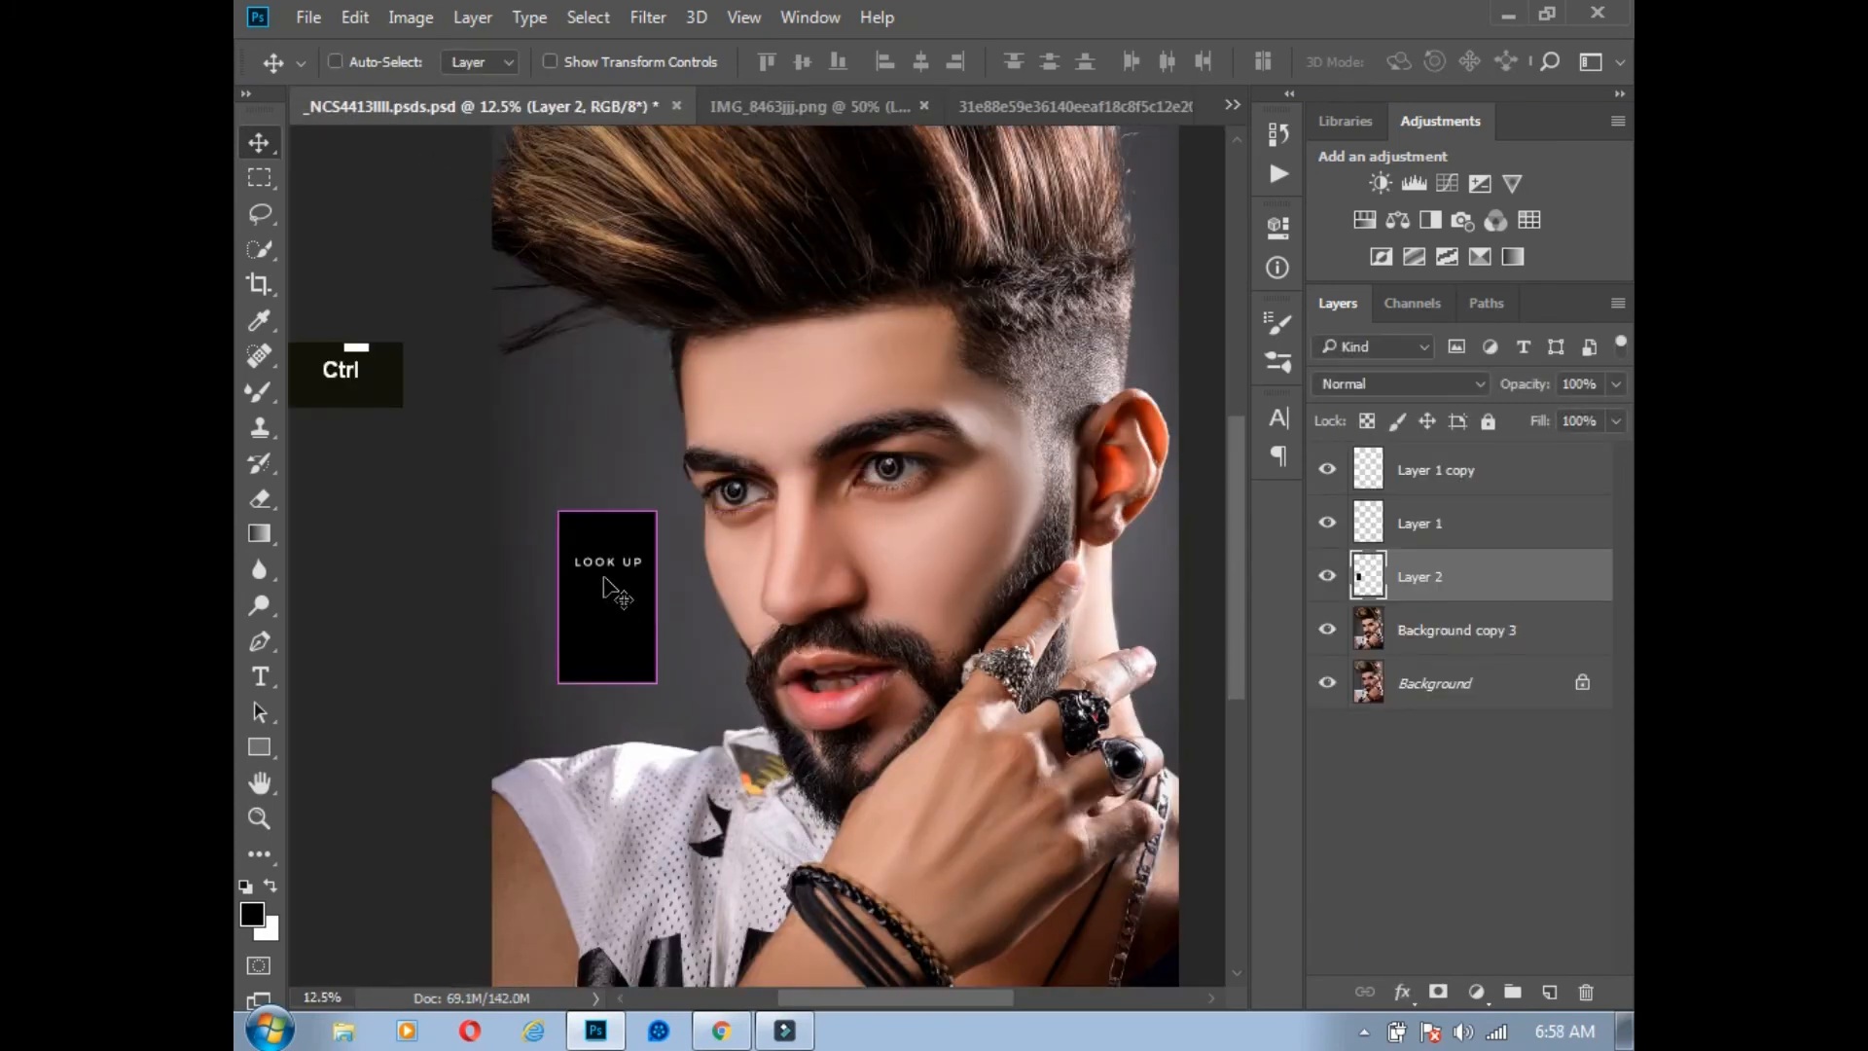
Step: Enlarge the LOOK UP layer to about 285% around its center and reposition it lower beside the man's face
key("ctrl+t")
left_click_drag(656, 683, 712, 811)
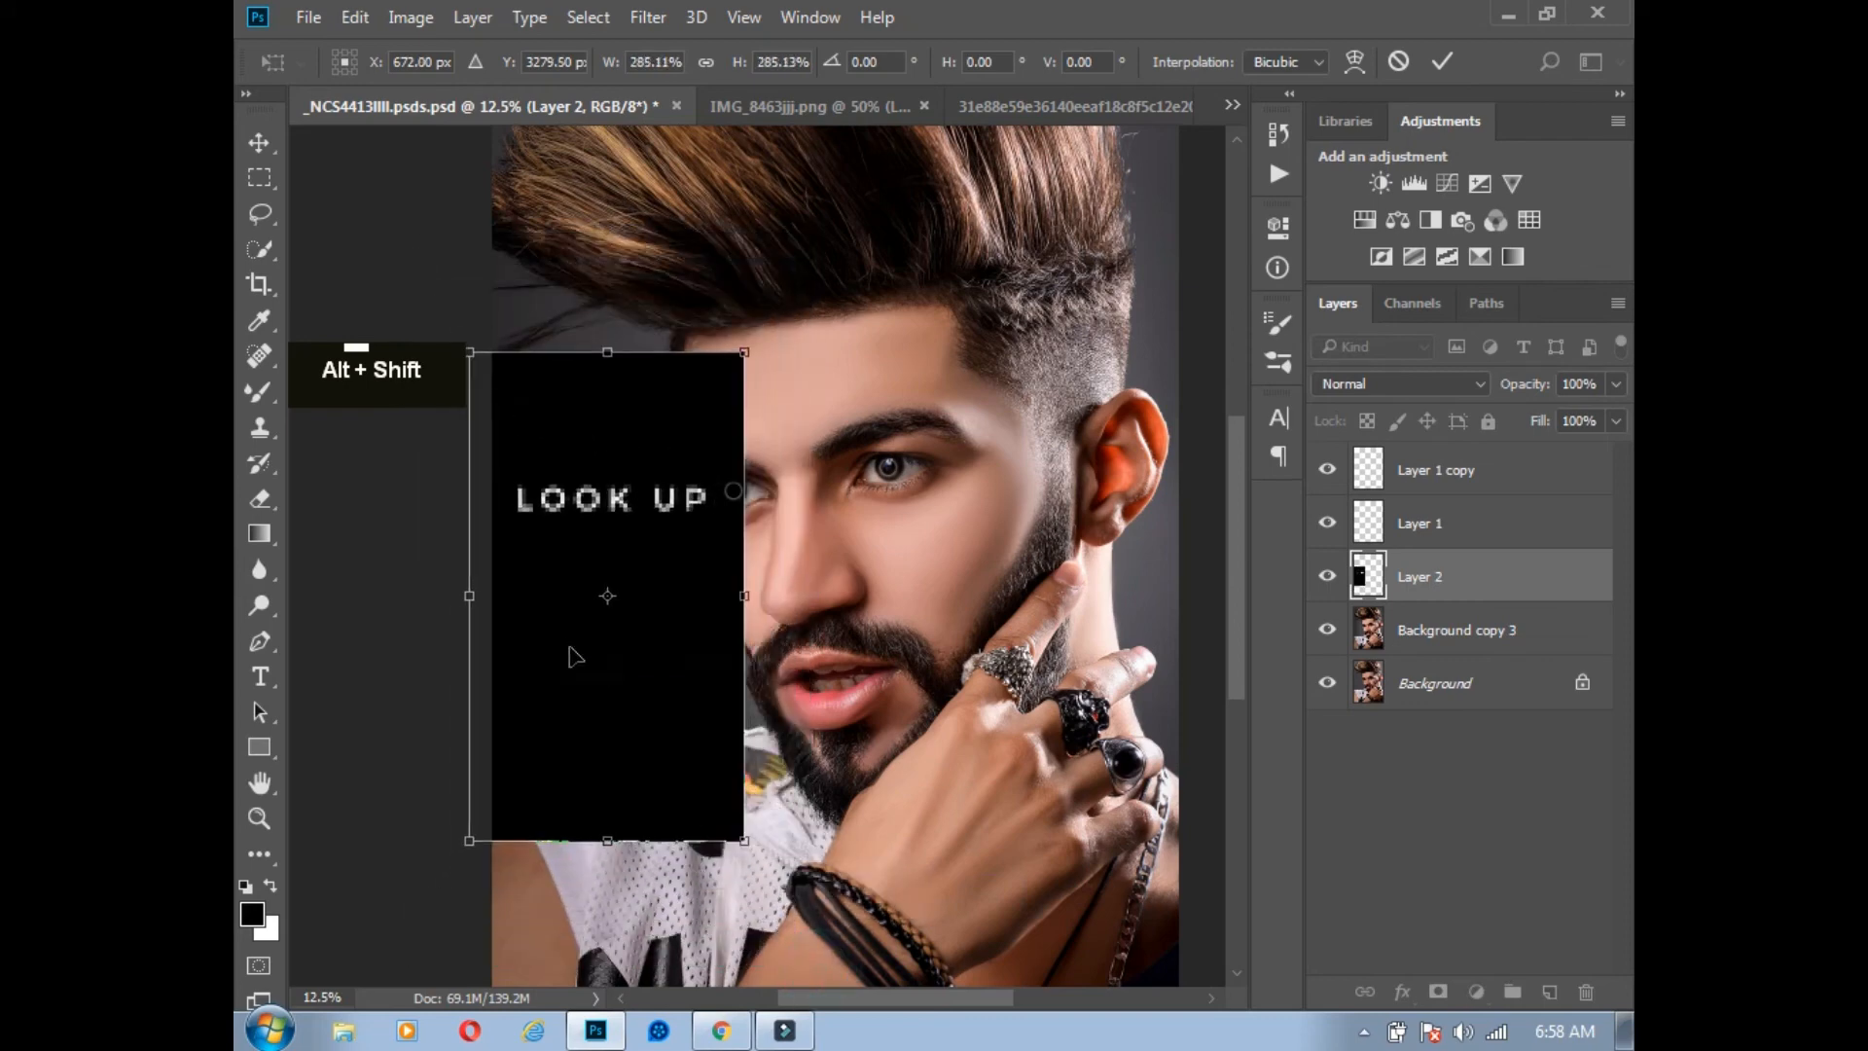
left_click_drag(568, 645, 571, 750)
double_click(571, 750)
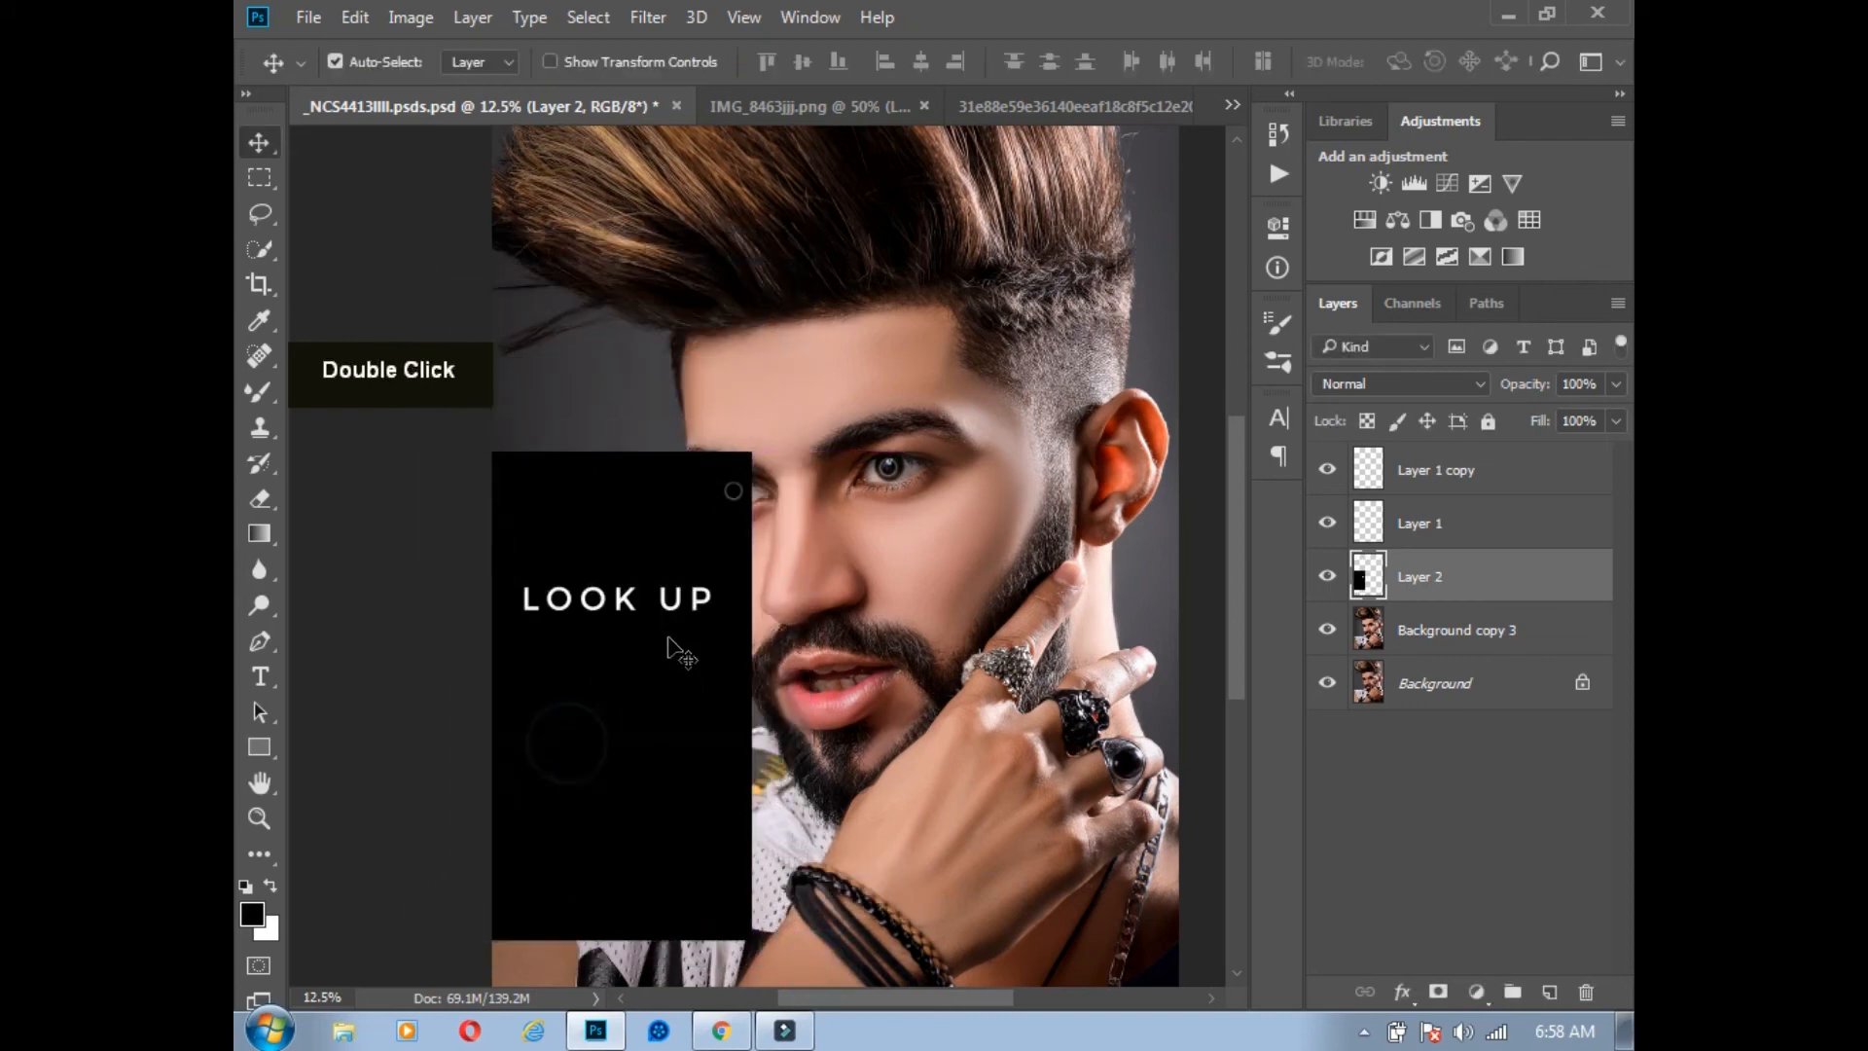
left_click_drag(671, 646, 658, 637)
Step: Set the LOOK UP layer's blend mode to Lighten so its black background drops out
double_click(1375, 385)
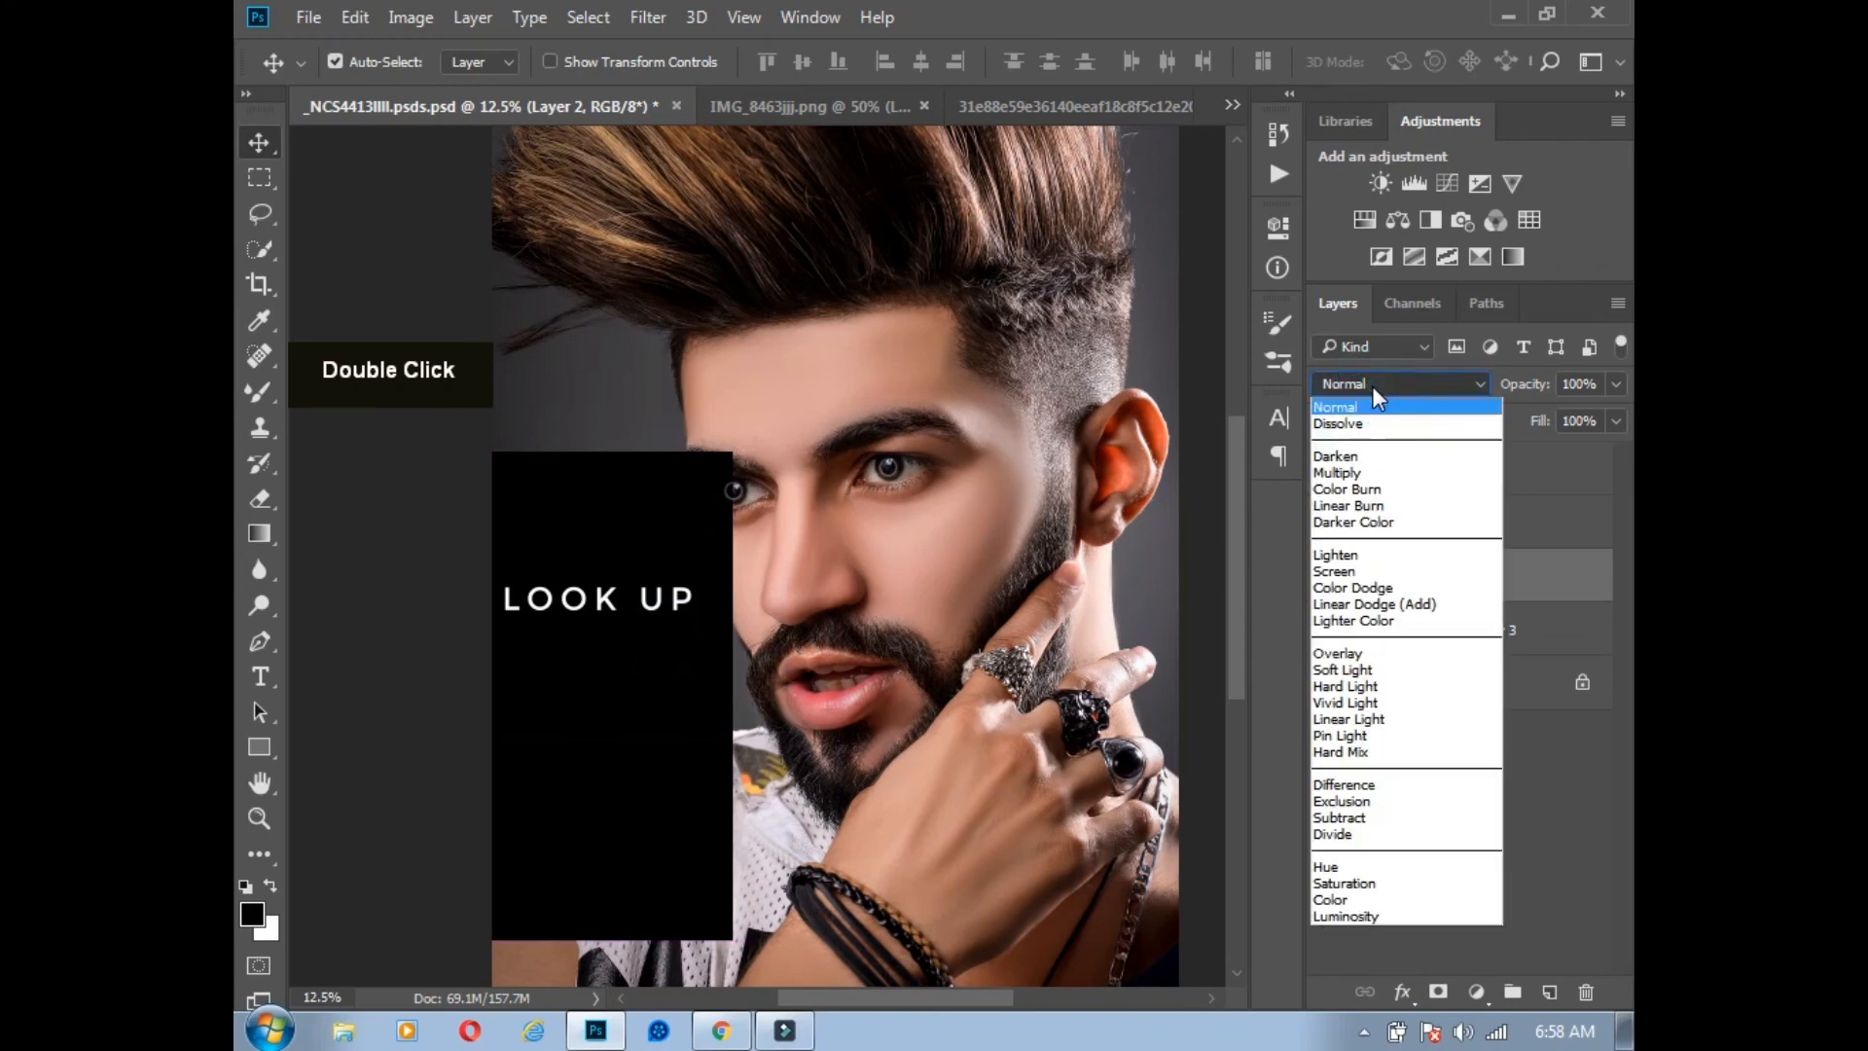
key("Down")
key("Down")
key("Down")
key("Down")
key("Down")
key("Down")
key("Down")
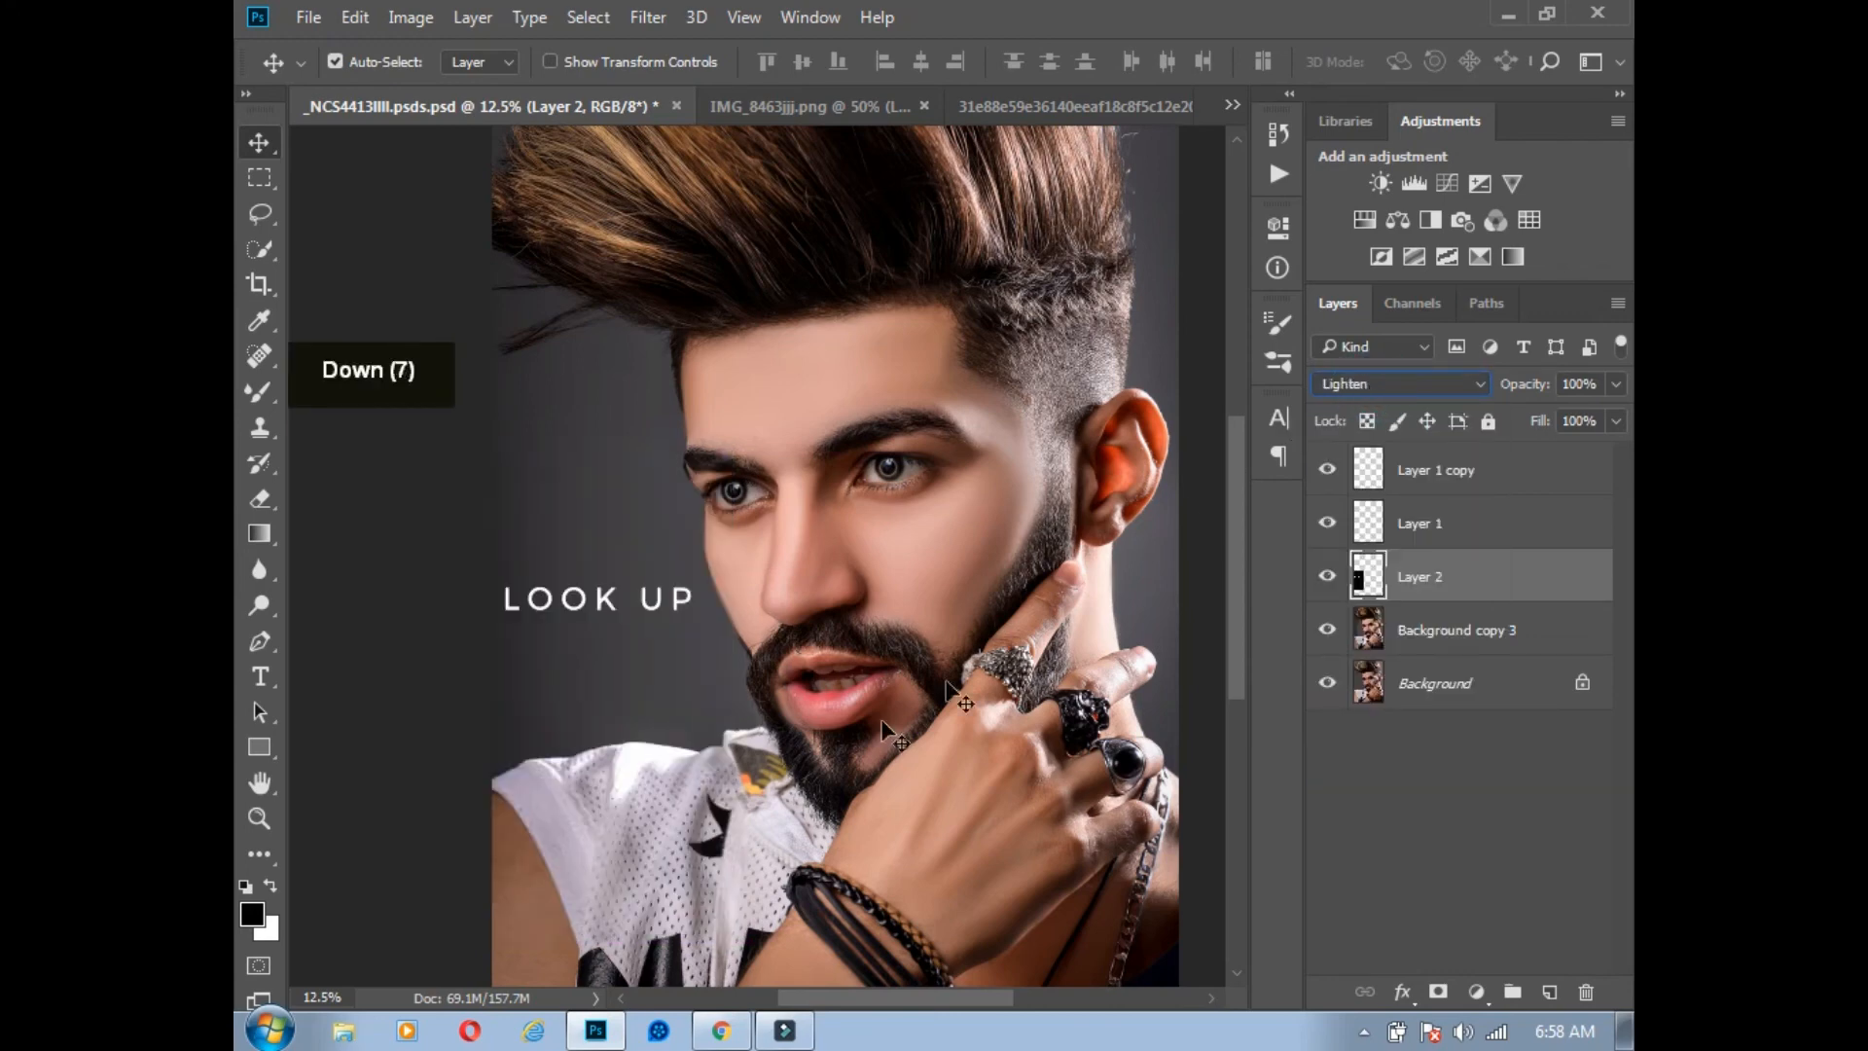
Step: Try Screen blending on the LOOK UP layer, return it to Lighten, and shift the text slightly
key("Right")
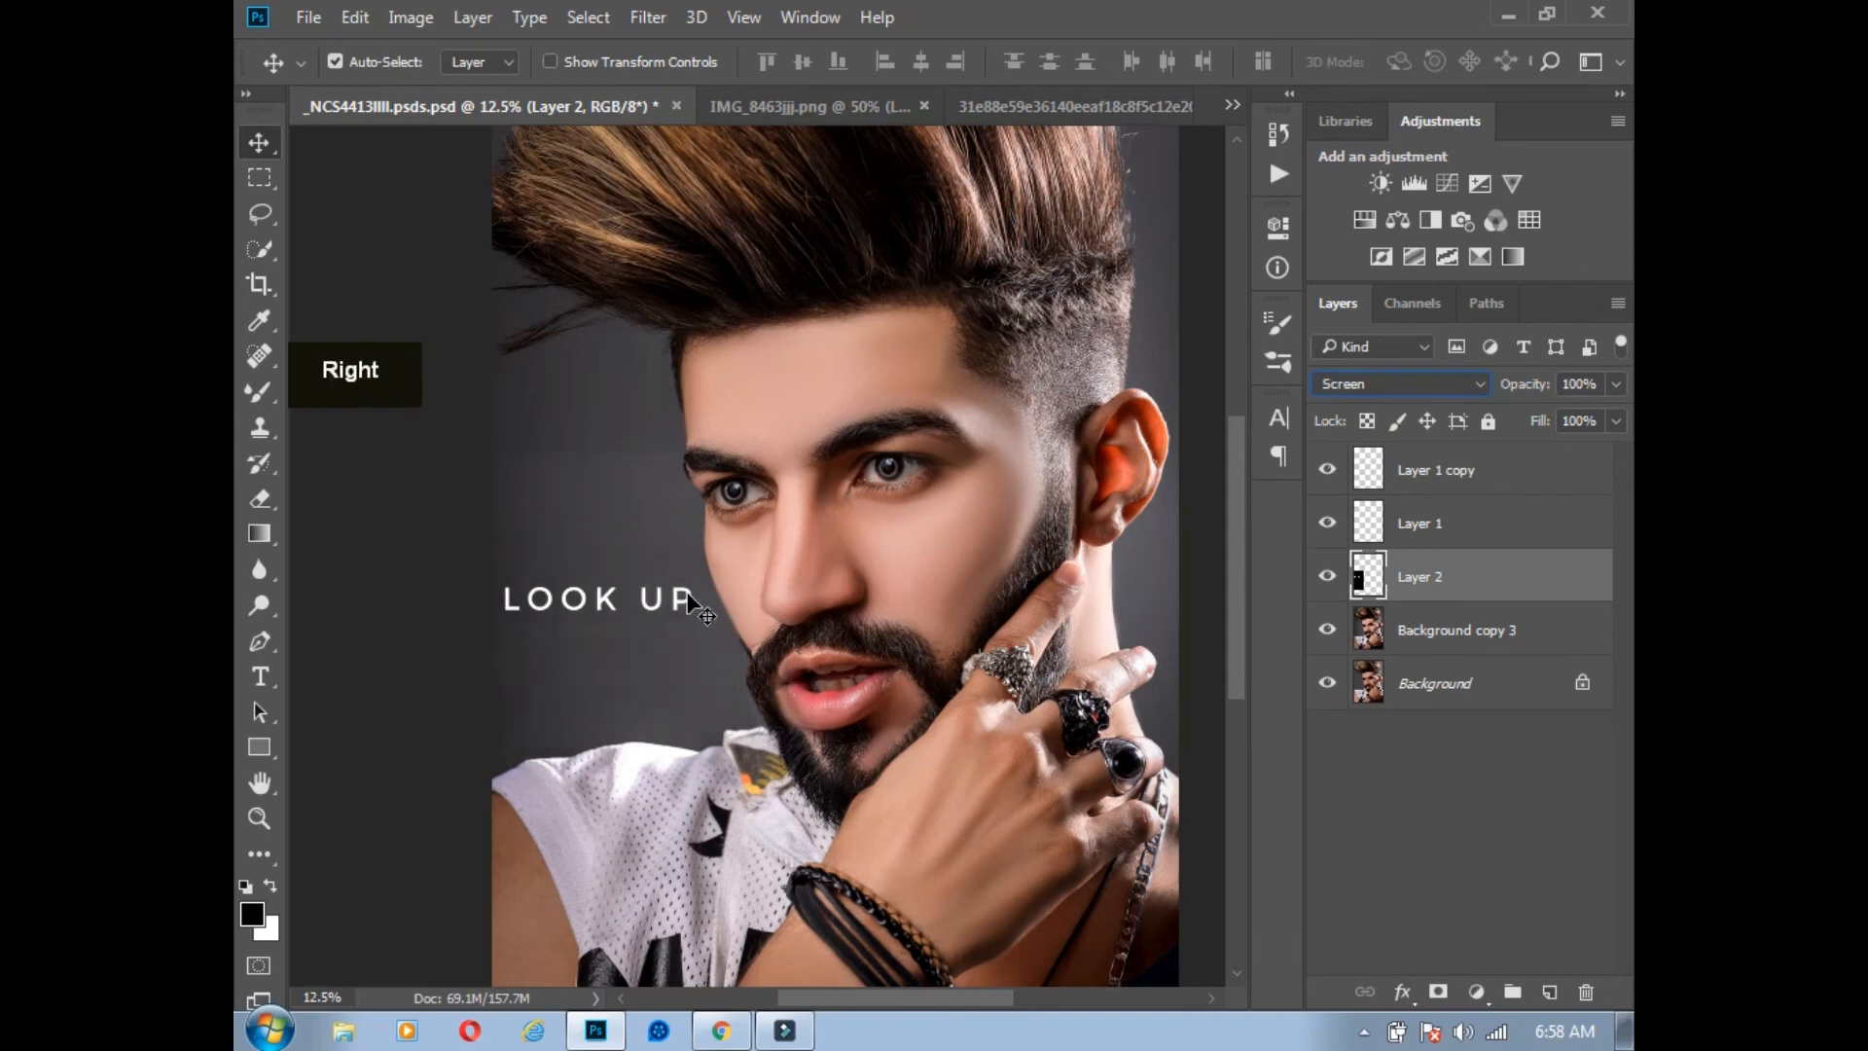
key("Up")
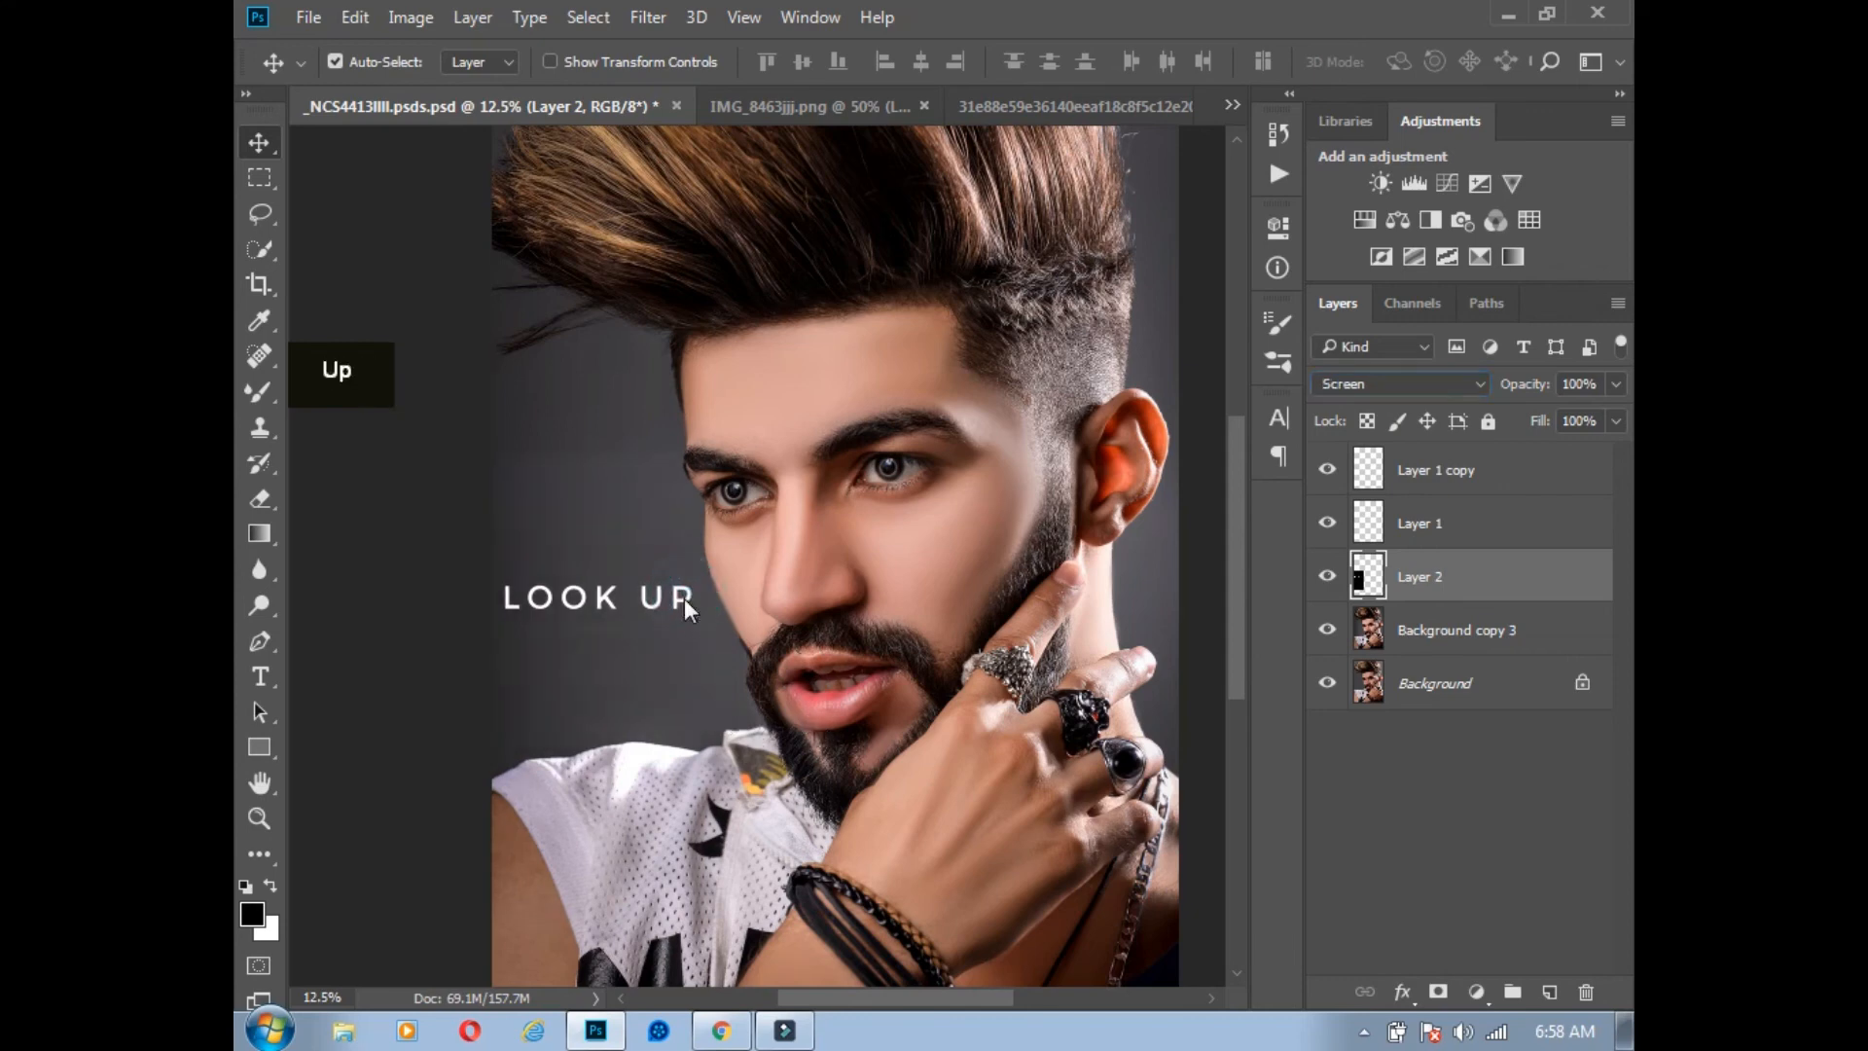
double_click(1375, 387)
key("Up")
left_click_drag(669, 596, 689, 616)
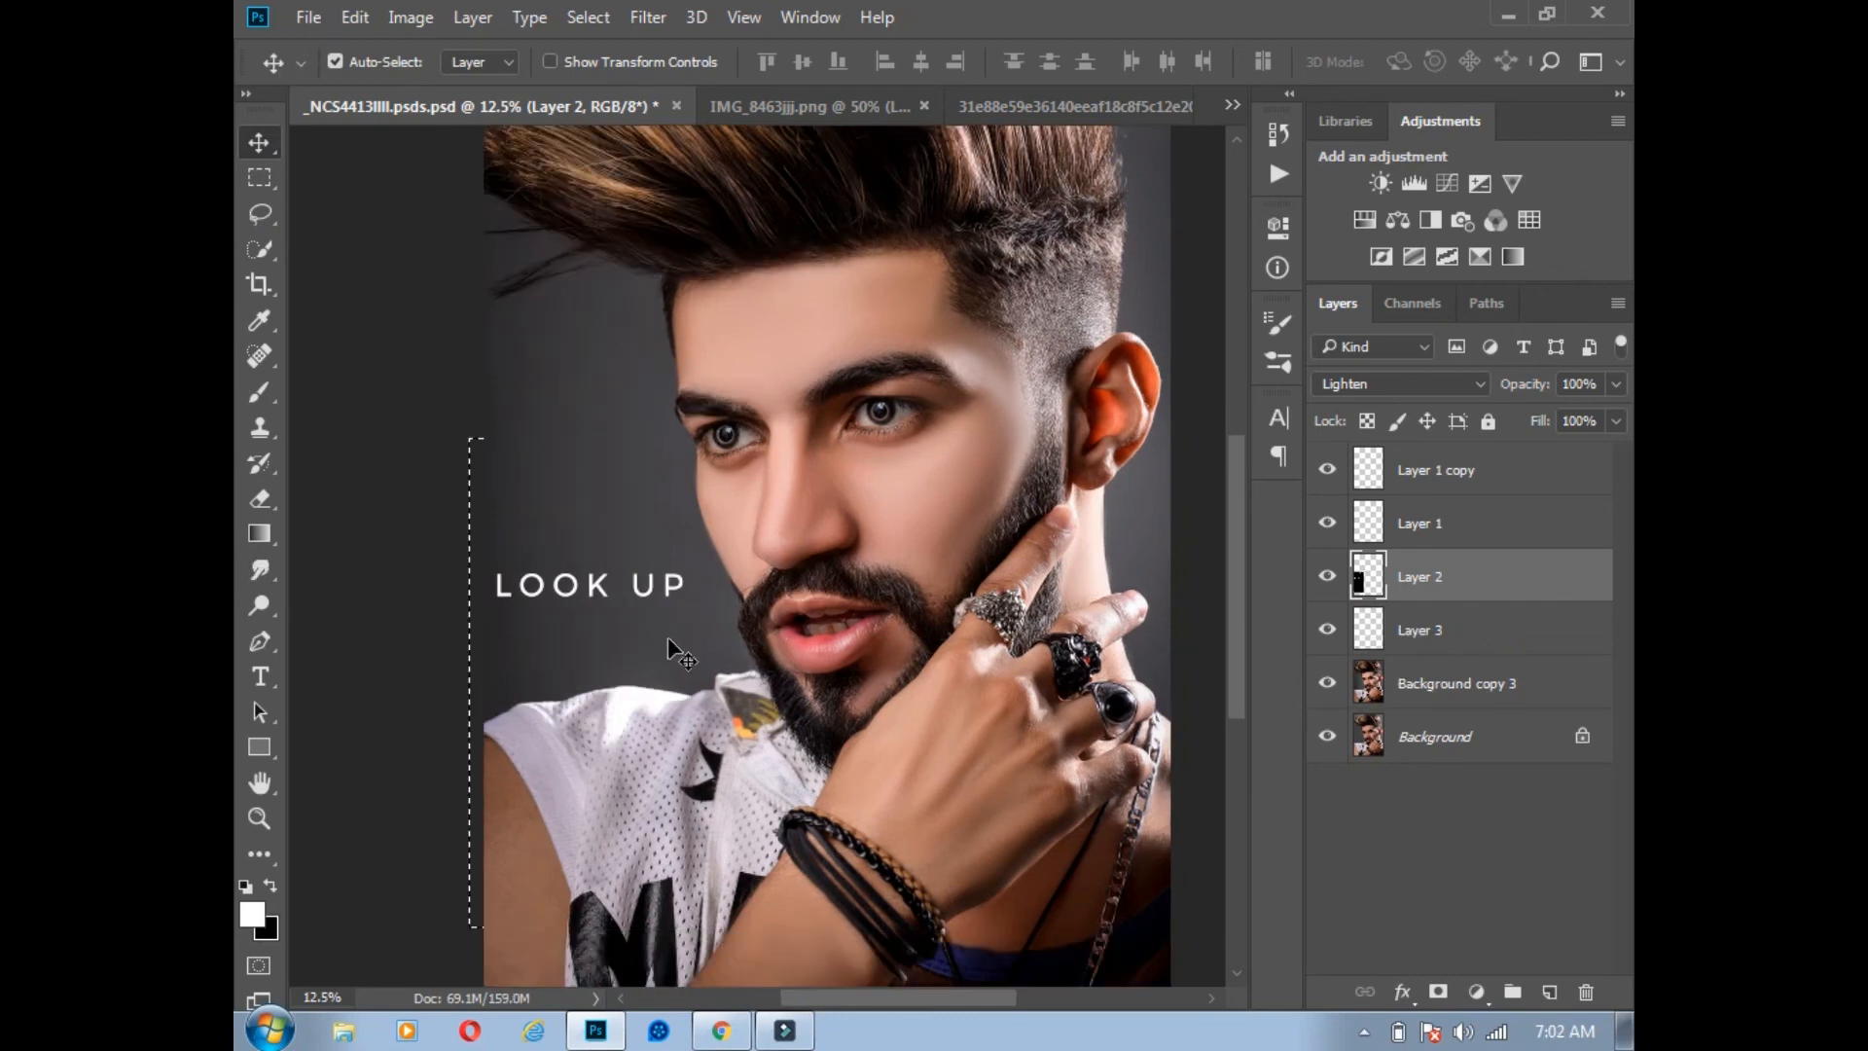
Step: Save a JPEG copy of the portrait, ending its file name in "psds s", with Maximum quality 12 and Progressive format
left_click(669, 638)
key("ctrl+alt")
key("ctrl+alt+s")
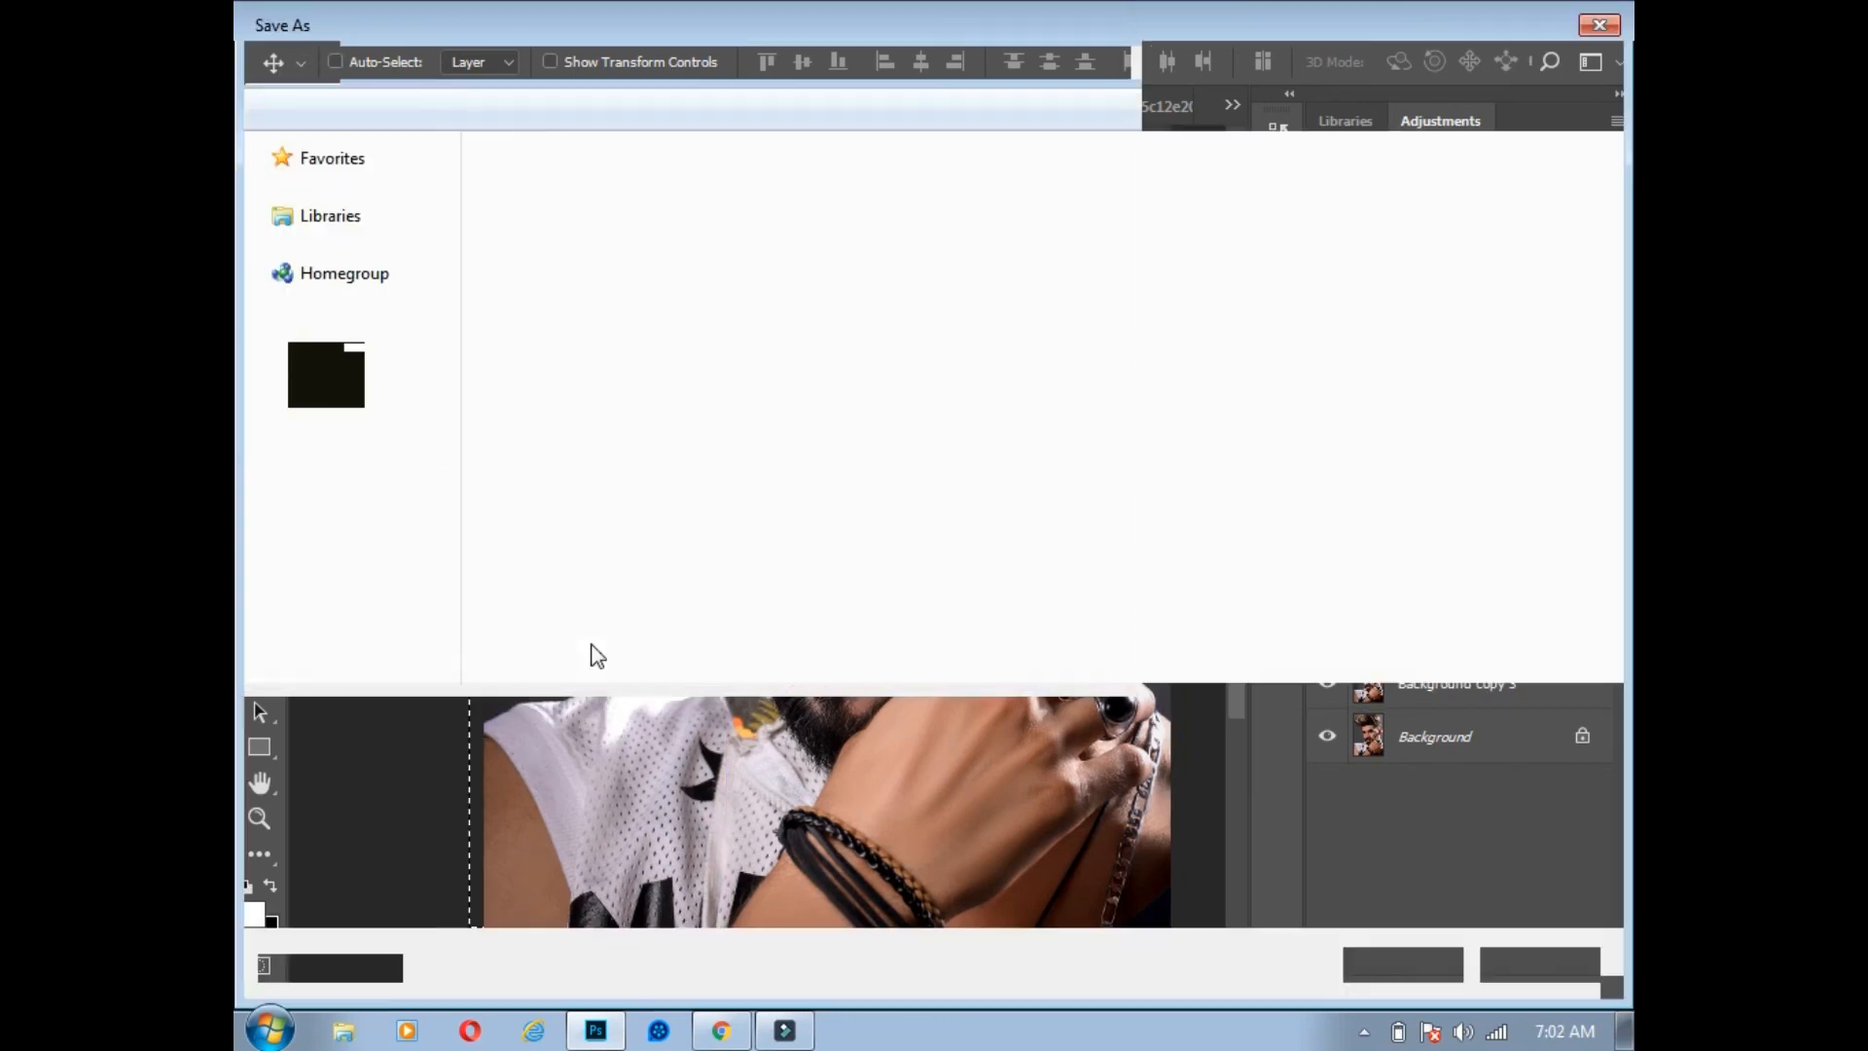
left_click(696, 746)
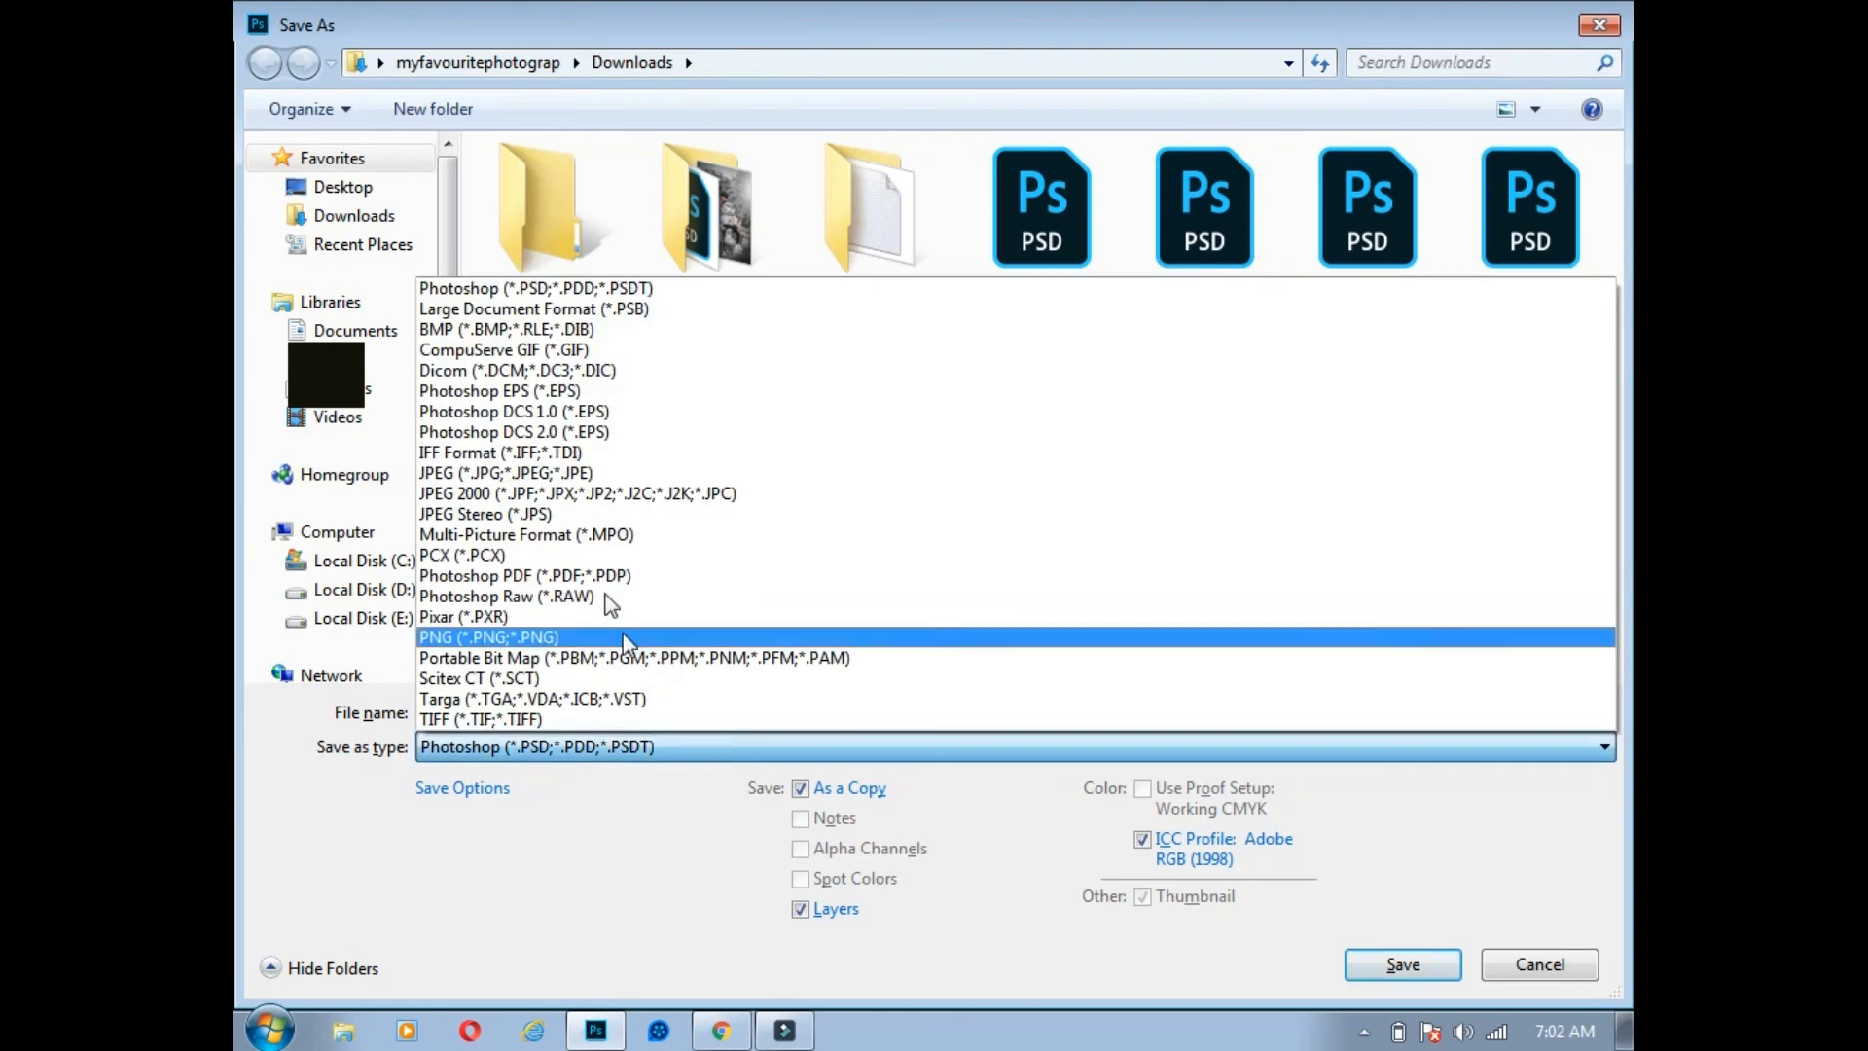
left_click(575, 473)
left_click(644, 716)
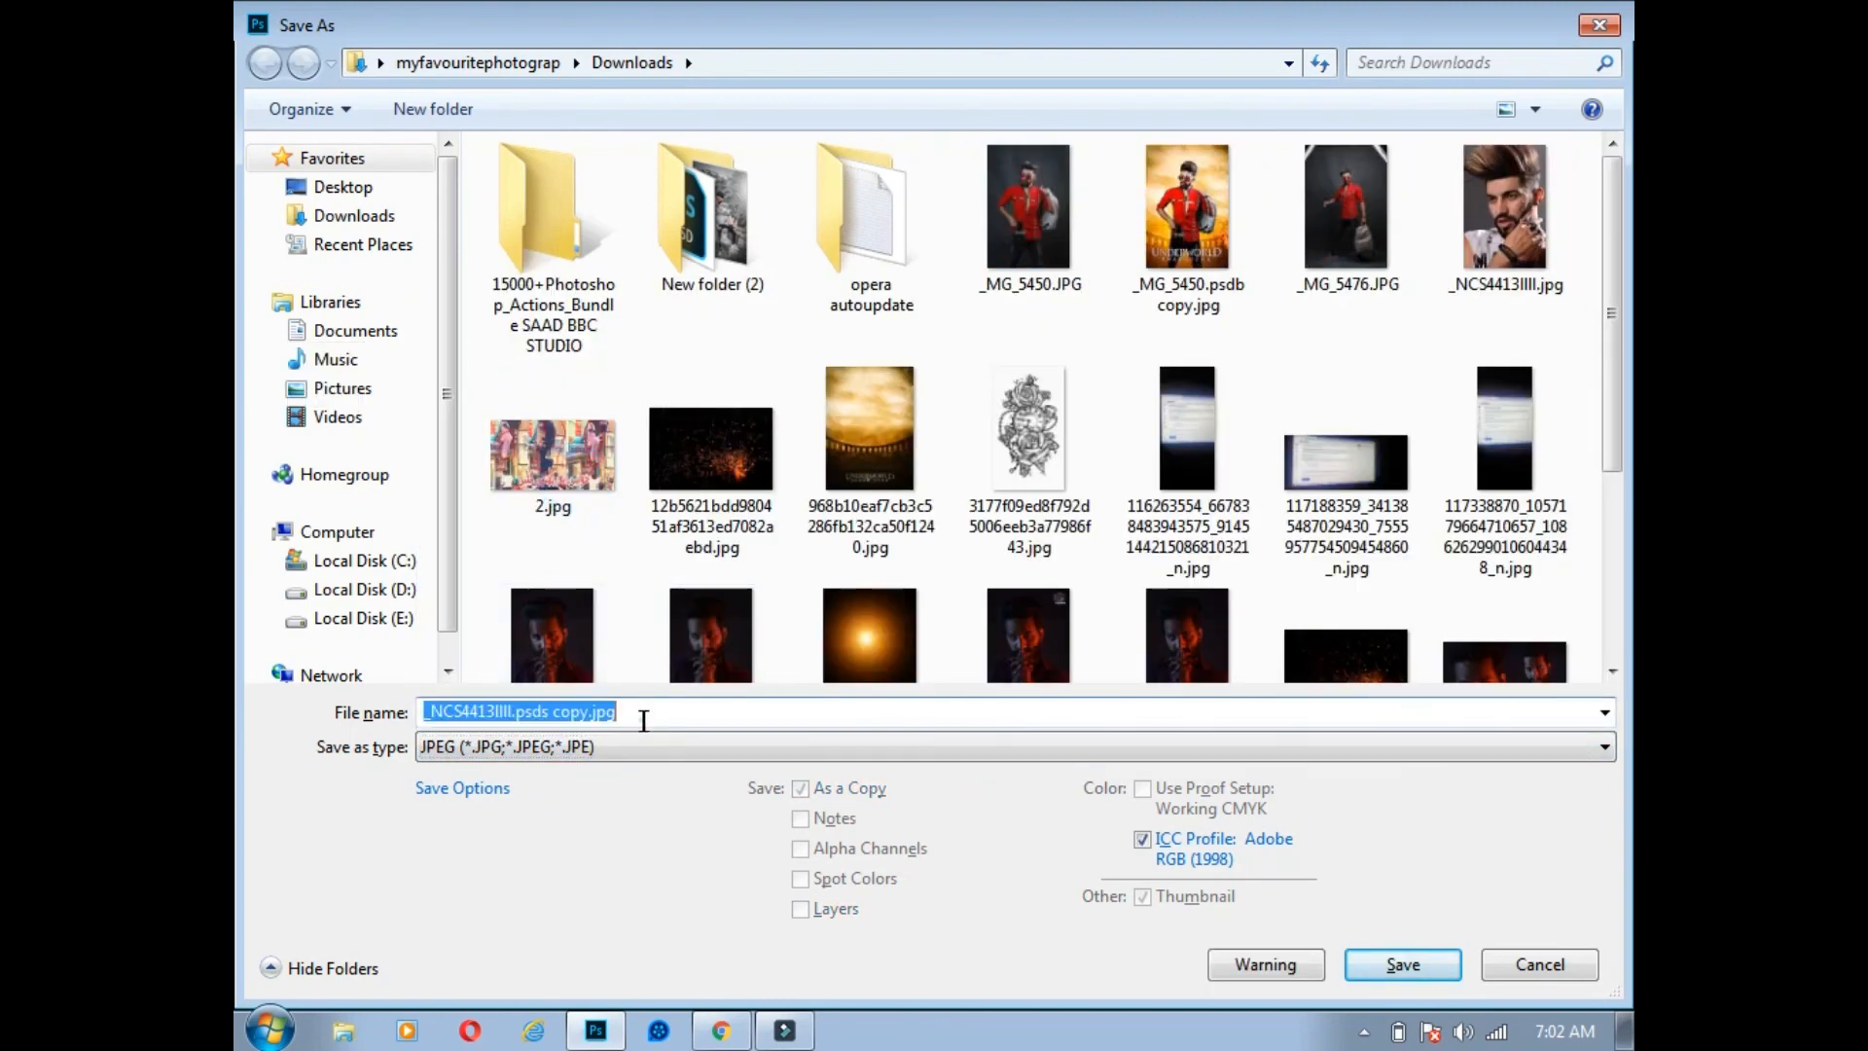
double_click(642, 715)
type("s")
left_click(1401, 963)
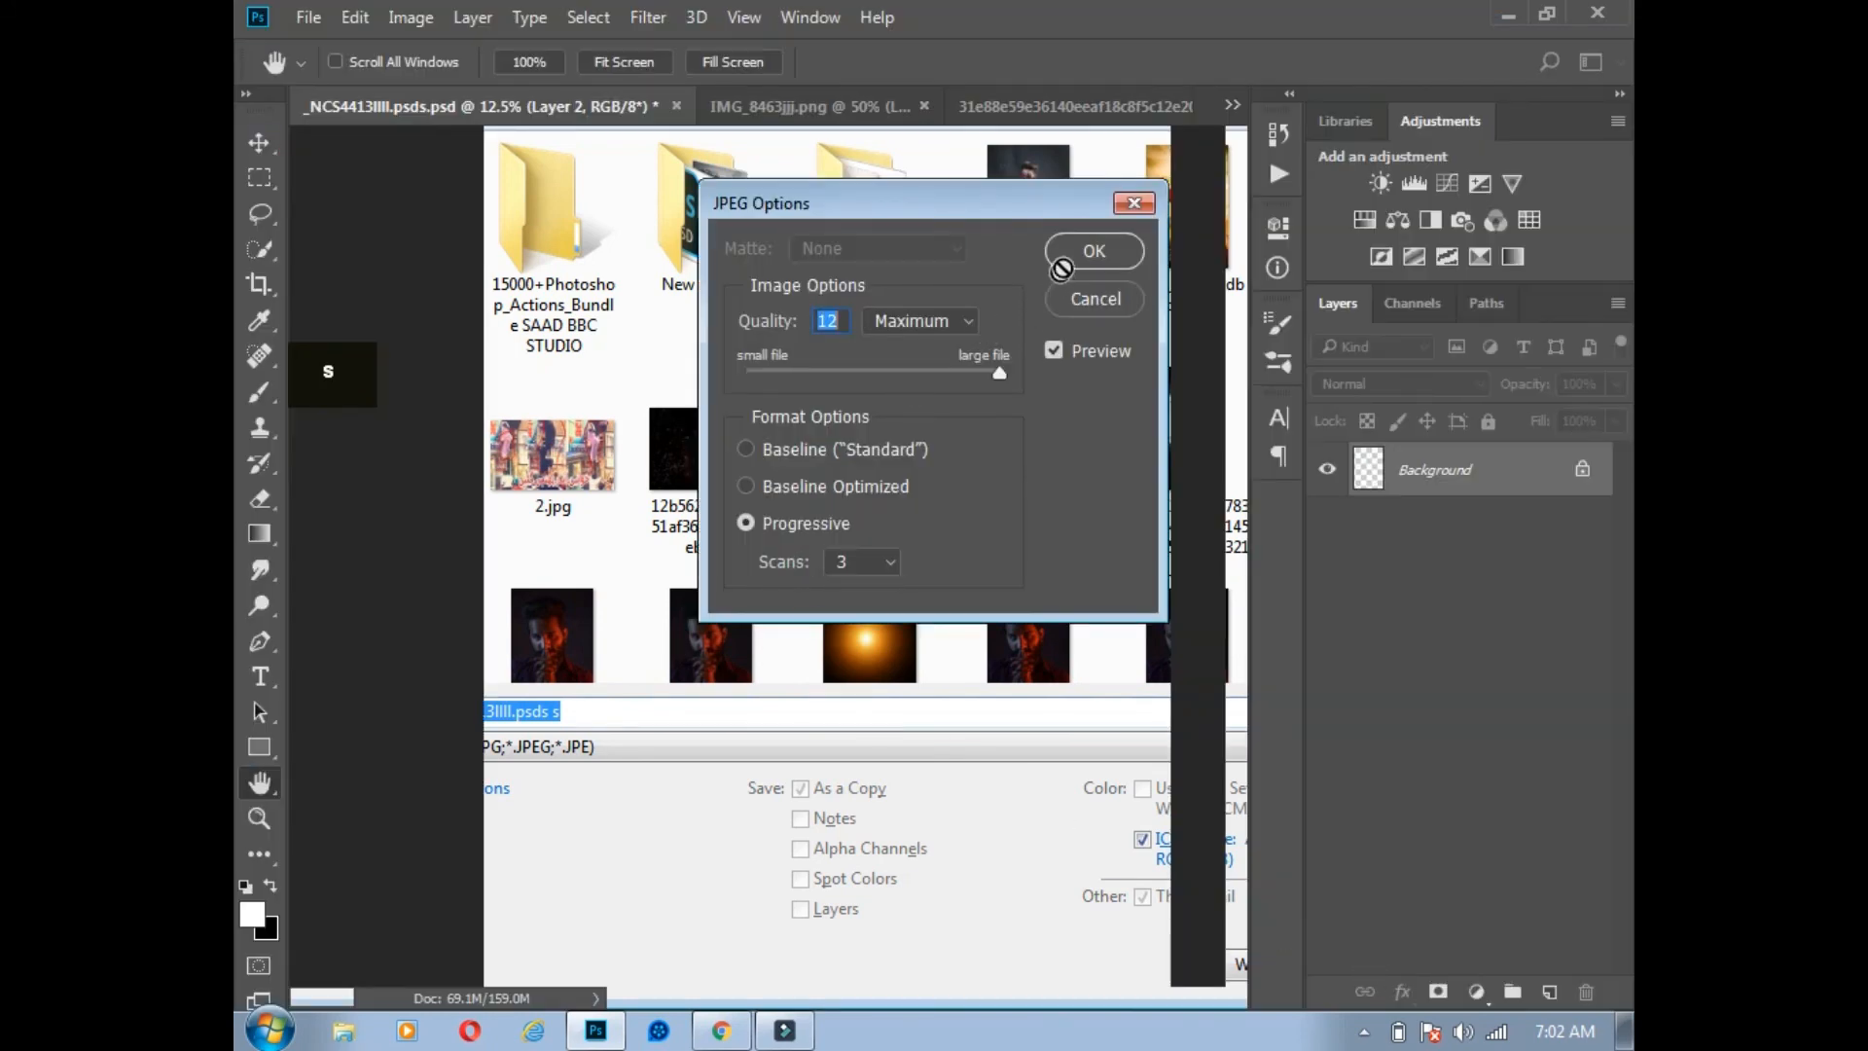
left_click(1093, 251)
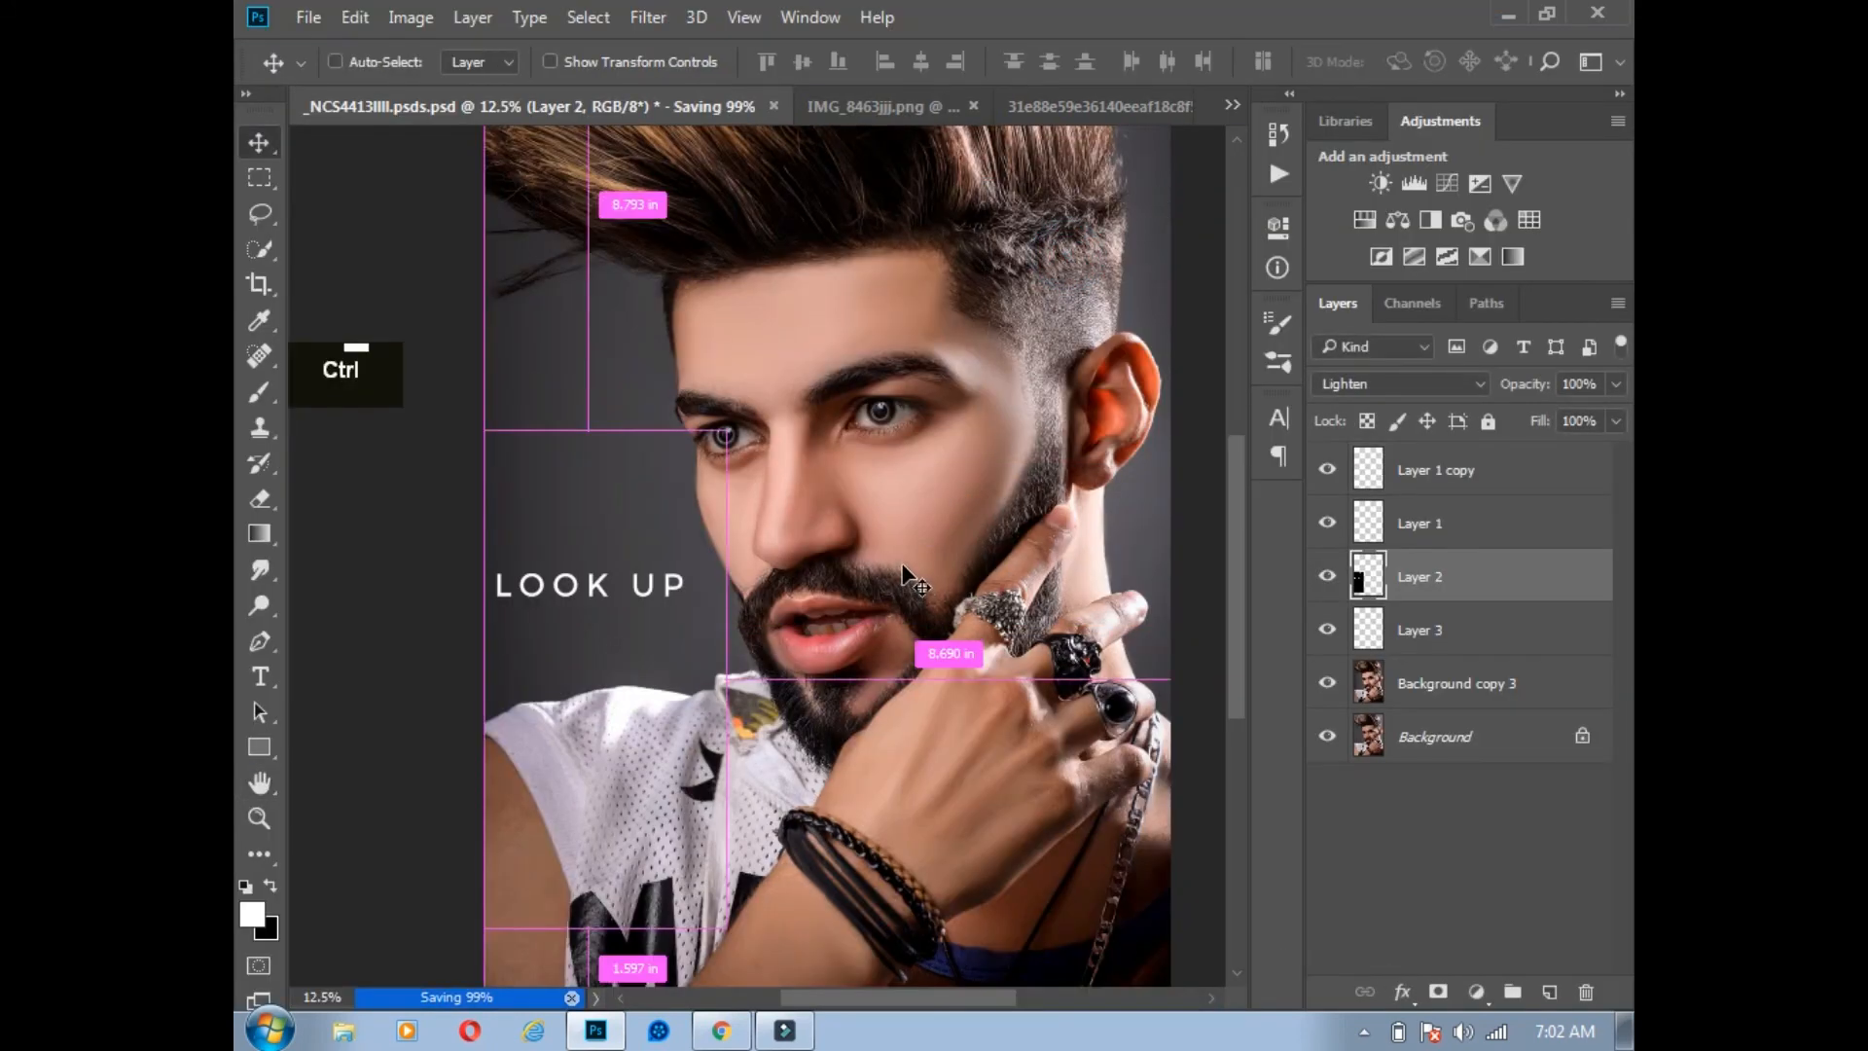
Step: Save the layered PSD portrait and close it once saving has completed
key("ctrl+s")
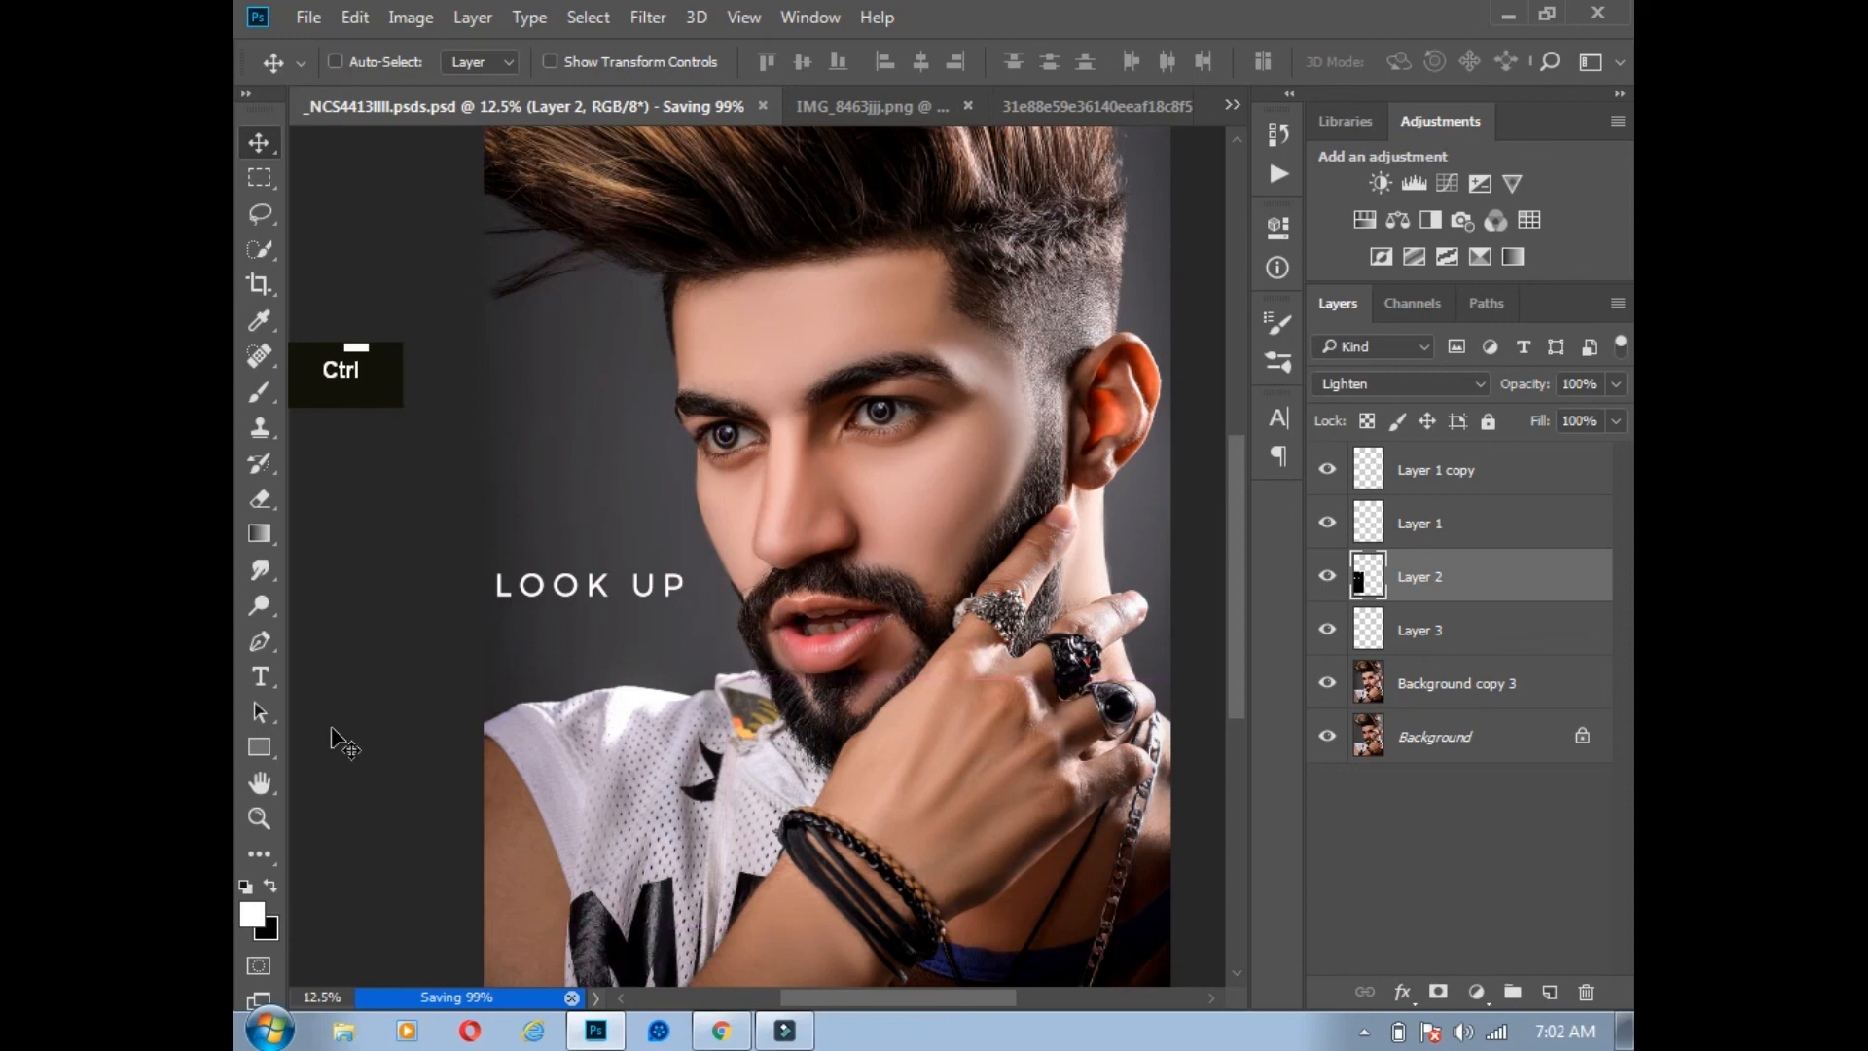
key("ctrl+w")
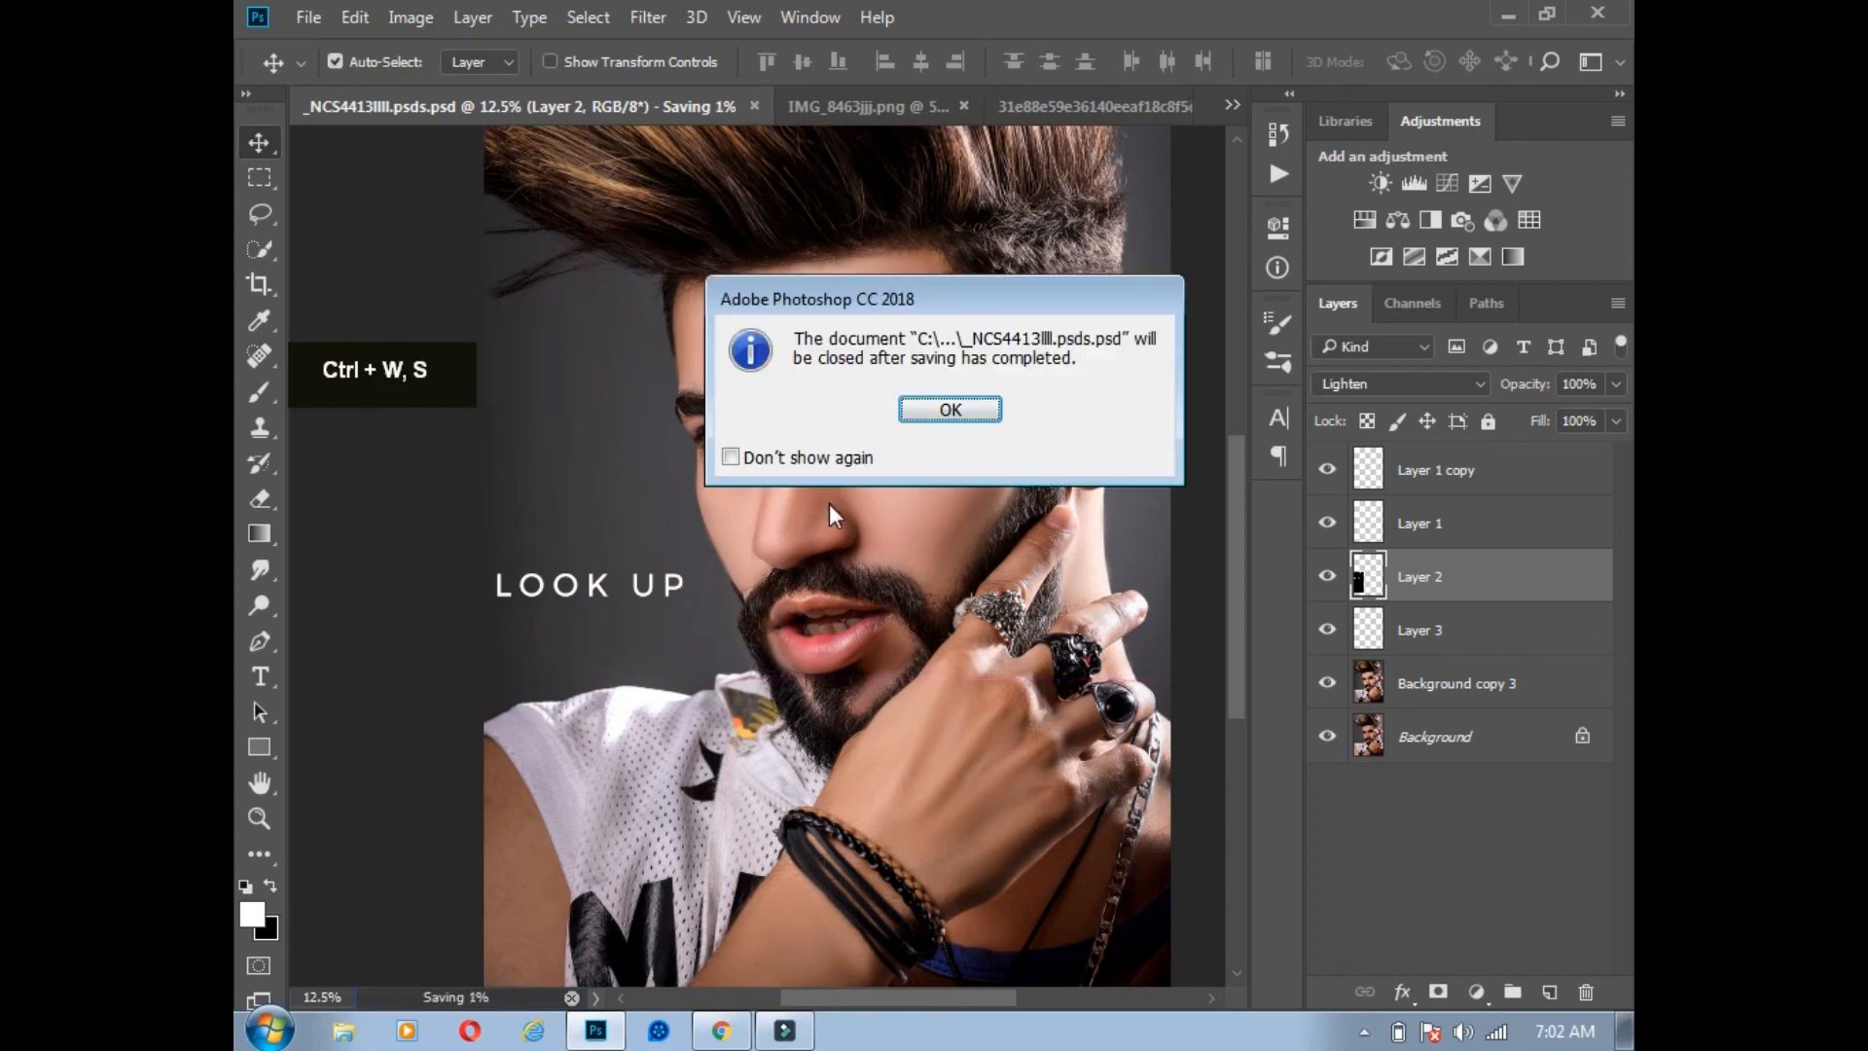
left_click(950, 410)
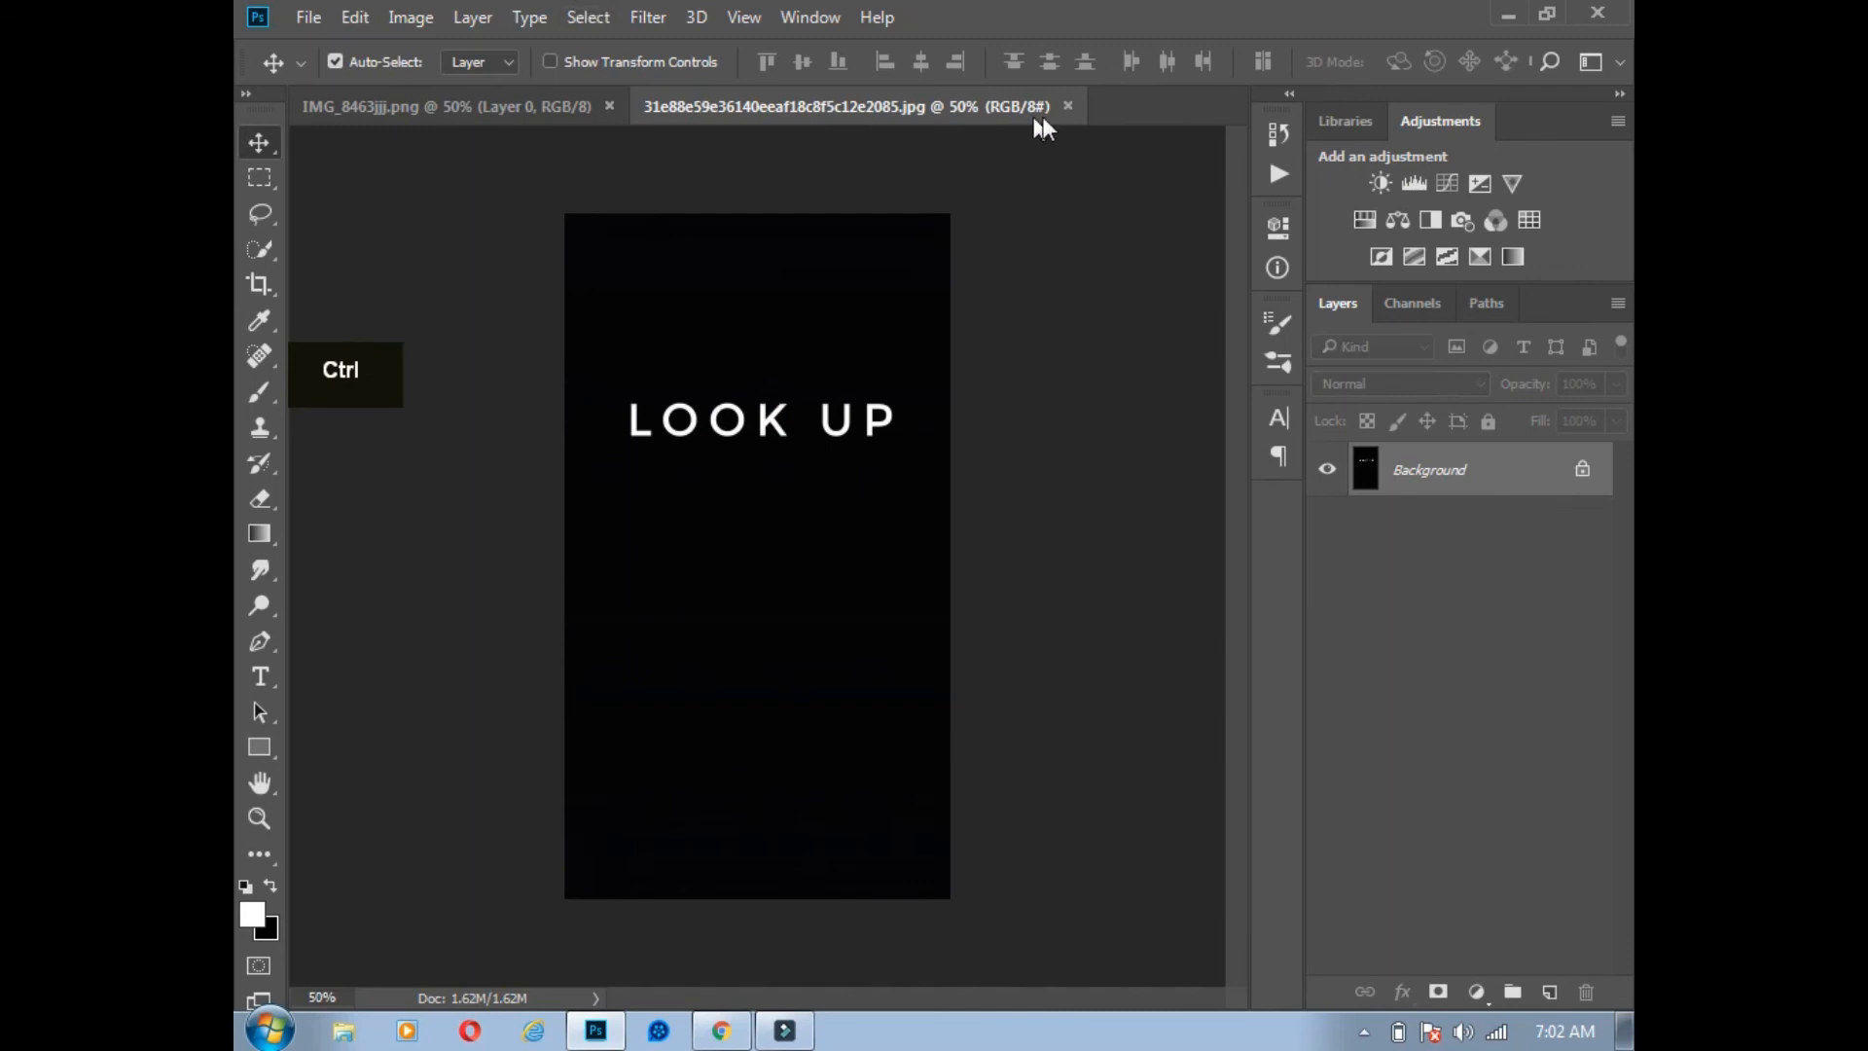
Step: Close the LOOK UP source image and the IMG_8463jjj.png document
left_click(1040, 111)
left_click(1068, 107)
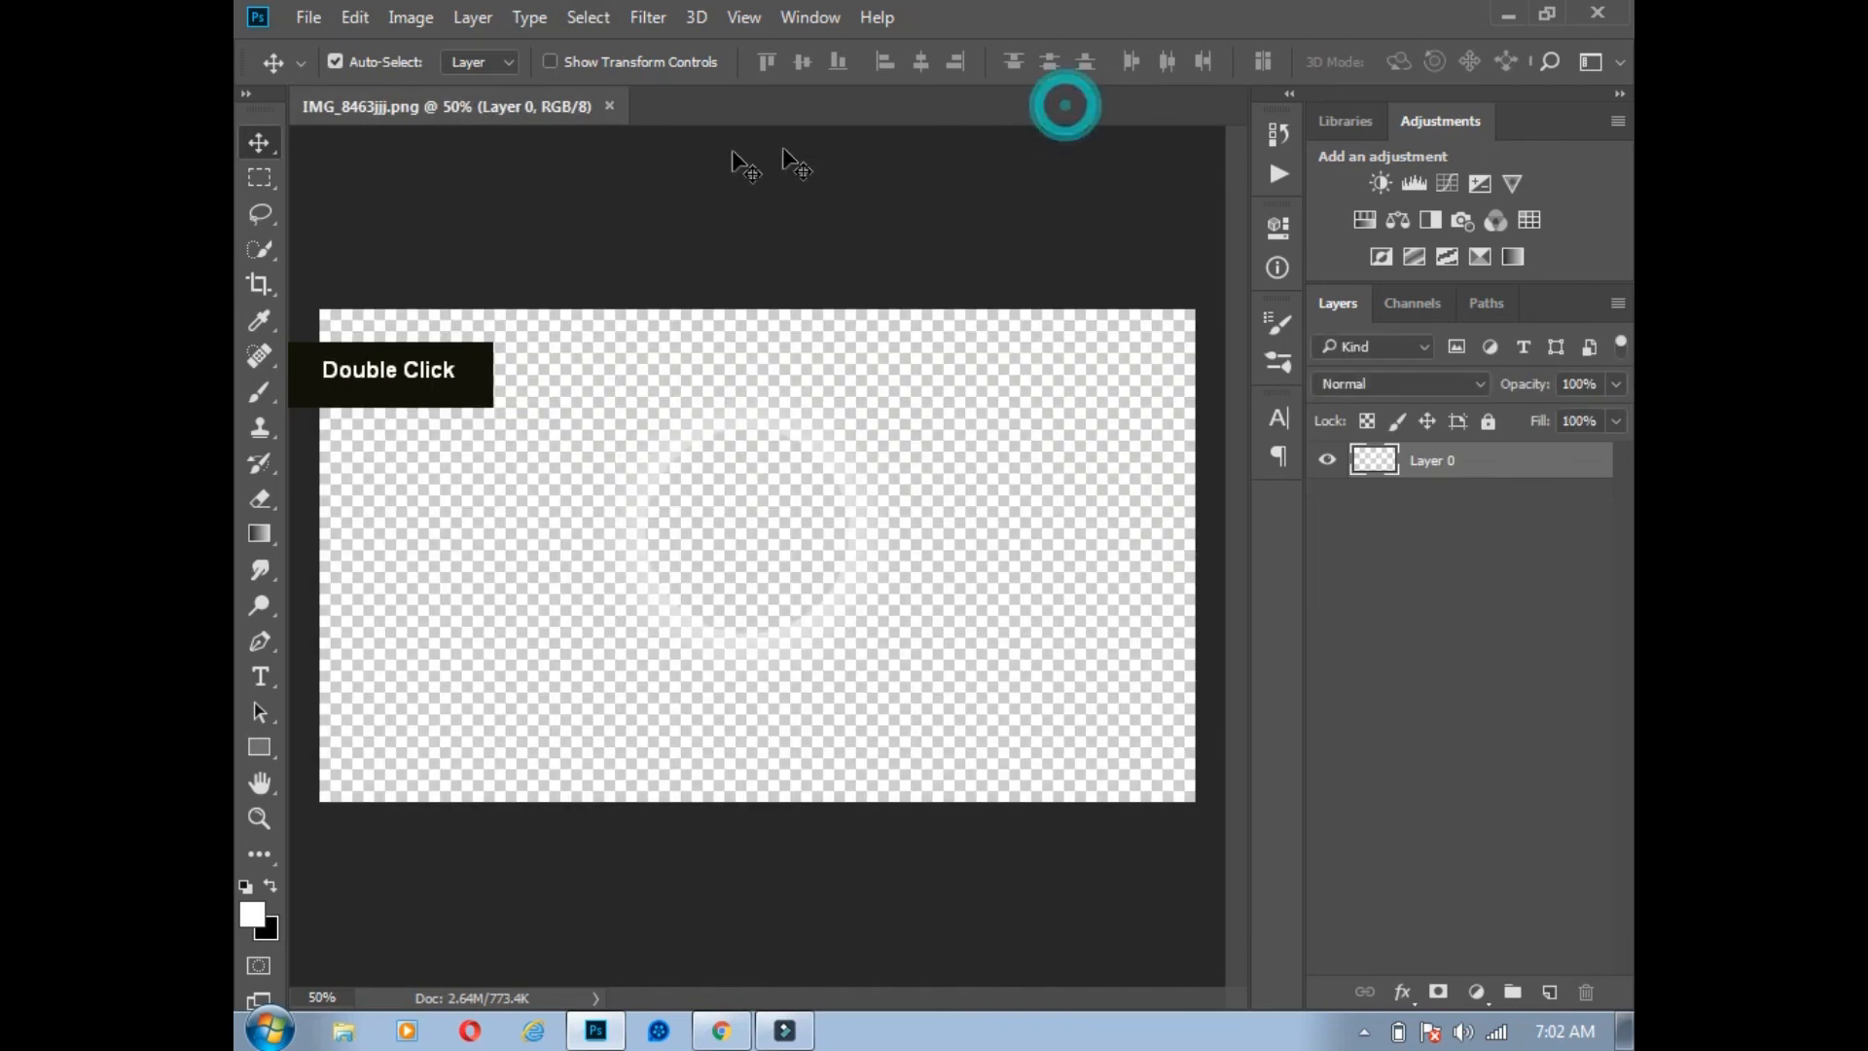
left_click(609, 106)
left_click(1363, 1032)
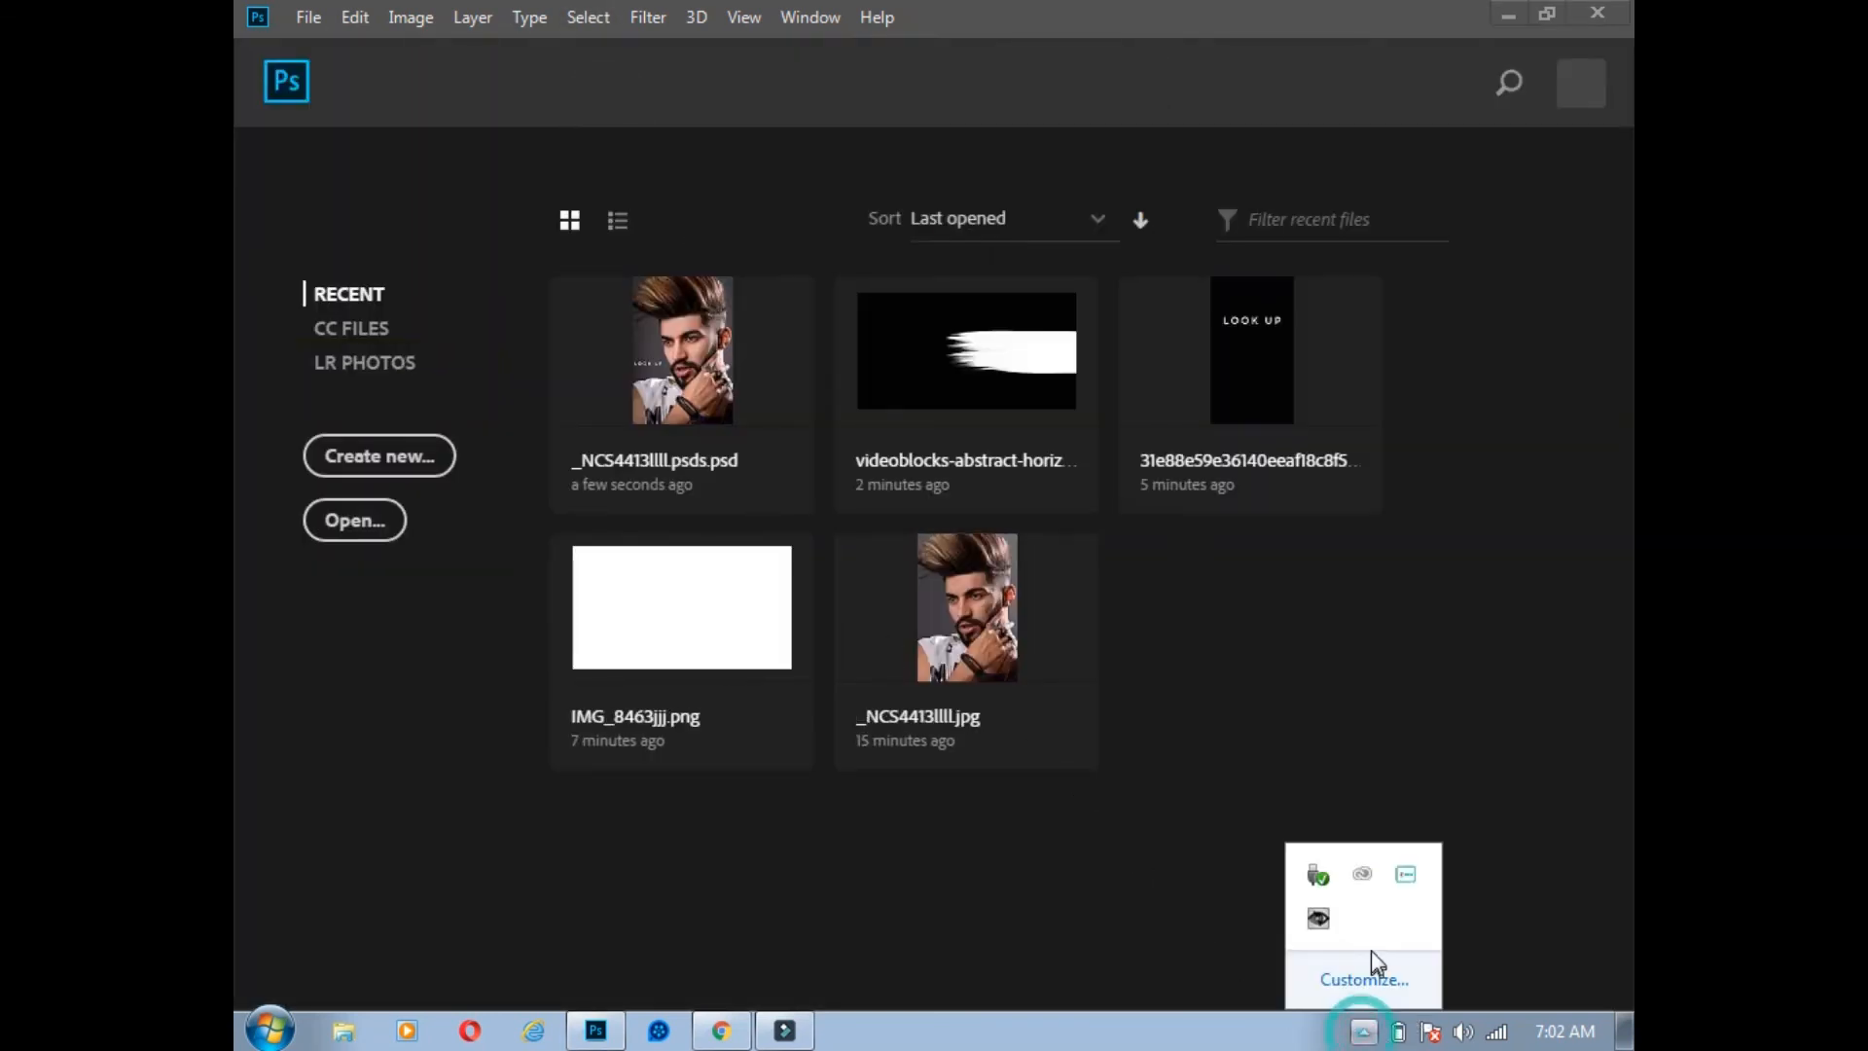
right_click(1404, 873)
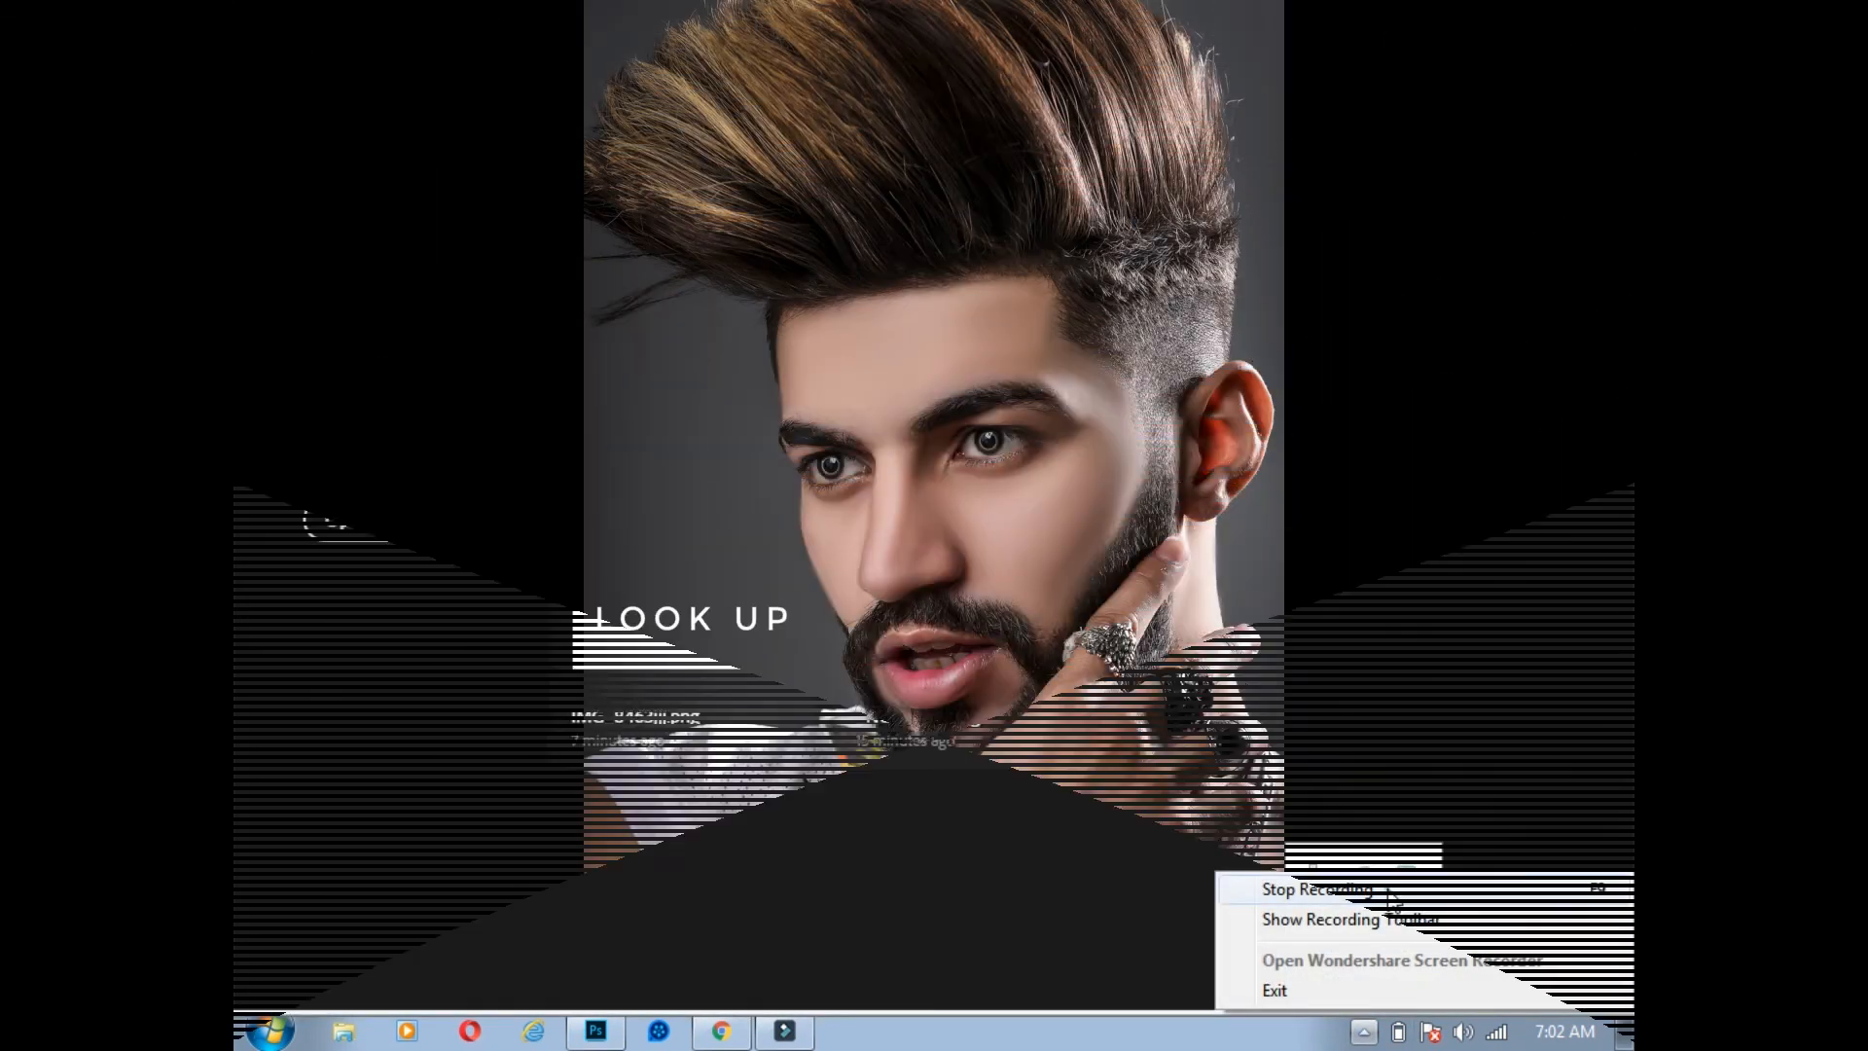